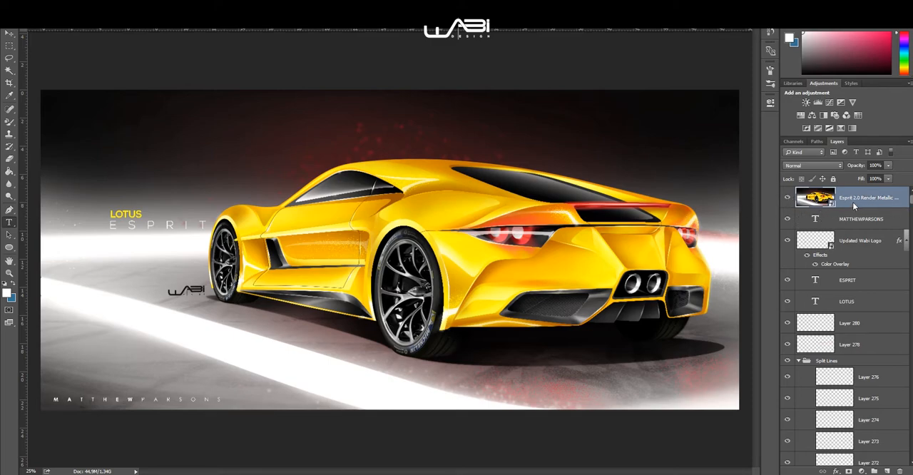
# Step: Hide the finished Esprit 2.0 Render Metallic layer and collapse the Split Lines group
pyautogui.click(787, 199)
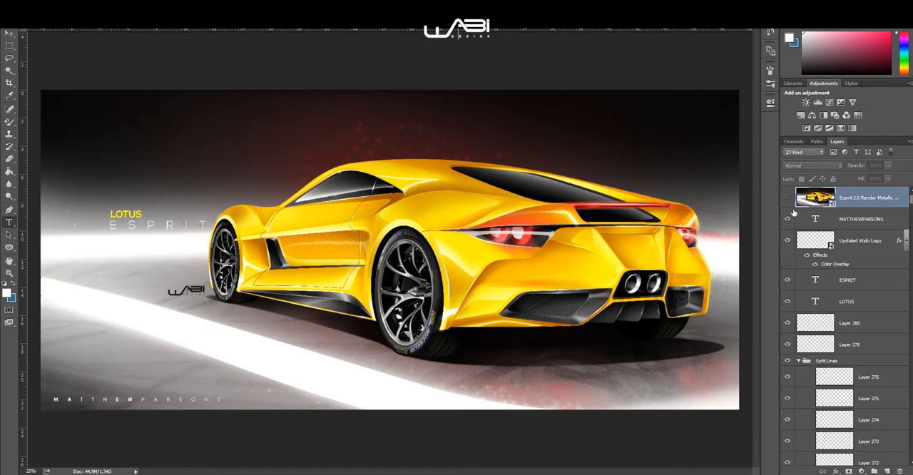
pyautogui.scroll(-3, 793, 256)
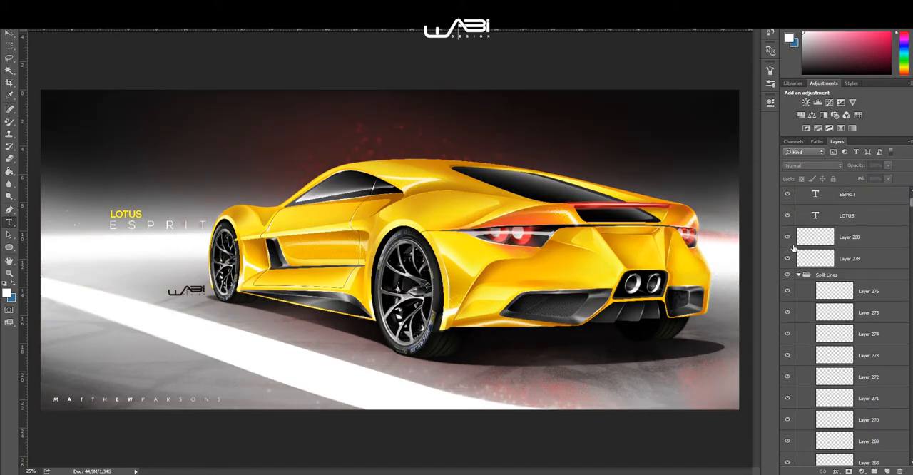
pyautogui.click(798, 319)
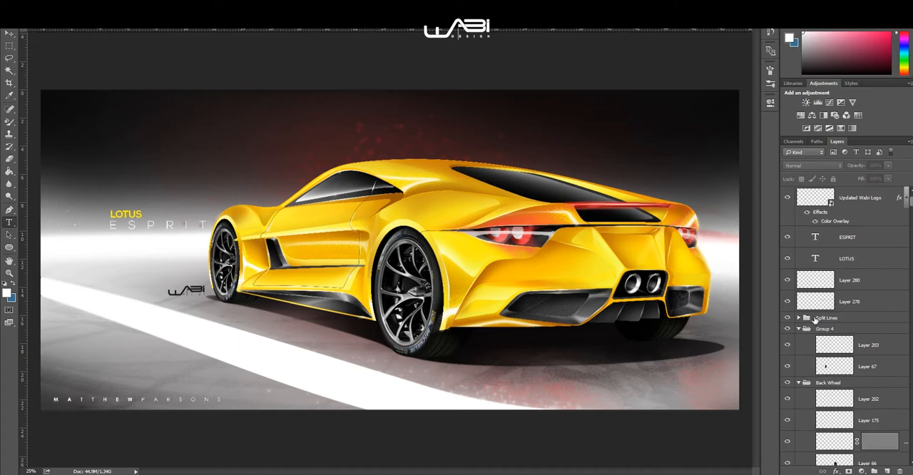
pyautogui.scroll(-3, 798, 301)
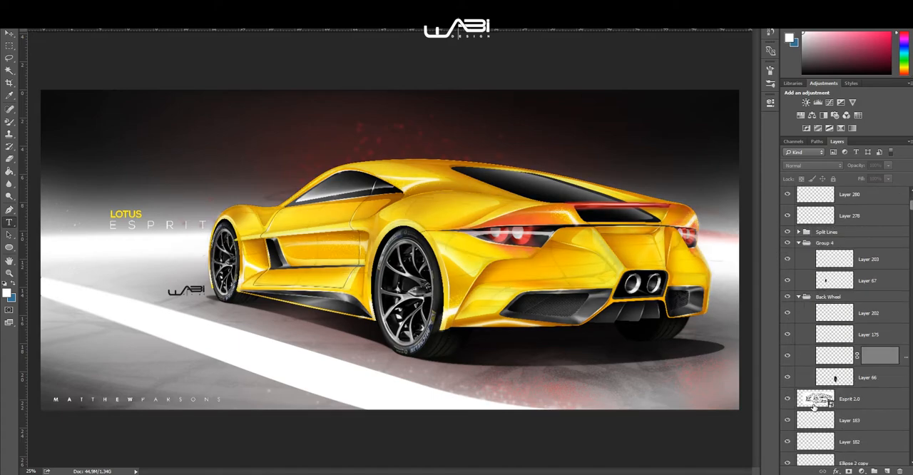
# Step: Hide every layer except the Esprit 2.0 sketch and set the sketch's opacity to 100%
pyautogui.rightClick(790, 398)
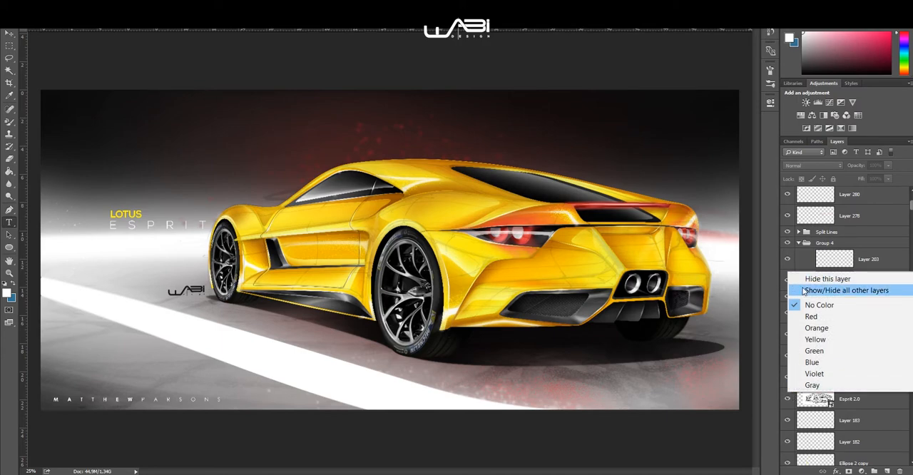
pyautogui.click(834, 288)
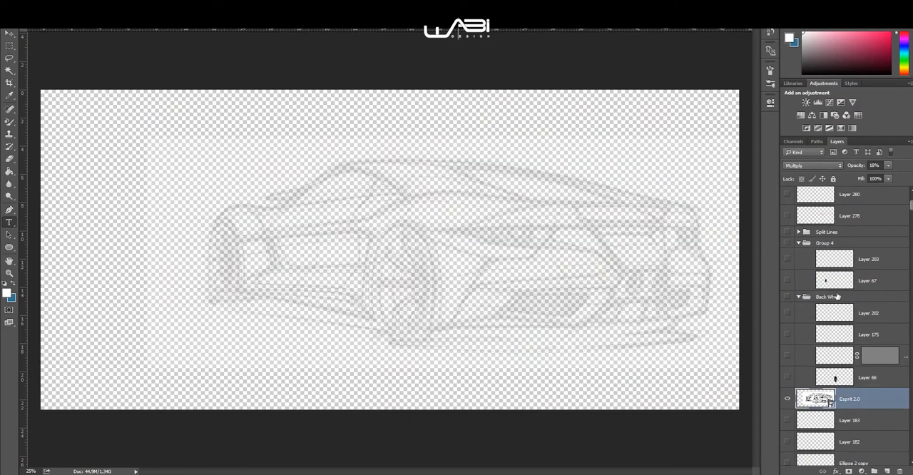
pyautogui.click(868, 166)
pyautogui.write('100')
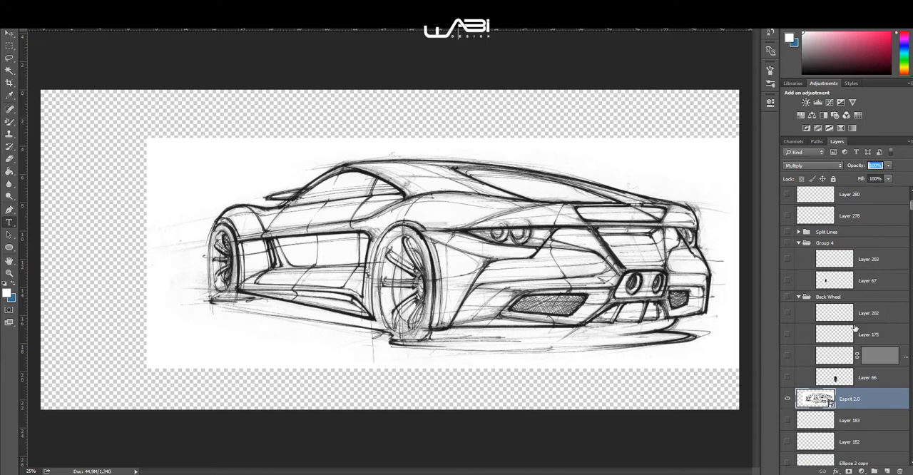
pyautogui.press('Return')
# Step: Show the white background, Layer 0, behind the sketch and switch to the Move tool
pyautogui.scroll(-15, 843, 272)
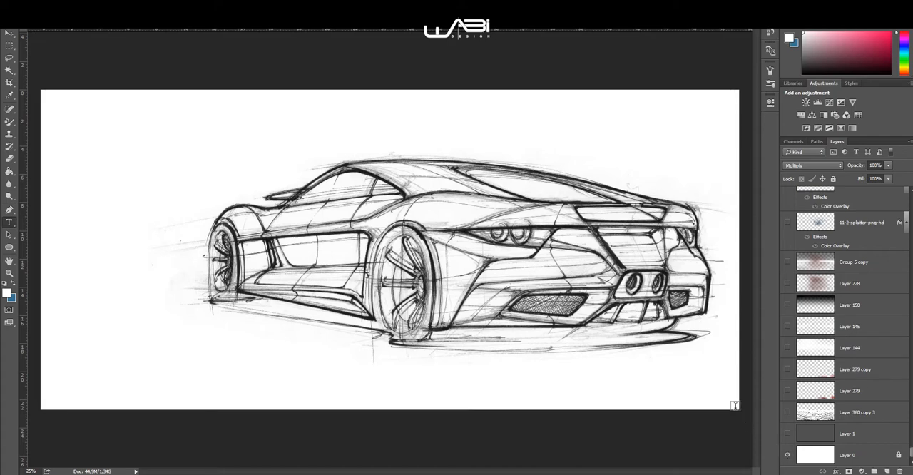
pyautogui.click(787, 455)
pyautogui.click(9, 34)
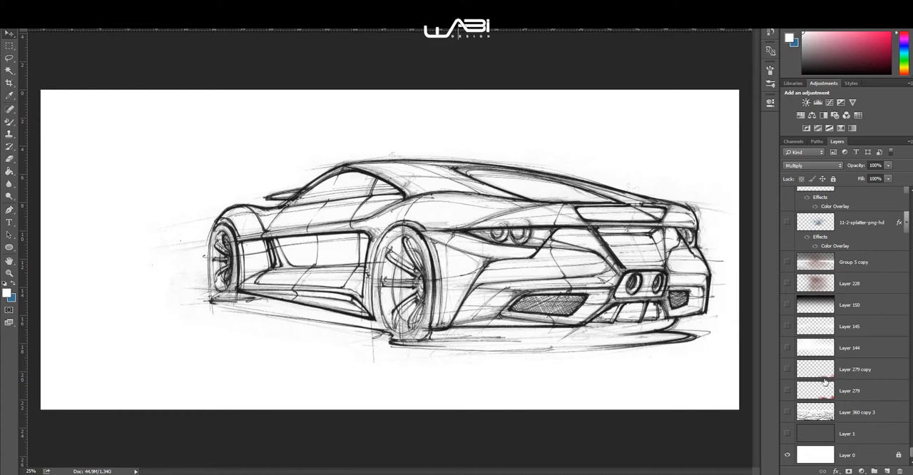
# Step: Select the Esprit 2.0 sketch layer and lower its opacity to about 11%
pyautogui.scroll(10, 823, 324)
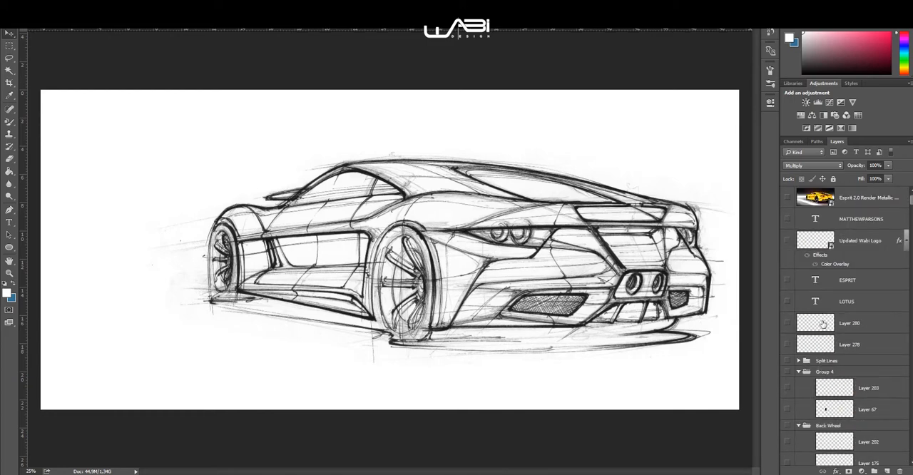
pyautogui.scroll(-6, 855, 395)
pyautogui.click(855, 398)
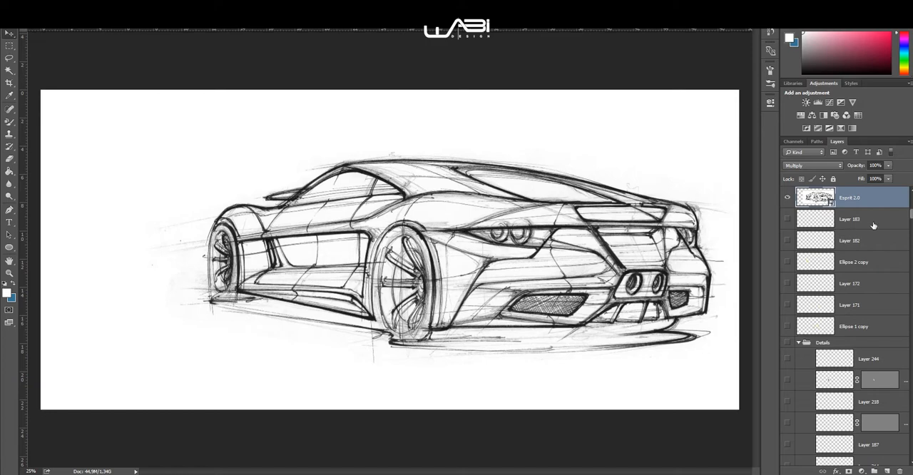
pyautogui.scroll(5, 873, 226)
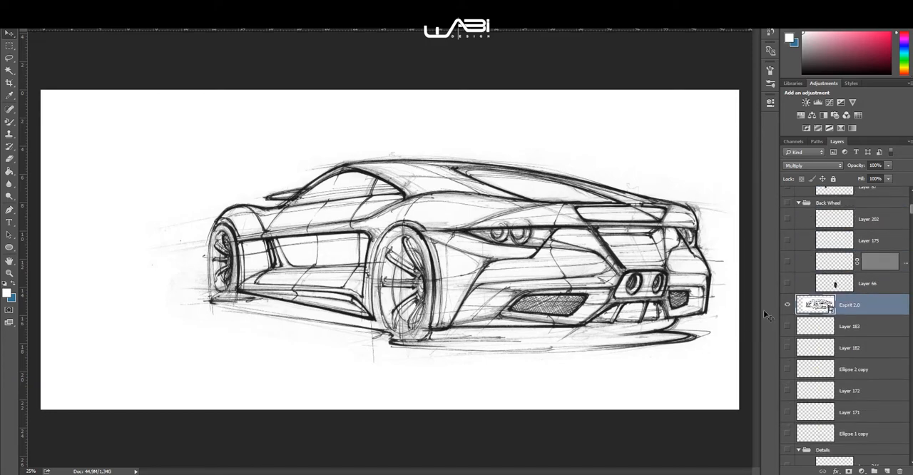
pyautogui.click(801, 169)
pyautogui.click(802, 167)
pyautogui.moveTo(871, 165); pyautogui.dragTo(820, 170)
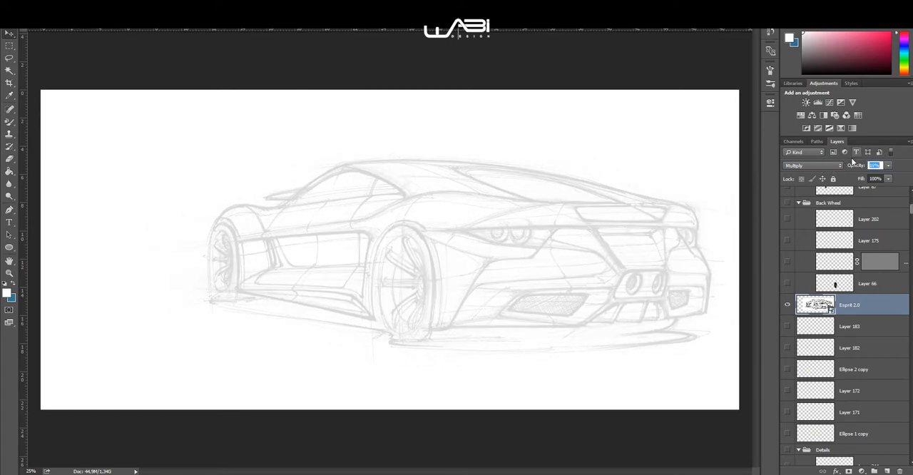
pyautogui.moveTo(850, 168); pyautogui.dragTo(852, 167)
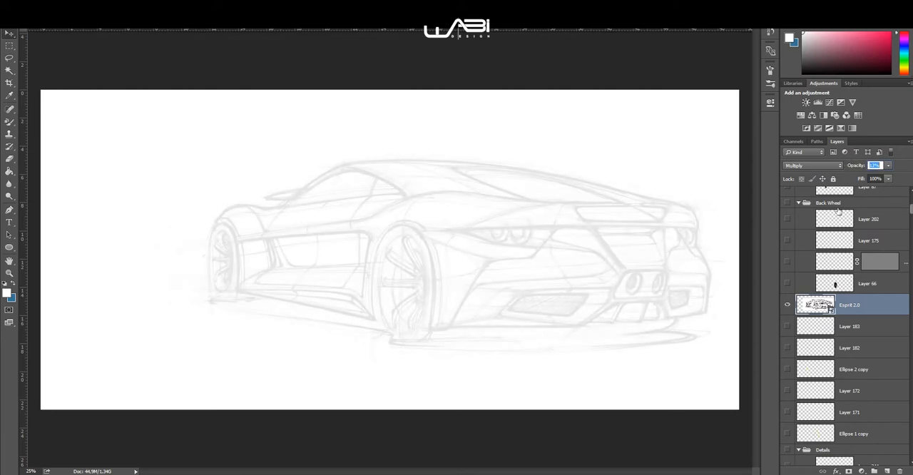
# Step: Show the dark grey background on Layer 1 and the yellow car body base on Layer 3
pyautogui.scroll(-10, 813, 308)
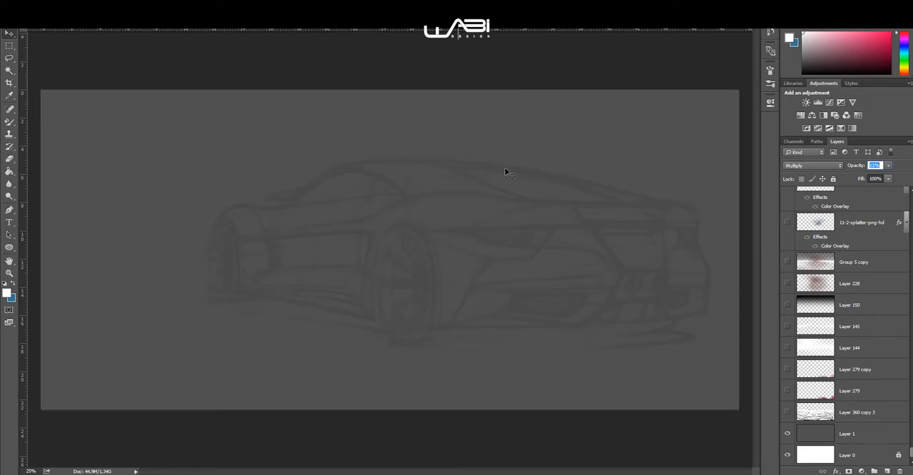
pyautogui.scroll(-10, 877, 296)
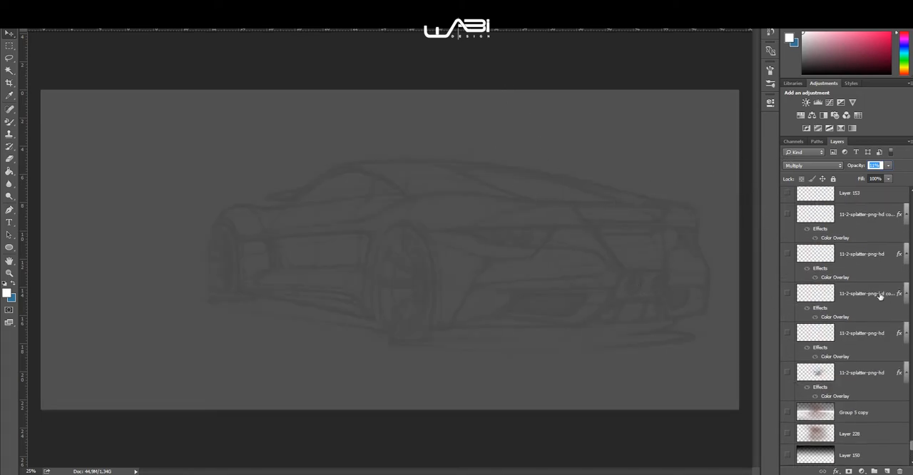
pyautogui.scroll(5, 856, 294)
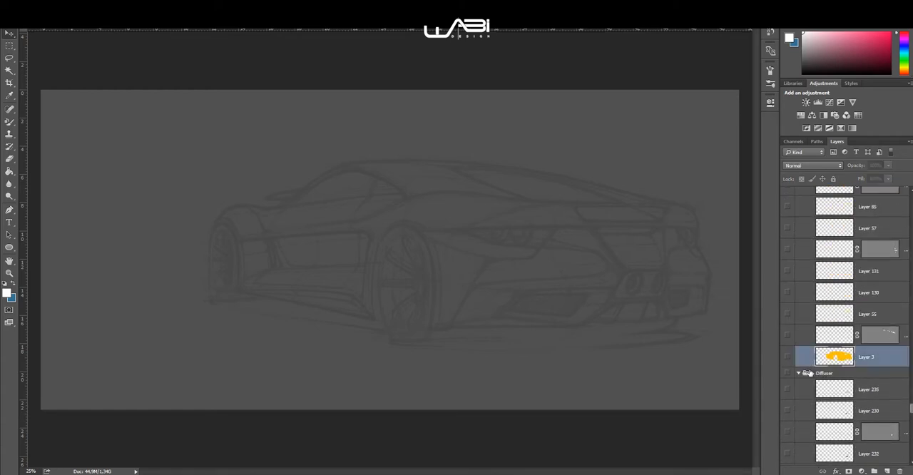
pyautogui.click(848, 360)
pyautogui.click(787, 357)
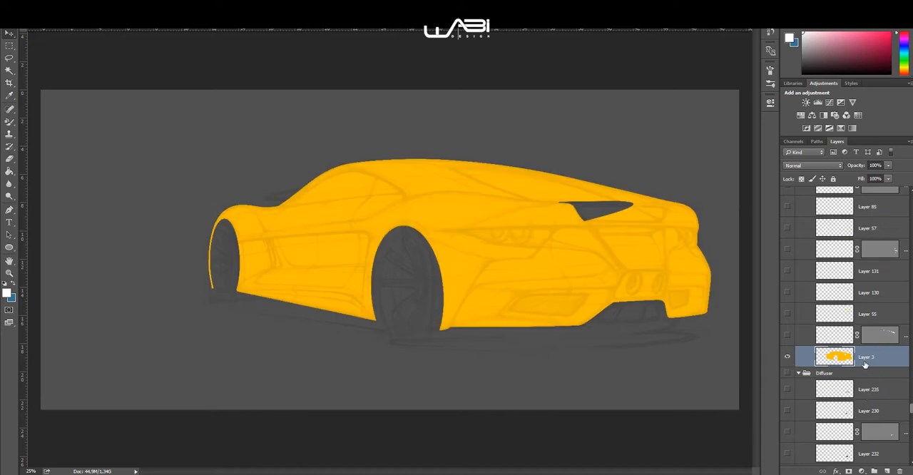
# Step: Examine the yellow base's outline against the sketch along the front fender, roof, wheel arches and rear bumper
pyautogui.scroll(-3, 865, 363)
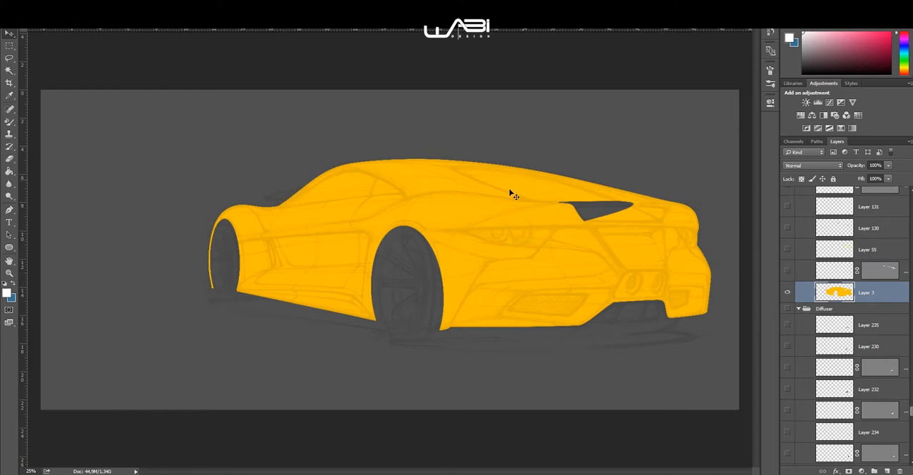
pyautogui.scroll(2, 273, 218)
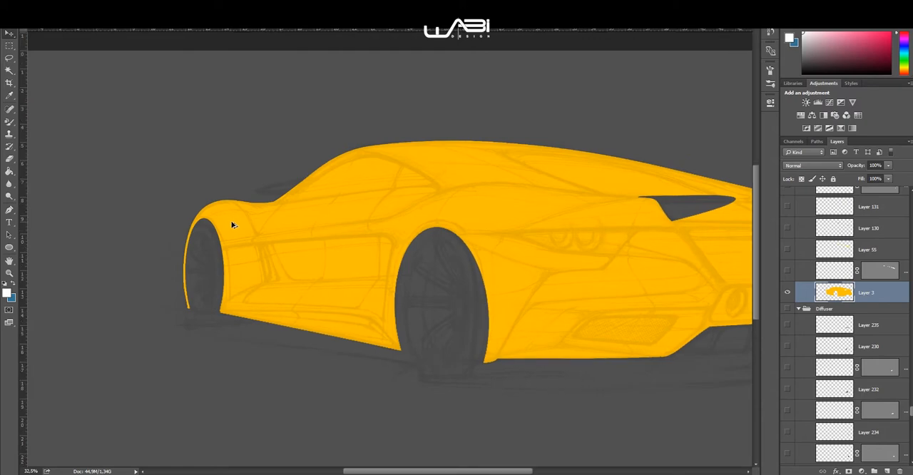
pyautogui.scroll(3, 233, 225)
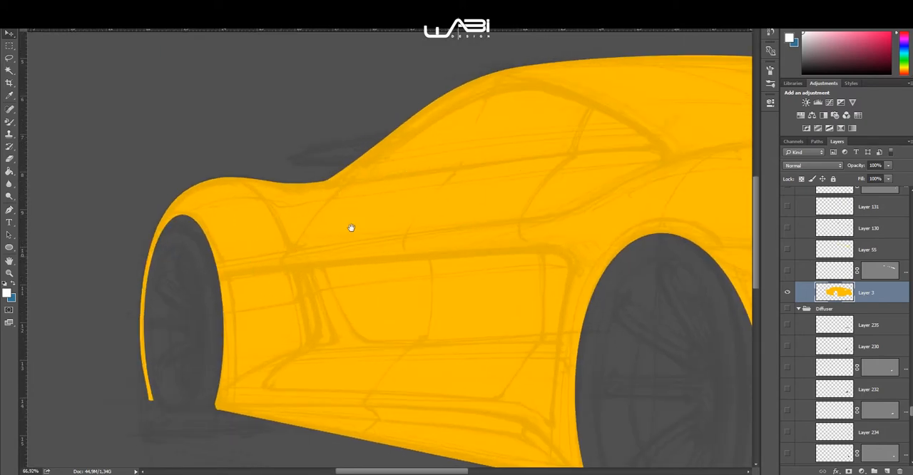
pyautogui.moveTo(564, 141); pyautogui.dragTo(294, 178)
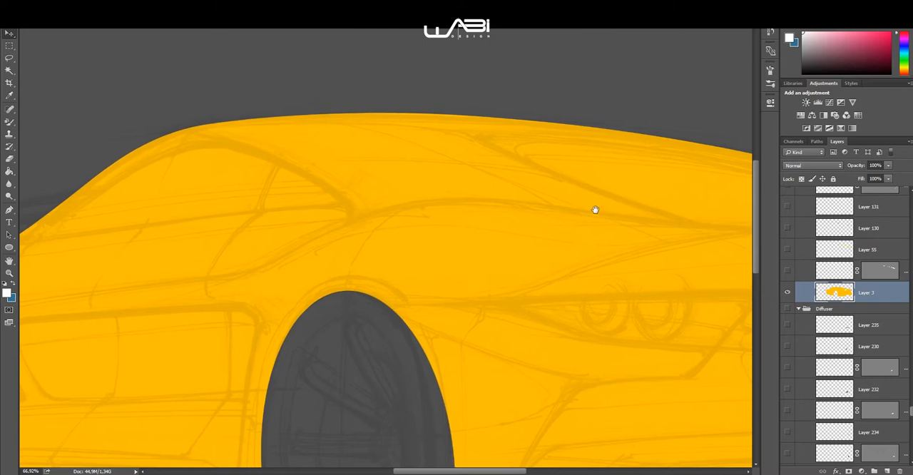
pyautogui.moveTo(592, 210); pyautogui.dragTo(259, 136)
pyautogui.moveTo(510, 248); pyautogui.dragTo(727, 172)
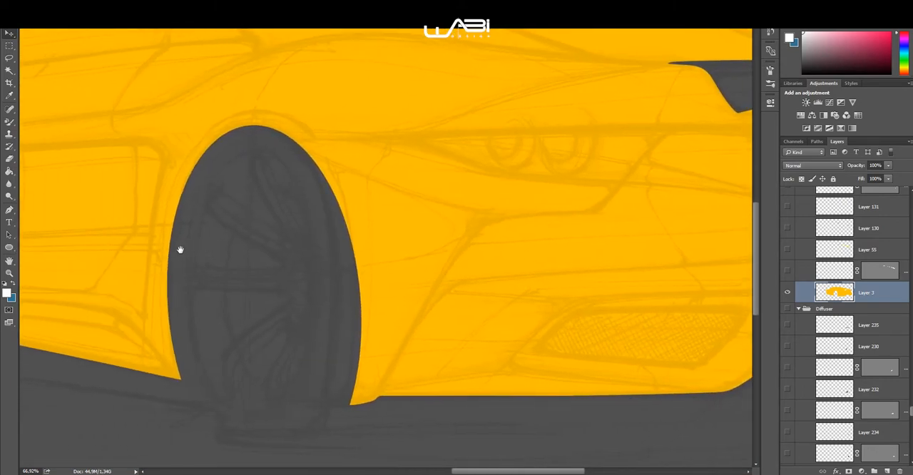
pyautogui.moveTo(96, 229); pyautogui.dragTo(352, 219)
pyautogui.scroll(-5, 340, 200)
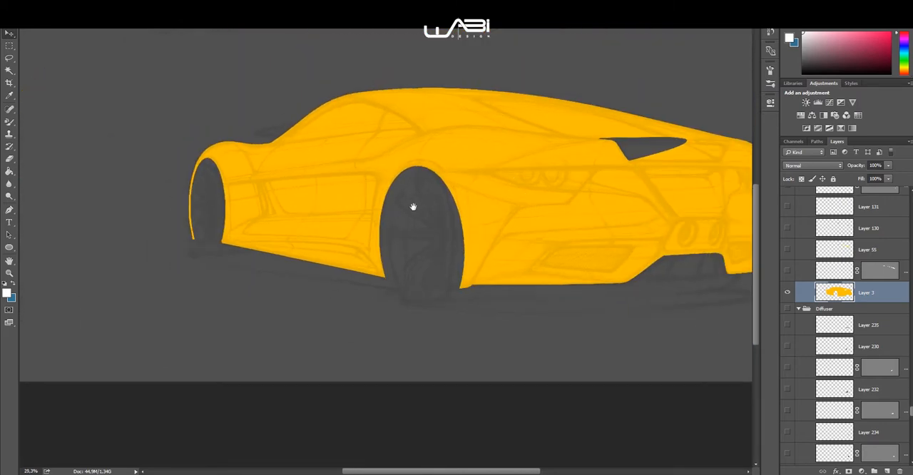
pyautogui.moveTo(413, 207); pyautogui.dragTo(390, 249)
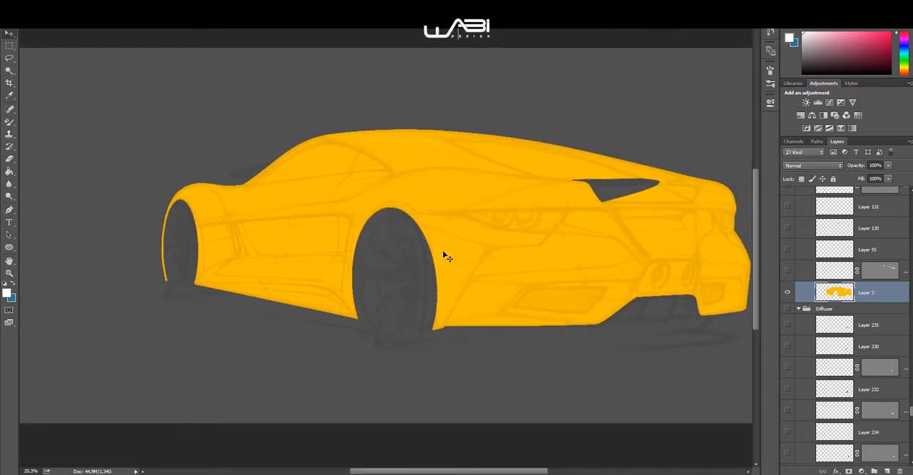
# Step: Show the side window's dark fill on Layer 5 and the shape layer directly beneath it
pyautogui.scroll(4, 809, 288)
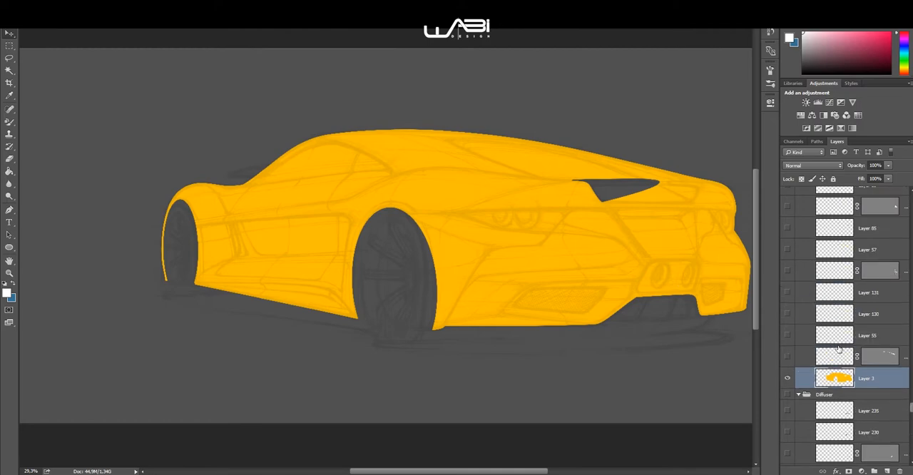
pyautogui.scroll(3, 839, 349)
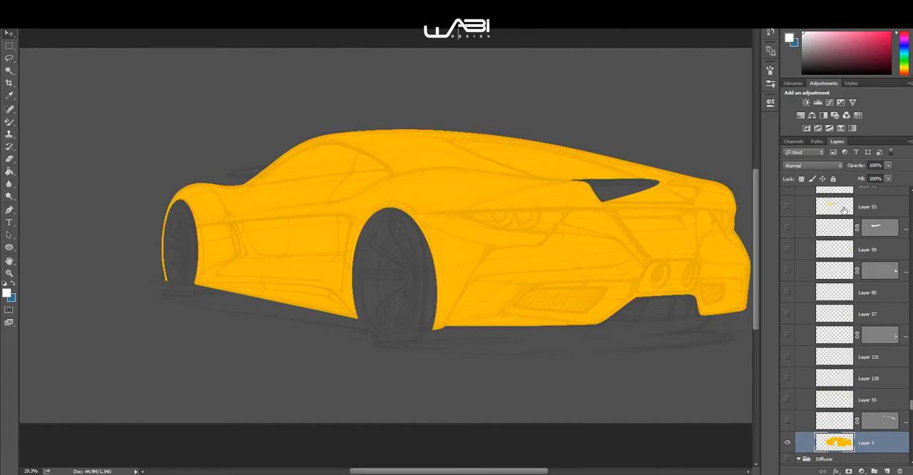
pyautogui.scroll(4, 840, 333)
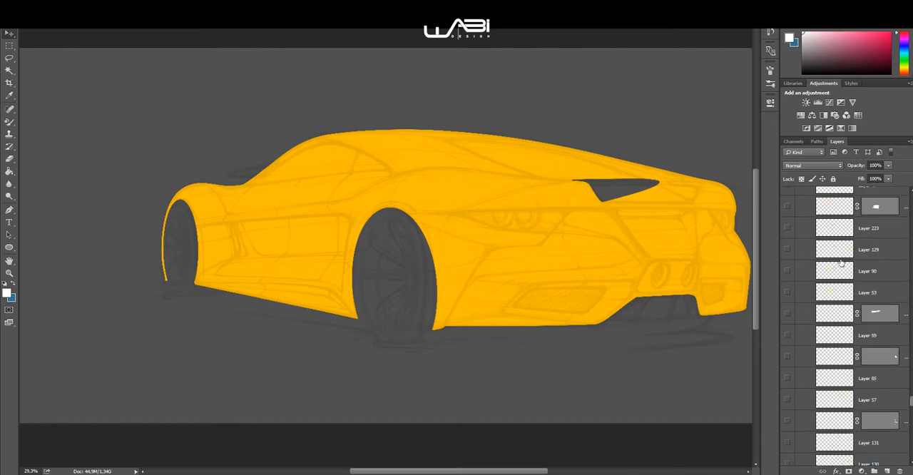
pyautogui.scroll(-3, 836, 271)
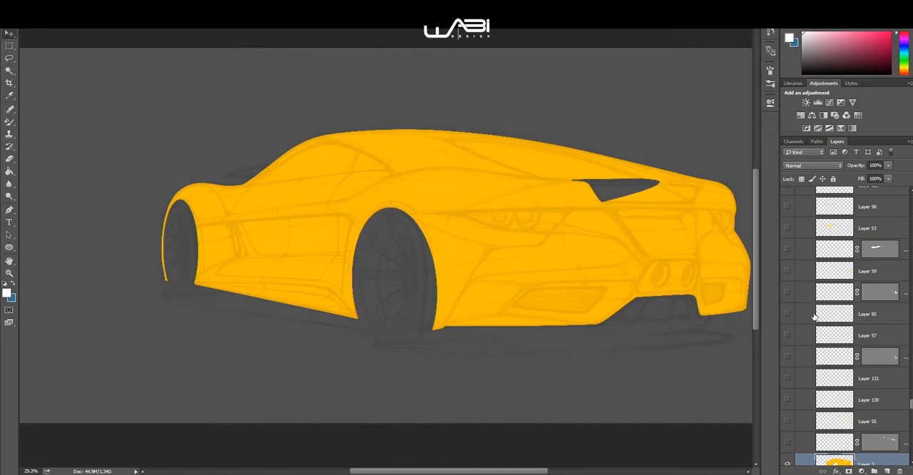
pyautogui.scroll(3, 824, 370)
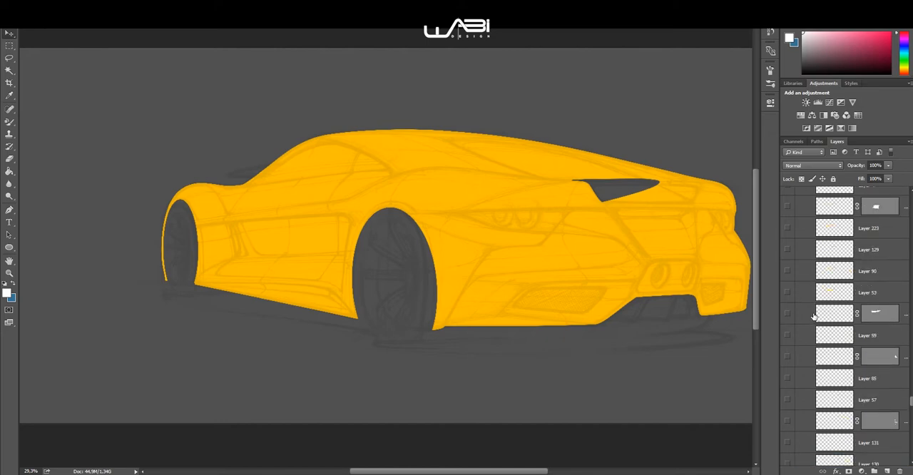
pyautogui.scroll(4, 814, 319)
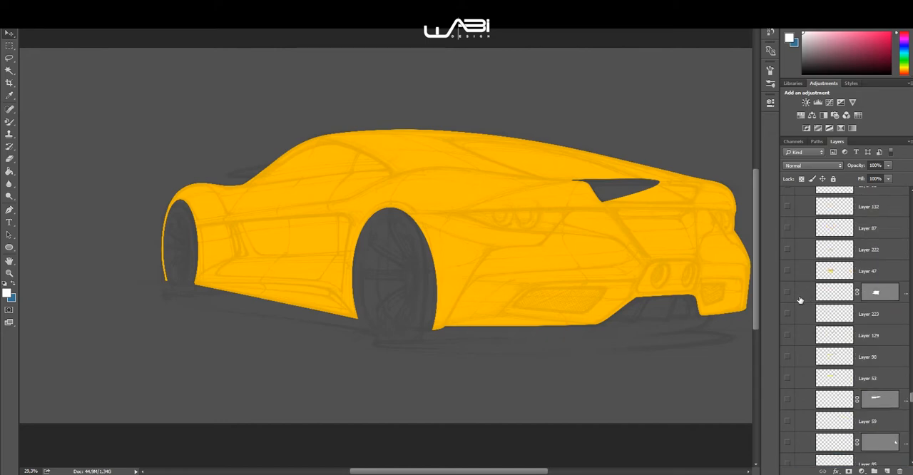
pyautogui.scroll(11, 805, 346)
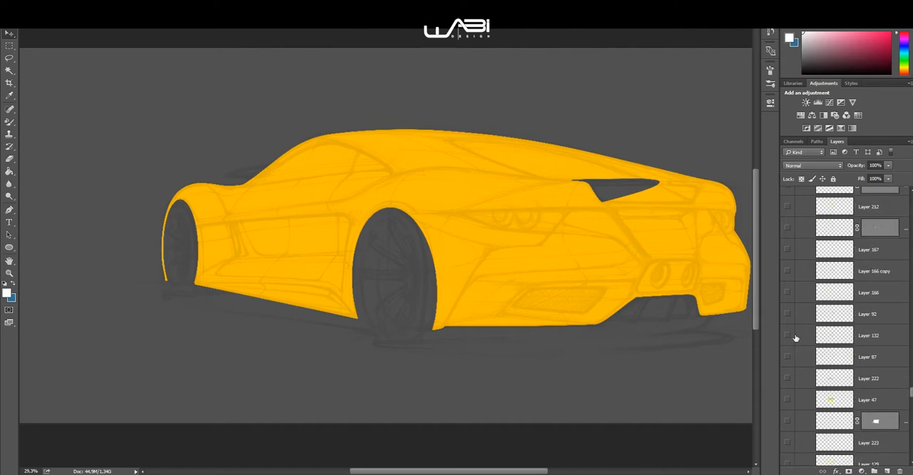
pyautogui.scroll(1, 805, 341)
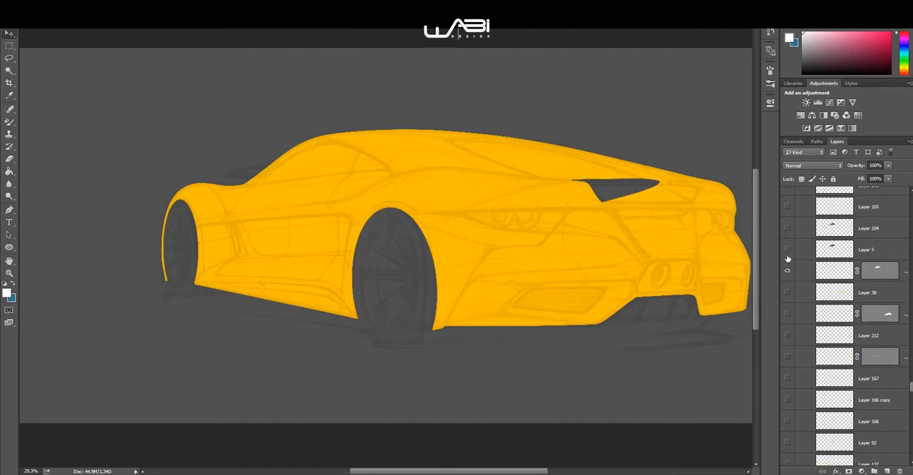
pyautogui.click(788, 249)
pyautogui.click(787, 270)
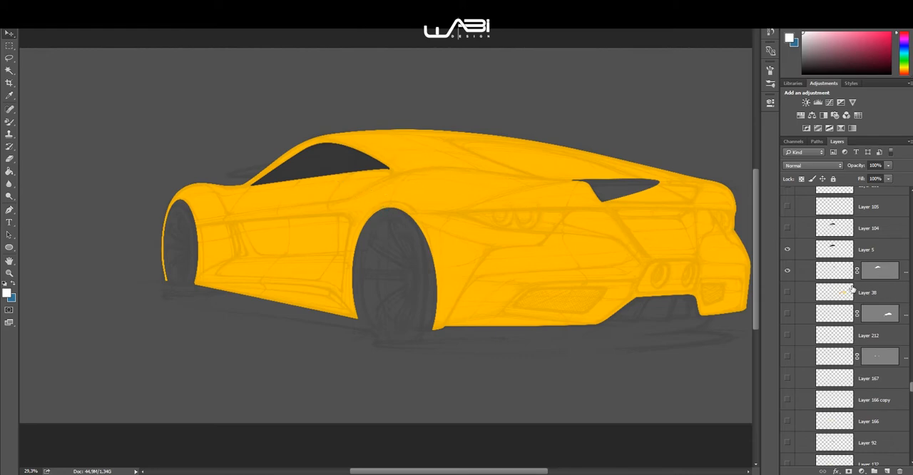
# Step: Show the rear window's dark fill on Layer 7 and the shape layer directly beneath it
pyautogui.scroll(5, 845, 289)
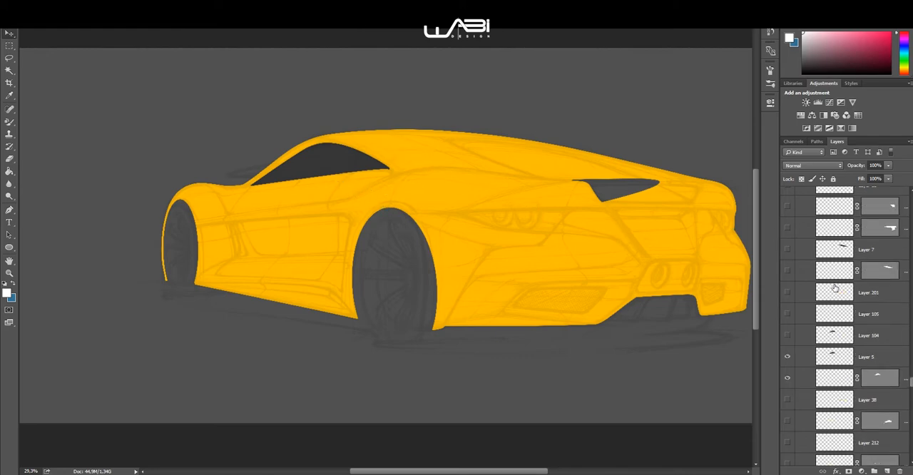
pyautogui.click(787, 250)
pyautogui.scroll(6, 856, 289)
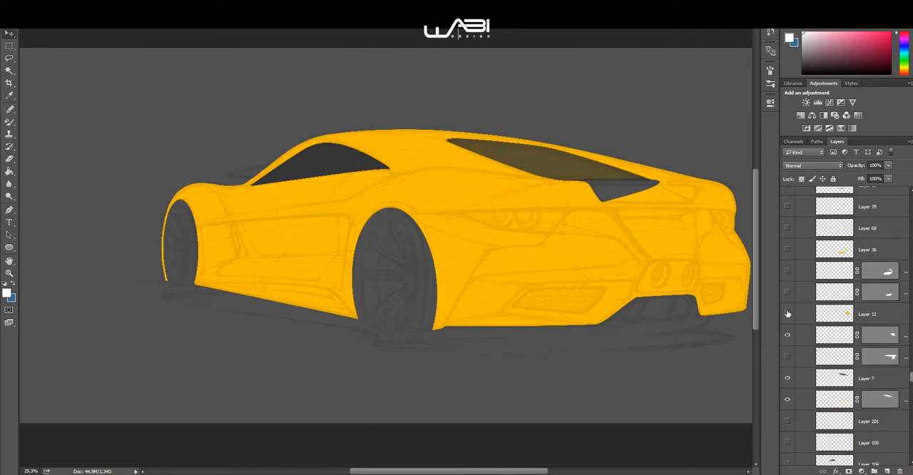
# Step: Show Layer 11 together with the two shape layers above it and the two shape layers beneath it
pyautogui.scroll(1, 841, 318)
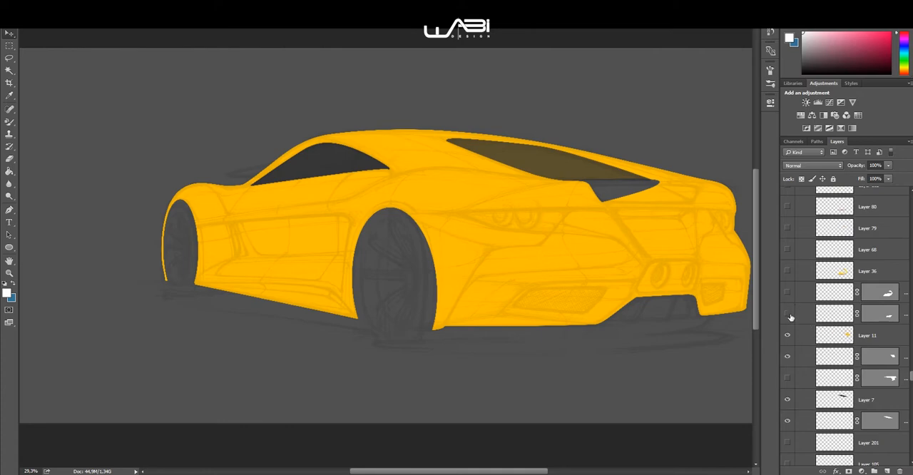
pyautogui.moveTo(788, 315); pyautogui.dragTo(788, 292)
pyautogui.click(787, 379)
pyautogui.scroll(1, 826, 334)
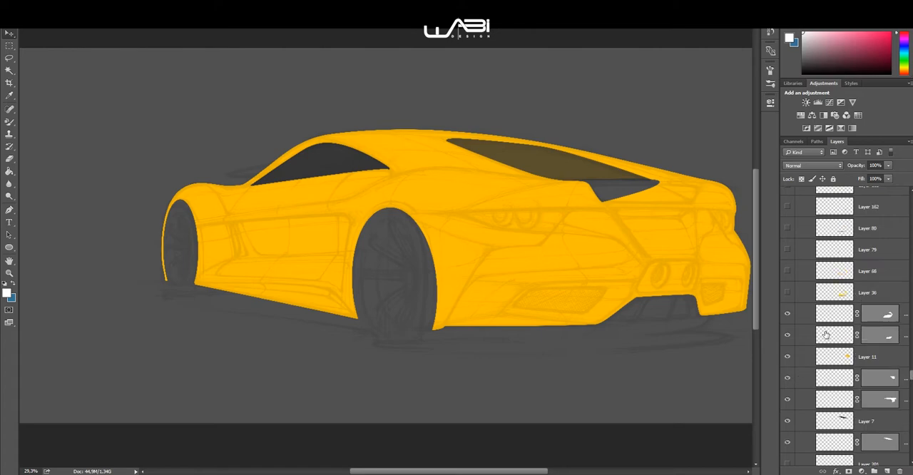
# Step: Show the near rear vent's grey fill on Layer 13 and the pale bumper strip on the shape layer directly beneath it
pyautogui.scroll(5, 830, 318)
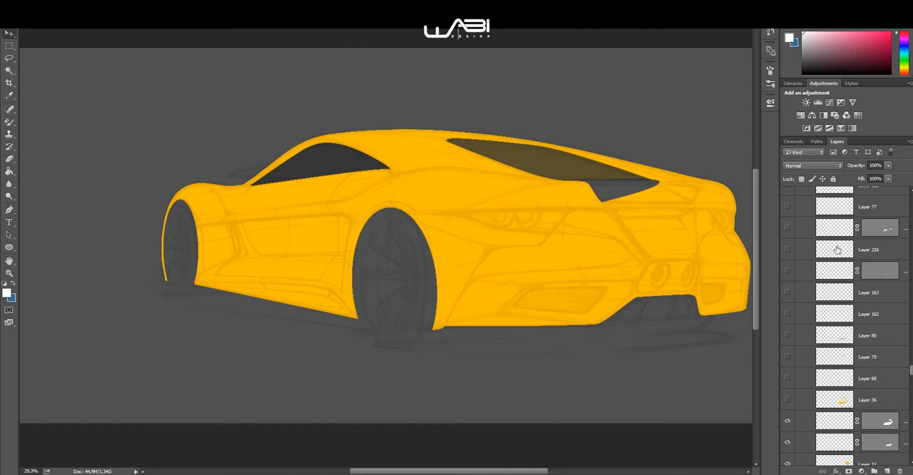
pyautogui.scroll(3, 848, 279)
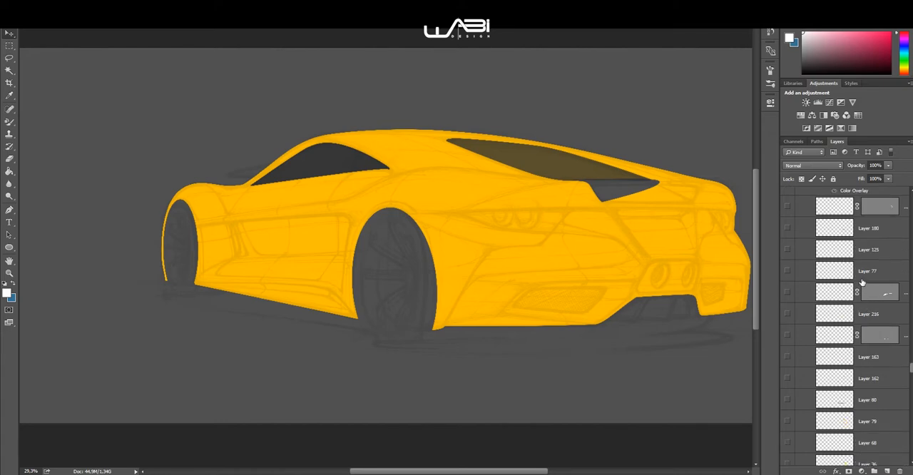
pyautogui.scroll(4, 878, 334)
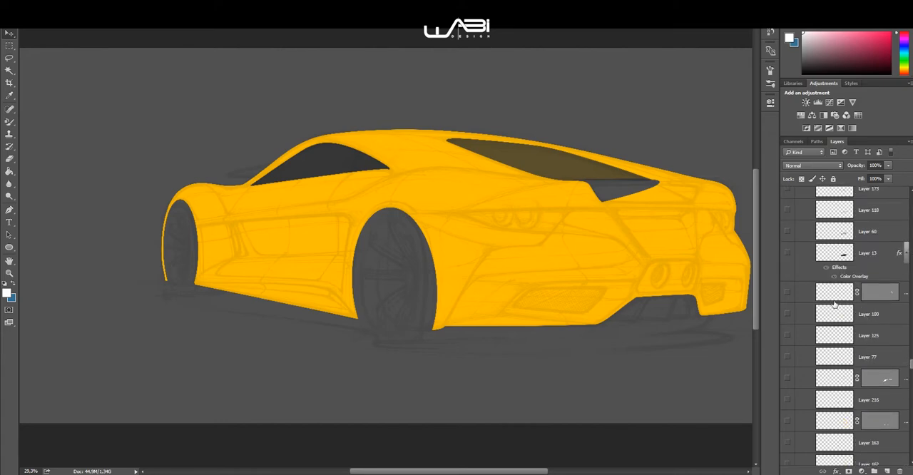
pyautogui.click(787, 292)
pyautogui.click(788, 253)
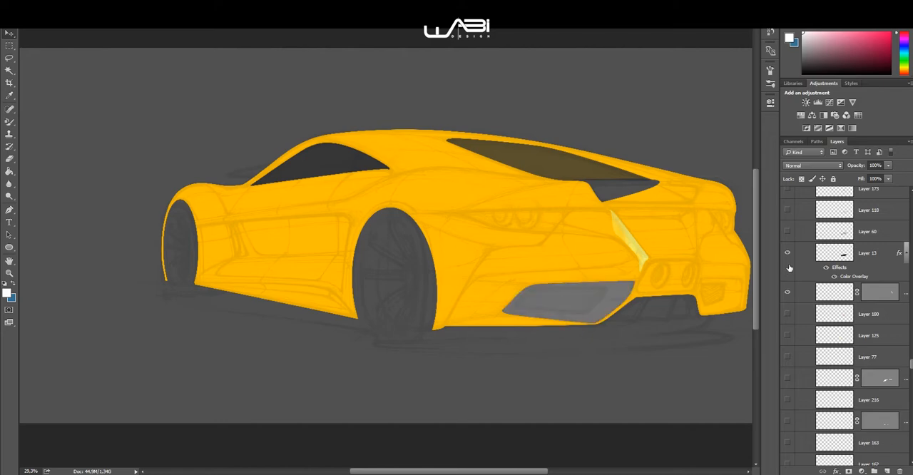
# Step: Select the pale strip's vector mask with the Pen tool, inspect the strip up close and hide its shape layer
pyautogui.click(888, 293)
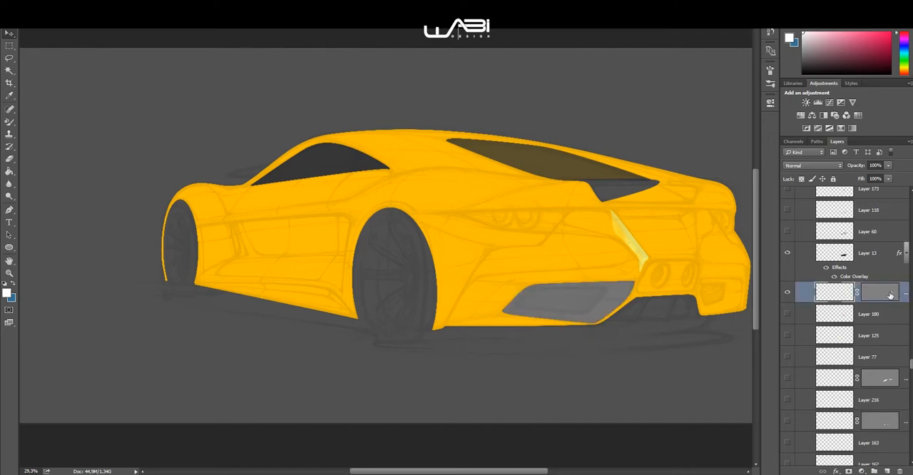
pyautogui.scroll(5, 670, 267)
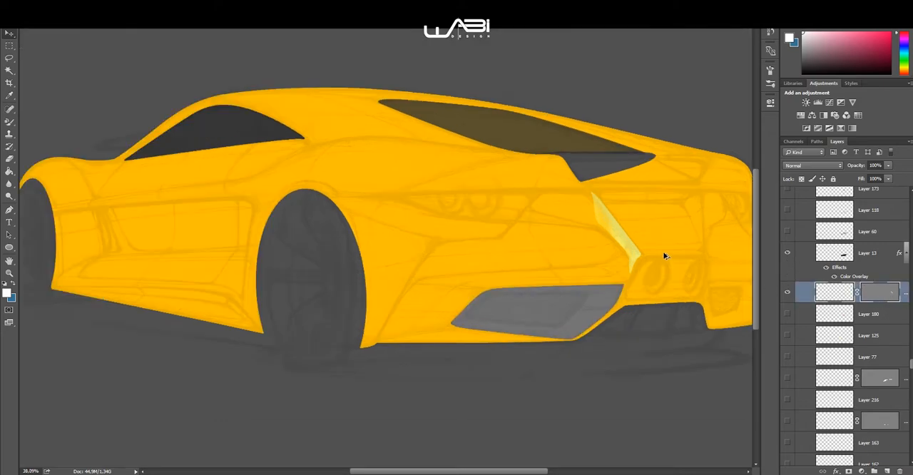
pyautogui.press('p')
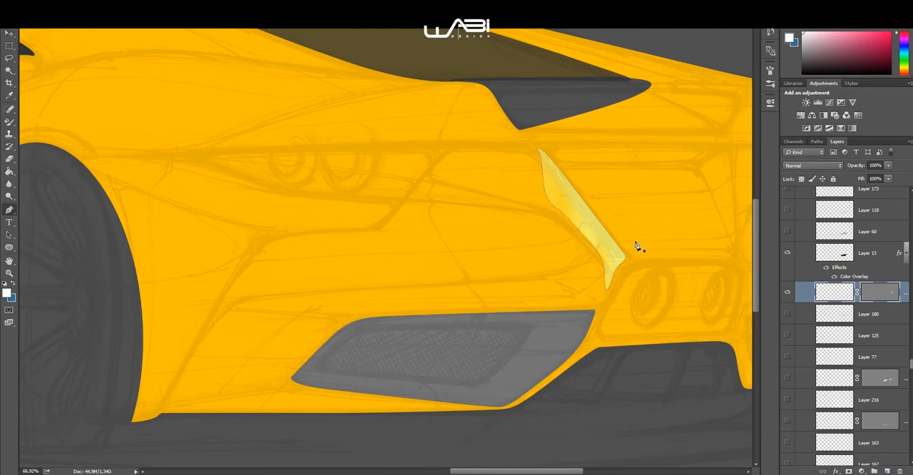
pyautogui.click(788, 293)
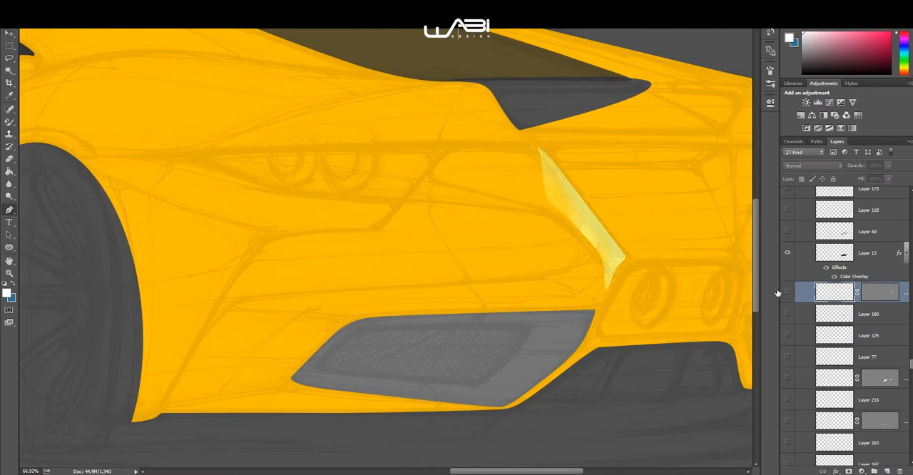
pyautogui.scroll(-3, 693, 271)
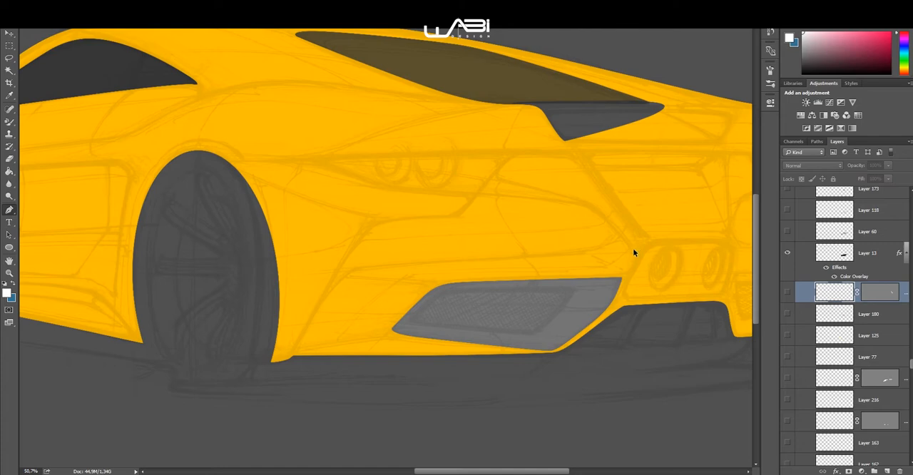
pyautogui.scroll(-2, 633, 251)
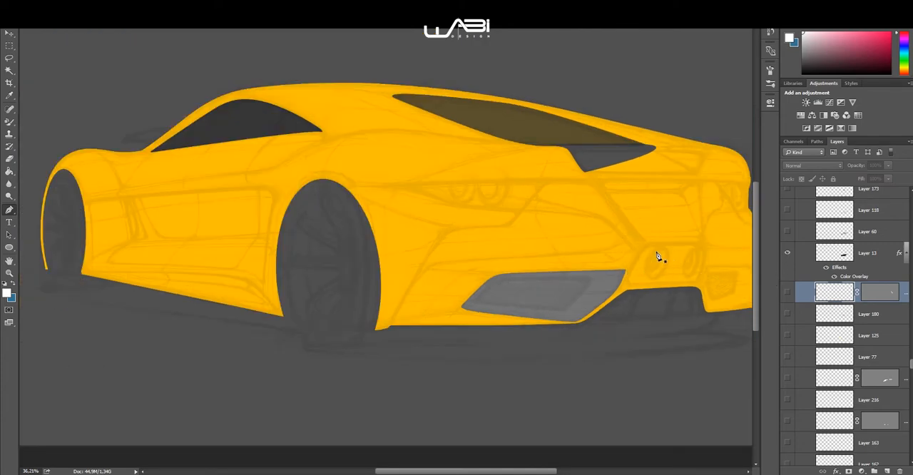
pyautogui.moveTo(545, 234); pyautogui.dragTo(552, 265)
# Step: Show the near vent's black inner opening on the shape layer beneath Layer 119 and select that layer's mask
pyautogui.scroll(5, 786, 276)
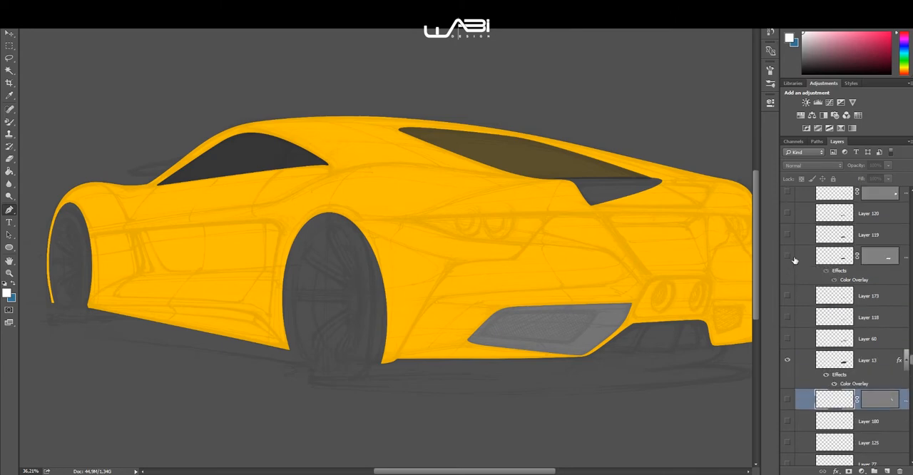
pyautogui.click(787, 256)
pyautogui.click(878, 258)
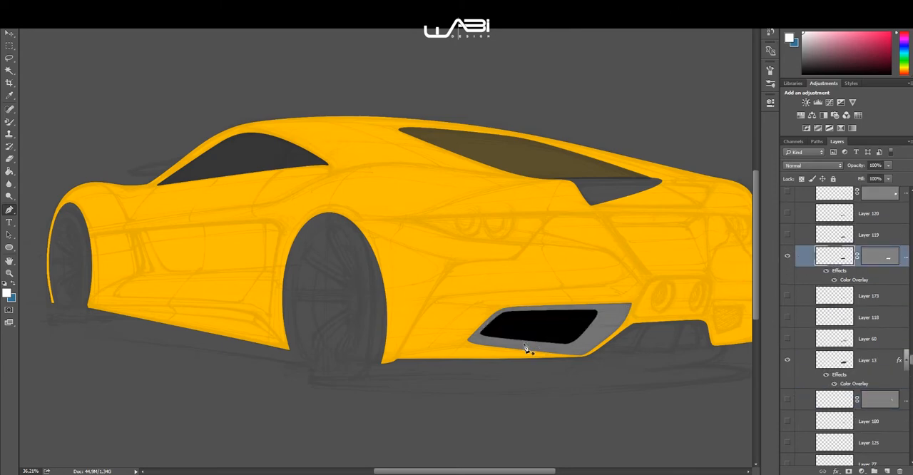
# Step: Make a new anti-aliased selection with 0 pixels feather from the black vent opening's path and clear it
pyautogui.scroll(3, 528, 348)
pyautogui.moveTo(549, 340); pyautogui.dragTo(473, 321)
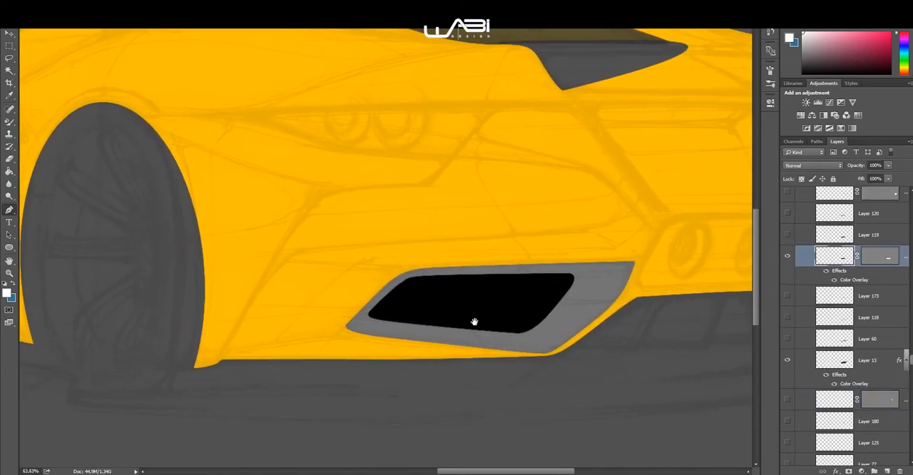
pyautogui.click(869, 259)
pyautogui.rightClick(482, 213)
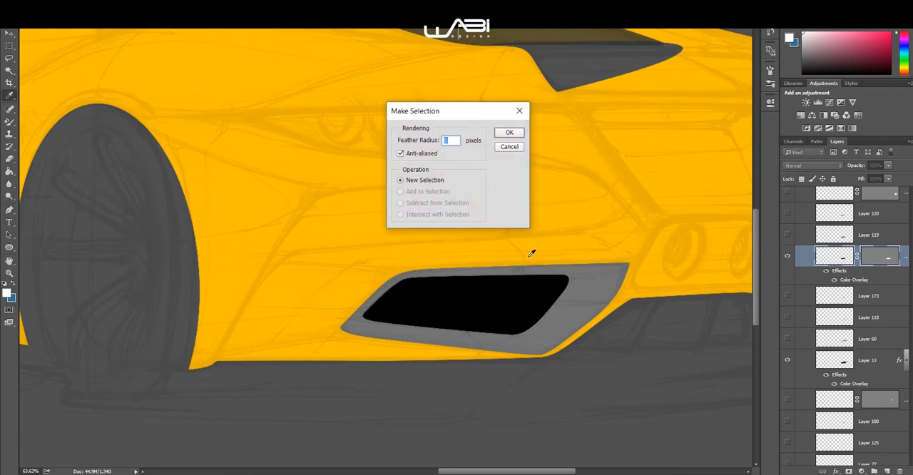
pyautogui.press('Return')
pyautogui.press('ctrl')
pyautogui.scroll(-3, 531, 260)
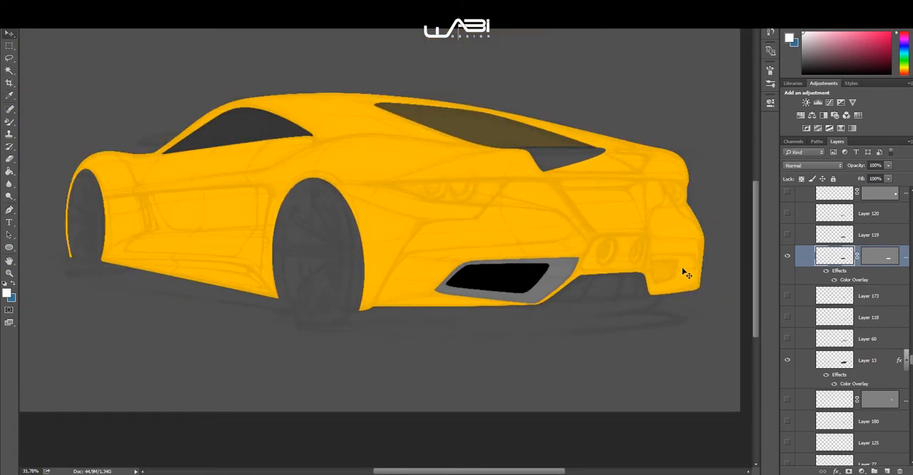
# Step: Show the far rear vent's grey fill on Layer 15 and the shape layer directly beneath it
pyautogui.scroll(3, 793, 254)
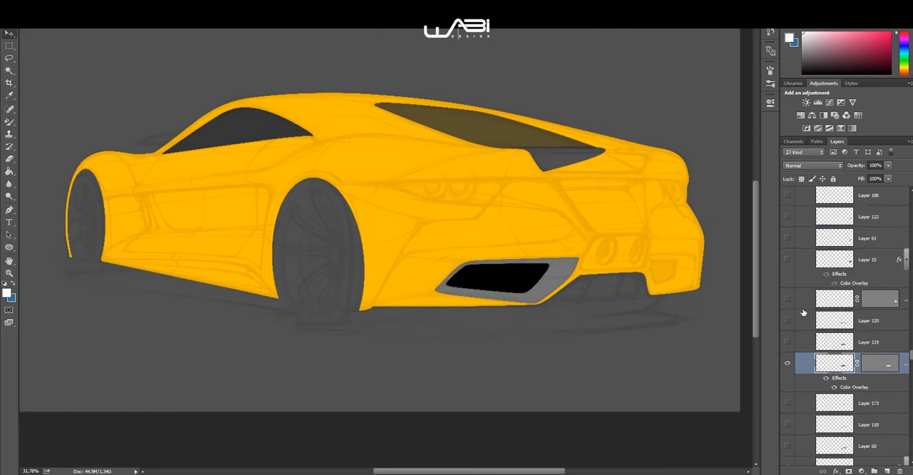
pyautogui.click(788, 299)
pyautogui.click(787, 259)
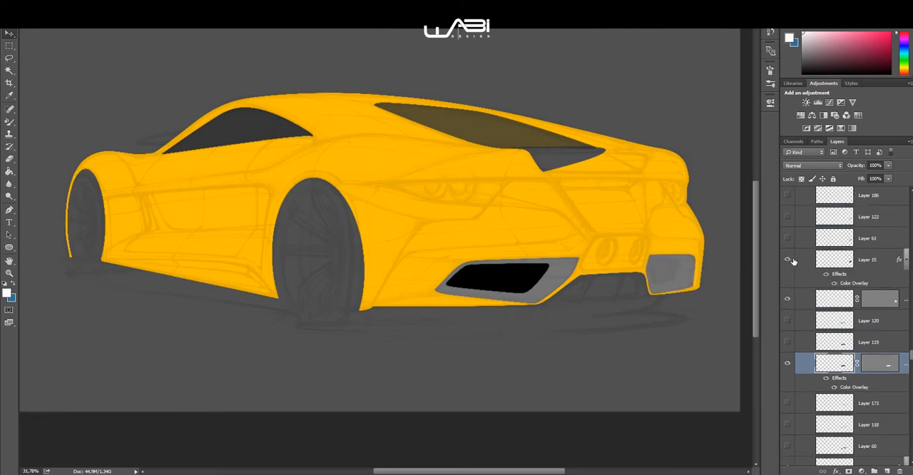
# Step: Show the central exhaust surround's dark fill on Layer 20 and the shape layer directly beneath it
pyautogui.scroll(2, 792, 264)
pyautogui.scroll(1, 793, 296)
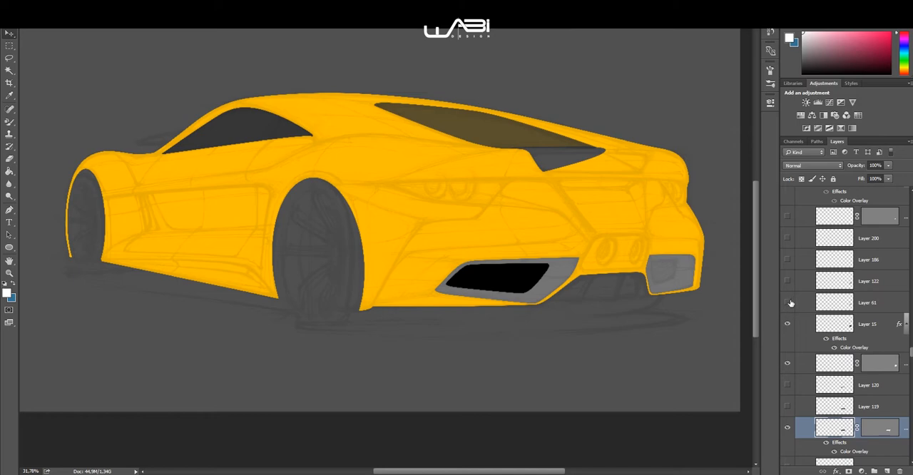
pyautogui.scroll(3, 791, 306)
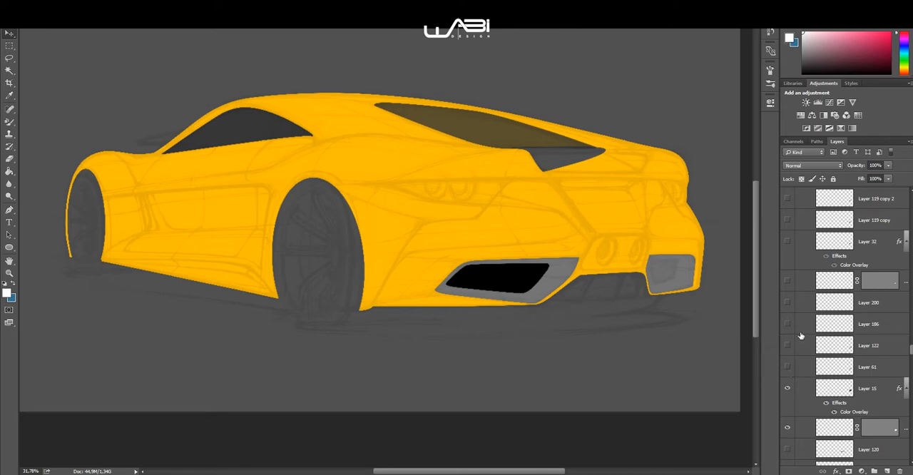
pyautogui.scroll(4, 791, 300)
pyautogui.scroll(9, 788, 307)
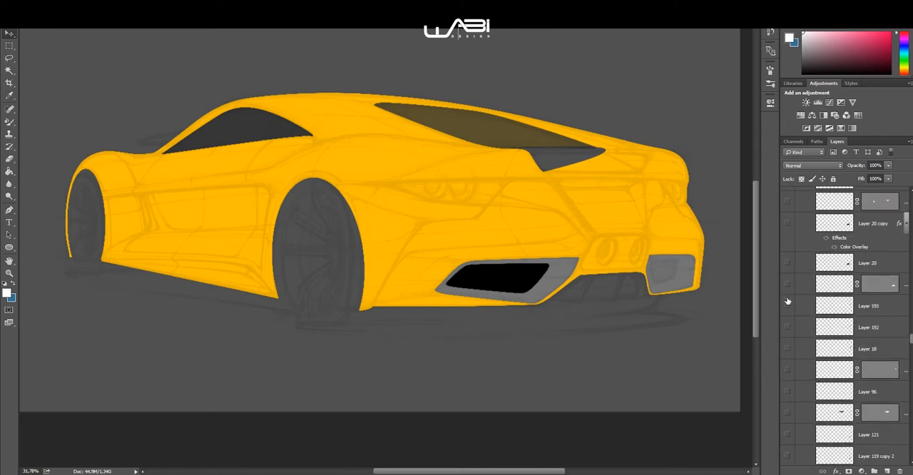
pyautogui.click(787, 264)
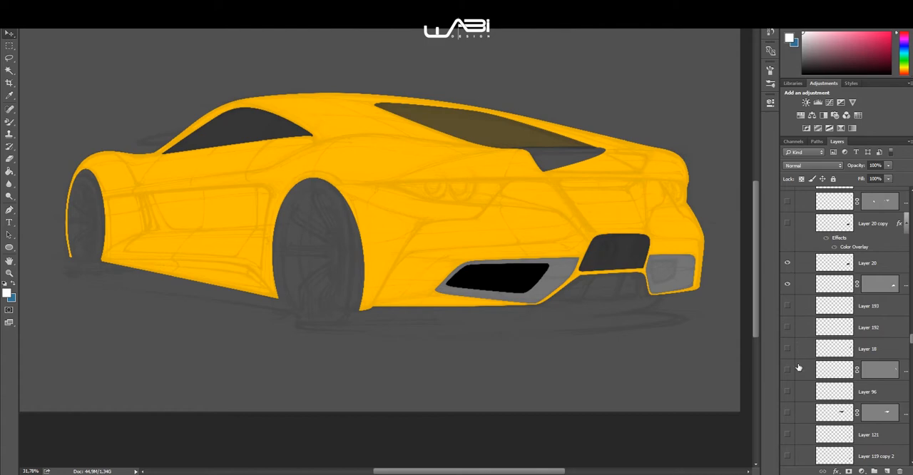
# Step: Show the far rear vent's black inner opening on Layer 32
pyautogui.scroll(-6, 795, 403)
pyautogui.scroll(-6, 794, 385)
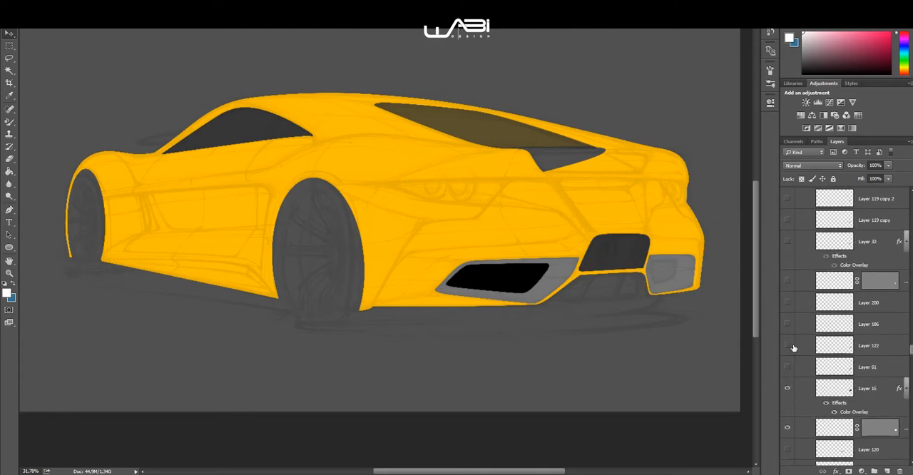
pyautogui.scroll(1, 793, 310)
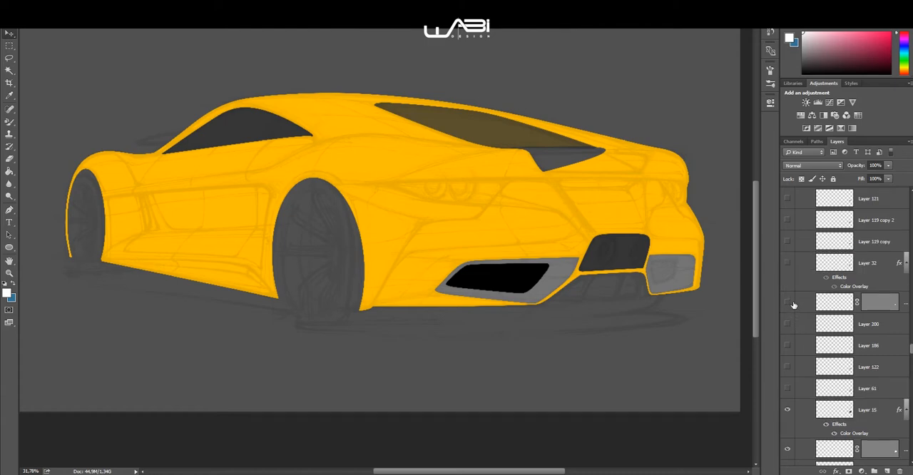
pyautogui.click(787, 263)
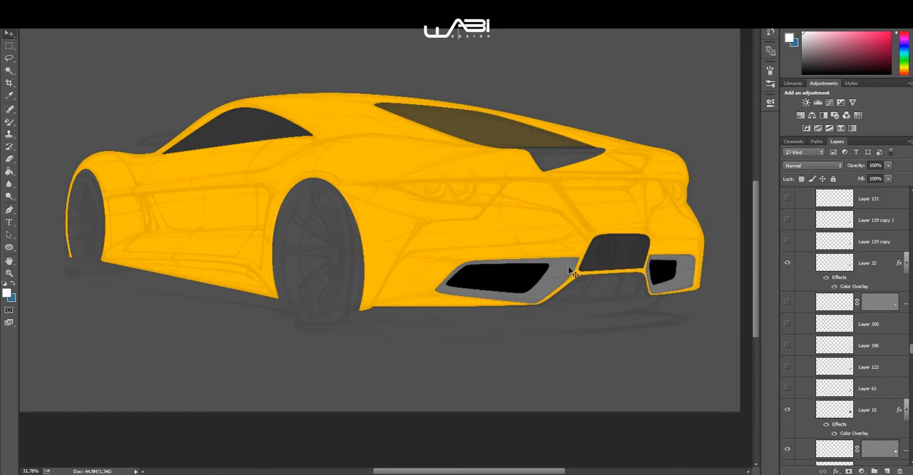
# Step: Show the near tail light's dark shape layer above Layer 121, plus the far tail light's Layer 18 and the shape layer beneath it
pyautogui.scroll(6, 844, 285)
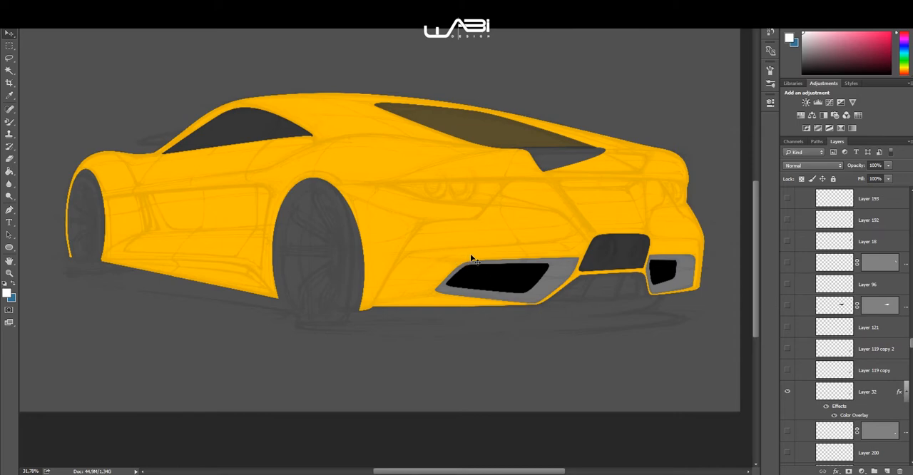
pyautogui.press('ctrl')
pyautogui.scroll(2, 838, 378)
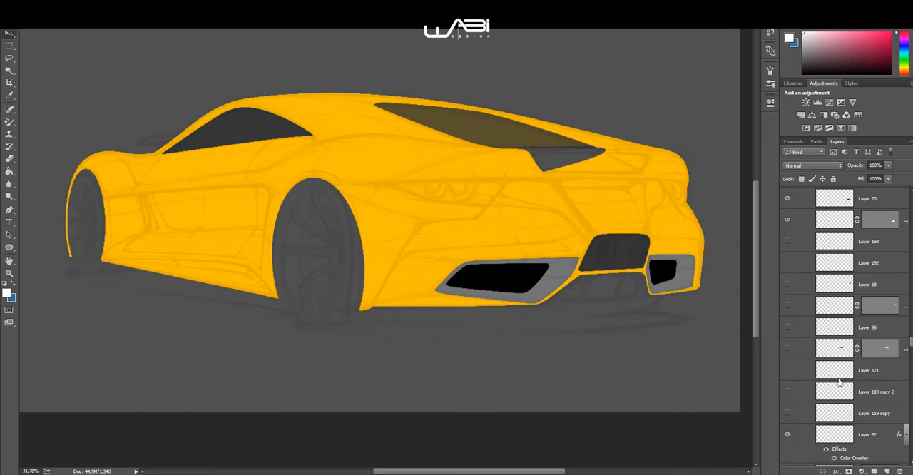
pyautogui.click(788, 348)
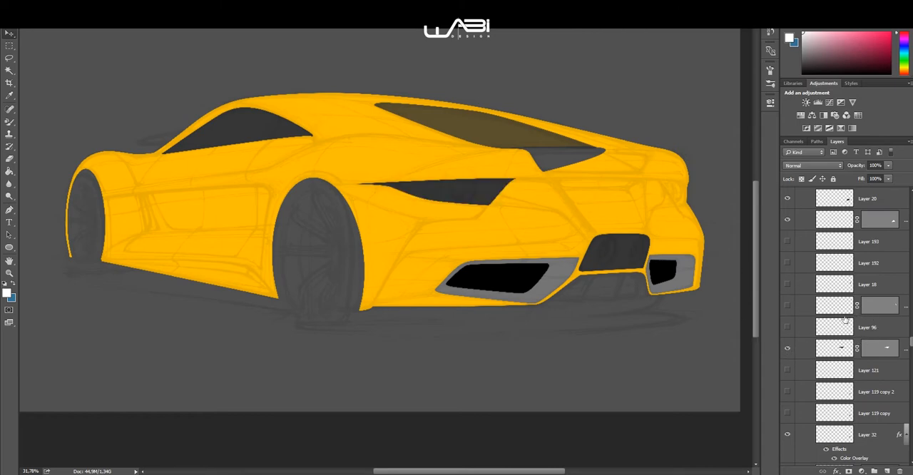
pyautogui.click(787, 305)
pyautogui.click(788, 284)
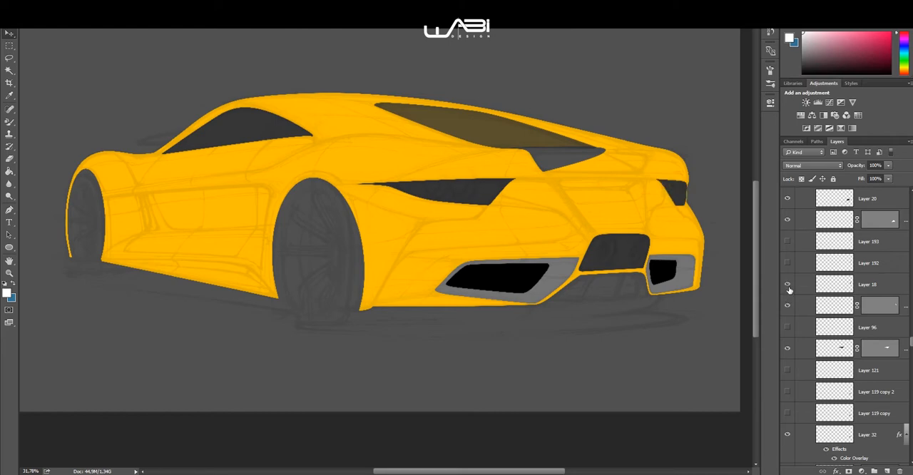
# Step: Show the exhaust surround's black fill on Layer 20 copy, plus Layer 22 and the shape layer between them
pyautogui.scroll(2, 800, 281)
pyautogui.scroll(5, 798, 271)
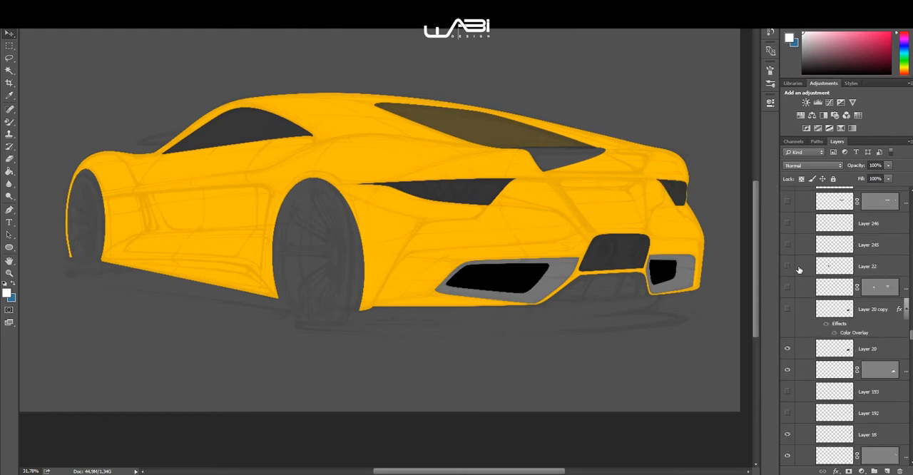
pyautogui.click(787, 309)
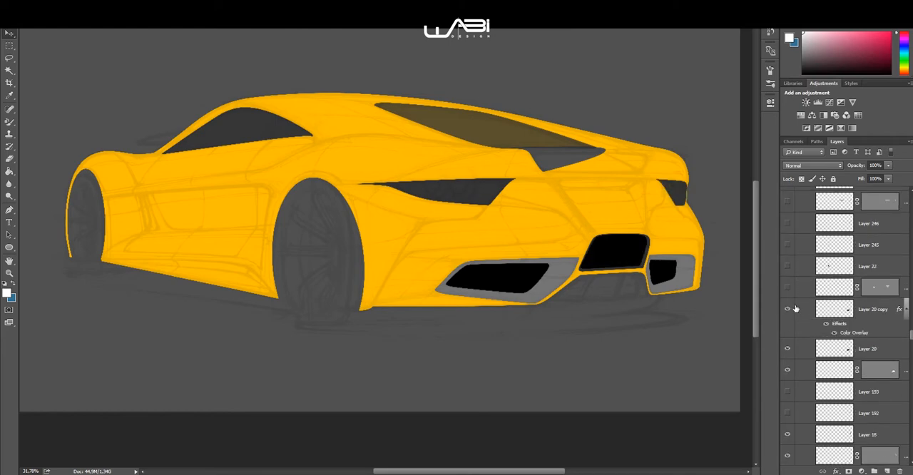
pyautogui.scroll(2, 793, 308)
pyautogui.click(787, 331)
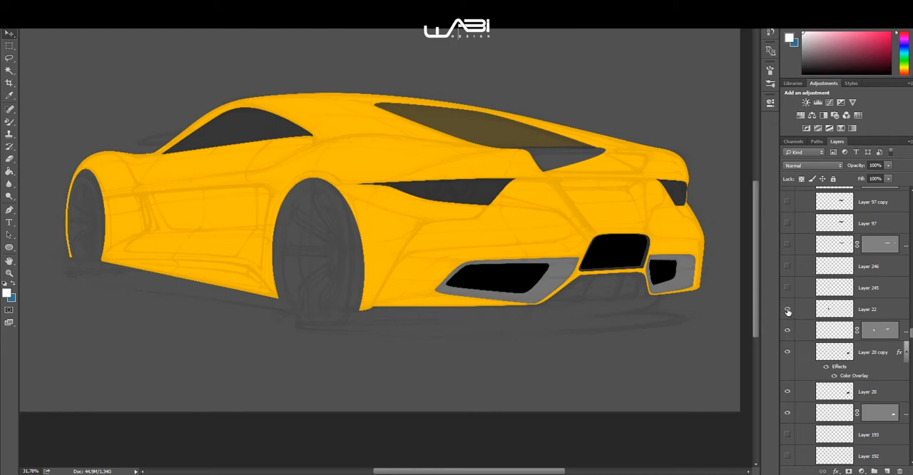
# Step: Show the side intake's dark fill on Layer 22 and the dark strip between the tail lights on the shape layer beneath Layer 97
pyautogui.click(787, 309)
pyautogui.scroll(2, 799, 312)
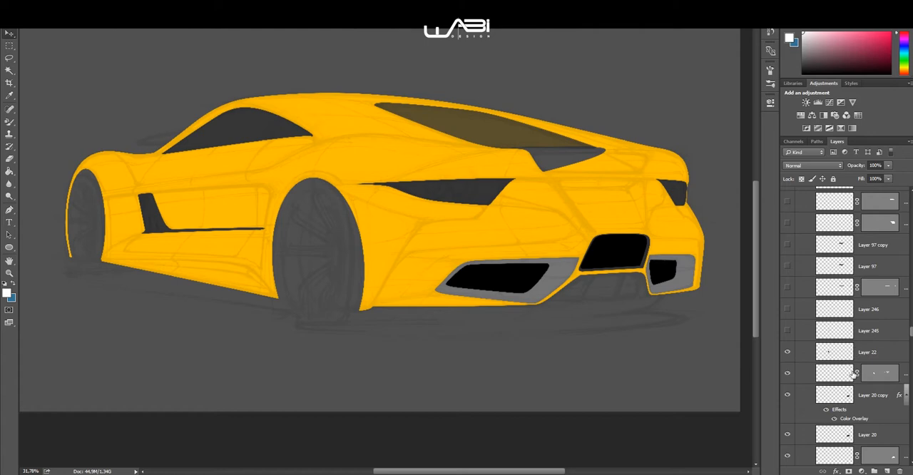
pyautogui.click(787, 288)
pyautogui.scroll(3, 802, 298)
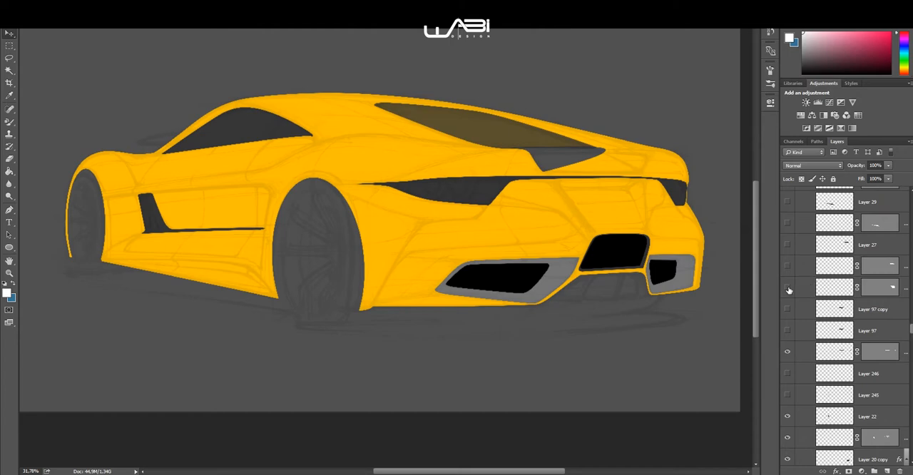
# Step: Show the rear deck on Layer 27 with the two shape layers beneath it, and the dark side skirt on Layer 29 with its shape layer
pyautogui.click(787, 288)
pyautogui.click(787, 267)
pyautogui.click(787, 245)
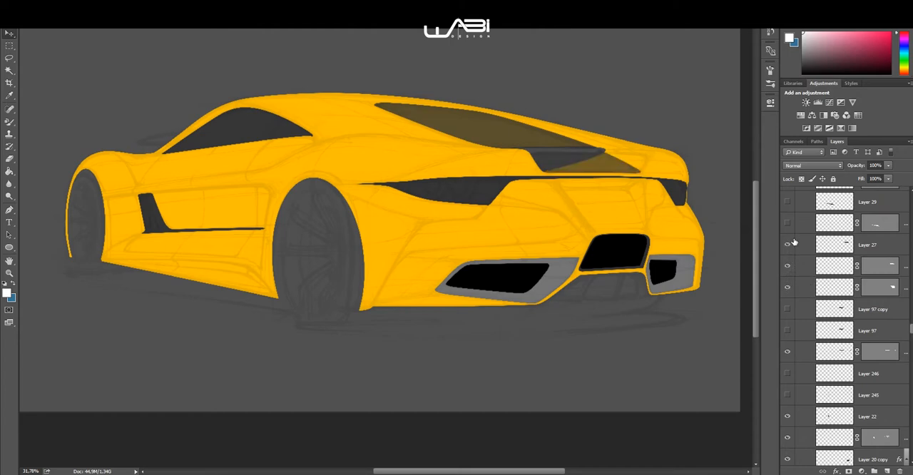
pyautogui.click(787, 223)
pyautogui.click(787, 202)
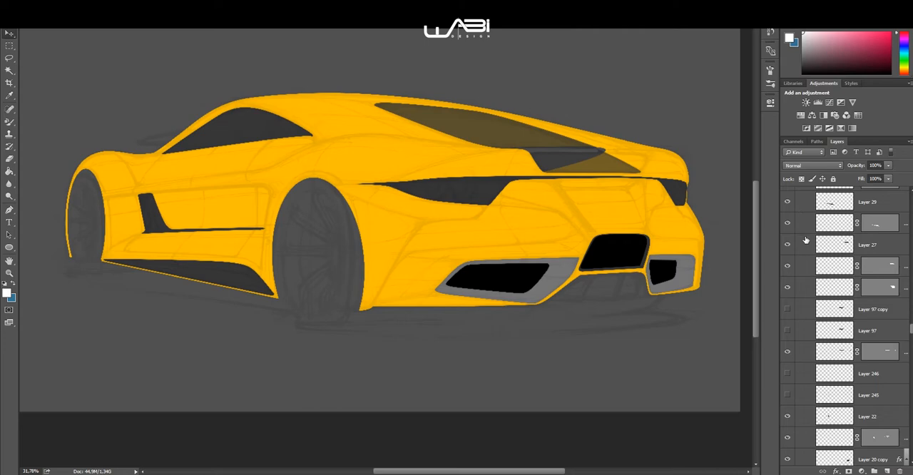
# Step: Show the rear fender's yellow shading on Layer 34 and the shape layer directly beneath it
pyautogui.scroll(4, 806, 248)
pyautogui.scroll(1, 807, 253)
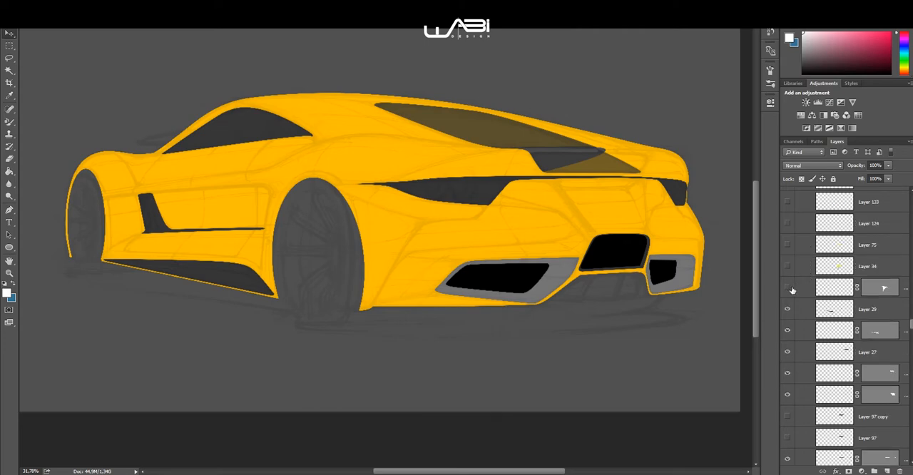
pyautogui.click(787, 287)
pyautogui.click(787, 266)
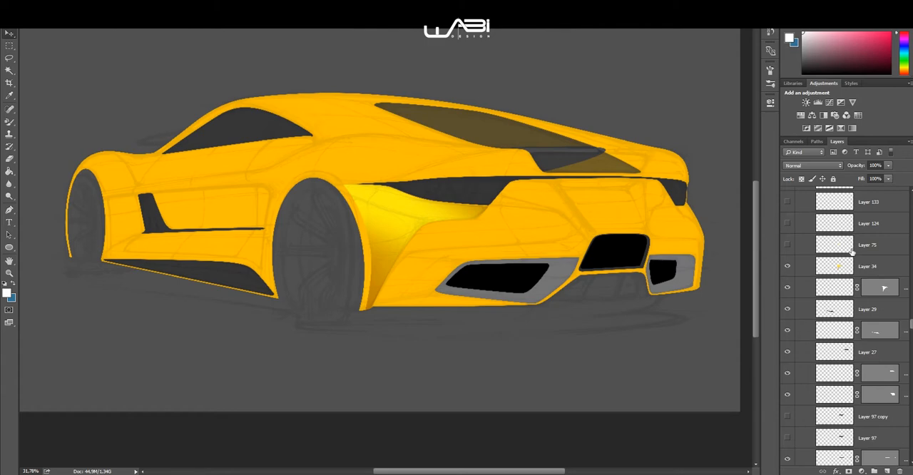
# Step: Show the orange shading above the tail lights on Layer 40 and the shape layer directly beneath it
pyautogui.scroll(4, 840, 261)
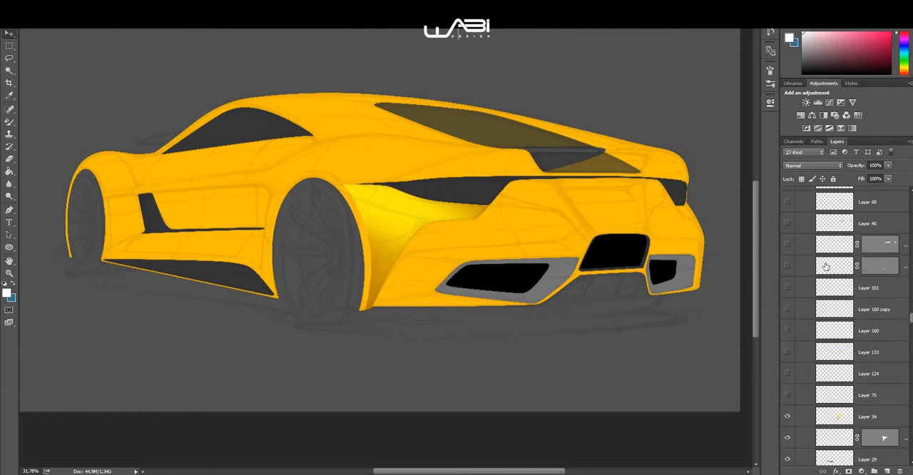
pyautogui.moveTo(788, 262); pyautogui.dragTo(788, 222)
pyautogui.click(787, 263)
# Step: Show the shading of the recess between the tail lights on Layer 42 and the shape layer directly beneath it
pyautogui.scroll(3, 789, 267)
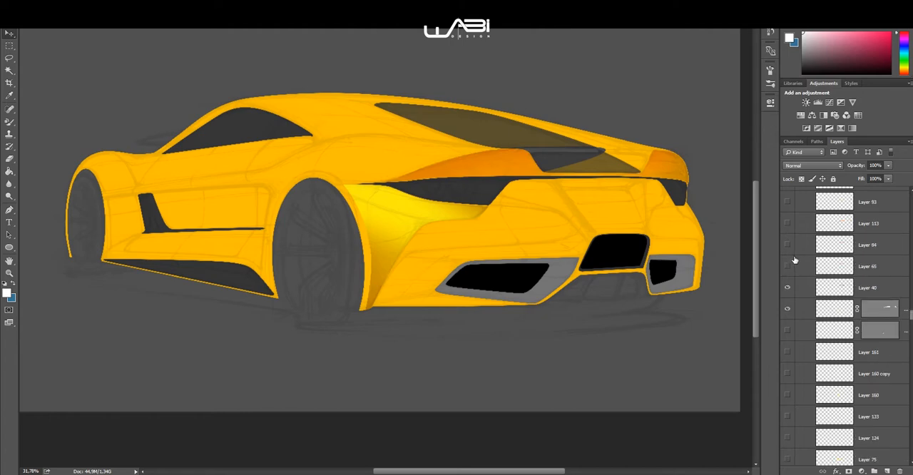
pyautogui.scroll(1, 801, 322)
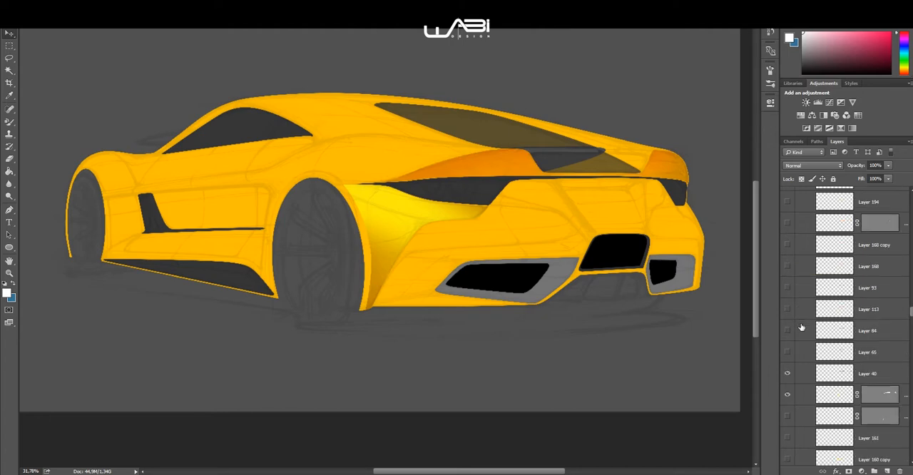
pyautogui.scroll(7, 832, 283)
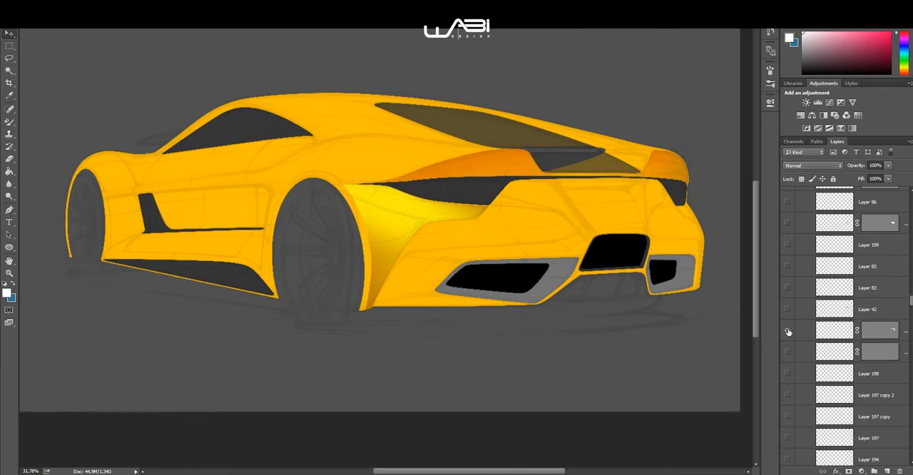
pyautogui.moveTo(787, 330); pyautogui.dragTo(788, 310)
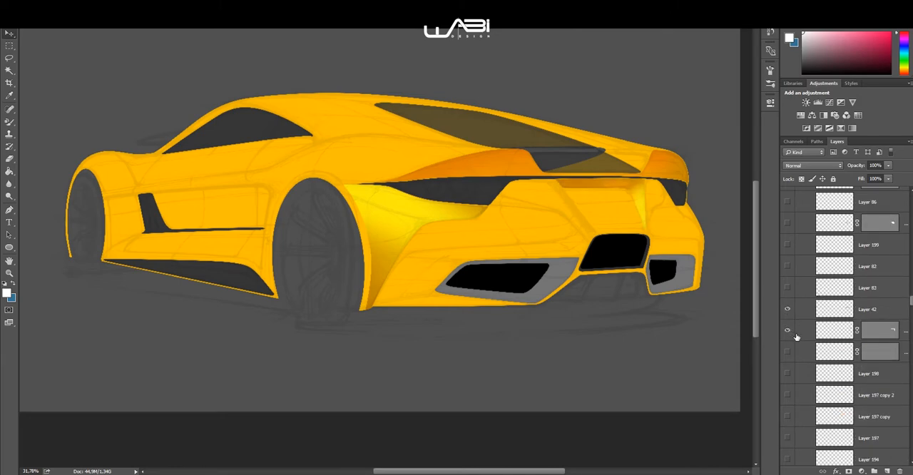
# Step: Create a new layer with default settings above the designer's name text layer
pyautogui.scroll(10, 809, 320)
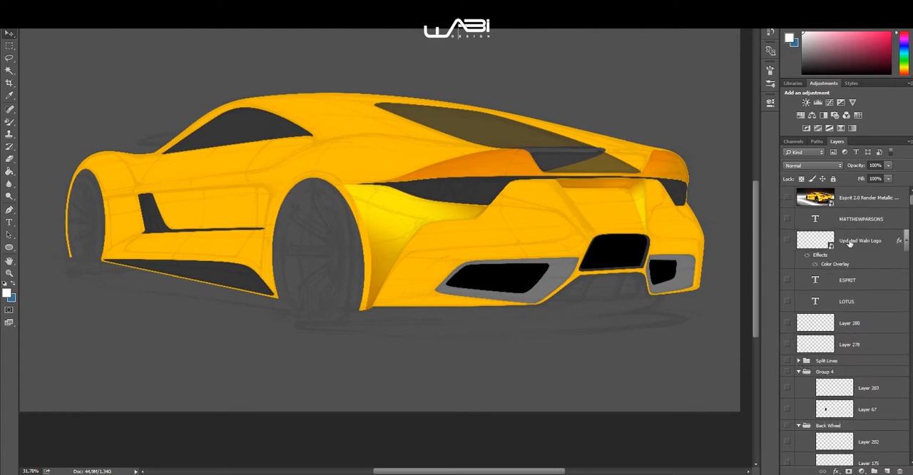
pyautogui.click(831, 226)
pyautogui.hotkey('ctrl', 'shift', 'n')
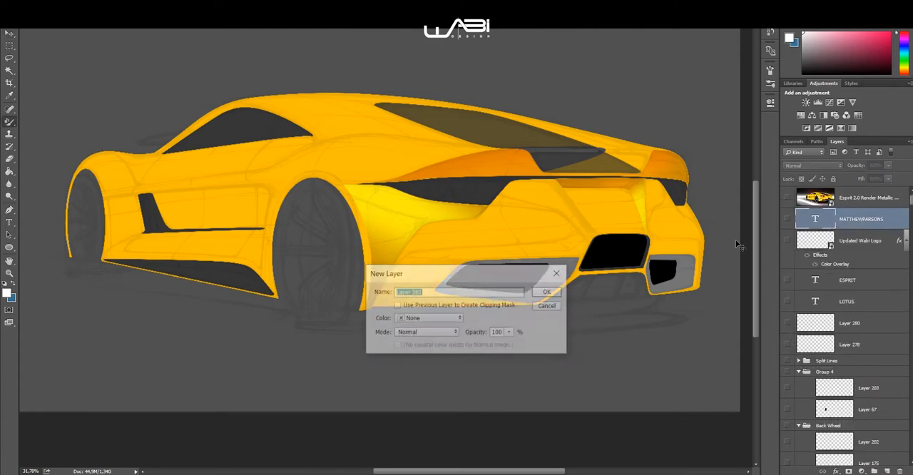
pyautogui.press('Return')
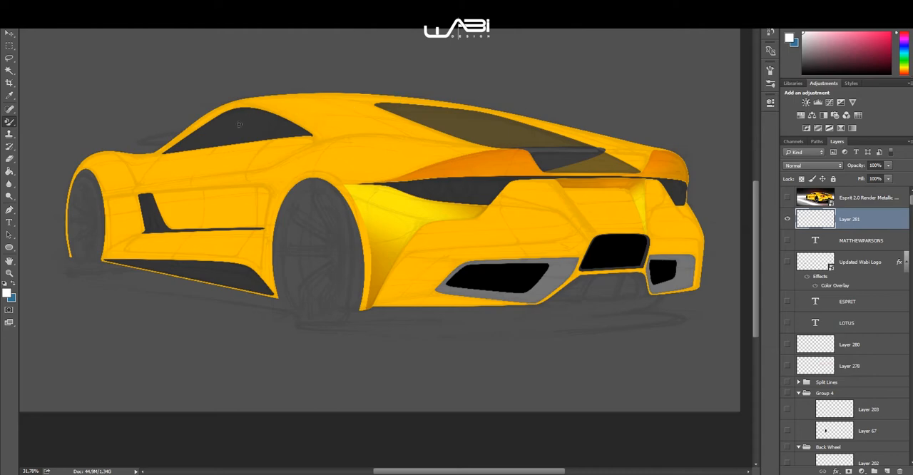
# Step: With the Brush tool, paint a curved white arrow from above the car's front down to the rear fender on the new layer
pyautogui.rightClick(14, 121)
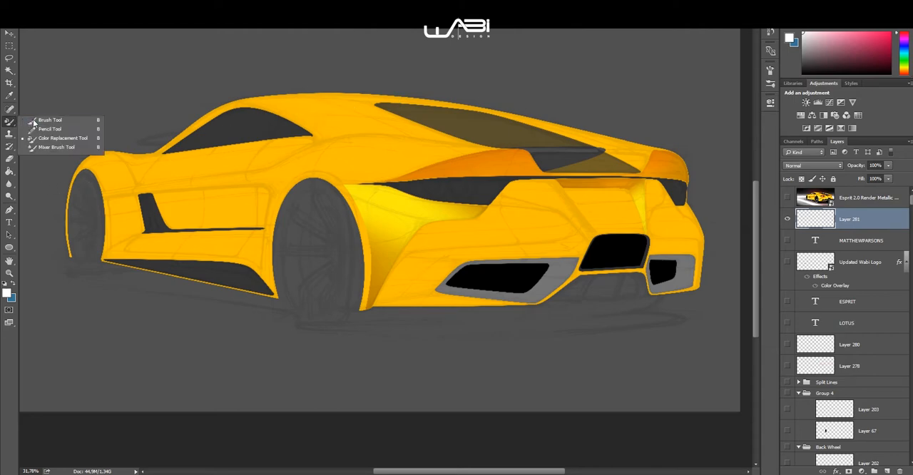
pyautogui.click(53, 118)
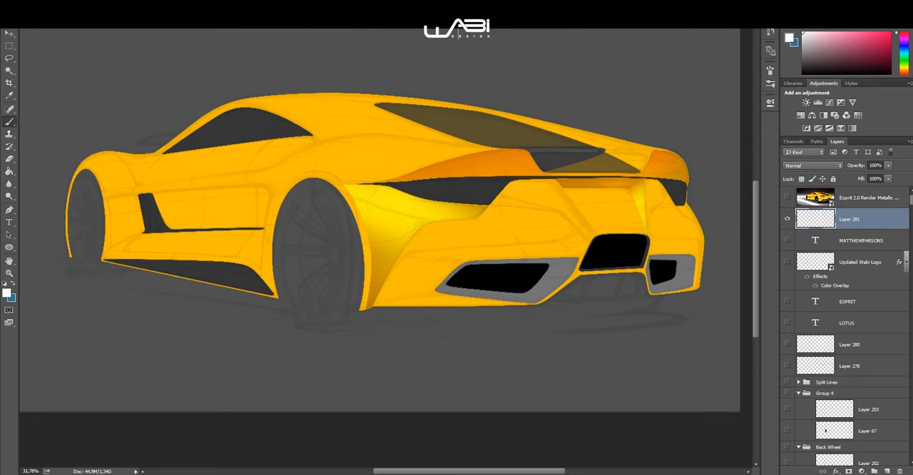
pyautogui.rightClick(166, 75)
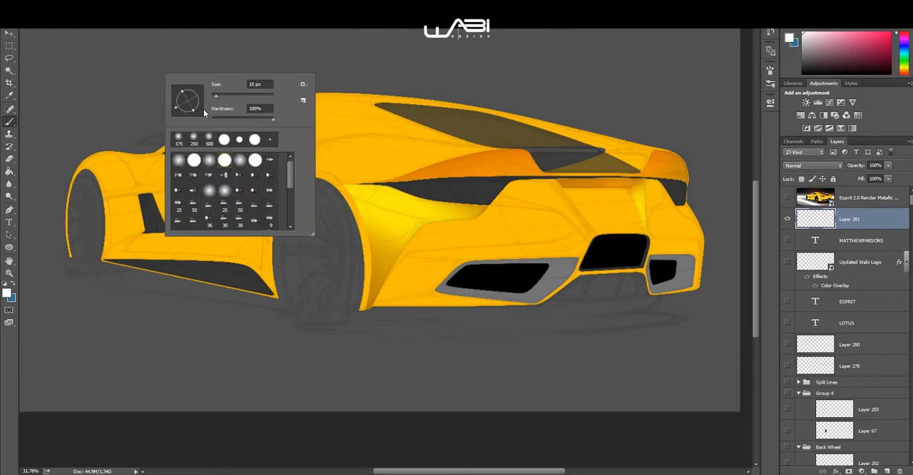
pyautogui.click(878, 227)
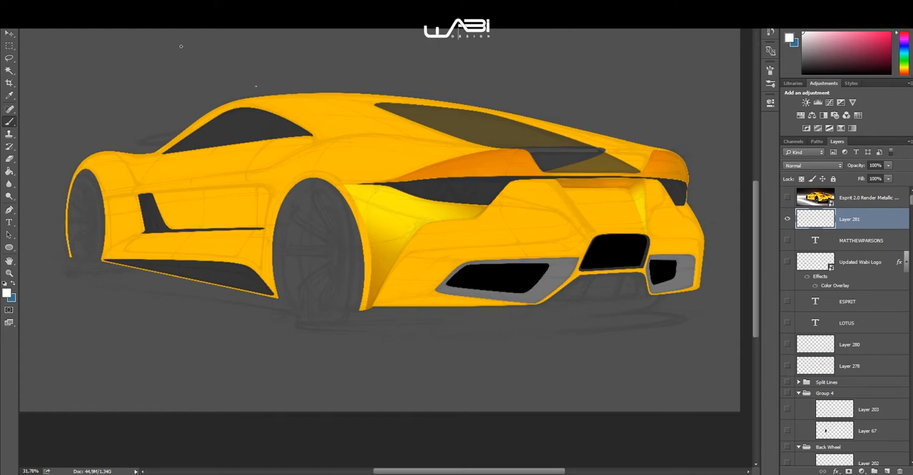
pyautogui.moveTo(122, 44)
pyautogui.mouseDown()
pyautogui.moveTo(234, 82)
pyautogui.moveTo(344, 169)
pyautogui.mouseUp()
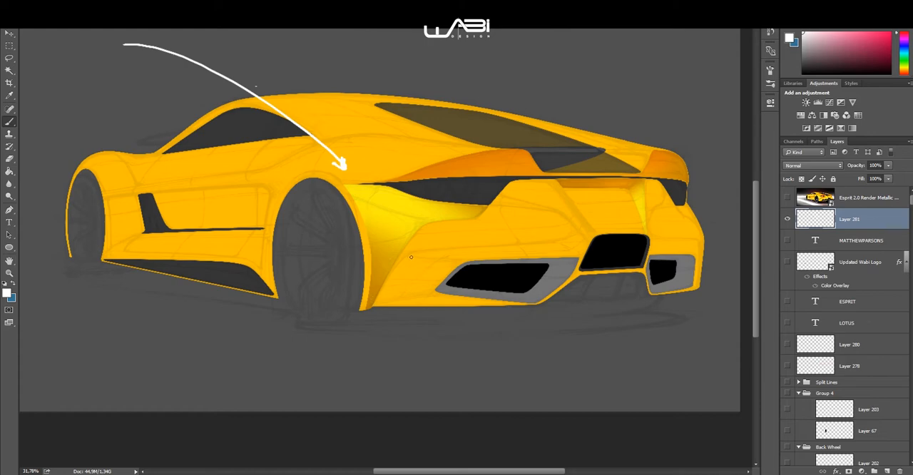
# Step: Paint four more white direction arrows across the rear bumper and recess, and set the arrow layer's opacity to 58%
pyautogui.moveTo(417, 250); pyautogui.dragTo(409, 336)
pyautogui.moveTo(429, 236)
pyautogui.mouseDown()
pyautogui.moveTo(428, 267)
pyautogui.moveTo(434, 244)
pyautogui.mouseUp()
pyautogui.moveTo(551, 176); pyautogui.dragTo(624, 205)
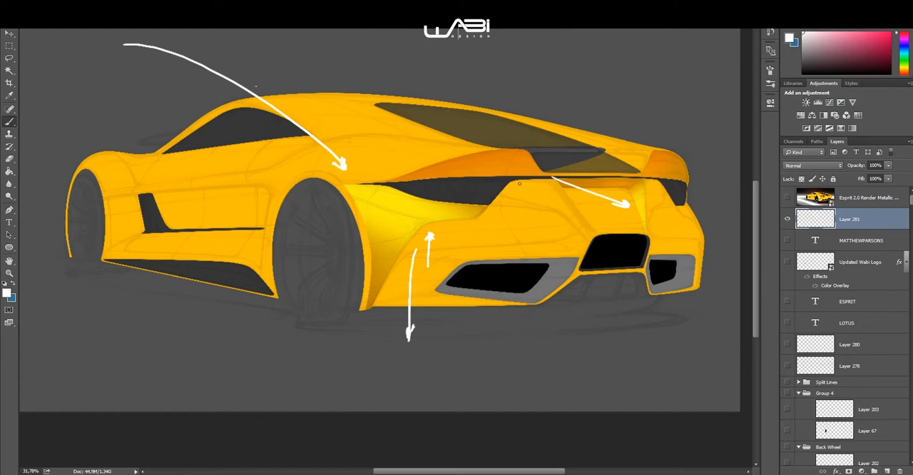
pyautogui.moveTo(541, 228); pyautogui.dragTo(514, 169)
pyautogui.moveTo(863, 167); pyautogui.dragTo(831, 173)
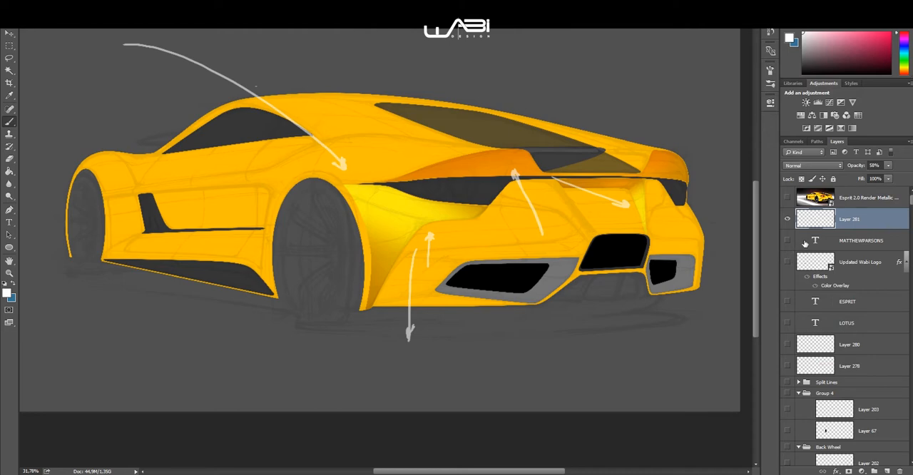
# Step: Show the yellow shoulder and fender shading on Layer 45 and Layer 70, plus the shape layer beneath them
pyautogui.scroll(-10, 813, 250)
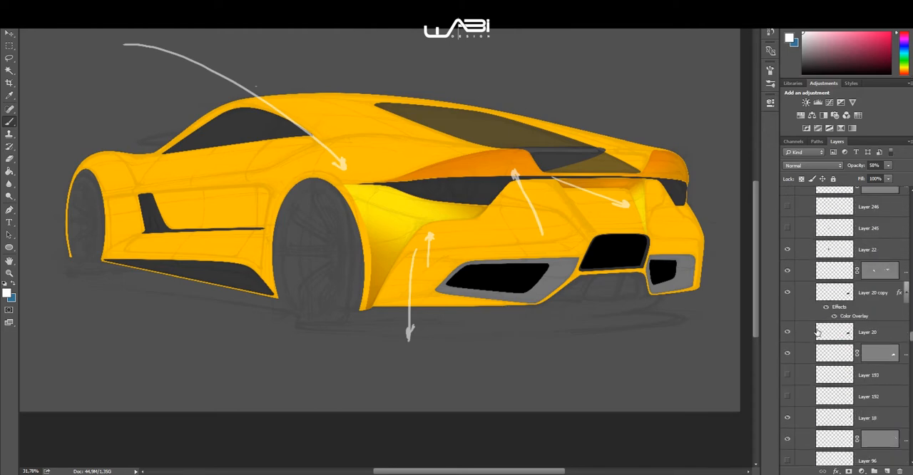
pyautogui.scroll(-5, 816, 336)
pyautogui.scroll(2, 821, 345)
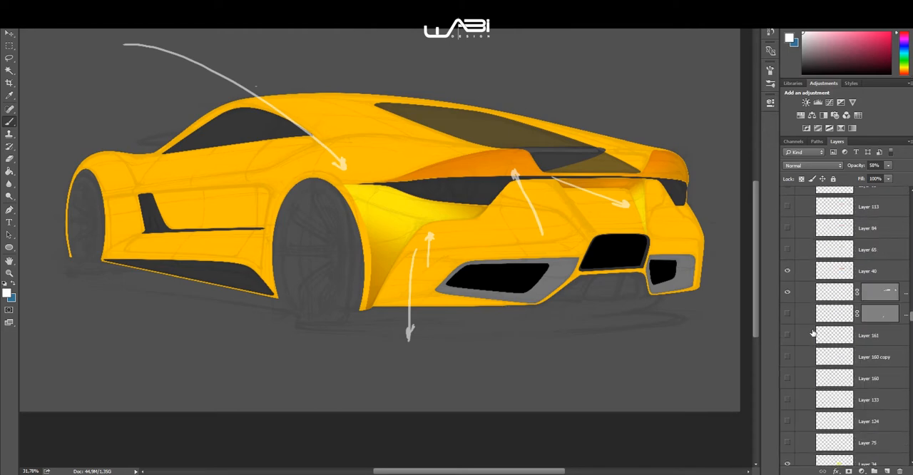
pyautogui.scroll(1, 793, 277)
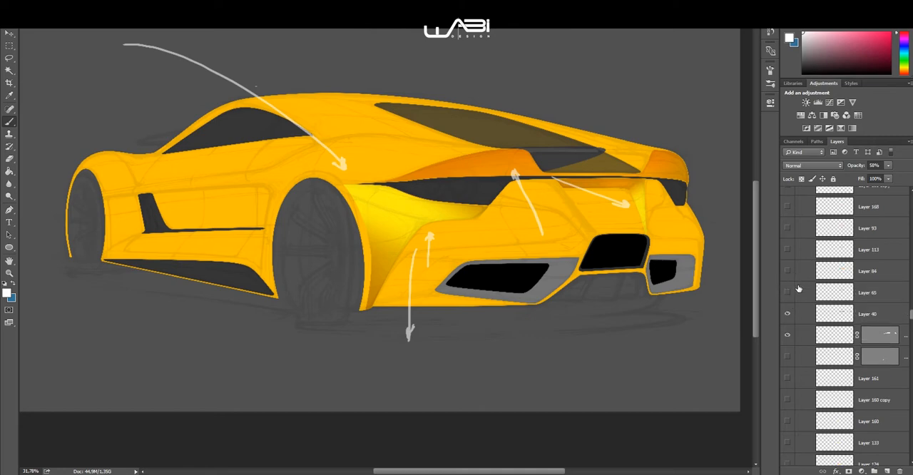
pyautogui.scroll(3, 790, 293)
pyautogui.scroll(6, 792, 296)
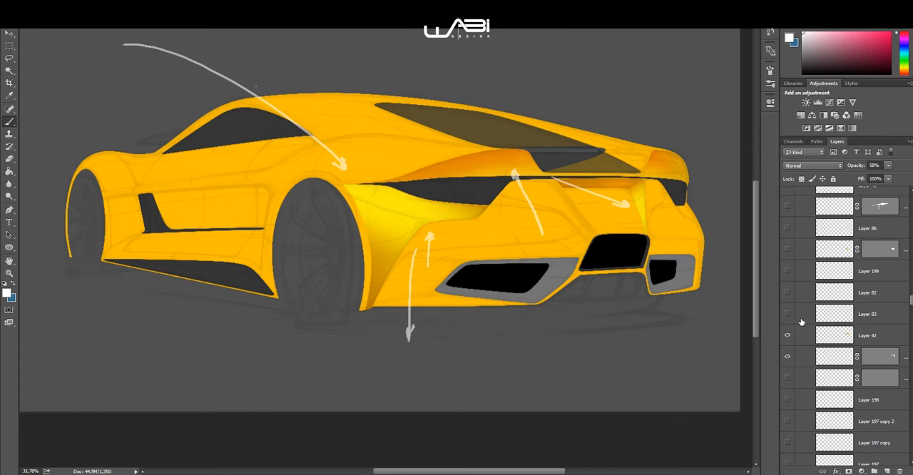
pyautogui.scroll(2, 797, 321)
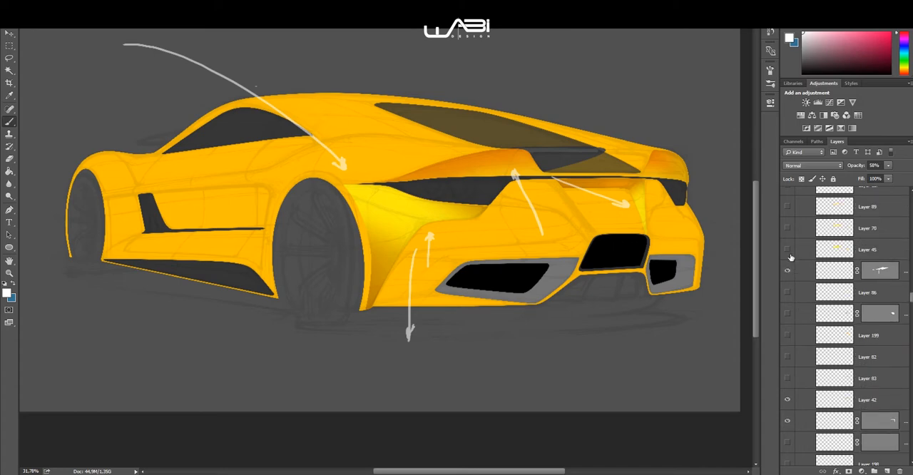
pyautogui.click(788, 249)
# Step: Show the roof and rear pillar shading on Layer 49 and the shape layer directly beneath it
pyautogui.scroll(2, 805, 261)
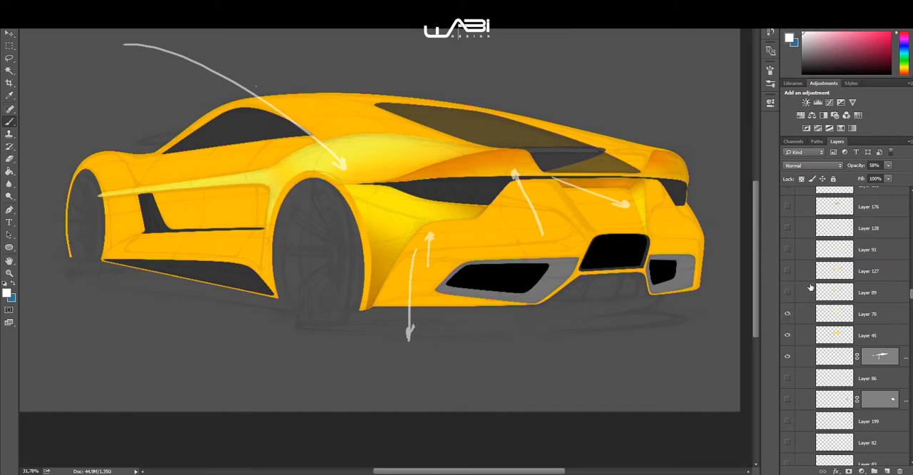
pyautogui.scroll(3, 808, 287)
pyautogui.moveTo(787, 270); pyautogui.dragTo(787, 249)
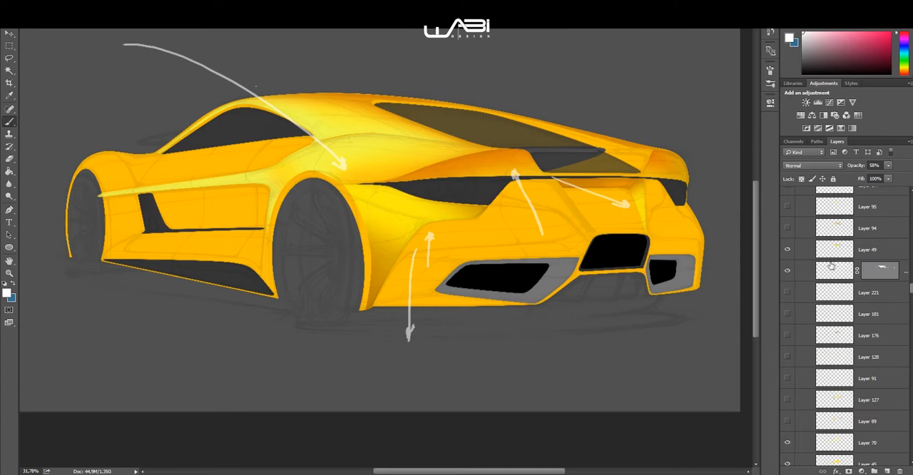
# Step: Show the shading ahead of the side intake on Layer 51 and the two shape layers beneath it
pyautogui.scroll(1, 817, 263)
pyautogui.scroll(2, 836, 276)
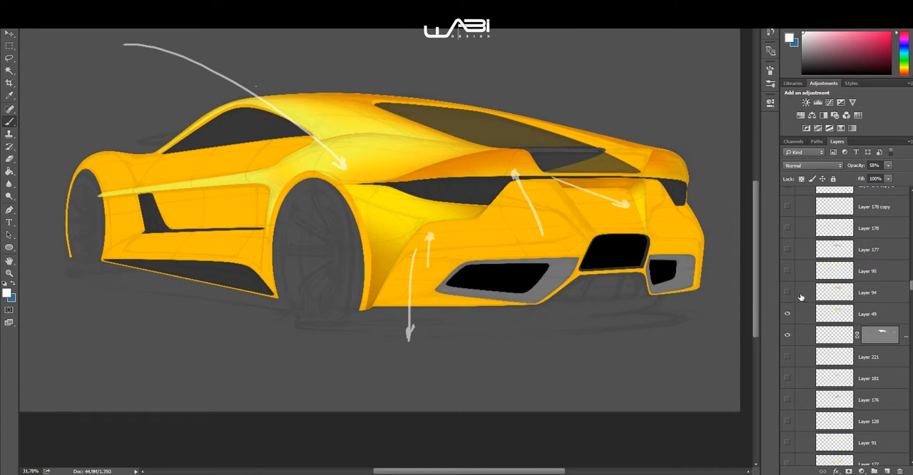
pyautogui.scroll(4, 792, 294)
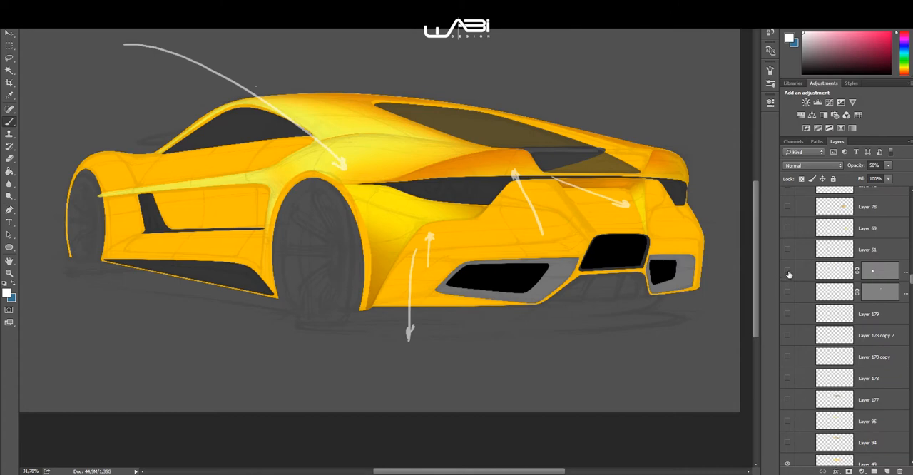
pyautogui.click(787, 292)
pyautogui.click(788, 250)
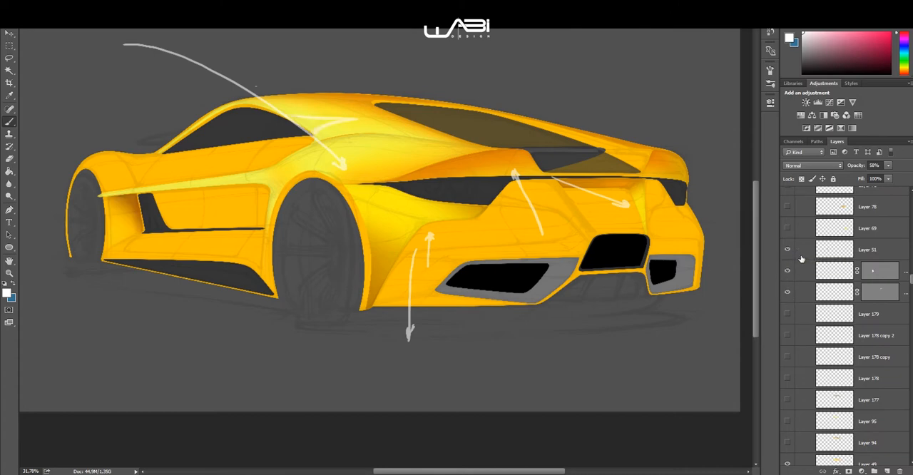
# Step: Toggle the visibility of the Esprit 2.0 sketch layer to compare the shading with and without its lines
pyautogui.scroll(4, 788, 257)
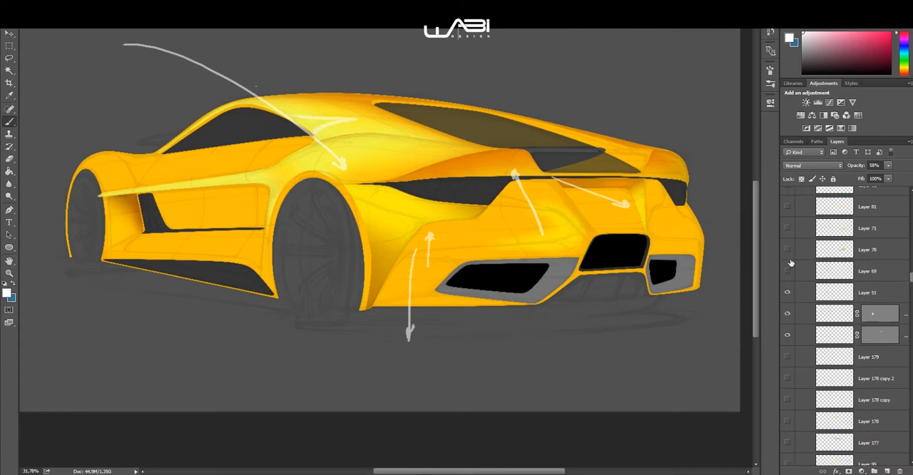
pyautogui.scroll(-6, 792, 264)
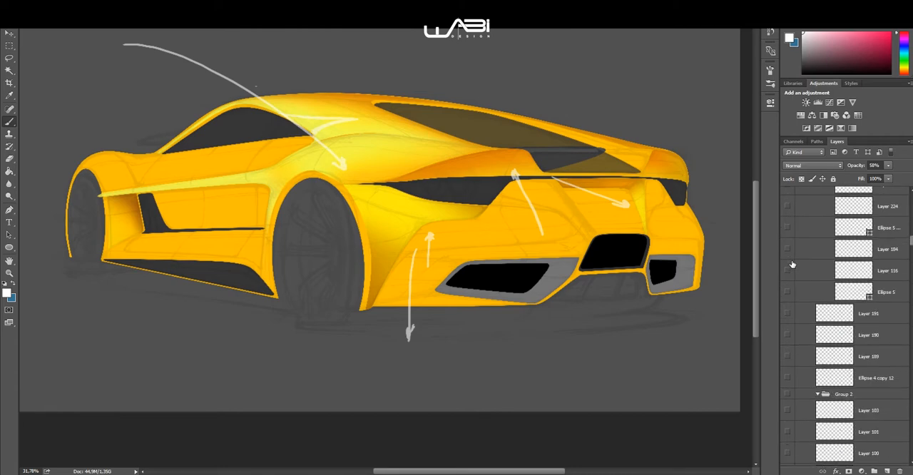
pyautogui.scroll(-6, 792, 264)
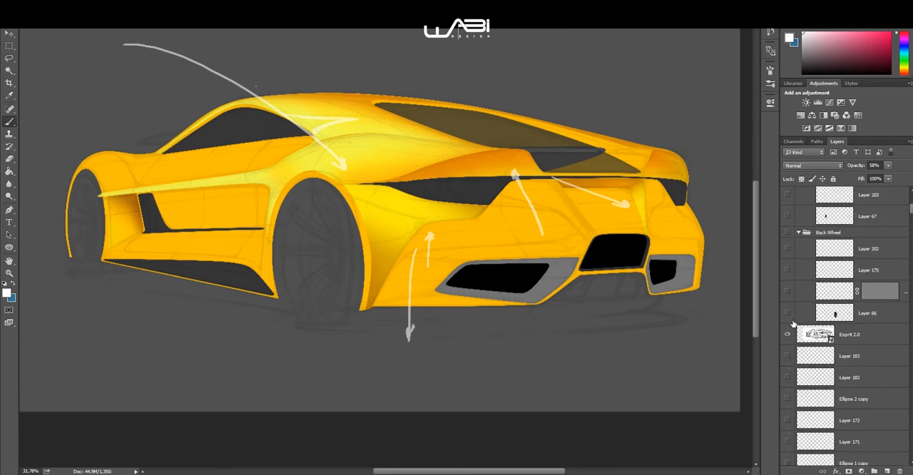
pyautogui.click(787, 334)
pyautogui.scroll(2, 790, 285)
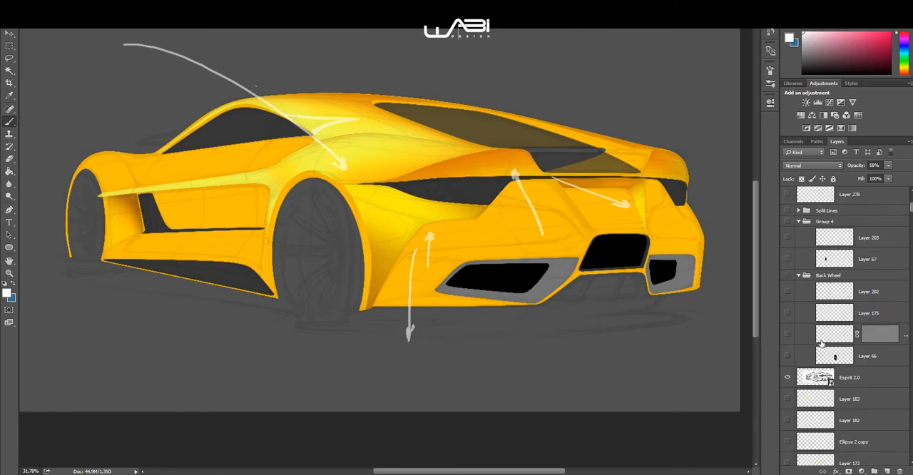
# Step: Try showing the red taillight glow on Layer 112
pyautogui.scroll(2, 802, 332)
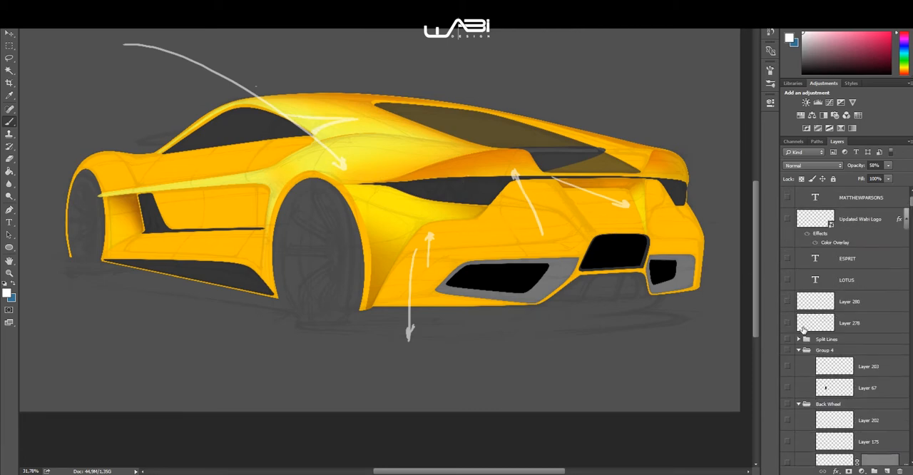
pyautogui.scroll(1, 809, 357)
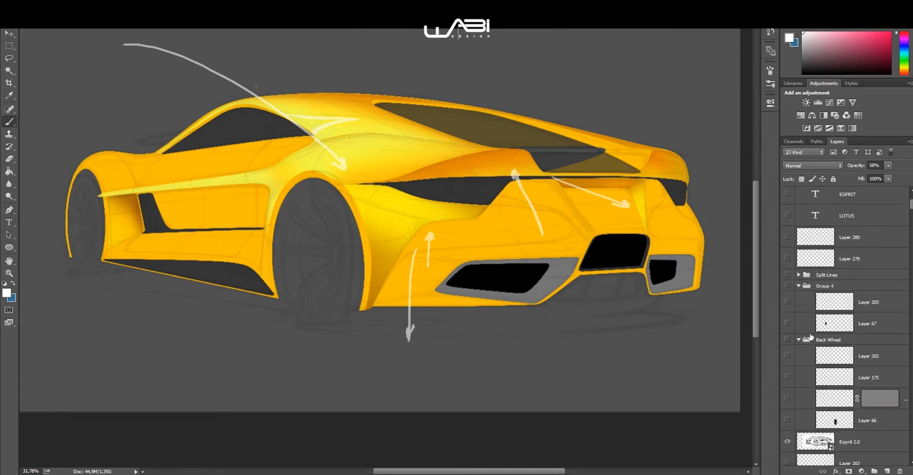
pyautogui.scroll(-10, 810, 334)
pyautogui.scroll(-15, 808, 329)
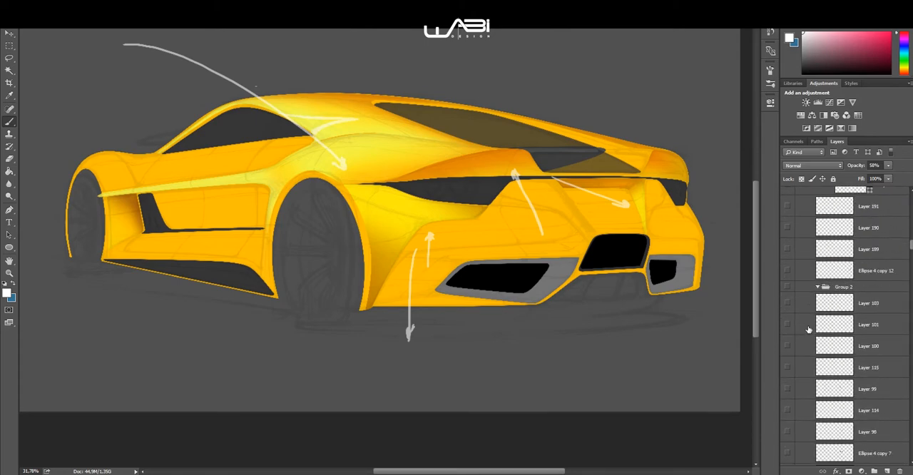
pyautogui.click(788, 346)
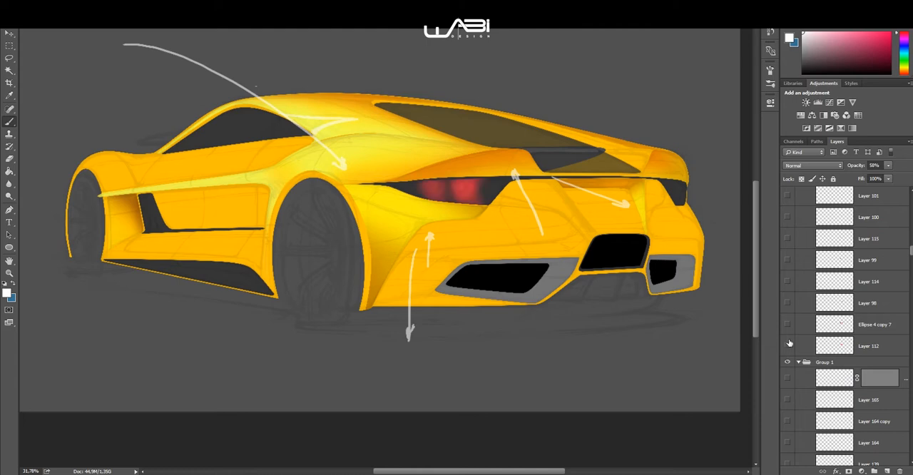
pyautogui.click(789, 344)
# Step: Show the black rear wheel fill on Ellipse 1 and the black front wheel fill on Layer 238
pyautogui.scroll(-5, 810, 348)
pyautogui.scroll(-10, 807, 345)
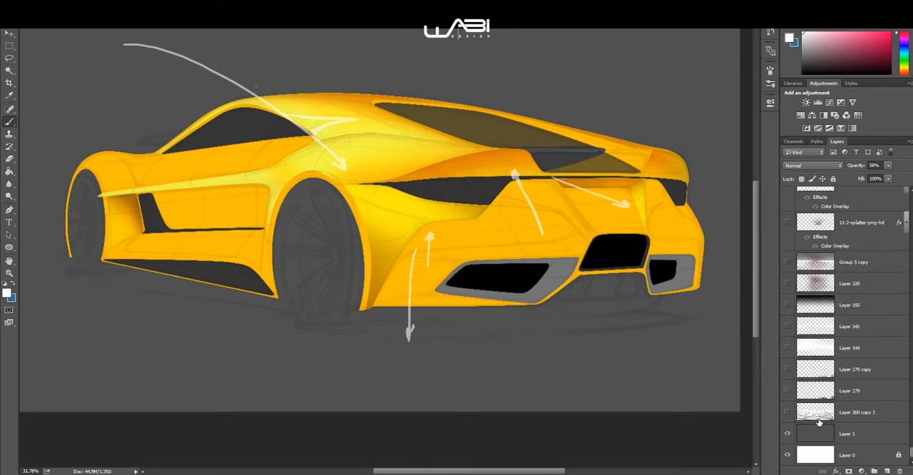
pyautogui.scroll(8, 820, 364)
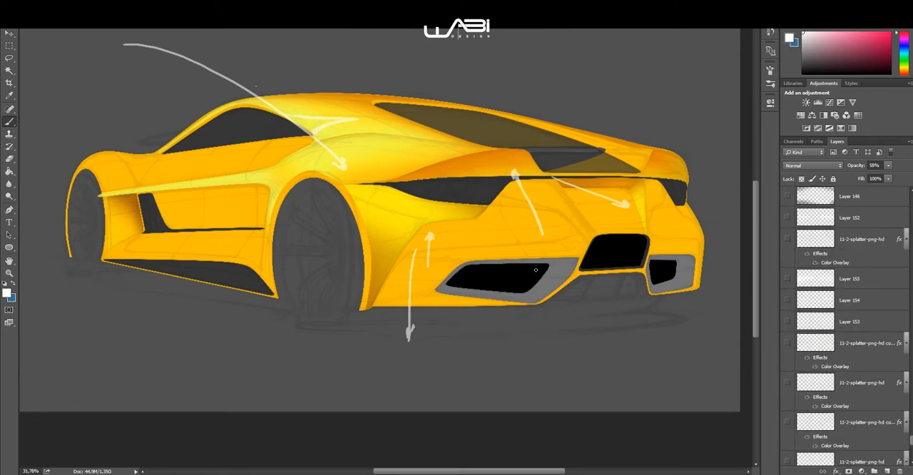
pyautogui.scroll(5, 842, 331)
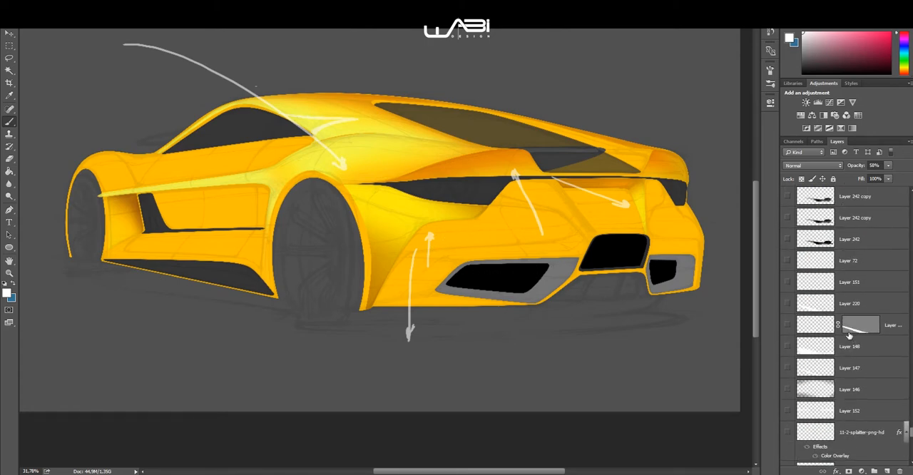
pyautogui.click(788, 304)
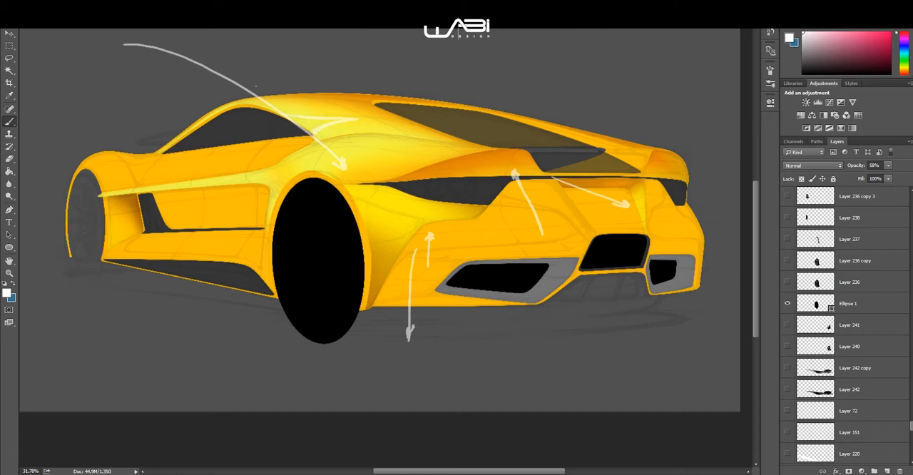
pyautogui.scroll(3, 817, 287)
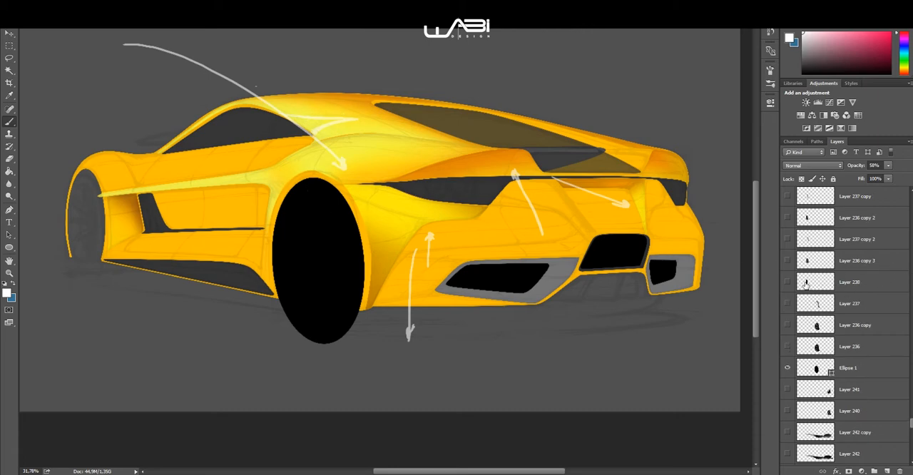
pyautogui.scroll(3, 784, 217)
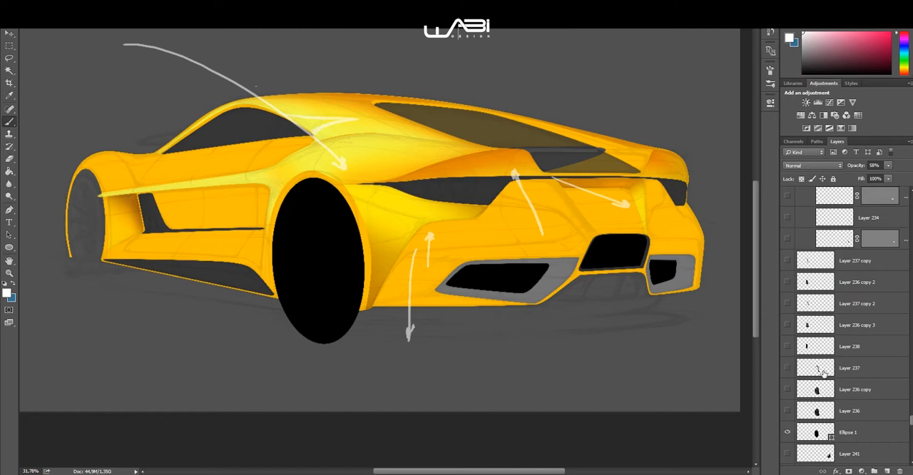
pyautogui.click(787, 346)
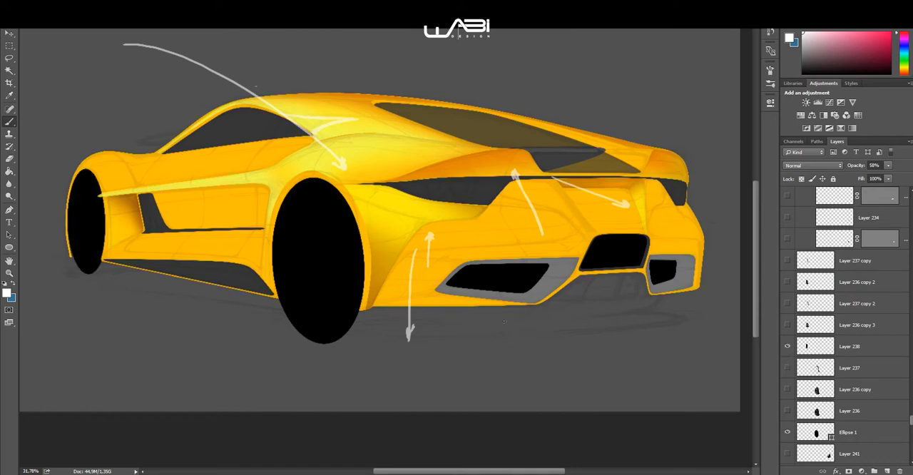
# Step: Show the dark ground shadow beneath the car on Layer 242 and Layer 242 copy
pyautogui.scroll(-3, 855, 418)
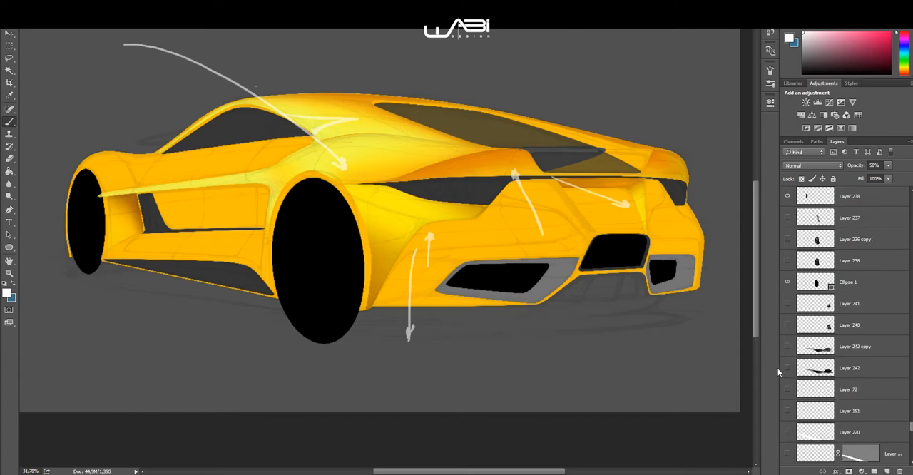
pyautogui.click(787, 346)
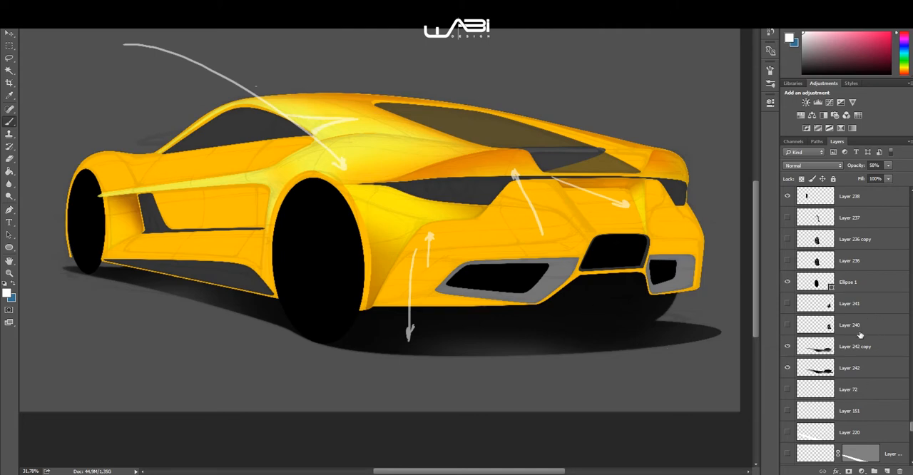
pyautogui.scroll(-5, 855, 339)
# Step: Show the roof edge shading on Layer 55 and the rear corner shading on Layer 57, each with its shape layer beneath
pyautogui.scroll(6, 845, 343)
pyautogui.scroll(5, 803, 349)
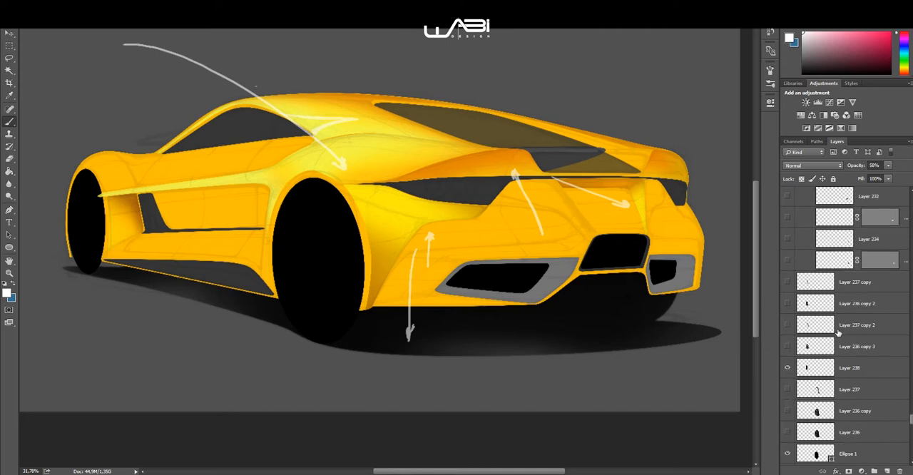
pyautogui.scroll(-1, 841, 336)
pyautogui.scroll(10, 898, 388)
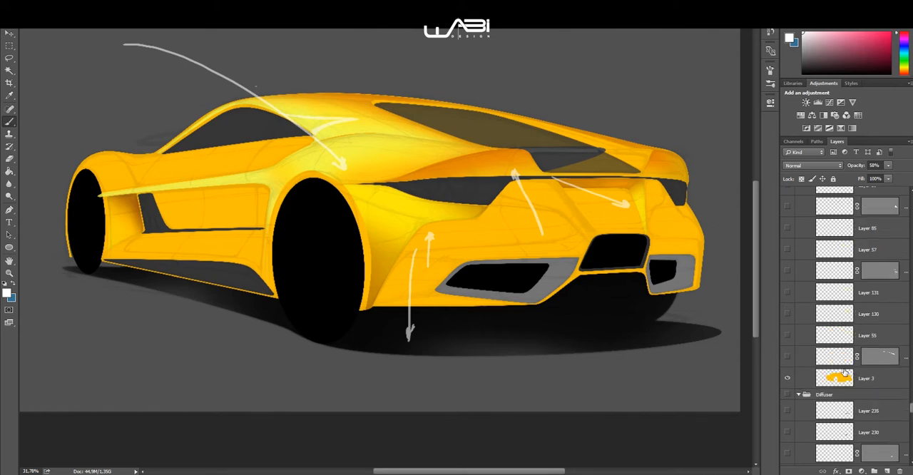
pyautogui.click(787, 355)
pyautogui.scroll(1, 791, 317)
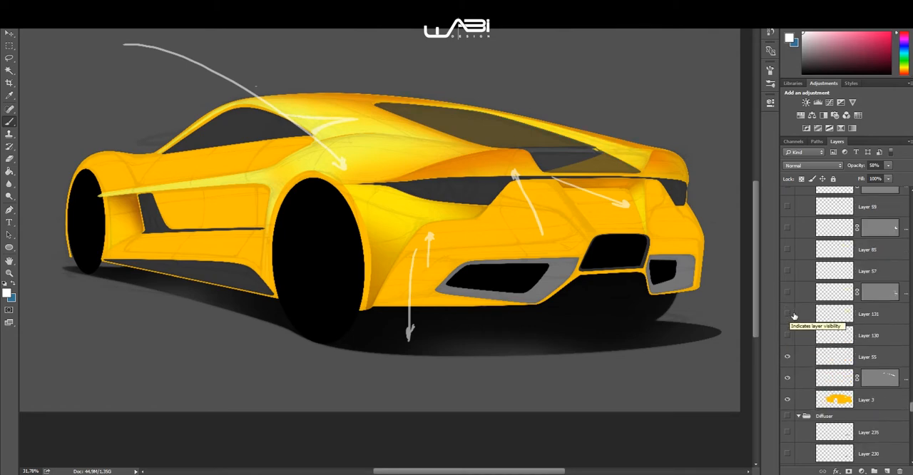
pyautogui.click(787, 275)
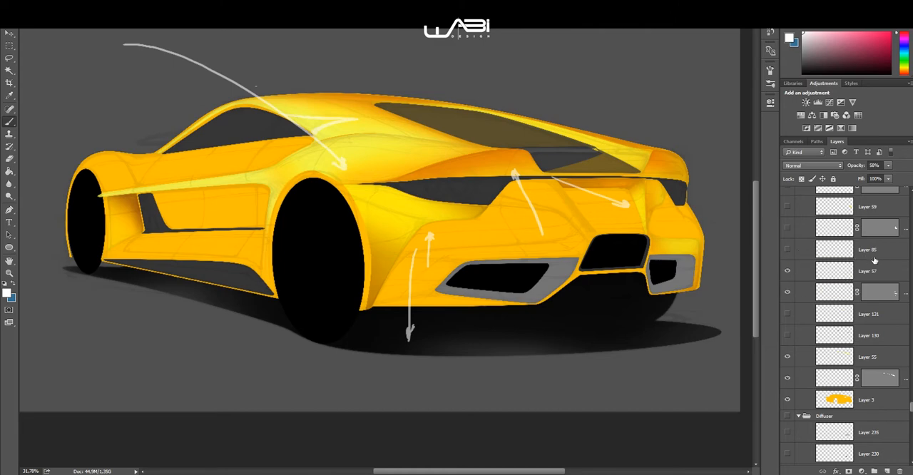
# Step: Show the far rear corner shading on Layer 85 and Layer 59, plus the shape layer between them
pyautogui.scroll(2, 866, 275)
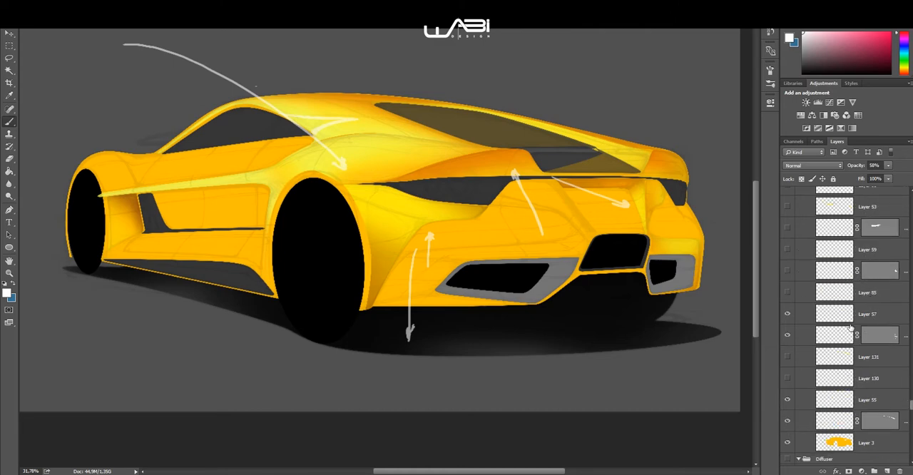
pyautogui.click(788, 285)
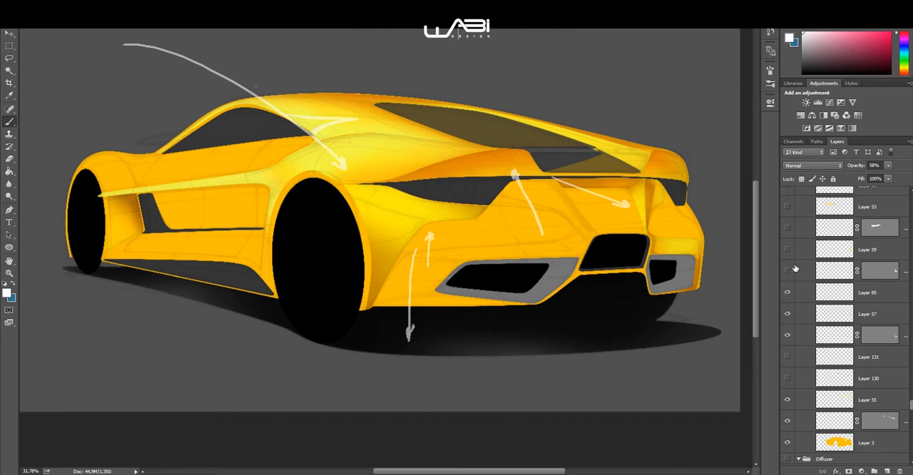
pyautogui.scroll(2, 795, 266)
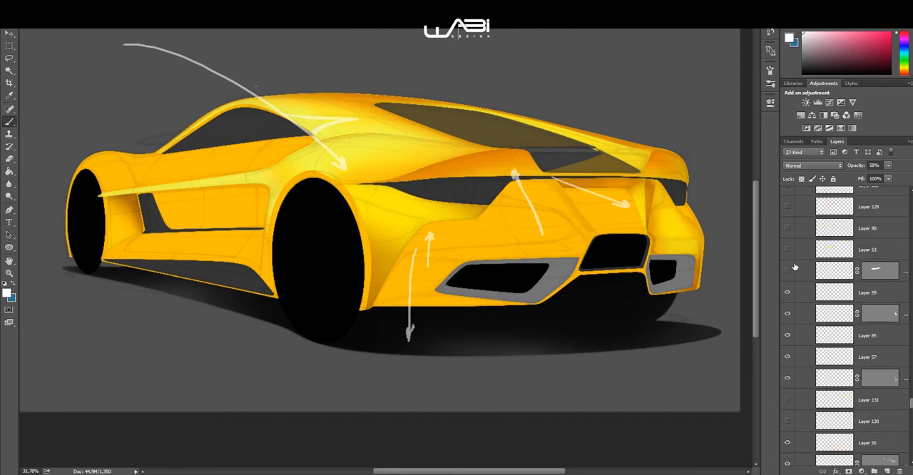
# Step: Show the front fender and upper side shading on Layer 53 and the shape layer directly beneath it
pyautogui.click(788, 250)
pyautogui.scroll(4, 795, 261)
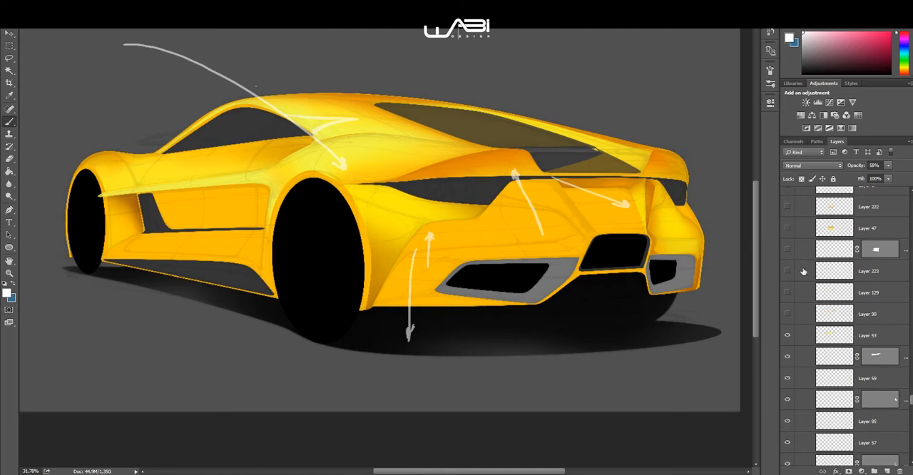
pyautogui.scroll(1, 820, 301)
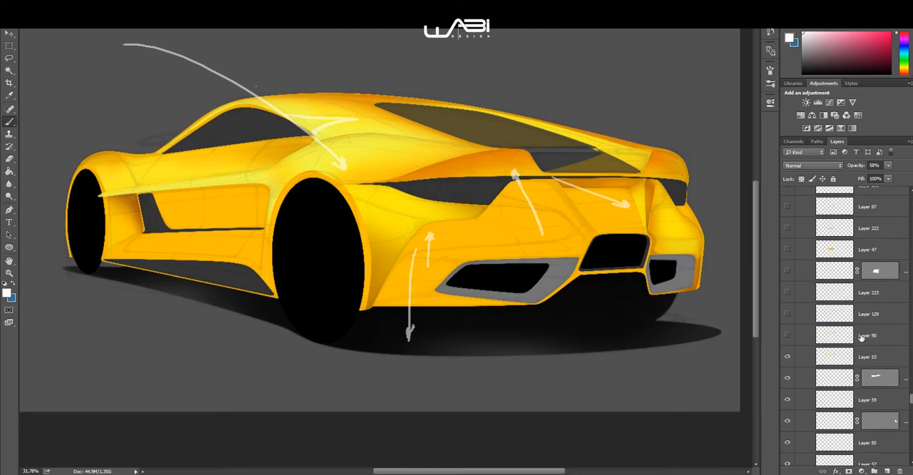
pyautogui.scroll(2, 891, 337)
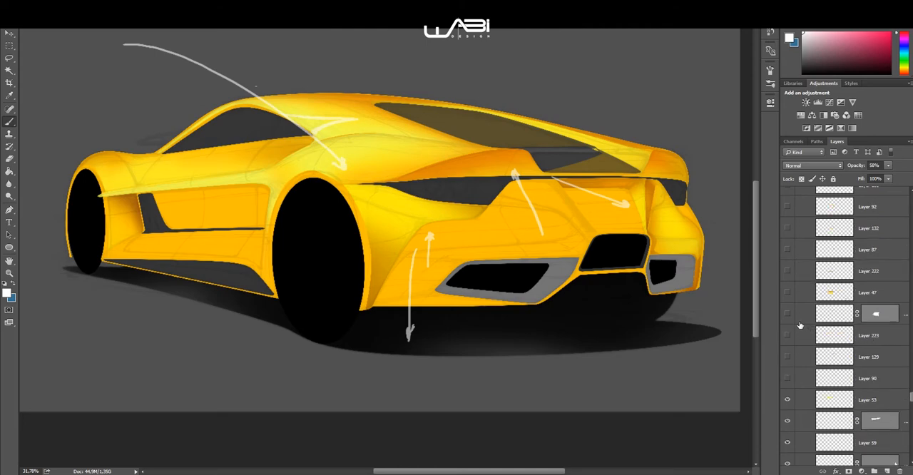
# Step: Show the door and sill shading on Layer 47 with its shape layer, Layer 87 and Layer 92
pyautogui.click(788, 295)
pyautogui.scroll(1, 799, 298)
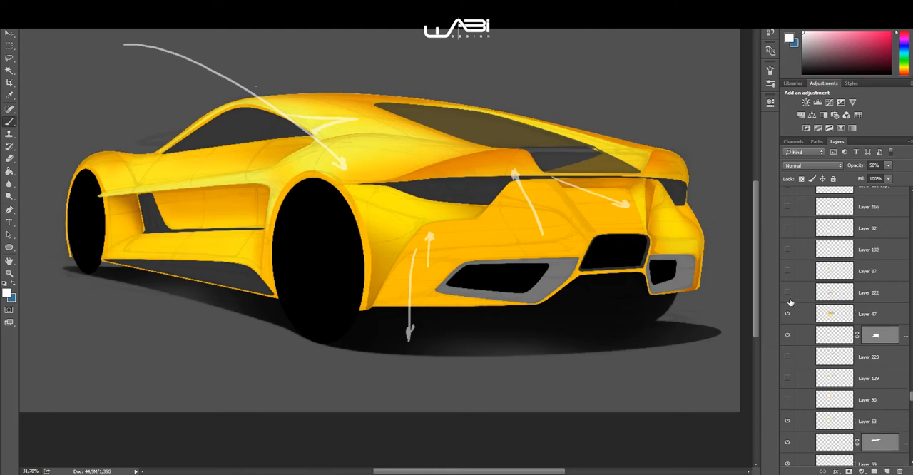
pyautogui.scroll(2, 793, 300)
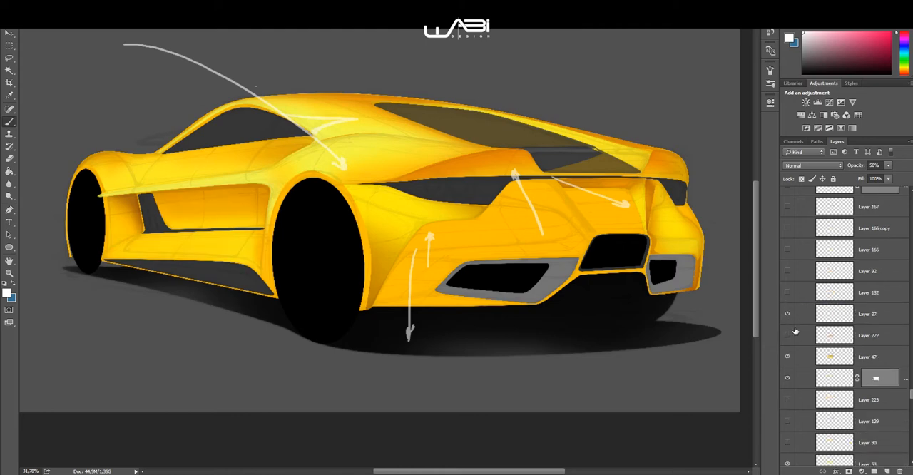
pyautogui.click(787, 314)
pyautogui.click(787, 271)
pyautogui.scroll(6, 794, 277)
pyautogui.click(787, 271)
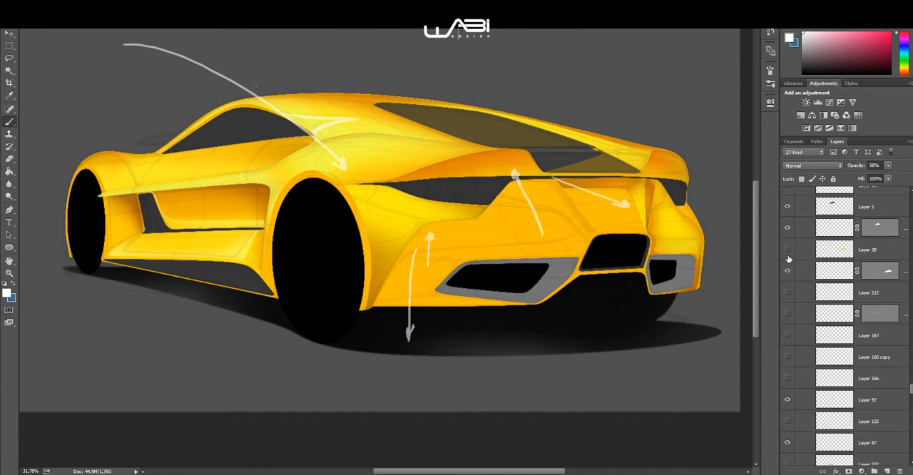
# Step: Show the rear bumper shading on Layer 38 and the side window gradient on Layer 104
pyautogui.click(787, 256)
pyautogui.scroll(5, 793, 260)
pyautogui.scroll(1, 799, 269)
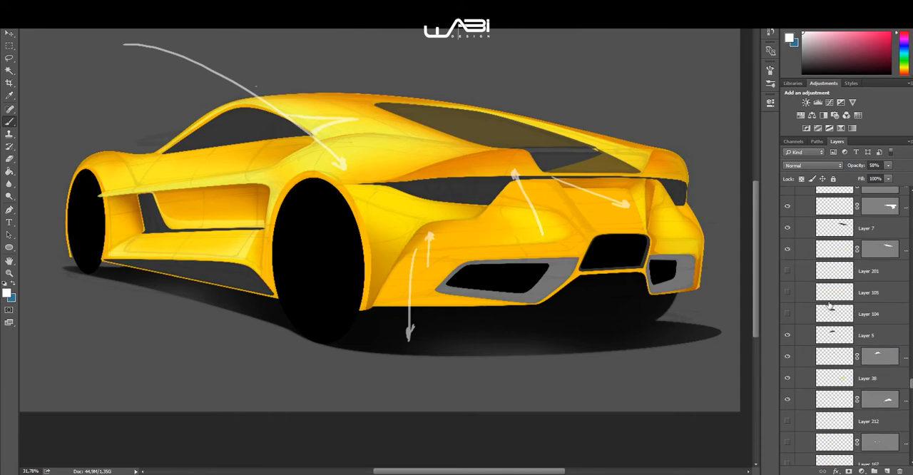
pyautogui.scroll(1, 825, 307)
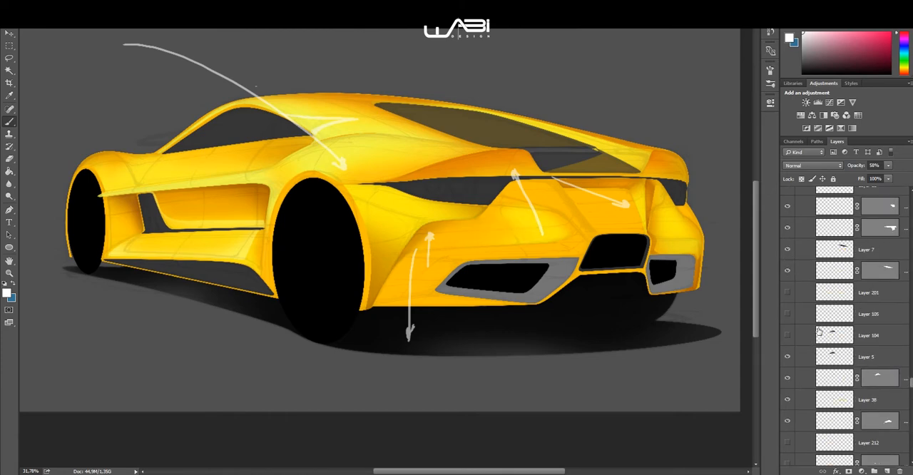
pyautogui.click(787, 335)
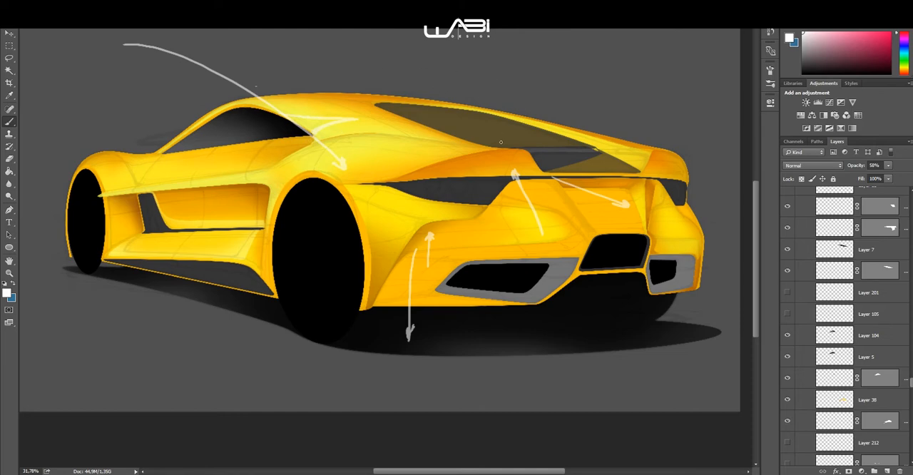
# Step: Show the central rear panel and bumper shading on Layer 11 and Layer 36
pyautogui.click(788, 314)
pyautogui.click(788, 314)
pyautogui.scroll(8, 818, 295)
pyautogui.click(788, 293)
pyautogui.scroll(1, 794, 295)
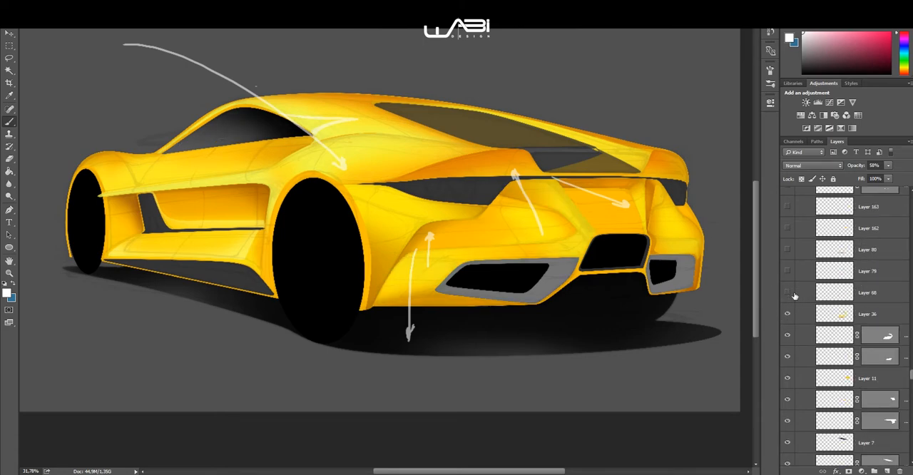
# Step: Show the lower rear bumper and vent surround shading on Layer 68, Layer 79 and Layer 80
pyautogui.click(788, 293)
pyautogui.click(789, 271)
pyautogui.click(788, 252)
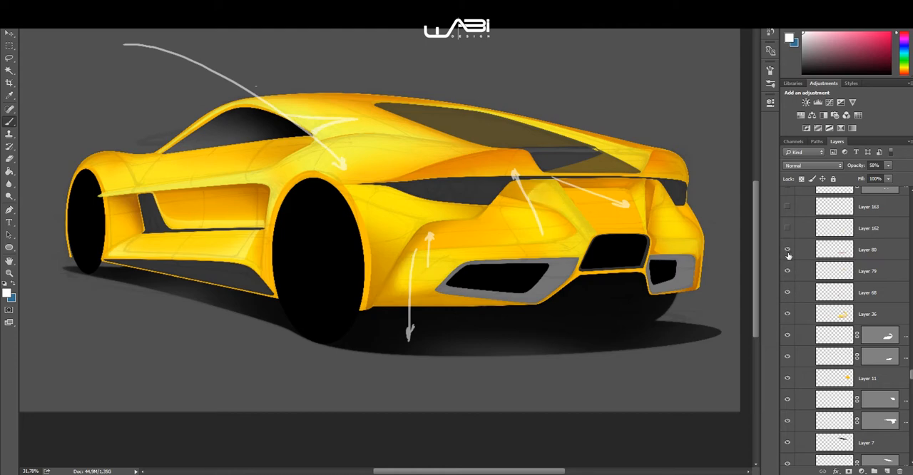
pyautogui.scroll(2, 799, 289)
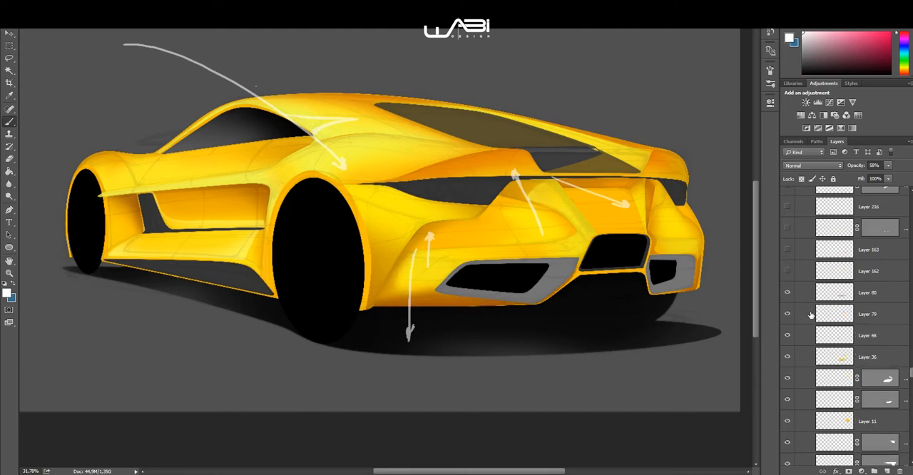
pyautogui.scroll(2, 811, 314)
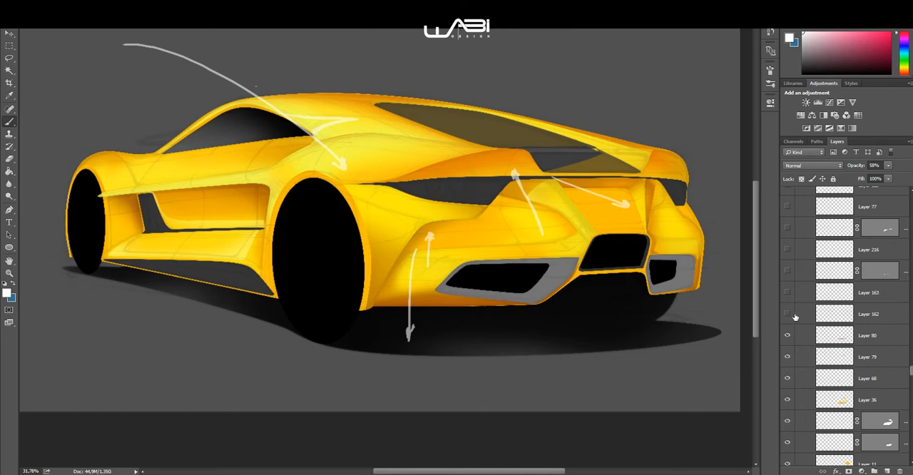
# Step: Show the rear bumper detail on Layer 77 and the shape layer directly beneath it
pyautogui.scroll(4, 795, 317)
pyautogui.click(788, 314)
pyautogui.click(788, 294)
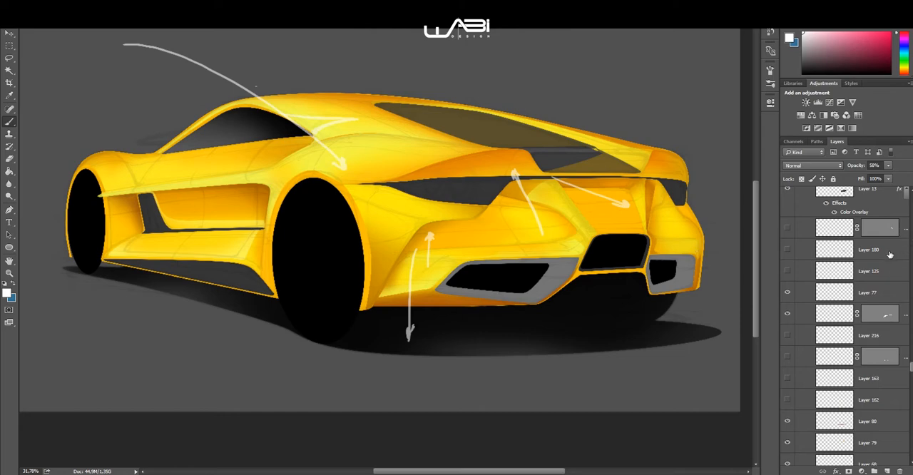
pyautogui.scroll(3, 809, 296)
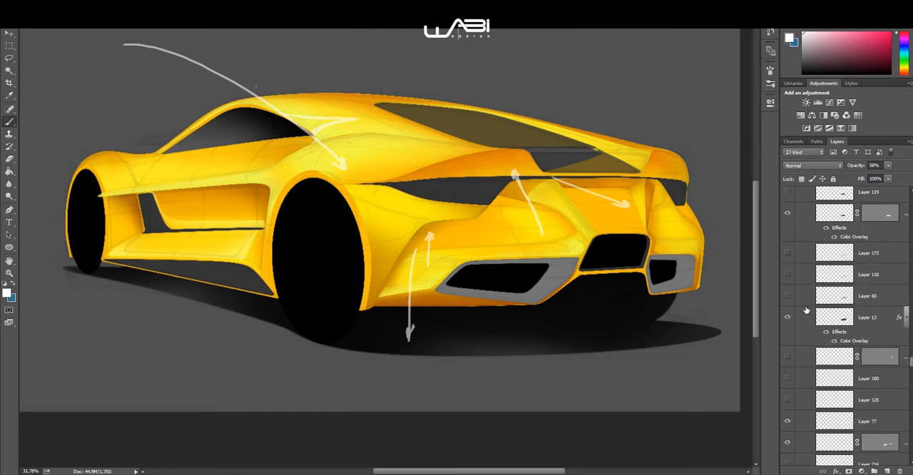
# Step: Show the near-side rear vent surround shading on Layer 60 and the mesh grille on Layer 119 and Layer 120
pyautogui.scroll(1, 805, 323)
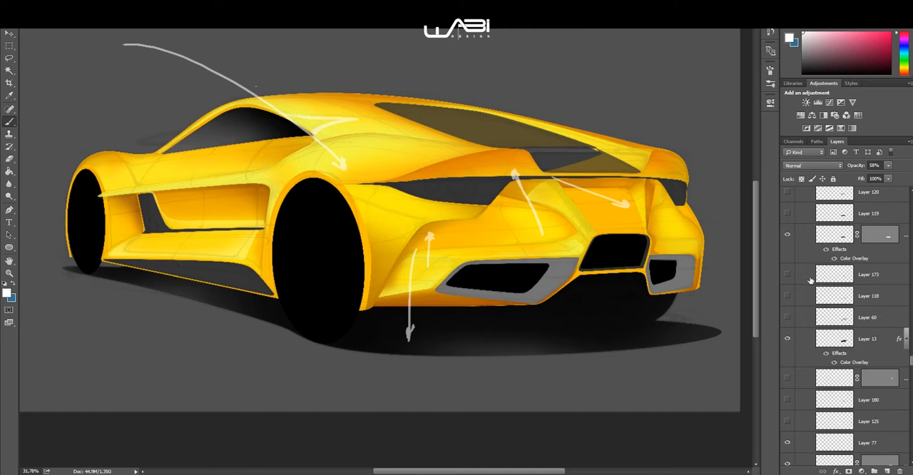
pyautogui.click(788, 317)
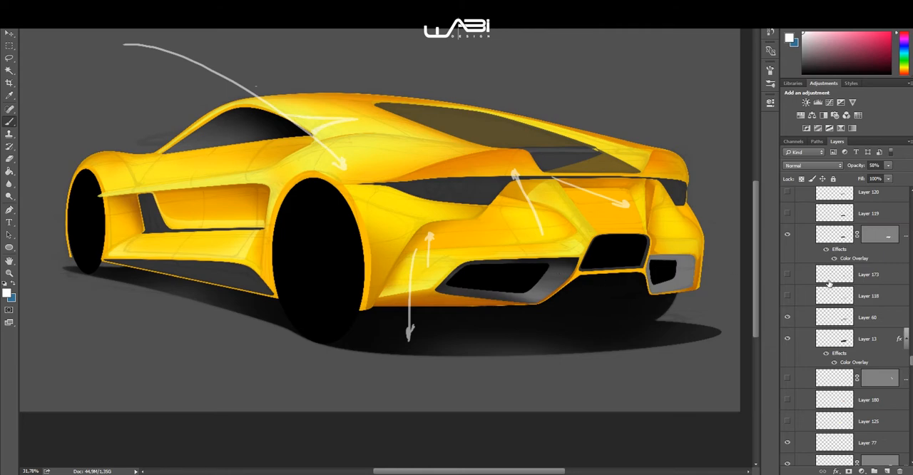
pyautogui.scroll(3, 800, 307)
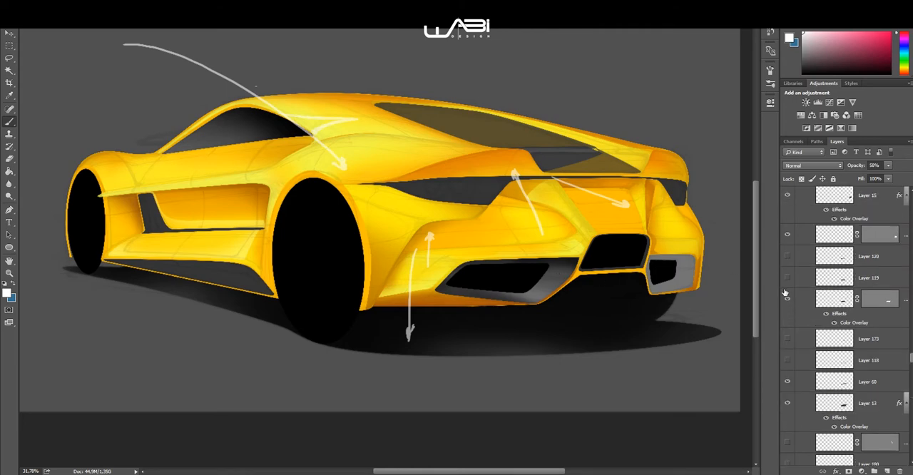
pyautogui.click(788, 276)
pyautogui.click(788, 255)
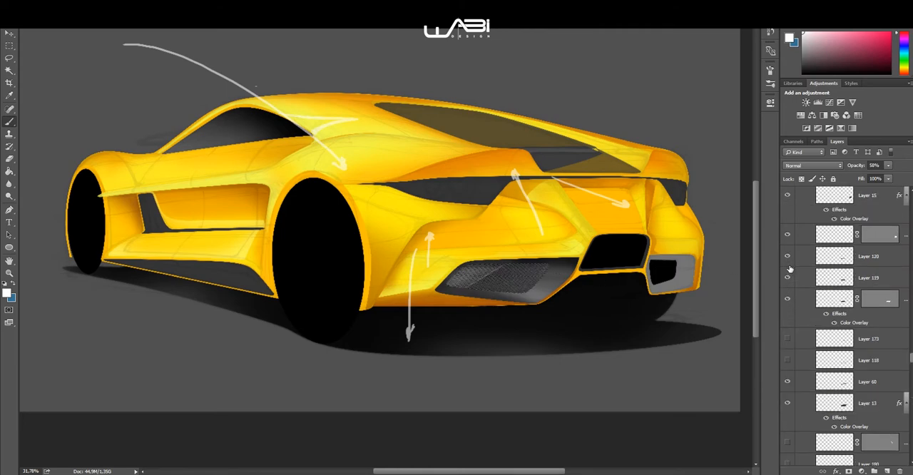
# Step: Show the far-side rear vent surround shading on Layer 61, and preview Layer 122 before hiding it again
pyautogui.scroll(3, 870, 275)
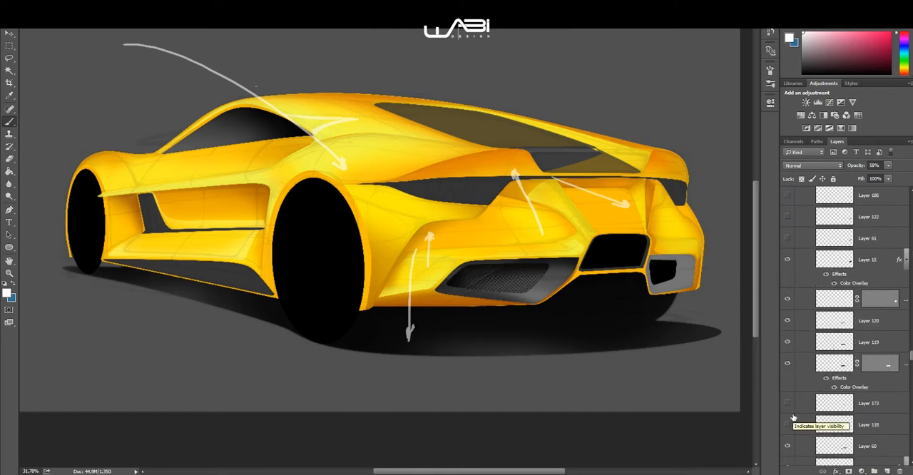
pyautogui.scroll(3, 789, 291)
pyautogui.click(787, 305)
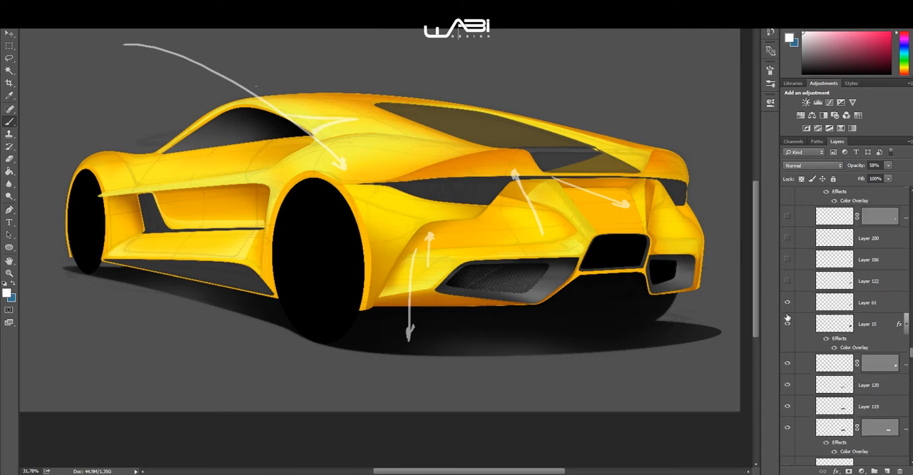
pyautogui.click(788, 282)
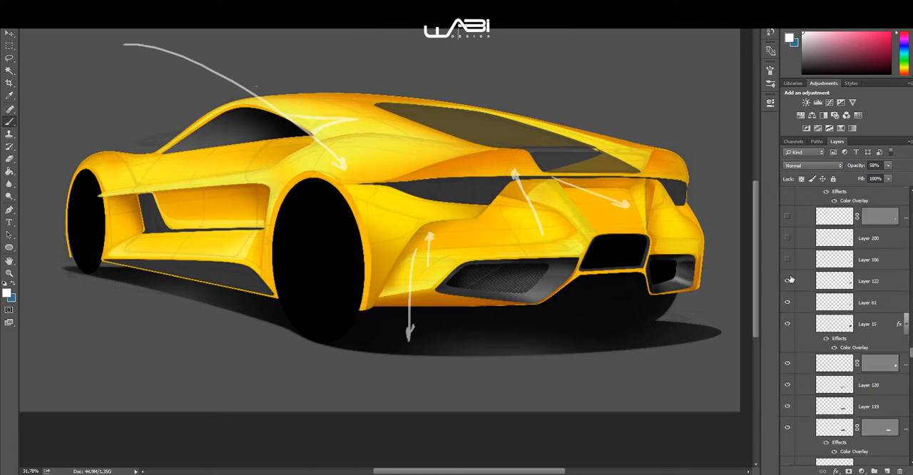
pyautogui.click(788, 278)
# Step: Show the taillight shading on Layer 97 and Layer 97 copy, and the rear fender highlights on Layer 75 and Layer 124
pyautogui.scroll(2, 789, 257)
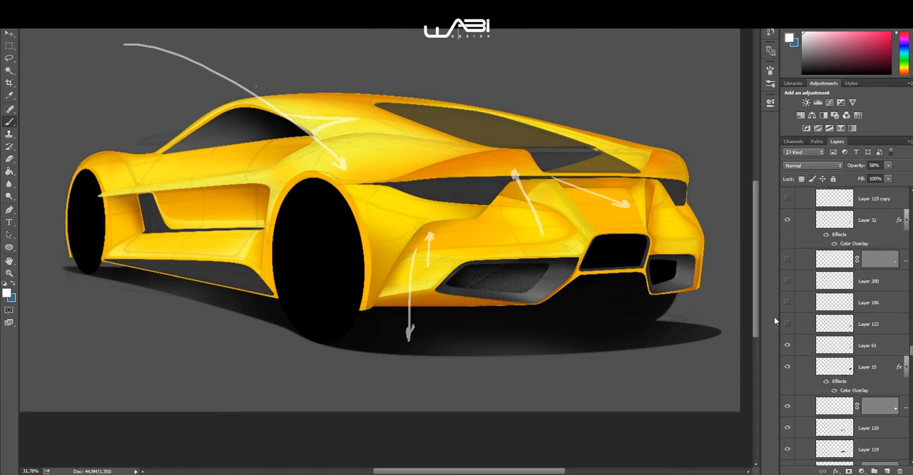
pyautogui.scroll(1, 775, 300)
pyautogui.scroll(3, 791, 266)
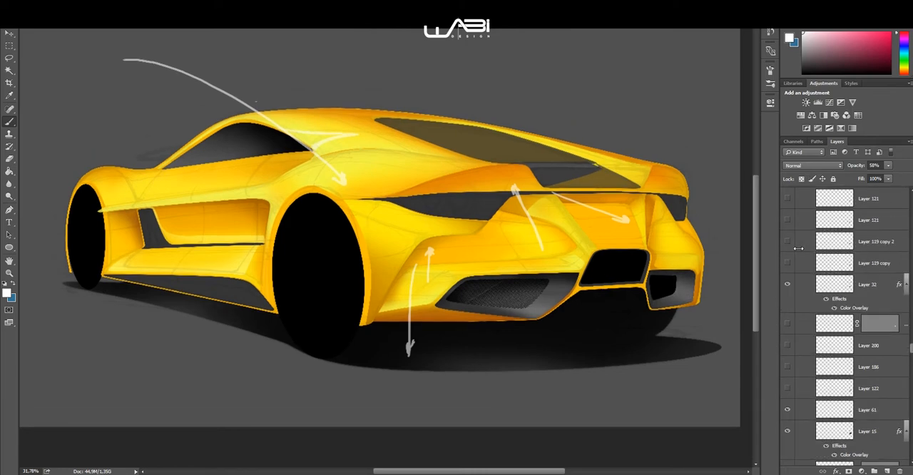
pyautogui.scroll(7, 796, 271)
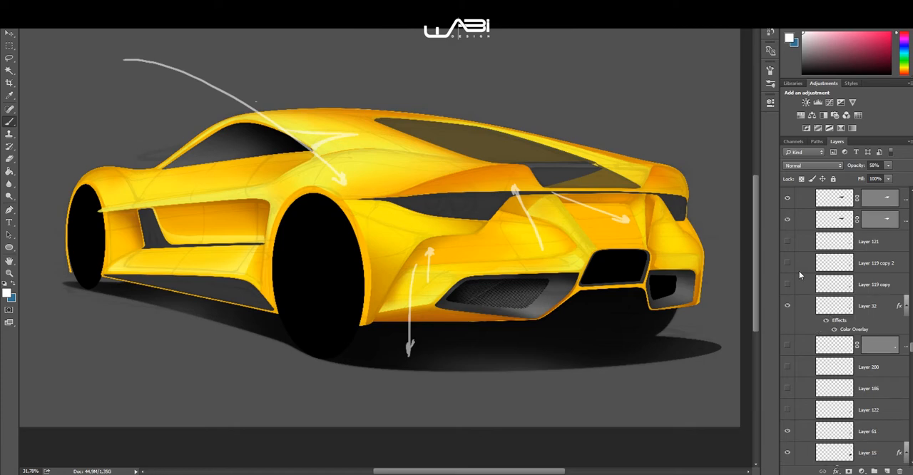
pyautogui.scroll(9, 789, 284)
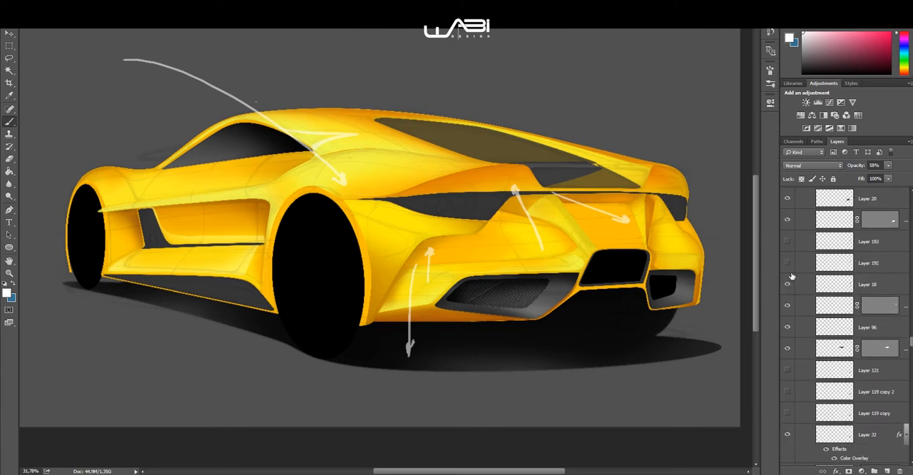
pyautogui.scroll(2, 790, 280)
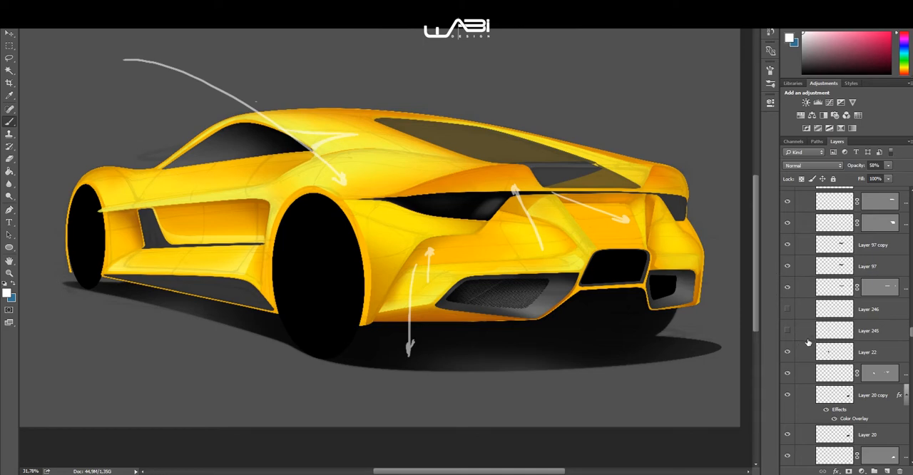
pyautogui.scroll(5, 808, 343)
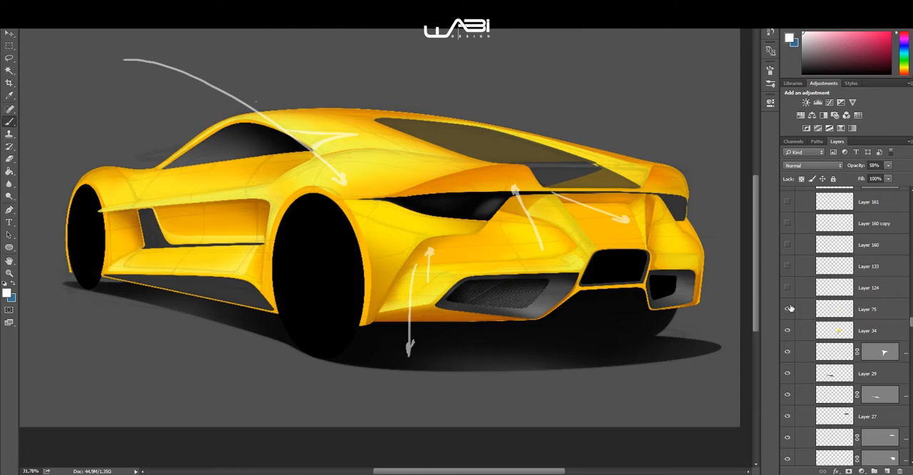
pyautogui.moveTo(789, 308); pyautogui.dragTo(783, 294)
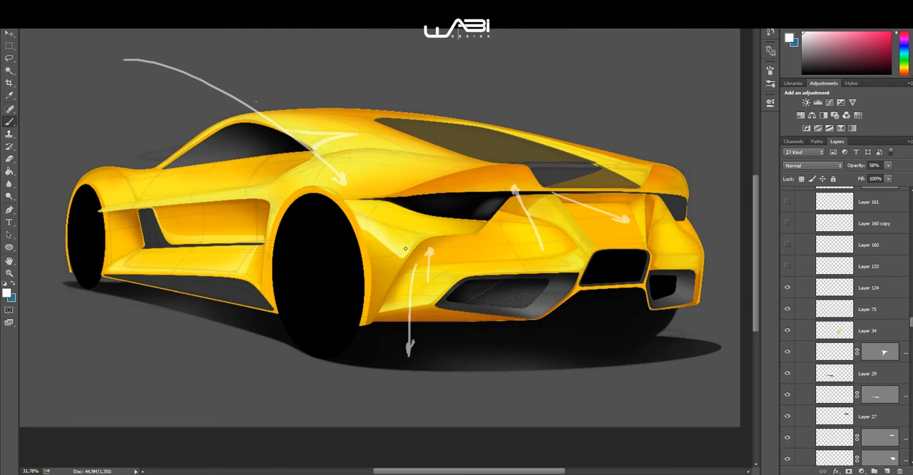
# Step: Circle the fender highlight behind the rear wheel with the Lasso tool and clear the selection
pyautogui.click(9, 57)
pyautogui.moveTo(353, 225)
pyautogui.mouseDown()
pyautogui.moveTo(341, 242)
pyautogui.moveTo(419, 292)
pyautogui.moveTo(452, 230)
pyautogui.moveTo(385, 191)
pyautogui.moveTo(338, 248)
pyautogui.mouseUp()
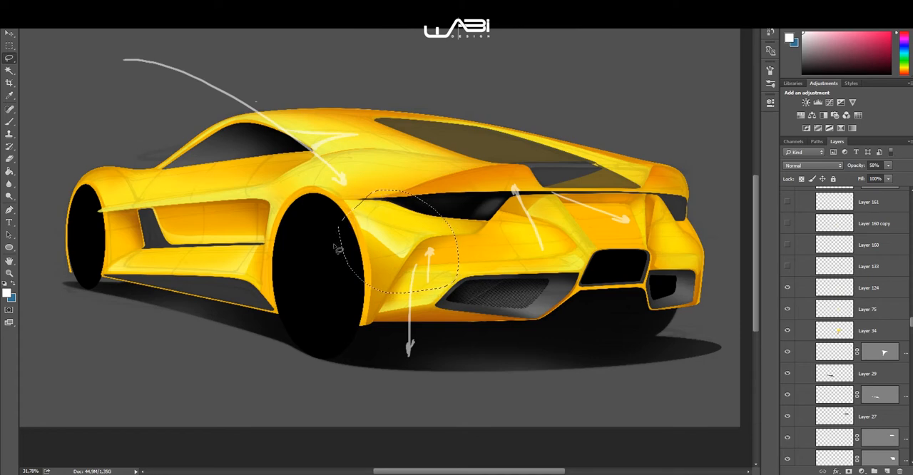
pyautogui.hotkey('ctrl', 'd')
# Step: Show Layer 65, Layer 84, Layer 113 and the reddish reflection above the taillight on Layer 93, and inspect it up close
pyautogui.scroll(2, 846, 261)
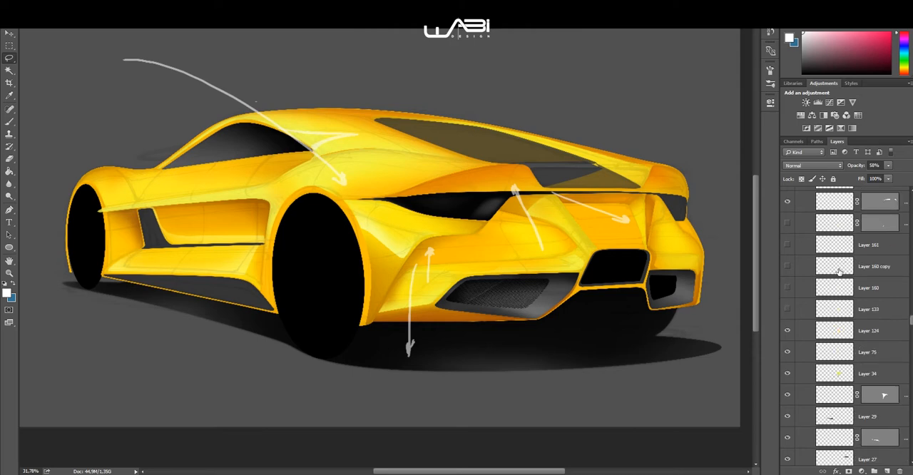
pyautogui.scroll(5, 789, 306)
pyautogui.click(788, 309)
pyautogui.scroll(2, 793, 314)
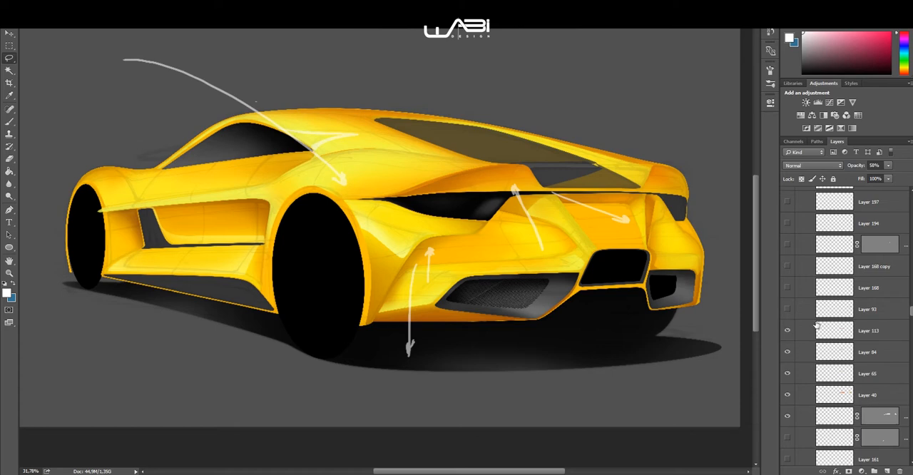
pyautogui.click(787, 308)
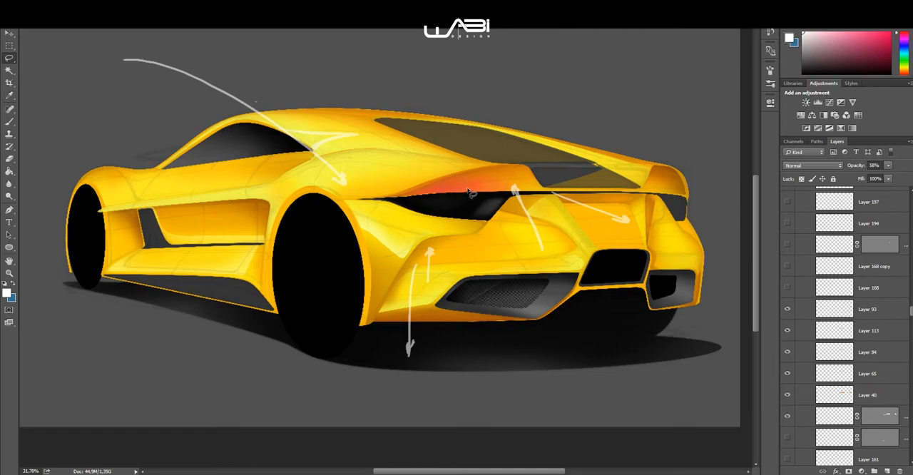
pyautogui.scroll(6, 487, 171)
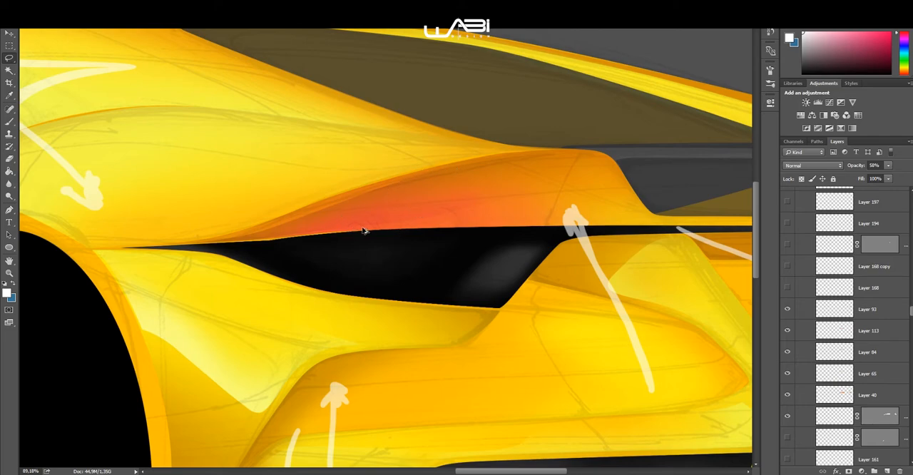
pyautogui.scroll(-6, 363, 230)
pyautogui.moveTo(377, 223); pyautogui.dragTo(443, 223)
pyautogui.scroll(1, 432, 229)
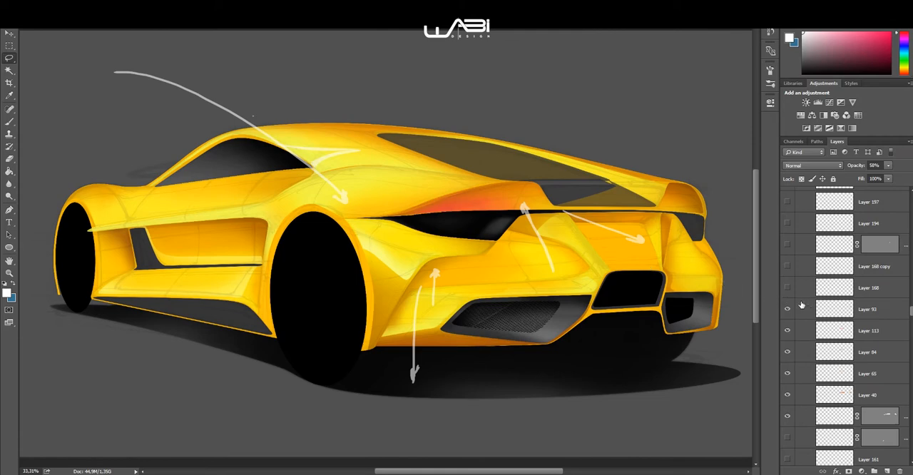
# Step: Show the far rear corner shading on Layer 42, Layer 83 and Layer 82, plus the panel shading on Layer 86
pyautogui.scroll(5, 802, 303)
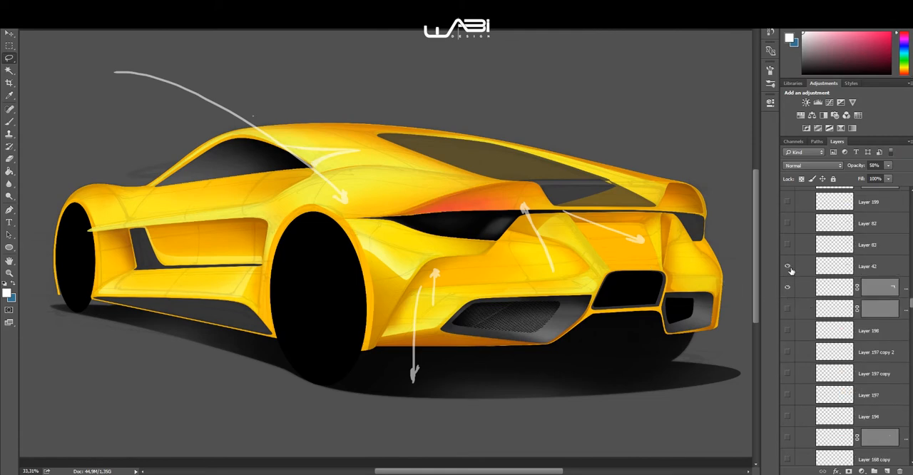
pyautogui.moveTo(787, 245); pyautogui.dragTo(787, 223)
pyautogui.scroll(1, 791, 245)
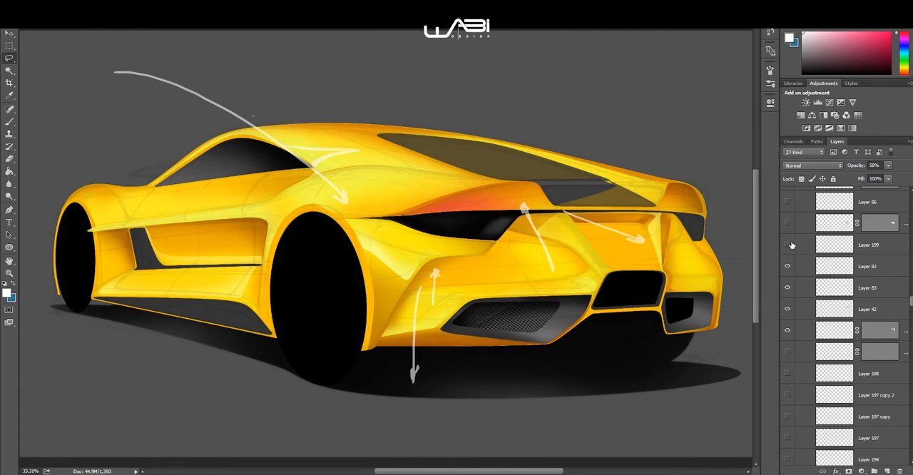
pyautogui.scroll(1, 793, 250)
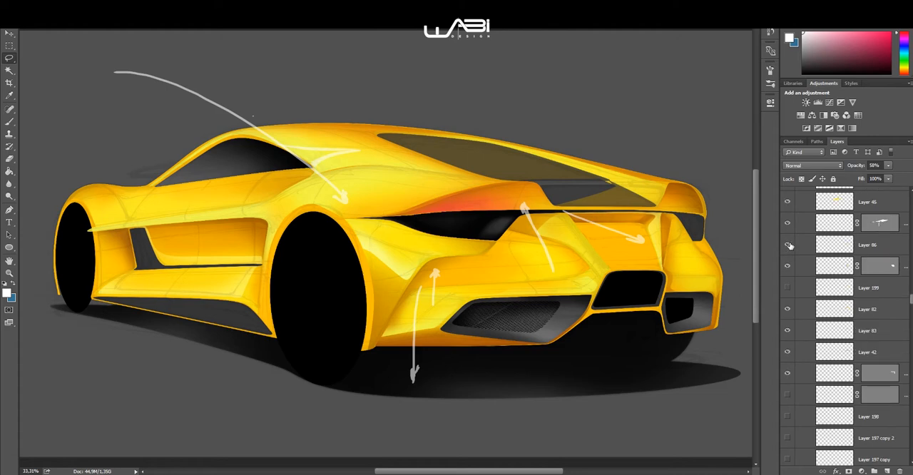
pyautogui.click(788, 245)
# Step: Show the rear body shading on Layer 70, Layer 89 and Layer 127
pyautogui.scroll(2, 793, 250)
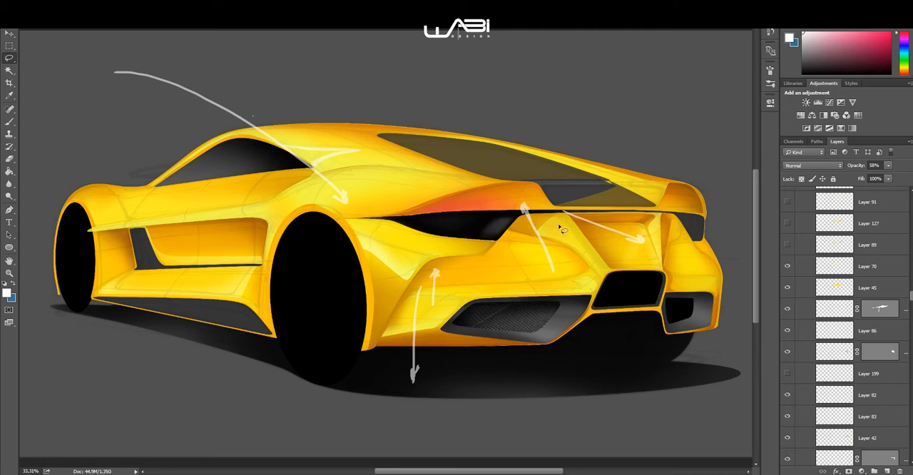
pyautogui.scroll(1, 798, 285)
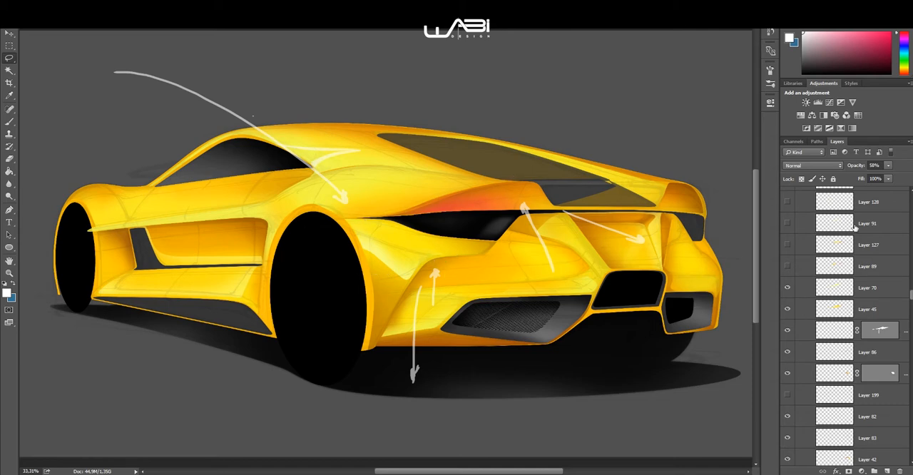
pyautogui.press('z')
pyautogui.scroll(1, 805, 303)
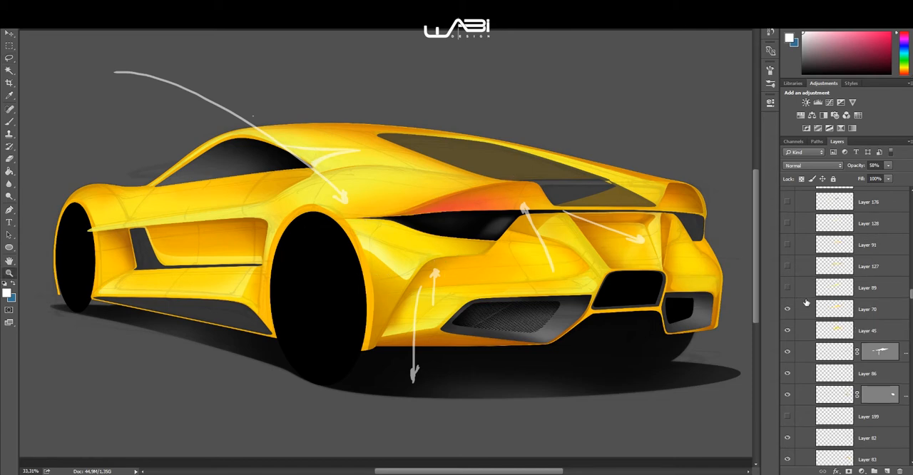
pyautogui.click(787, 288)
pyautogui.scroll(2, 805, 301)
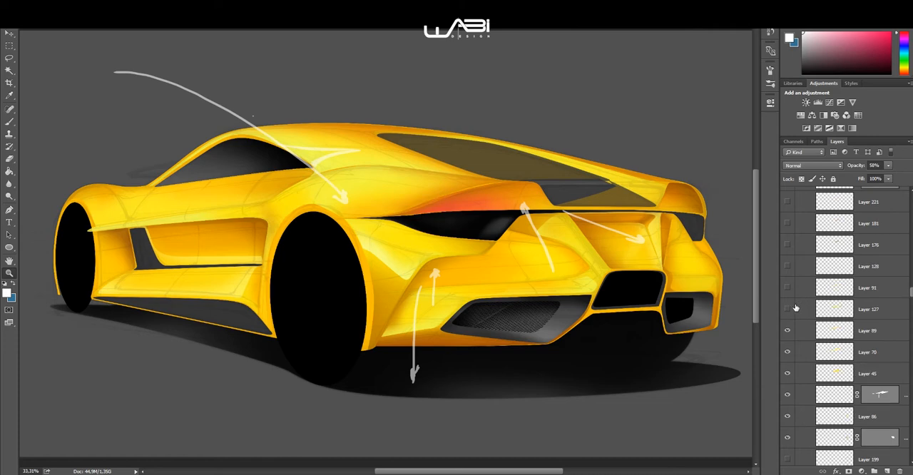
pyautogui.click(788, 309)
# Step: Show the rear fender and shoulder shading on Layer 91, Layer 128, Layer 176 and Layer 181
pyautogui.scroll(2, 789, 309)
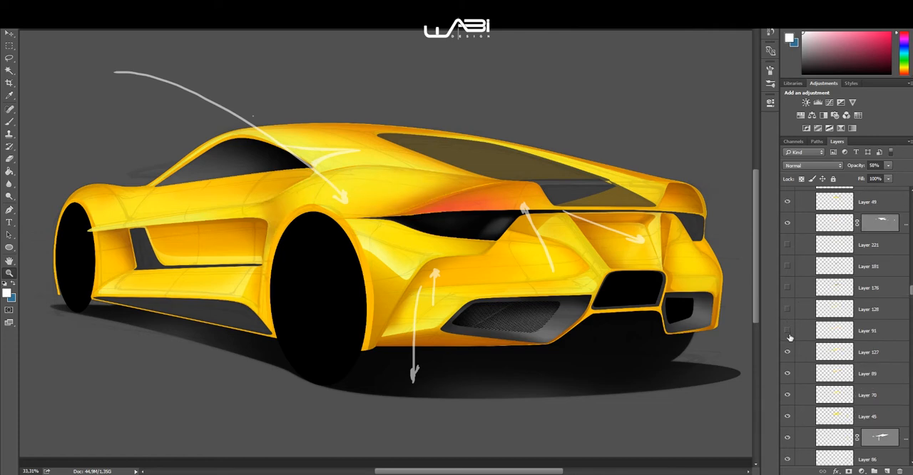
pyautogui.click(788, 331)
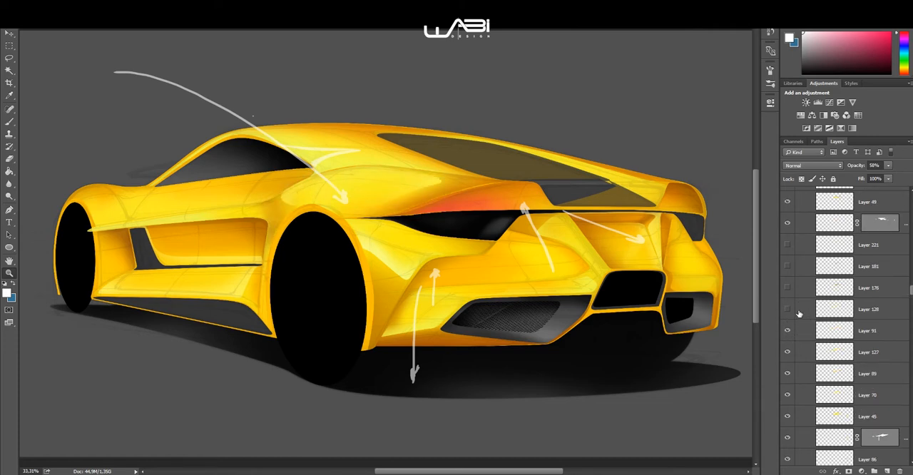
pyautogui.click(788, 309)
pyautogui.click(787, 287)
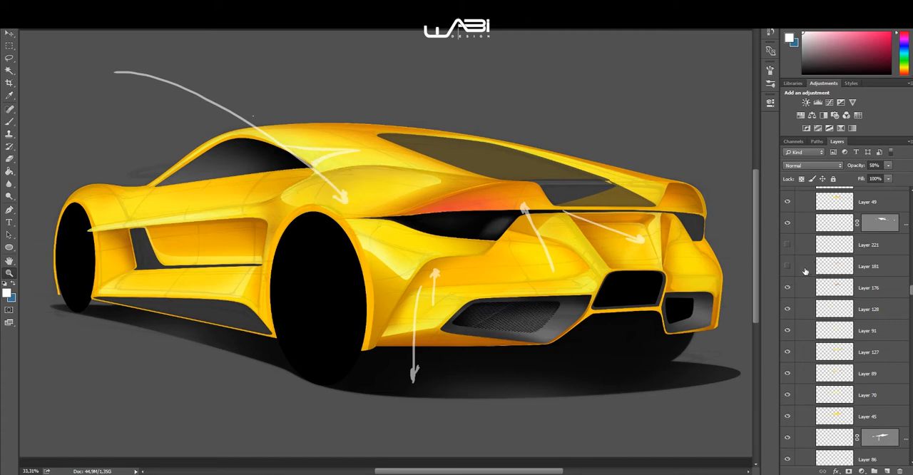
pyautogui.scroll(2, 793, 273)
pyautogui.scroll(2, 799, 302)
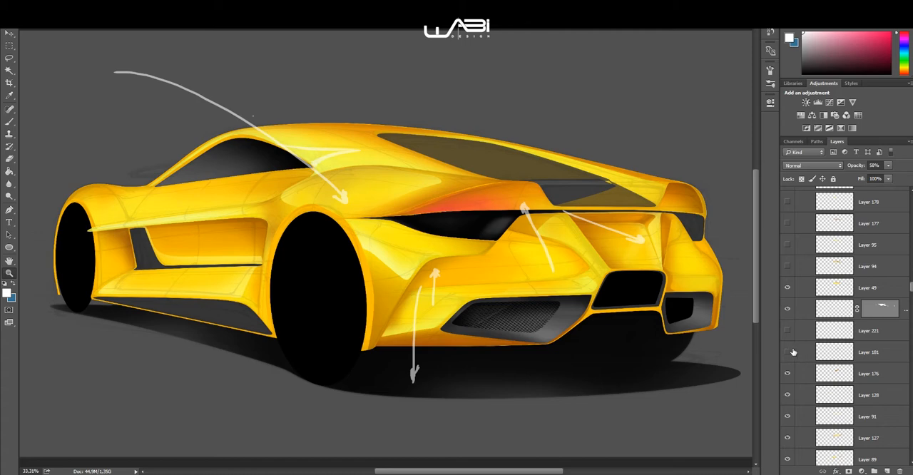
pyautogui.scroll(3, 804, 342)
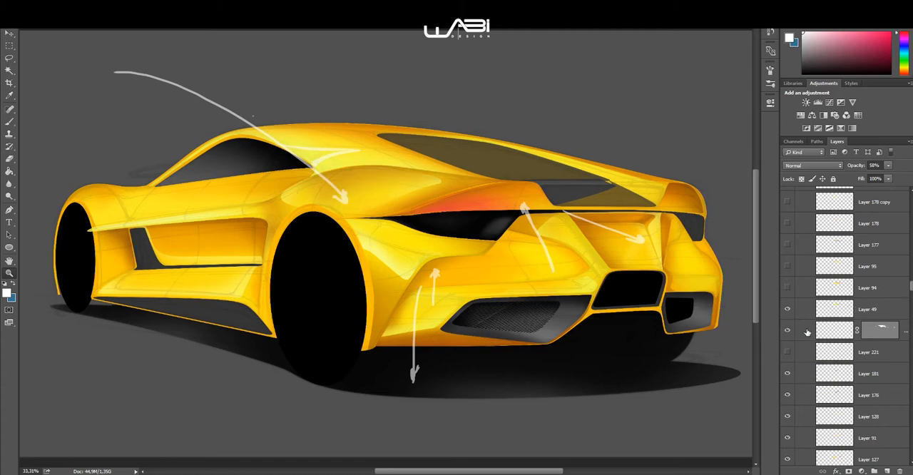
# Step: Show the roof and rear pillar shading on Layer 94 and Layer 95
pyautogui.click(787, 330)
pyautogui.click(787, 309)
pyautogui.scroll(2, 802, 314)
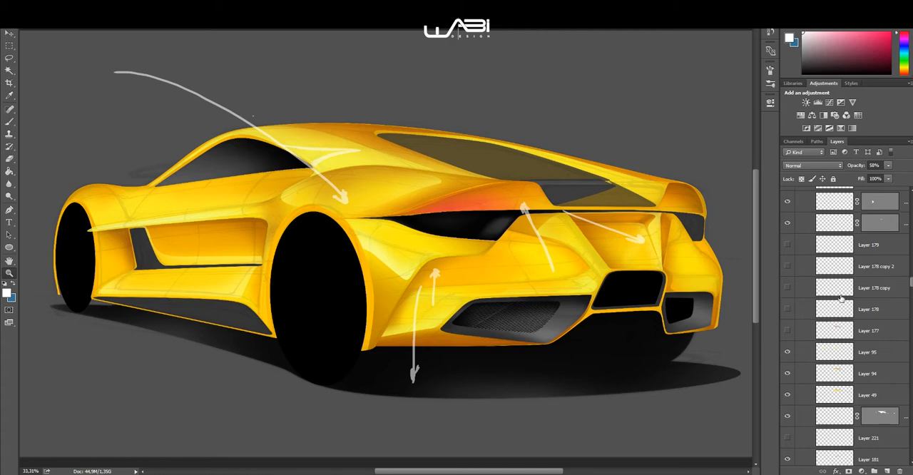
pyautogui.scroll(3, 840, 299)
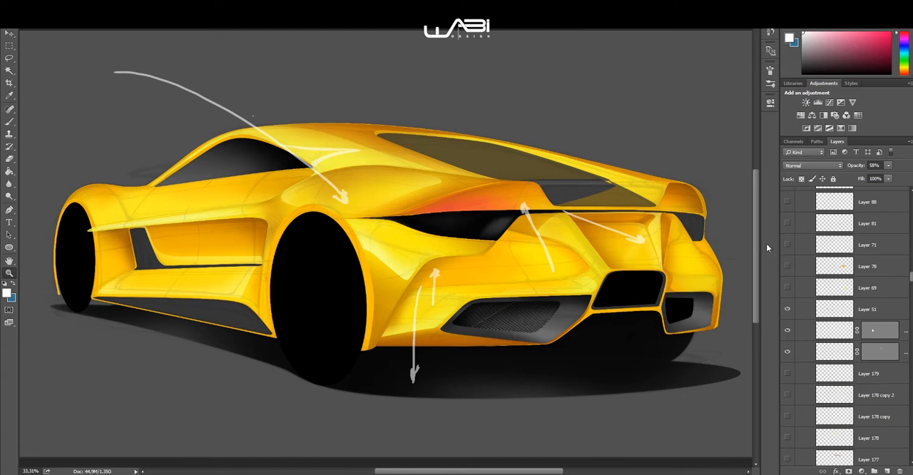
pyautogui.scroll(1, 824, 294)
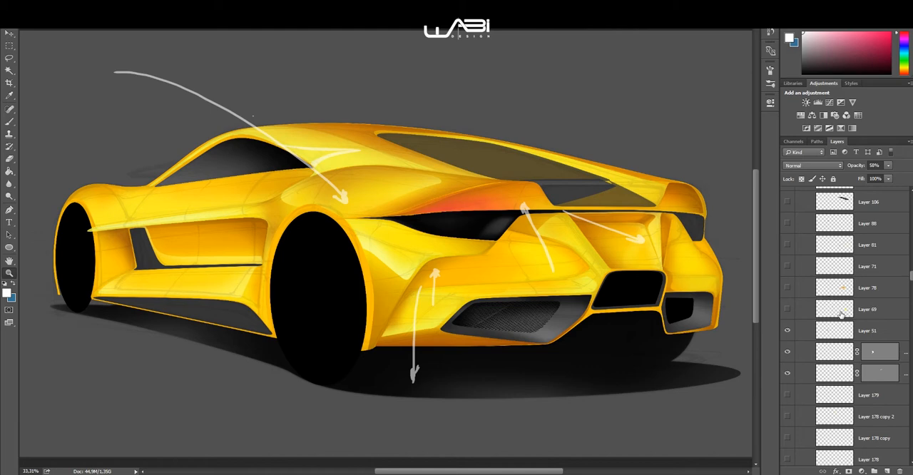
# Step: Show the rear panel shading on Layer 69, Layer 78, Layer 71 and Layer 81
pyautogui.click(787, 288)
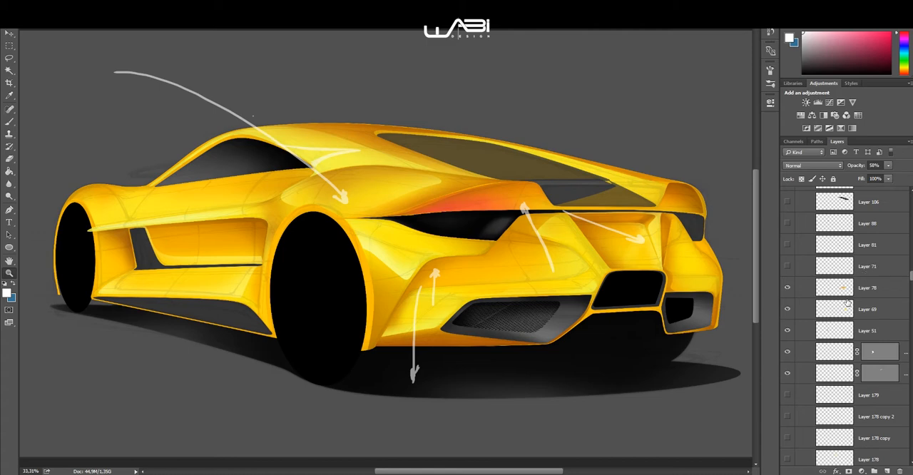
pyautogui.scroll(1, 799, 292)
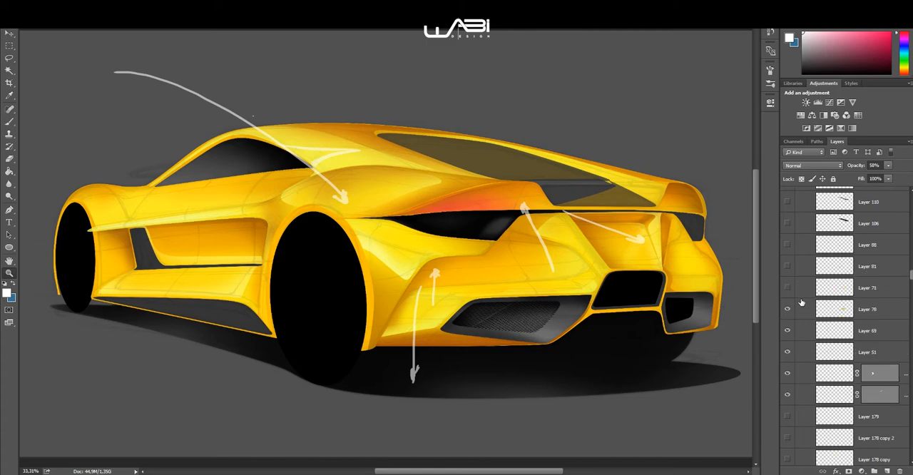
pyautogui.click(787, 287)
pyautogui.click(787, 266)
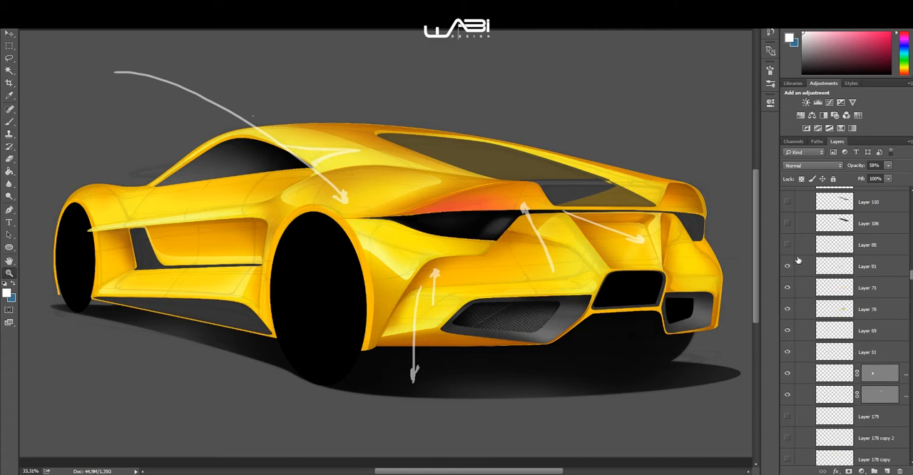
# Step: Show Layer 88 and the dark rear window glass with its reflections on Layer 106, Layer 110 and Layer 111
pyautogui.click(788, 223)
pyautogui.click(788, 203)
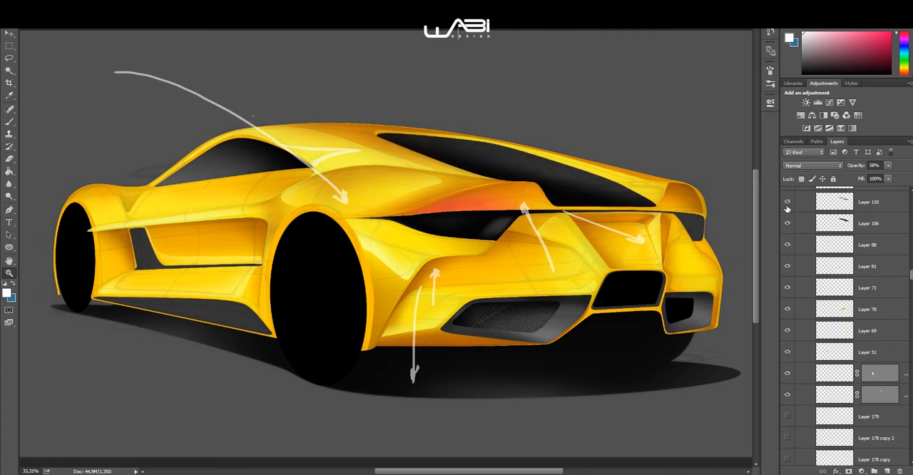
pyautogui.scroll(4, 797, 247)
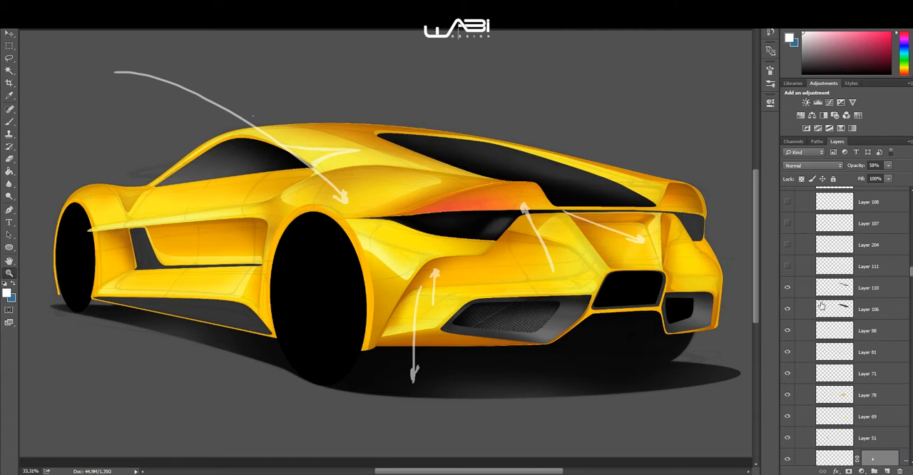
pyautogui.scroll(2, 831, 326)
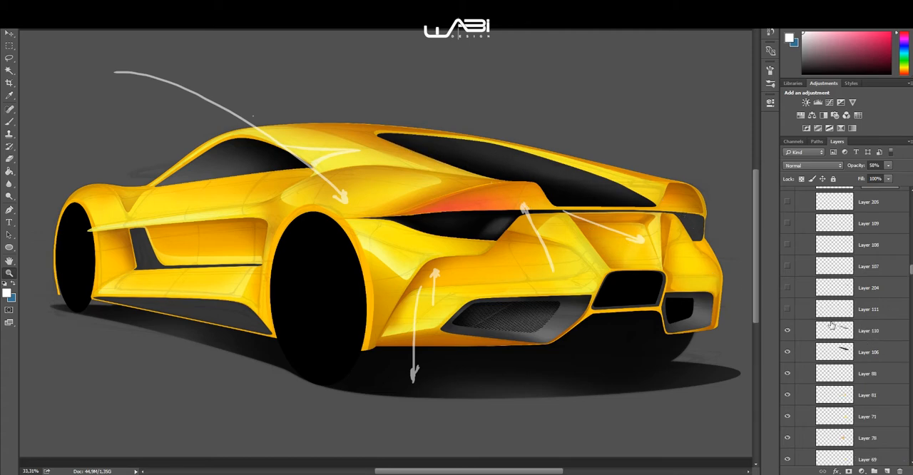
pyautogui.click(788, 308)
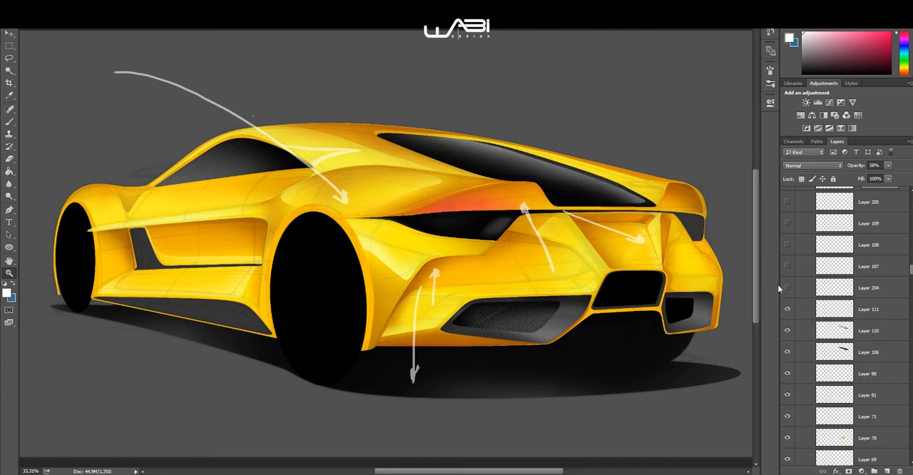
# Step: Show the red light strip across the rear spoiler on Layer 107, Layer 108 and Layer 109
pyautogui.scroll(2, 806, 325)
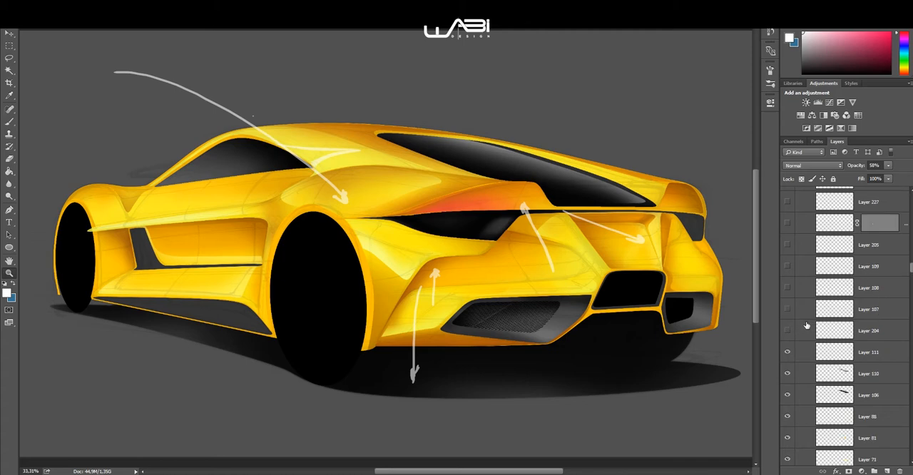
pyautogui.click(787, 308)
pyautogui.click(788, 287)
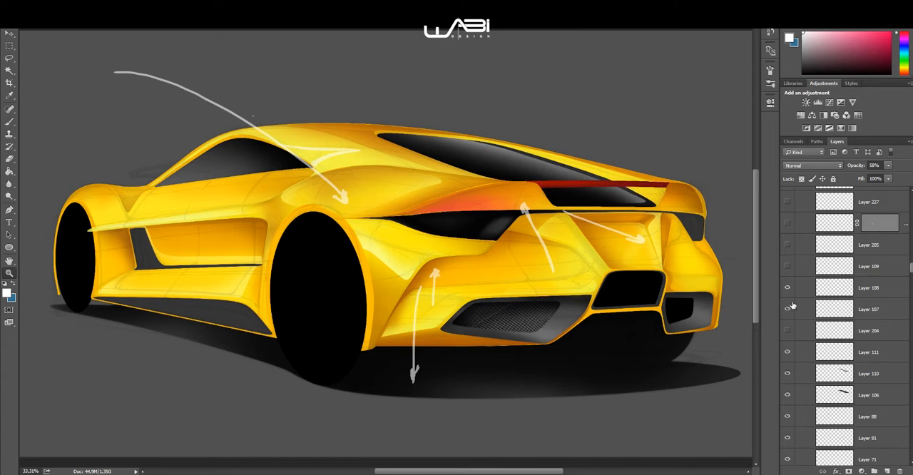
pyautogui.click(787, 266)
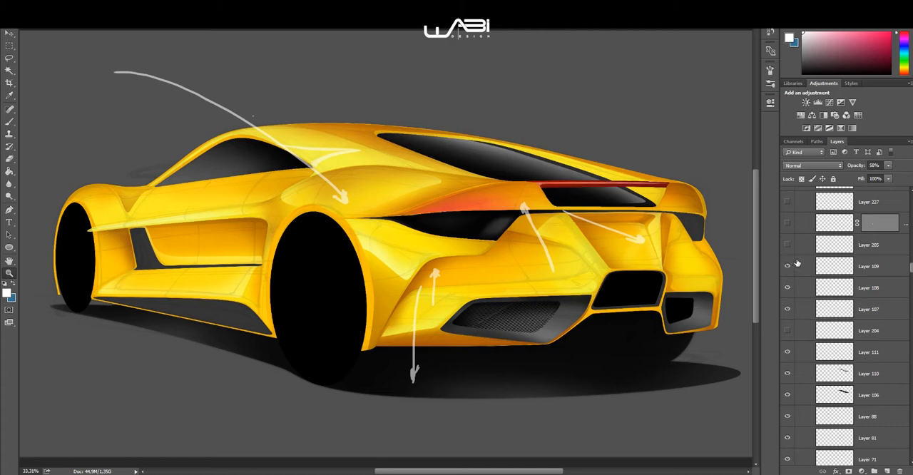
# Step: Show the body detail on Layer 135, Layer 137 and Layer 139, including the two masked layers between them
pyautogui.scroll(2, 800, 268)
pyautogui.click(788, 267)
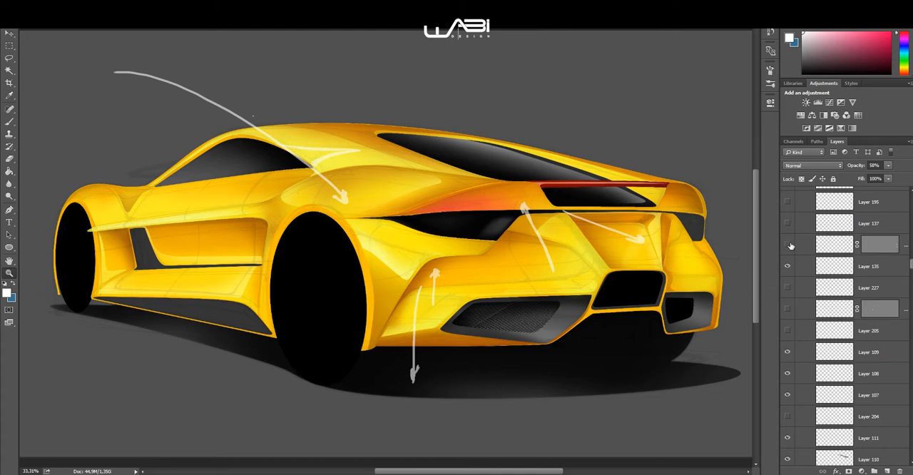
pyautogui.scroll(3, 792, 271)
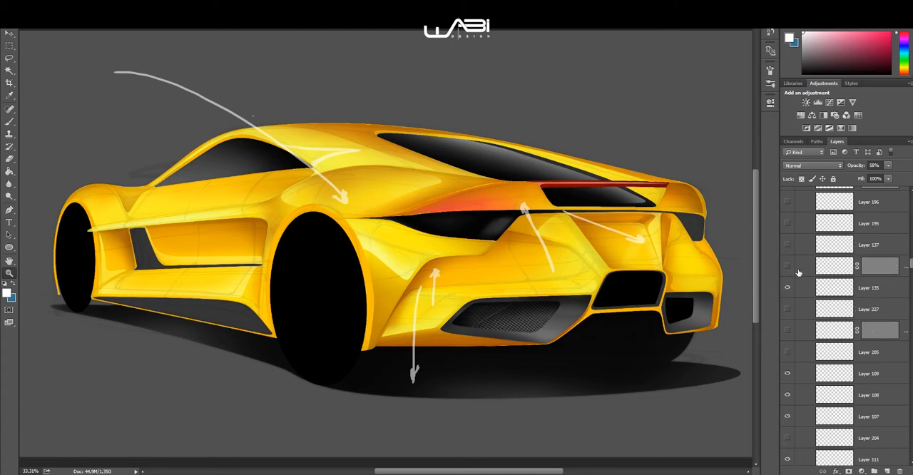
pyautogui.click(788, 308)
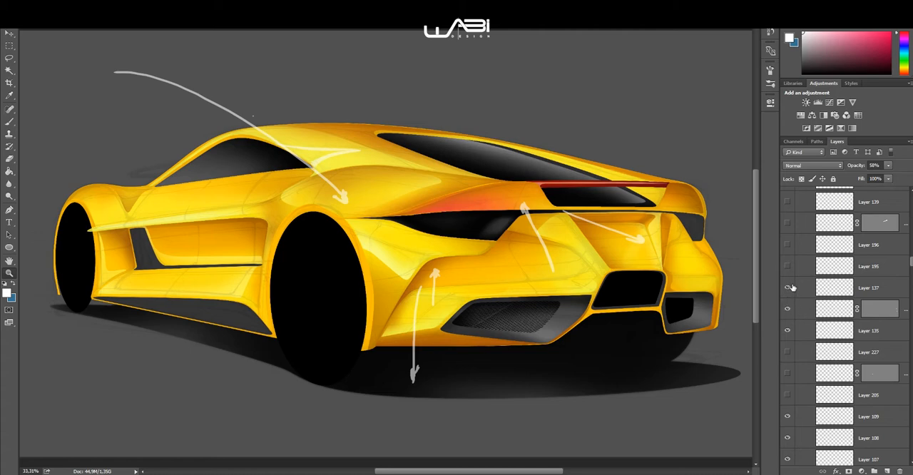
pyautogui.scroll(1, 793, 261)
pyautogui.click(787, 244)
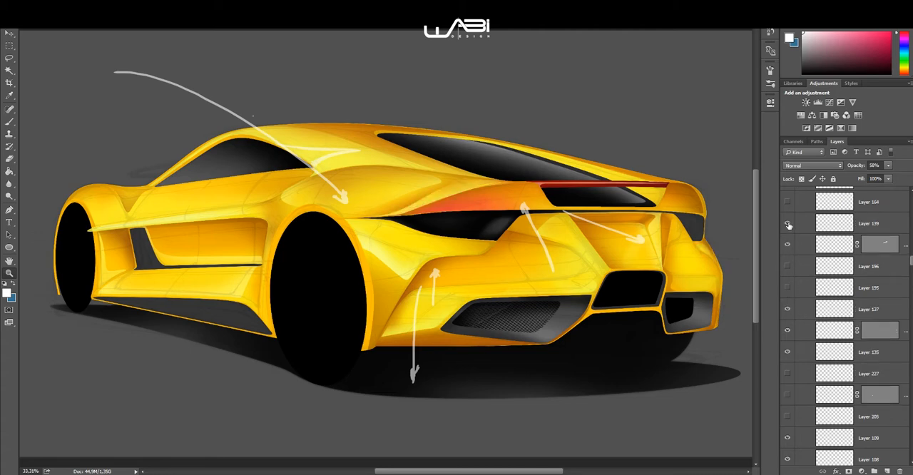
# Step: Show the red taillight glow on Layer 112 and the side intake highlights on Layer 164, Layer 164 copy and Layer 165
pyautogui.scroll(5, 788, 225)
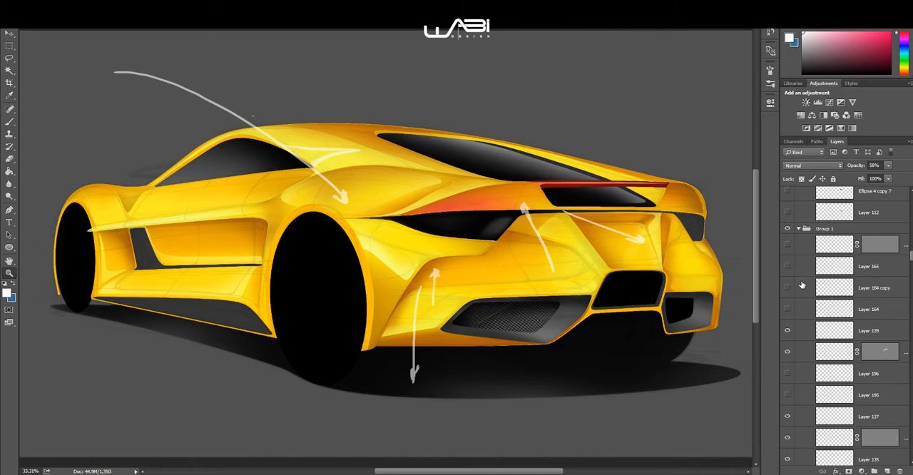
pyautogui.scroll(2, 808, 293)
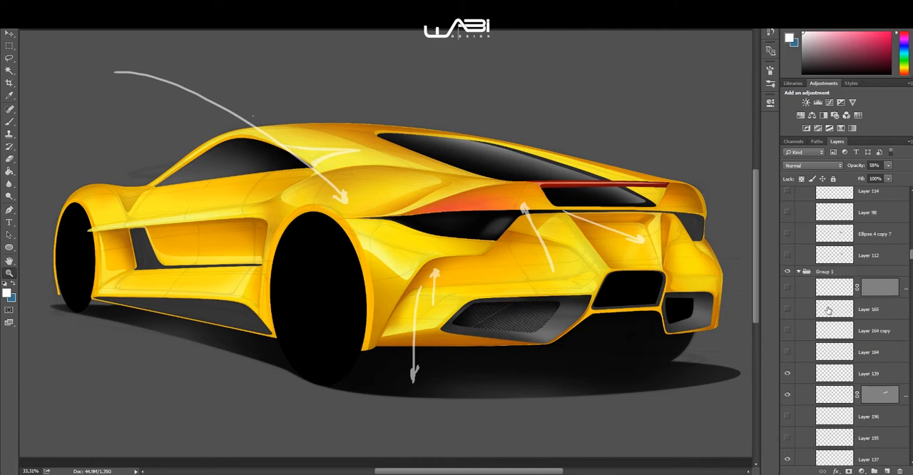
pyautogui.click(787, 255)
pyautogui.scroll(2, 803, 256)
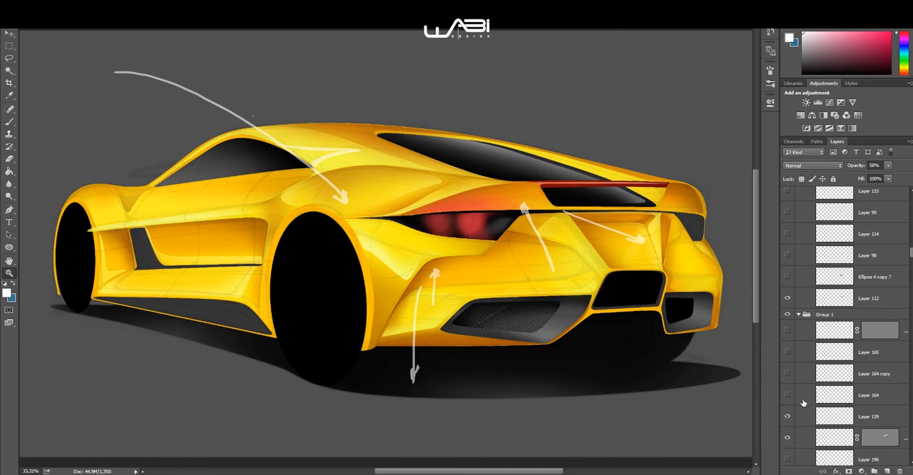
pyautogui.moveTo(790, 400); pyautogui.dragTo(788, 353)
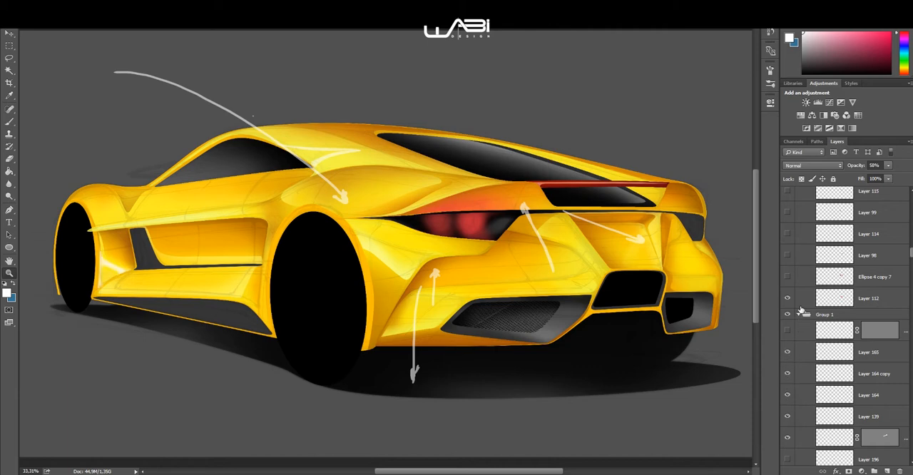
# Step: Hide the white annotation arrows on Layer 281 and inspect the clean rear bodywork up close
pyautogui.scroll(2, 802, 306)
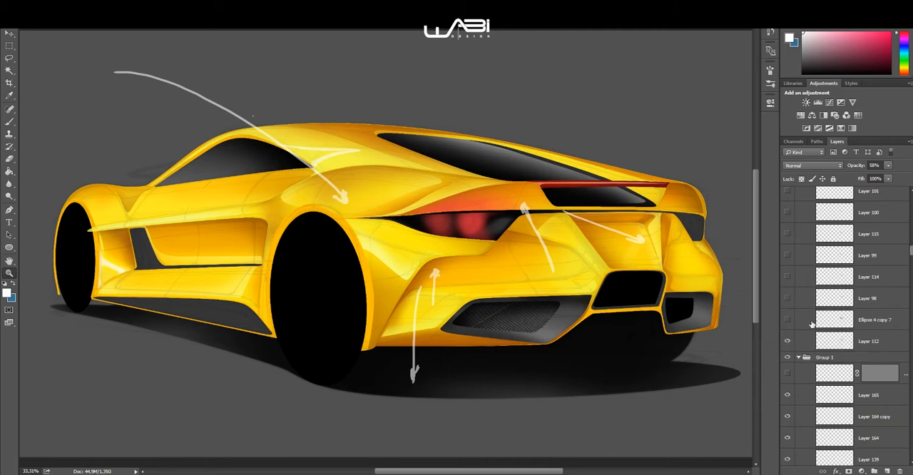
pyautogui.scroll(15, 827, 266)
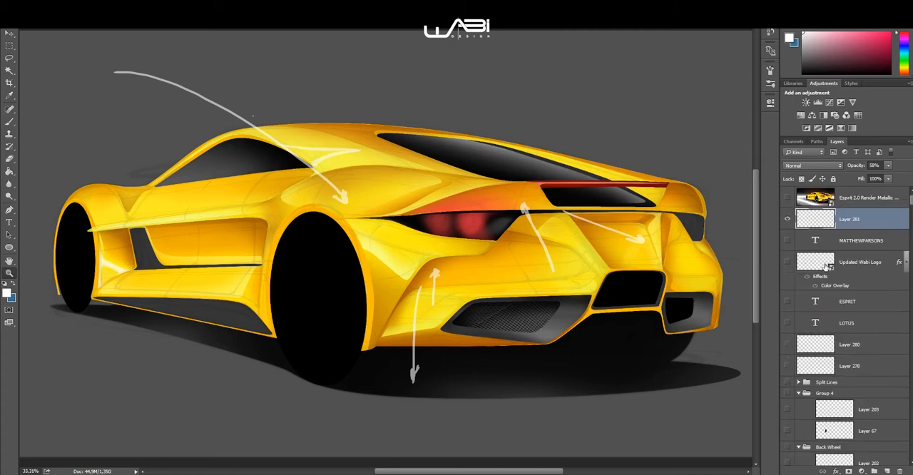
pyautogui.scroll(-5, 789, 349)
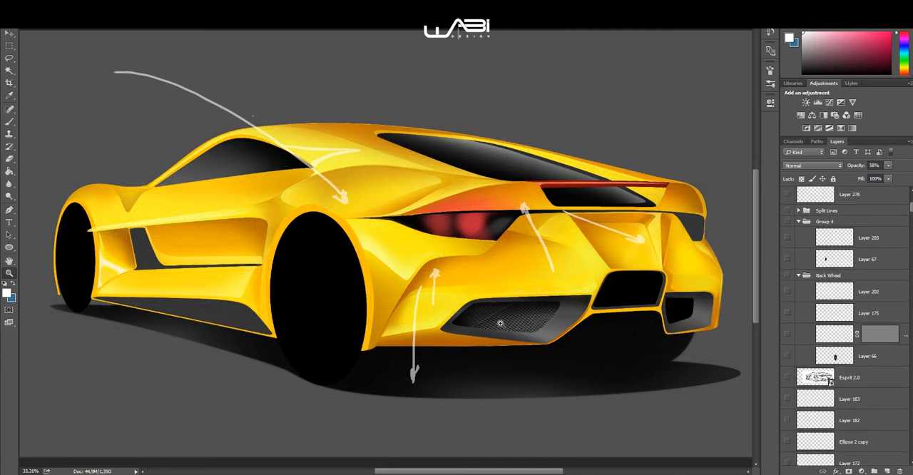
pyautogui.scroll(5, 839, 237)
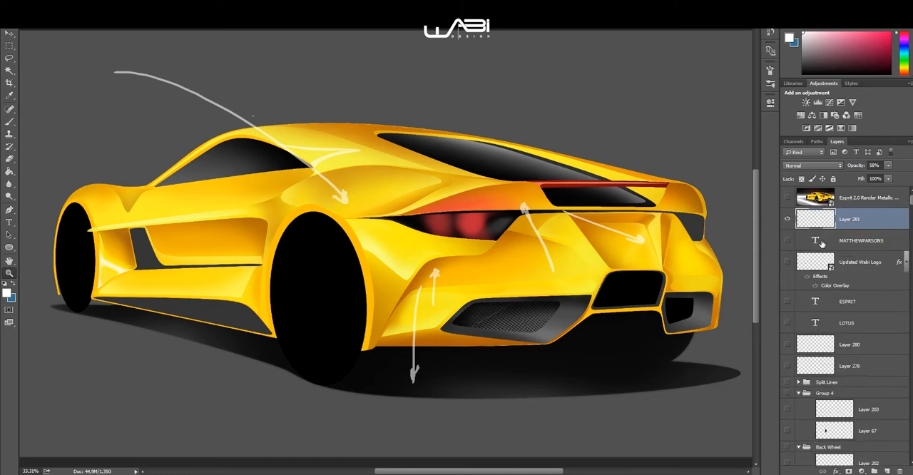
pyautogui.click(787, 219)
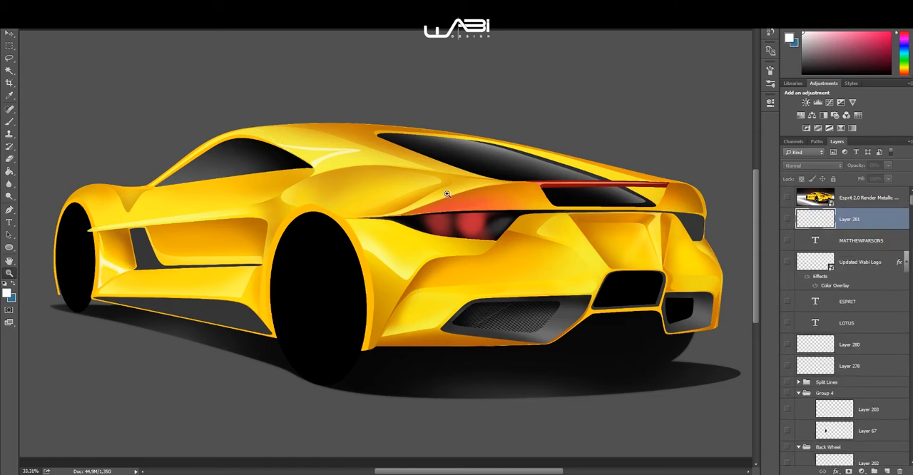
pyautogui.hotkey('ctrl', '+')
pyautogui.hotkey('ctrl', '+')
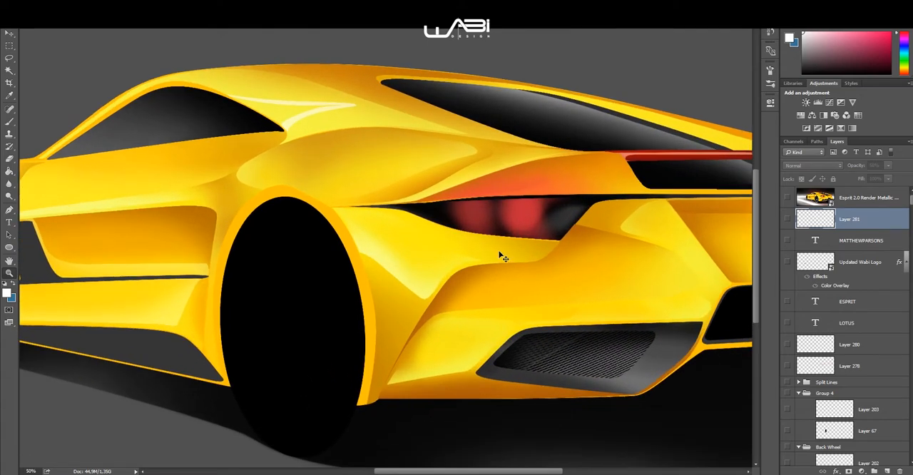
pyautogui.hotkey('ctrl', '-')
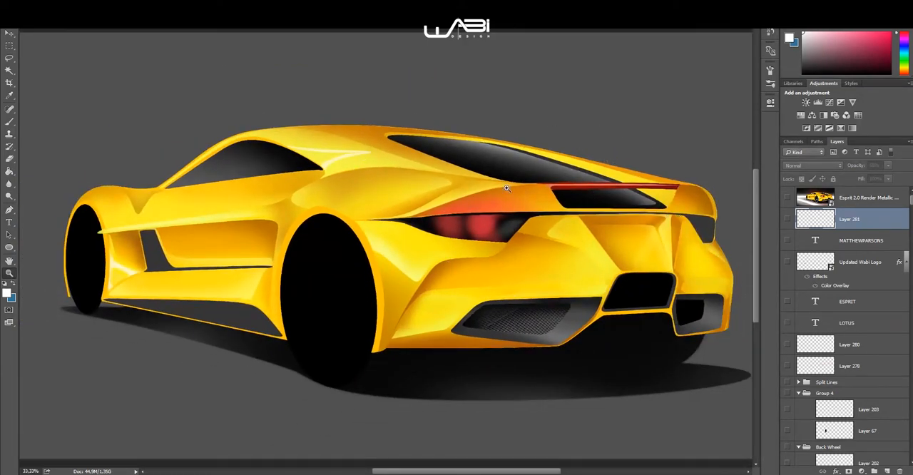
# Step: Show the taillight's round lamp shapes on Ellipse 4 copy 7
pyautogui.scroll(-5, 860, 291)
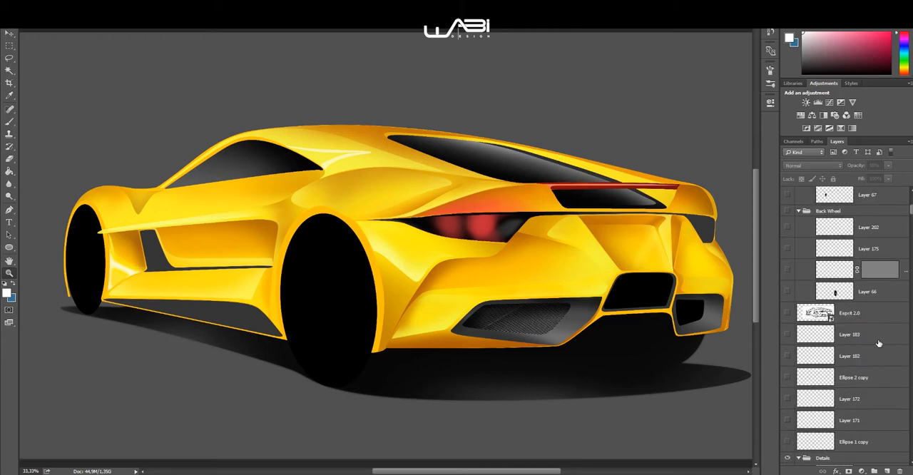
pyautogui.scroll(-5, 842, 339)
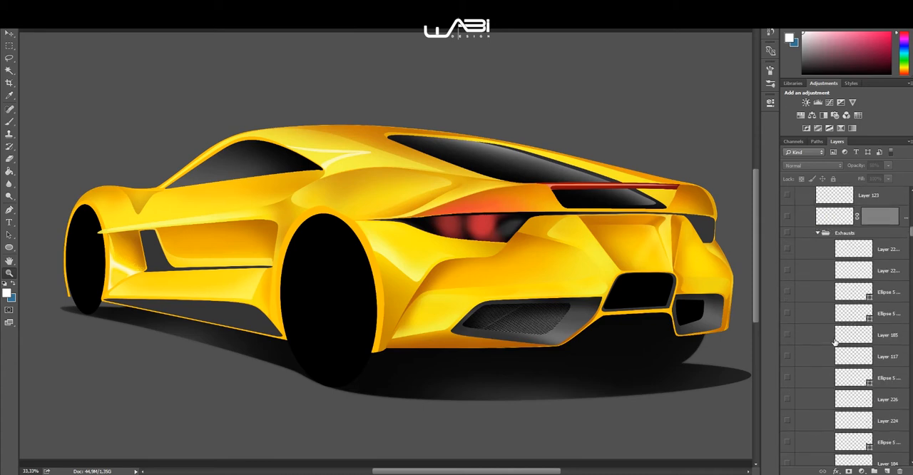
pyautogui.scroll(-5, 835, 343)
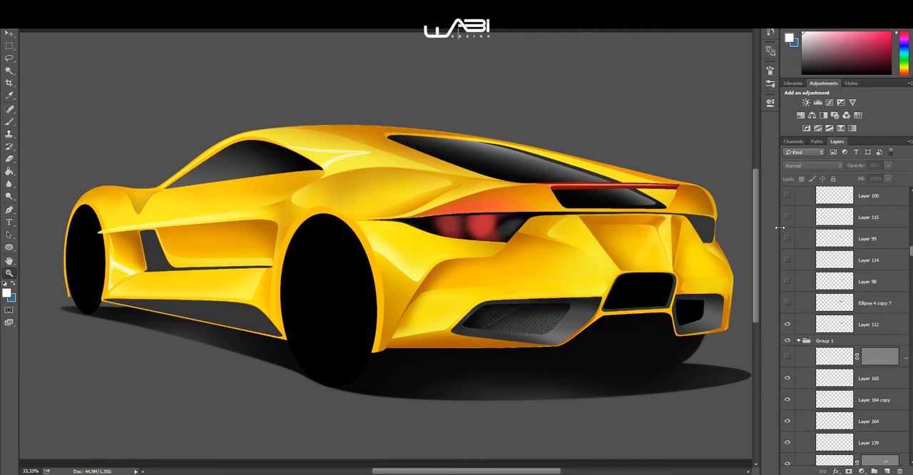
pyautogui.click(787, 303)
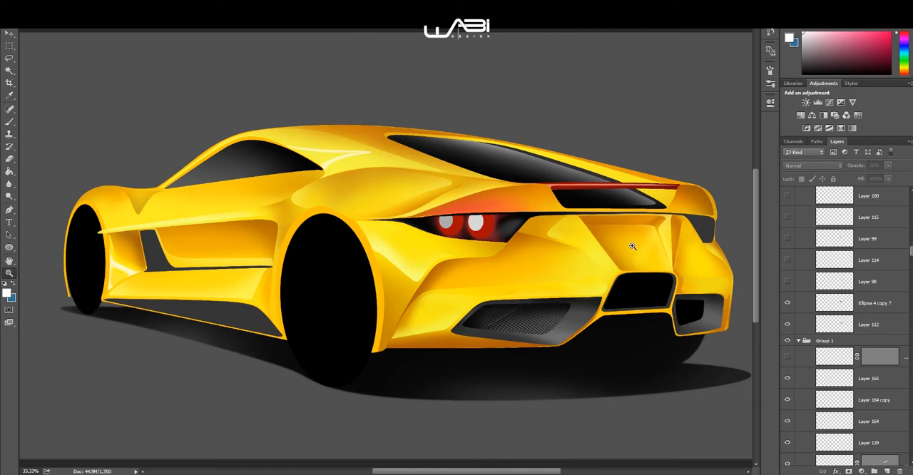
# Step: Show the taillight lamp shading and reflections on Layers 98, 114, 99, 115, 100, 101 and 103
pyautogui.click(489, 230)
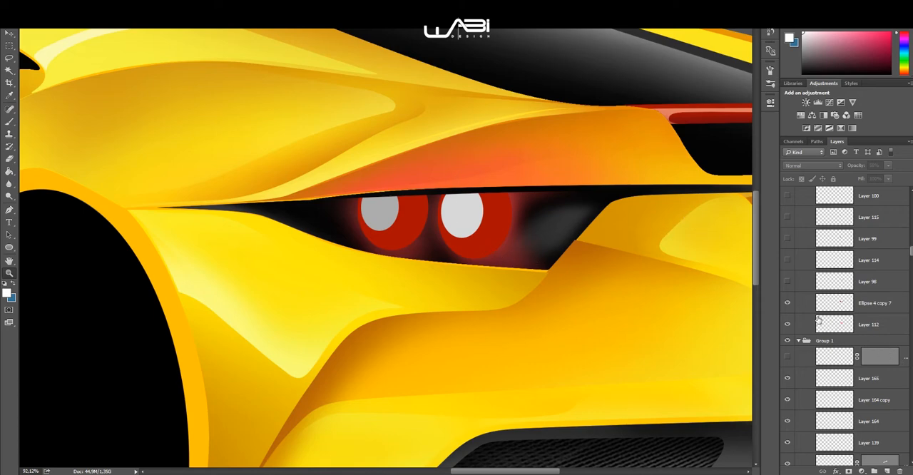
pyautogui.moveTo(788, 282); pyautogui.dragTo(789, 219)
pyautogui.scroll(2, 791, 264)
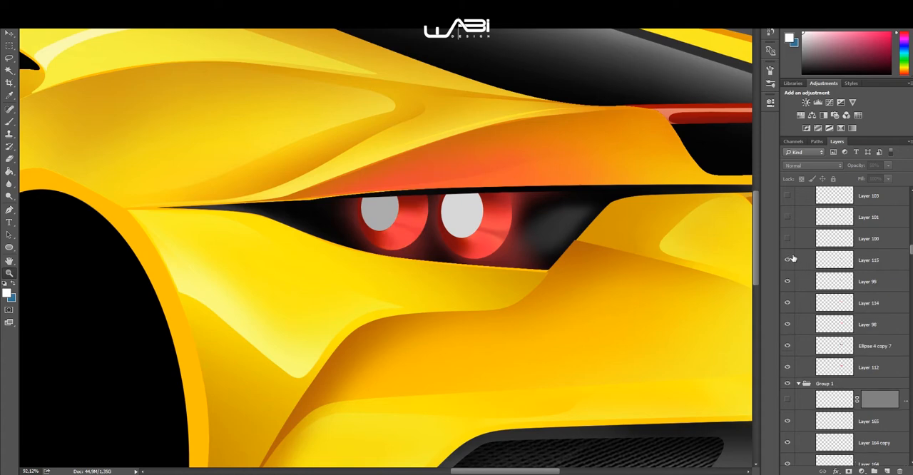
pyautogui.moveTo(789, 285); pyautogui.dragTo(784, 239)
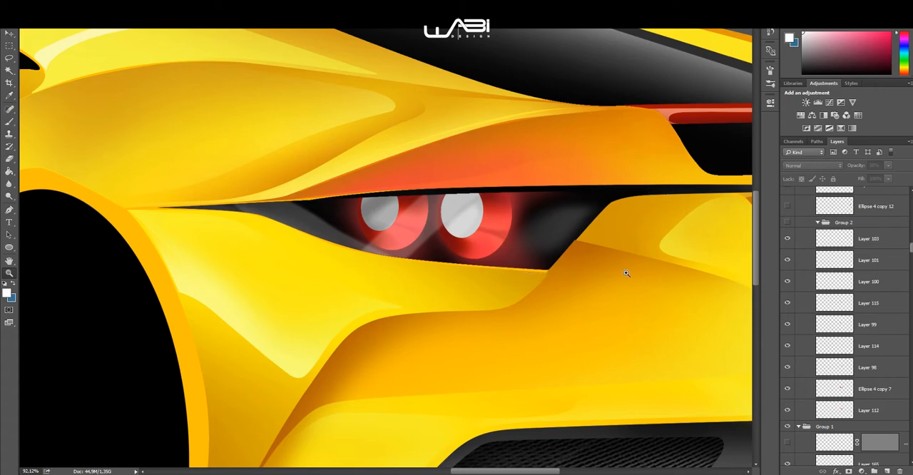
pyautogui.scroll(7, 870, 308)
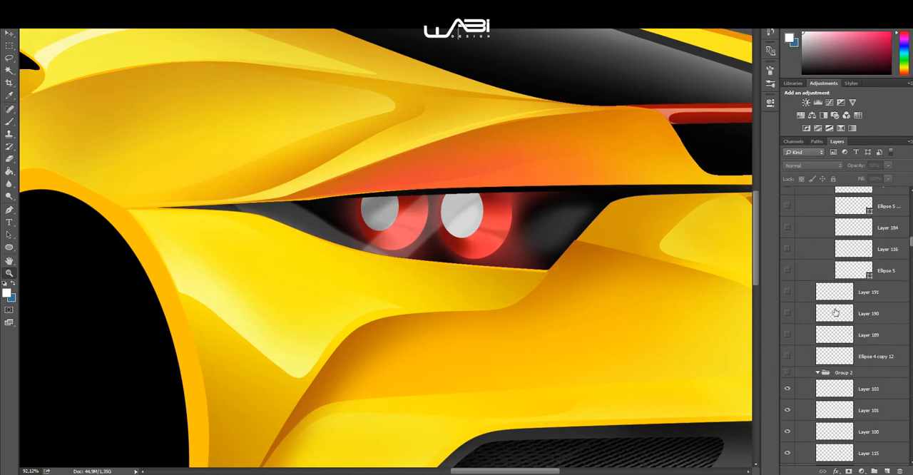
pyautogui.scroll(-1, 724, 343)
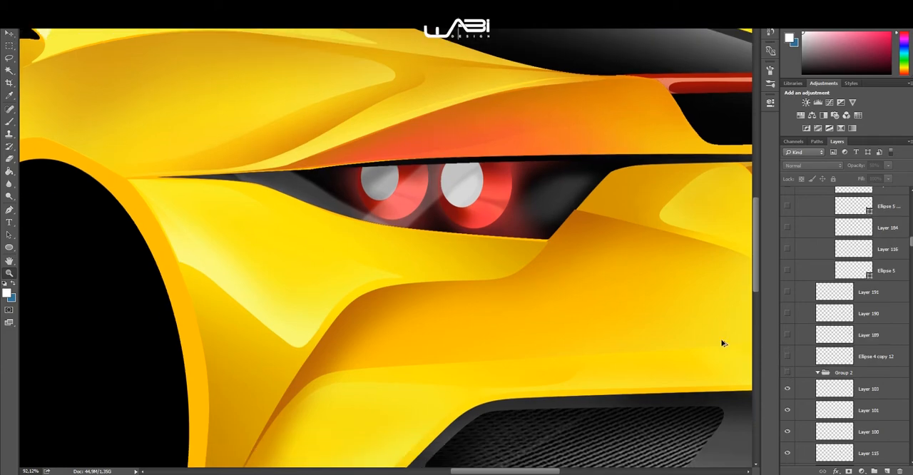
pyautogui.scroll(-3, 723, 343)
pyautogui.moveTo(594, 274); pyautogui.dragTo(475, 247)
pyautogui.scroll(-2, 471, 246)
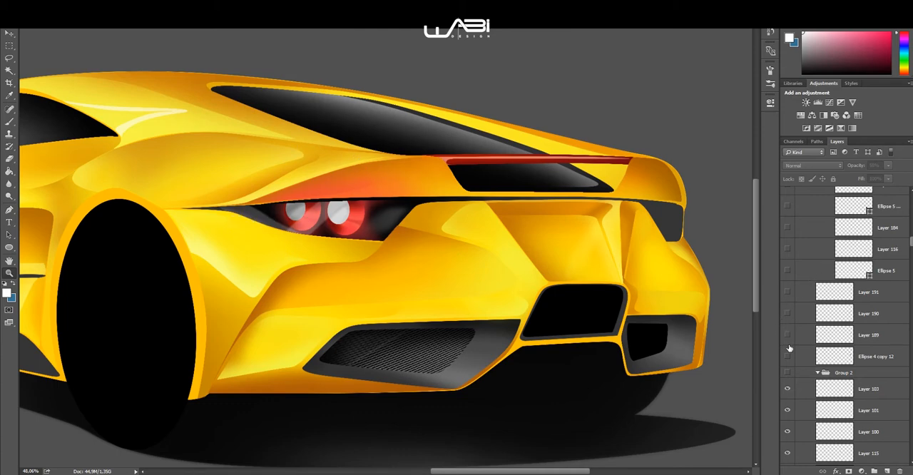
# Step: Show the far-side taillight's lamp shapes and red shading on Ellipse 4 copy 12 and Layers 189, 190 and 191
pyautogui.moveTo(787, 356); pyautogui.dragTo(800, 333)
pyautogui.click(787, 313)
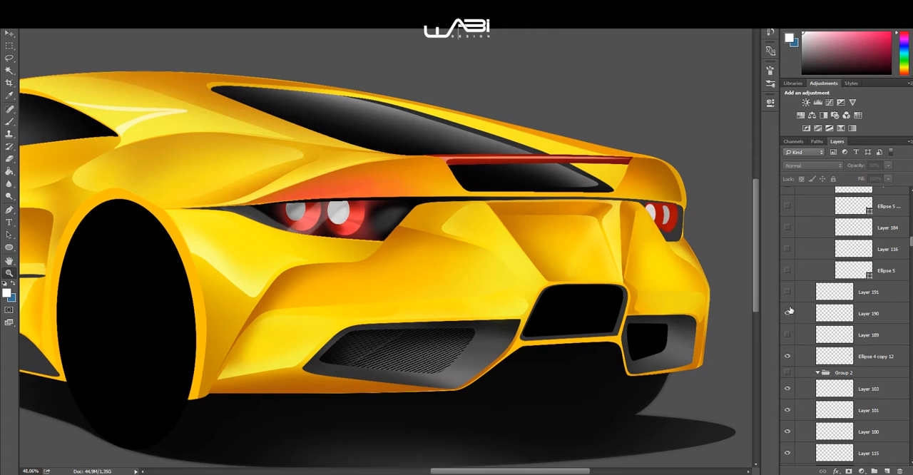
pyautogui.click(787, 334)
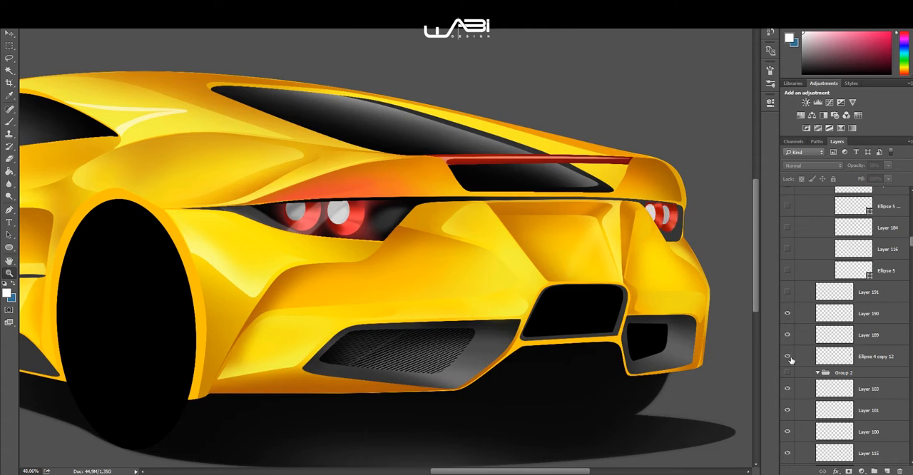
pyautogui.click(787, 291)
# Step: Show the two chrome exhaust tips by revealing all layers in the Exhausts group, from Ellipse 5 and Layer 116 upward
pyautogui.click(788, 271)
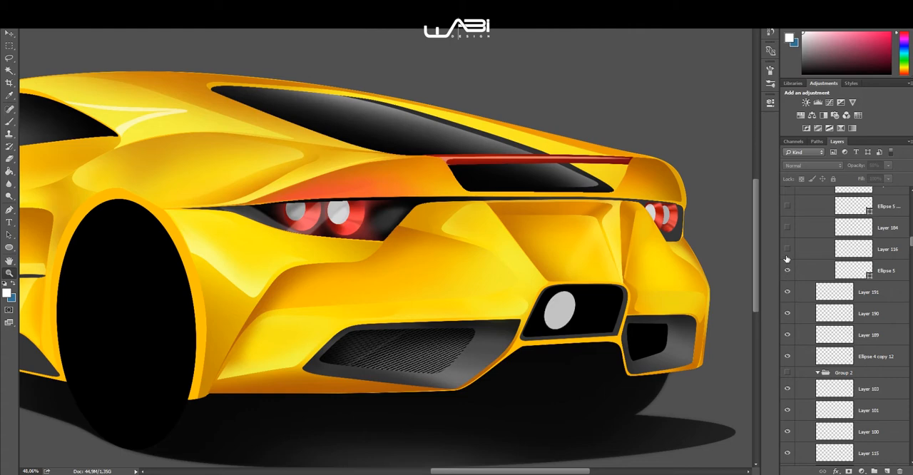
pyautogui.click(787, 250)
pyautogui.scroll(3, 801, 271)
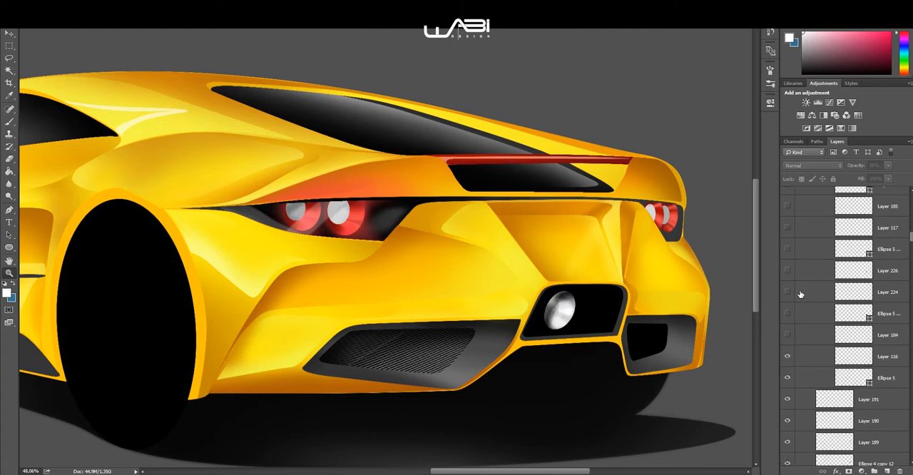
pyautogui.moveTo(788, 330); pyautogui.dragTo(788, 228)
pyautogui.scroll(4, 792, 271)
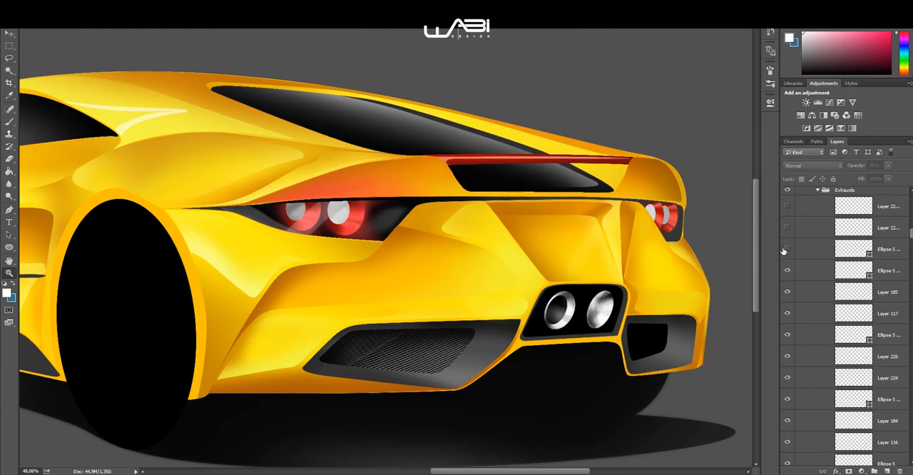
pyautogui.moveTo(783, 251); pyautogui.dragTo(789, 206)
pyautogui.scroll(4, 820, 267)
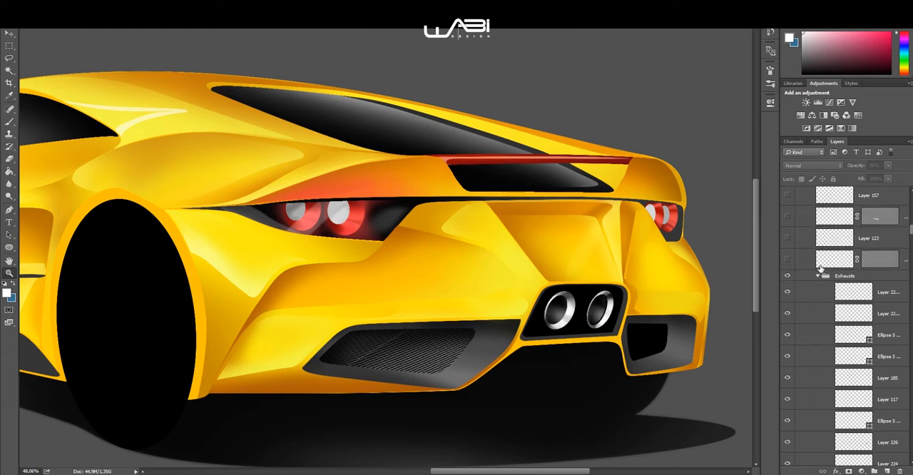
# Step: Show Layer 123, Layer 157 and the two masked detail layers directly above the Exhausts group, with the whole car in view
pyautogui.scroll(5, 820, 269)
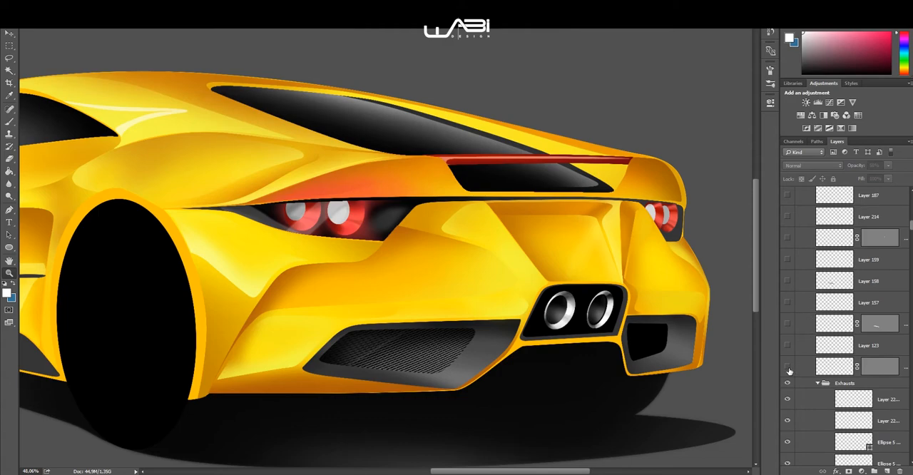
pyautogui.scroll(-2, 625, 283)
pyautogui.moveTo(582, 268); pyautogui.dragTo(636, 261)
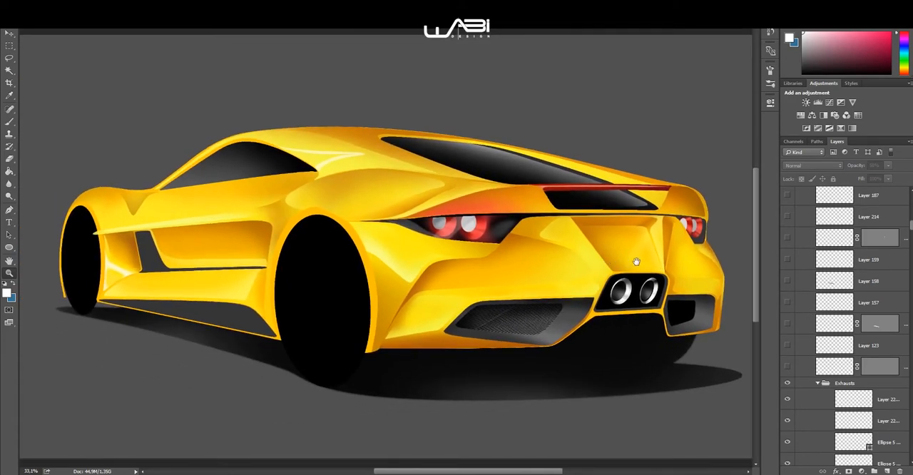
pyautogui.click(788, 365)
pyautogui.click(788, 347)
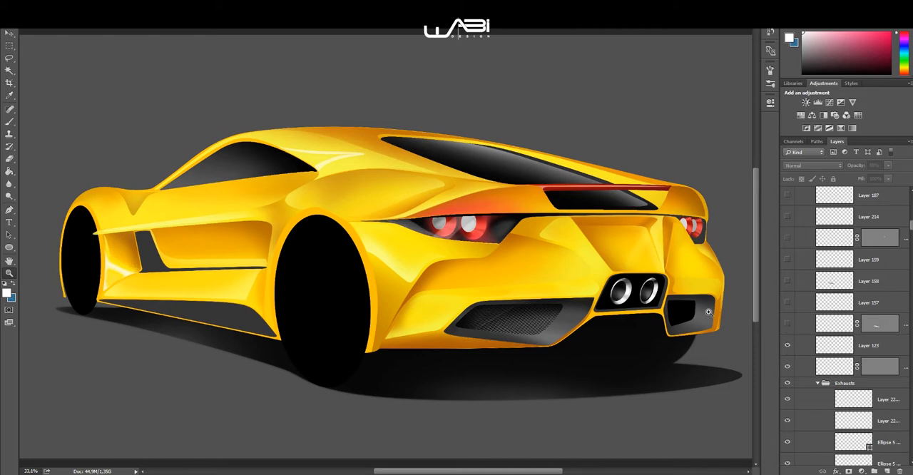
pyautogui.click(788, 305)
# Step: Show the rear wheel's rim on Layer 66 in the Back Wheel group
pyautogui.scroll(-8, 797, 258)
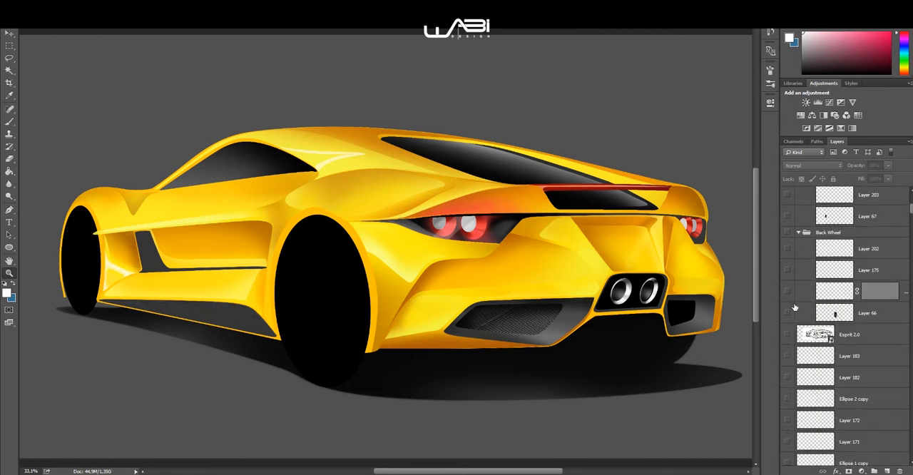
pyautogui.click(788, 311)
pyautogui.scroll(1, 806, 278)
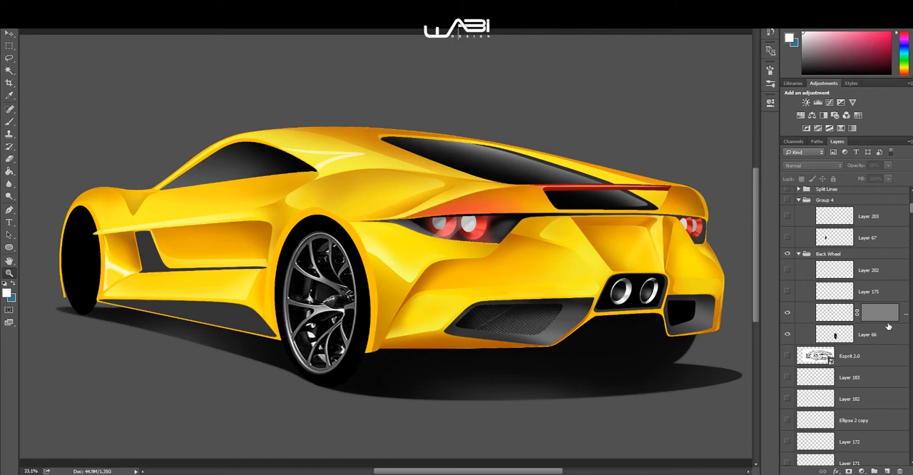
# Step: Show the front wheel's rim on Layer 67 in Group 4
pyautogui.click(787, 238)
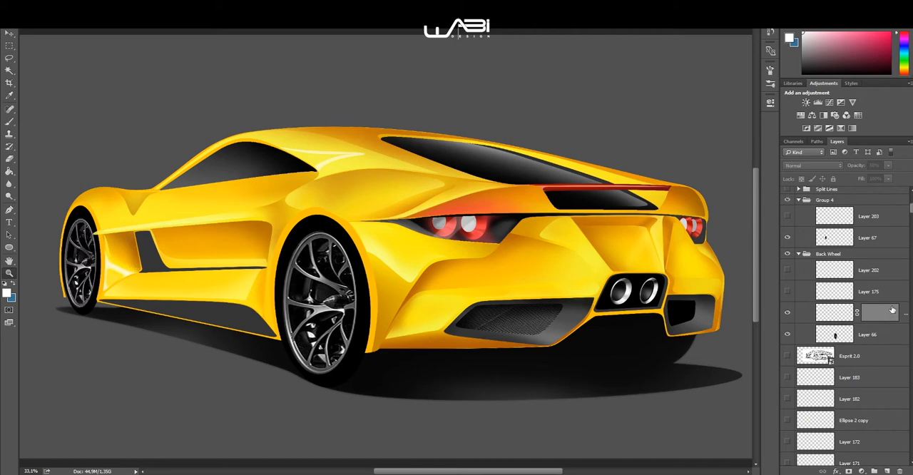
pyautogui.scroll(5, 874, 288)
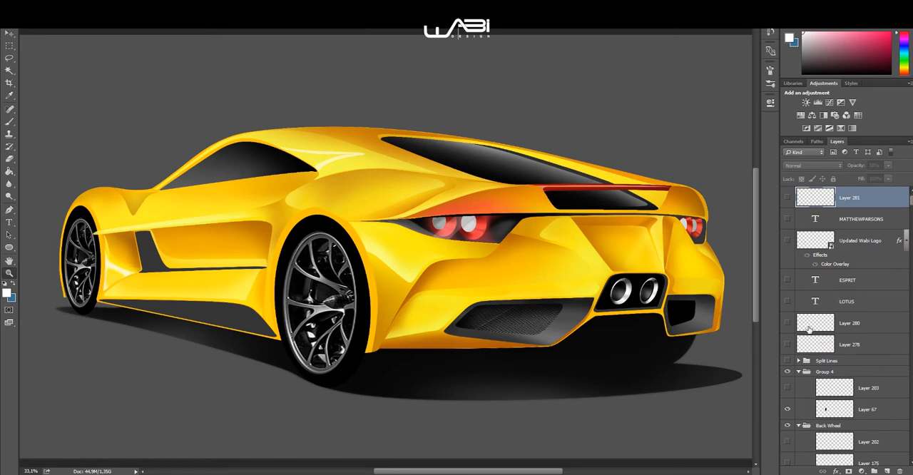
pyautogui.scroll(1, 809, 327)
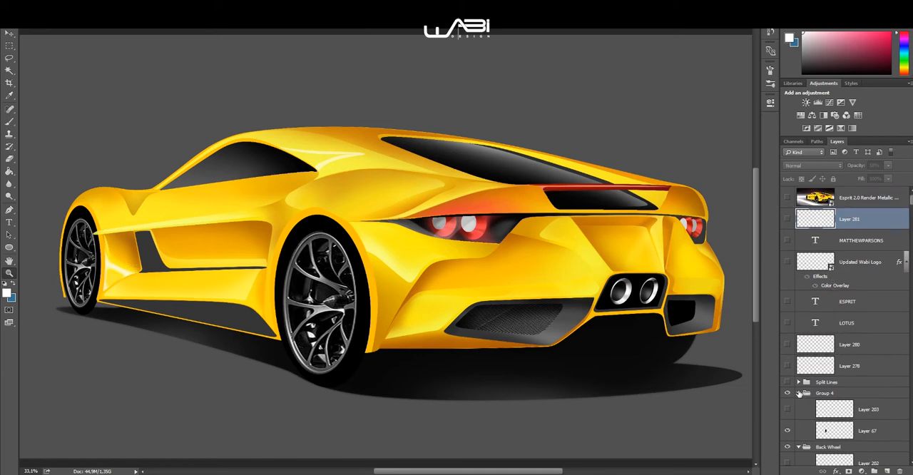
# Step: Show the backdrop's light and dark gradients on Layers 144, 145 and 150 near the bottom of the layer stack
pyautogui.scroll(-10, 811, 262)
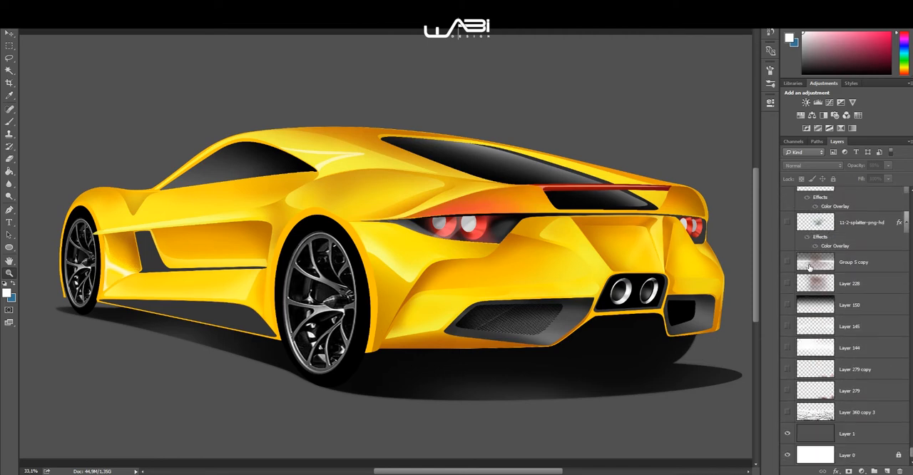
pyautogui.scroll(1, 805, 402)
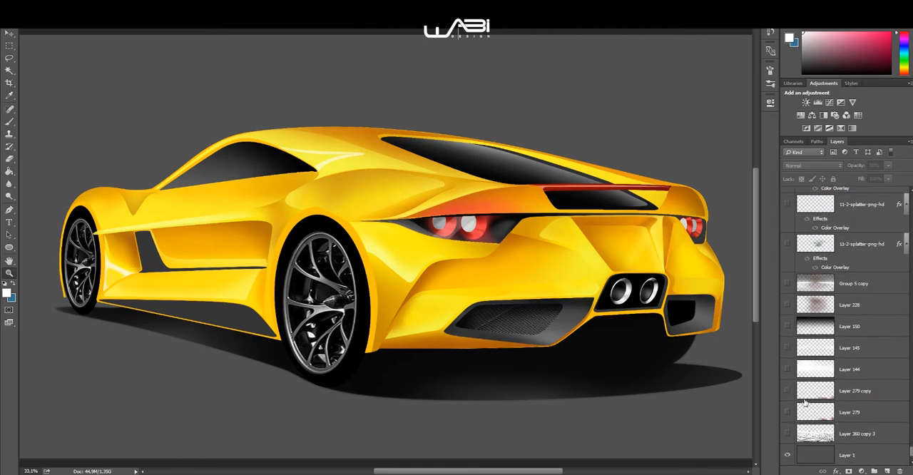
pyautogui.click(787, 368)
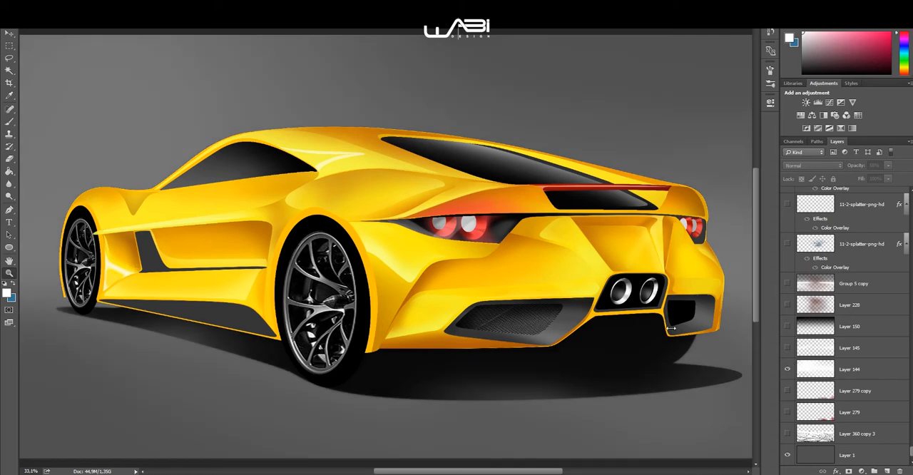
pyautogui.scroll(-3, 402, 243)
pyautogui.scroll(1, 307, 228)
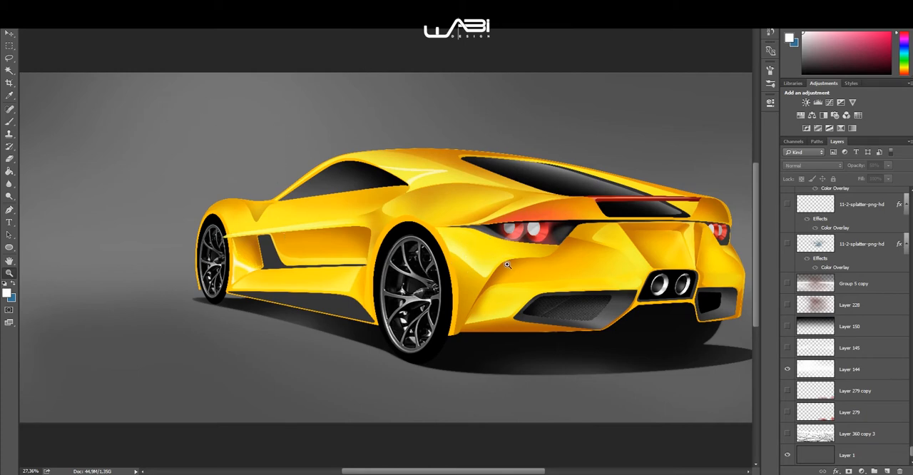
pyautogui.click(787, 347)
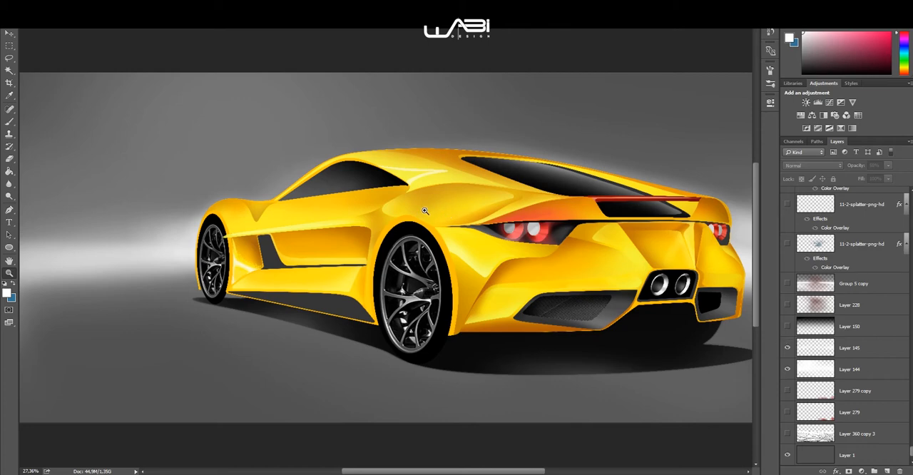
pyautogui.scroll(-1, 421, 214)
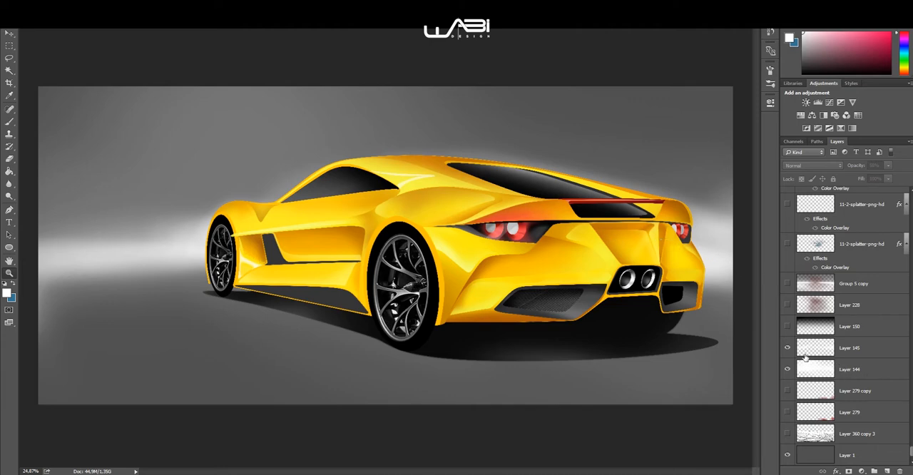
pyautogui.click(787, 326)
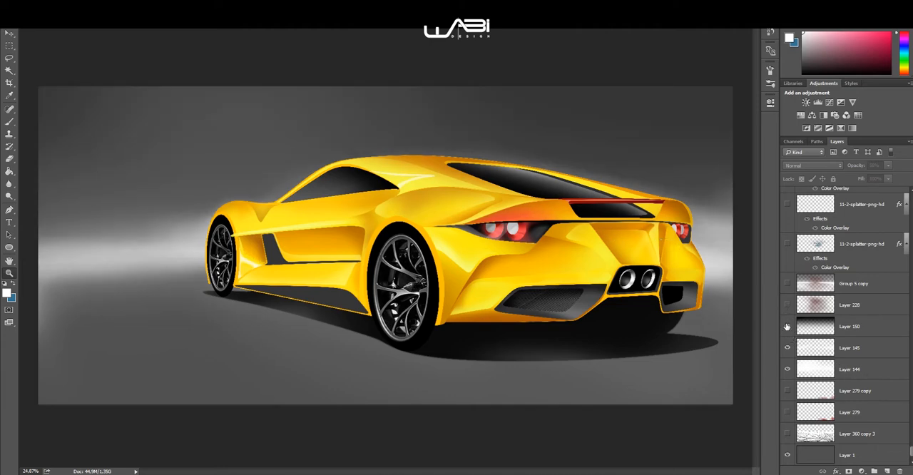
# Step: Show the reddish background glow and brighter floor on Layer 228 and Group 5 copy
pyautogui.scroll(3, 798, 313)
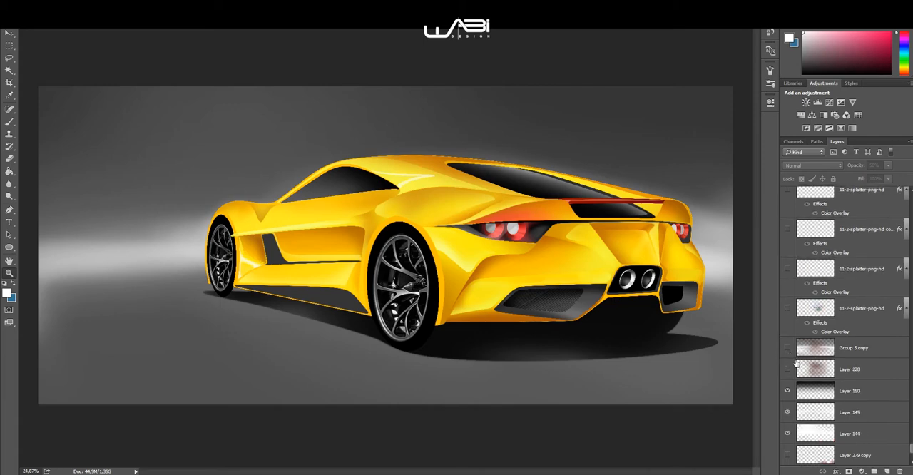
pyautogui.click(787, 369)
pyautogui.click(787, 348)
# Step: Show the floor and backdrop shading on Layers 153, 154, 155, 152 and 146, leaving the splatter layers hidden
pyautogui.scroll(2, 808, 328)
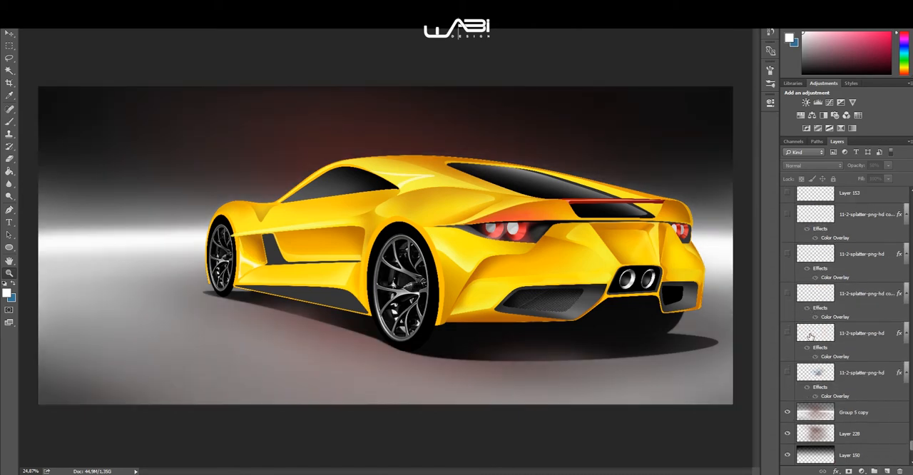
pyautogui.click(788, 259)
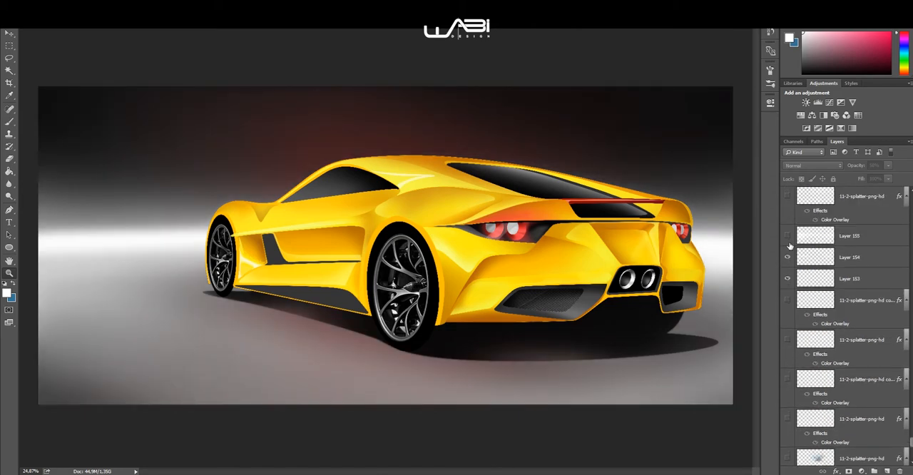
pyautogui.click(788, 236)
pyautogui.scroll(1, 779, 271)
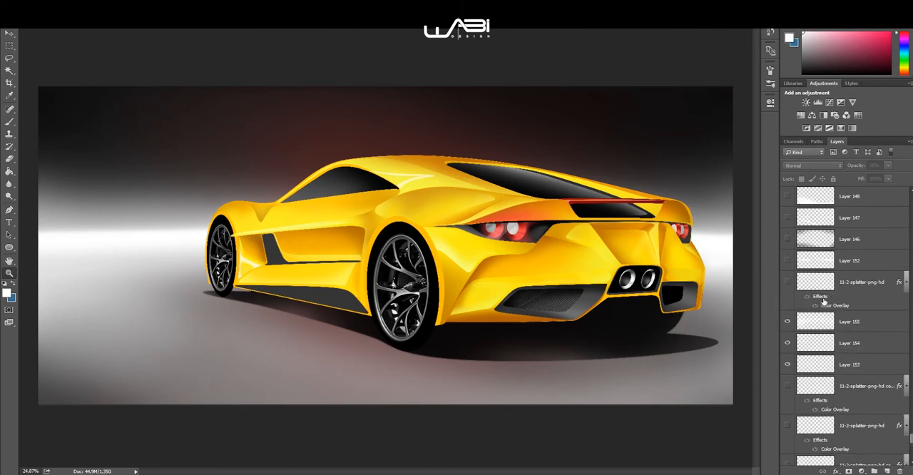
pyautogui.click(788, 260)
pyautogui.click(787, 239)
# Step: Show the floor shading on Layers 147 and 148 and the wide white floor stripe on Layer 220
pyautogui.scroll(1, 799, 264)
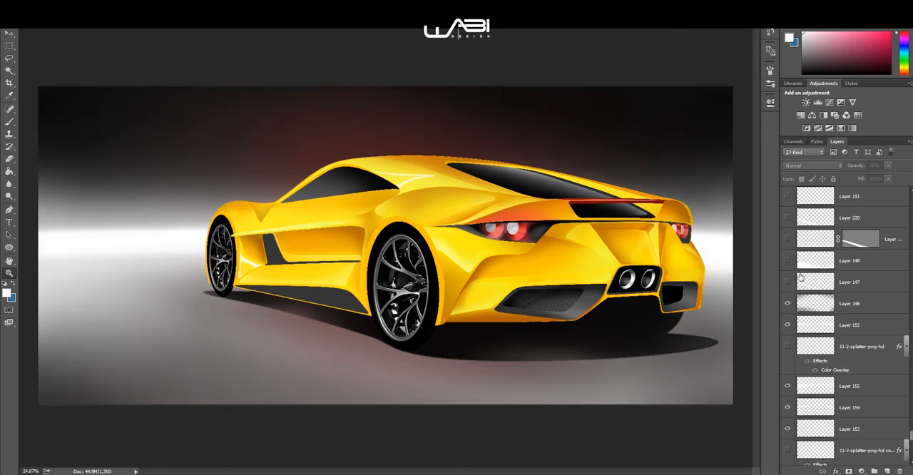
pyautogui.click(787, 281)
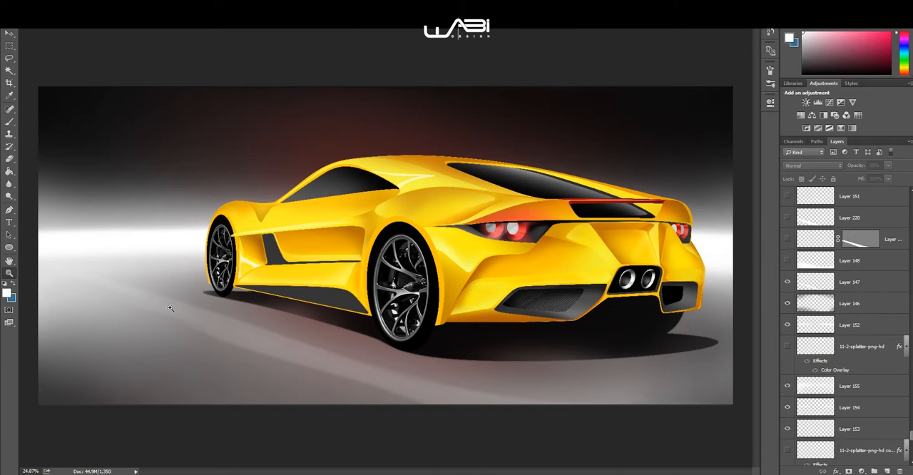
pyautogui.click(787, 260)
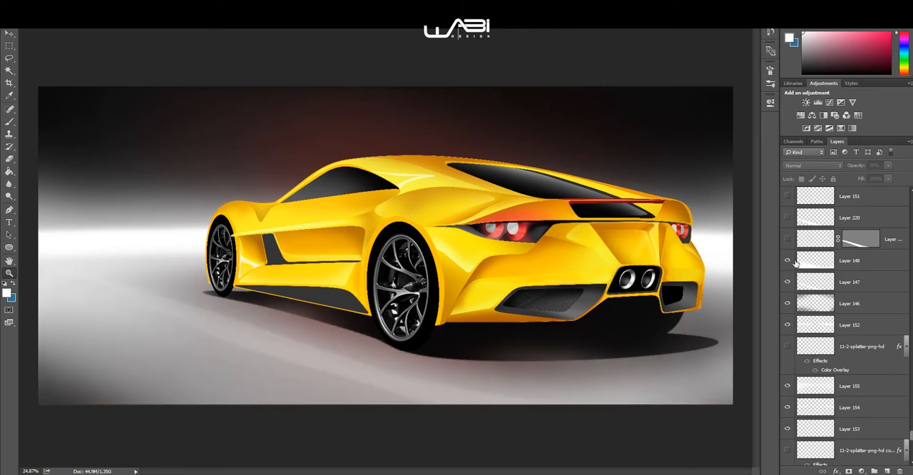
pyautogui.click(787, 217)
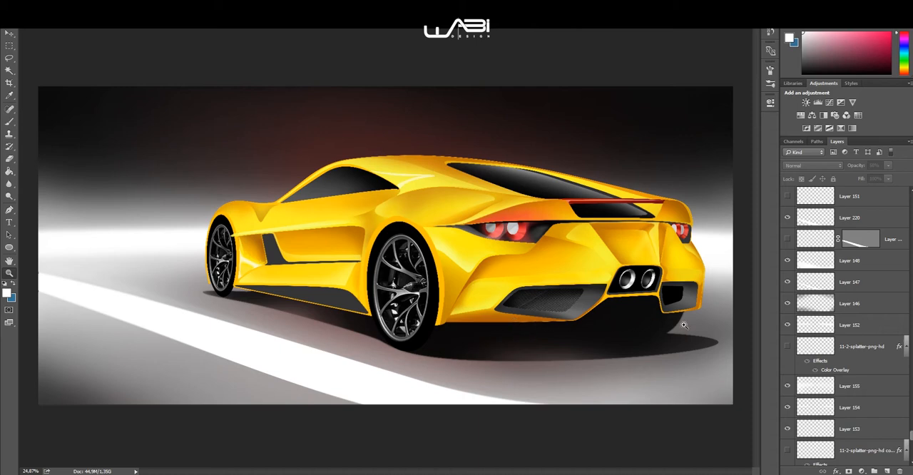
# Step: Show Layer 151 and the masked stripe layer between Layers 148 and 220
pyautogui.scroll(3, 797, 278)
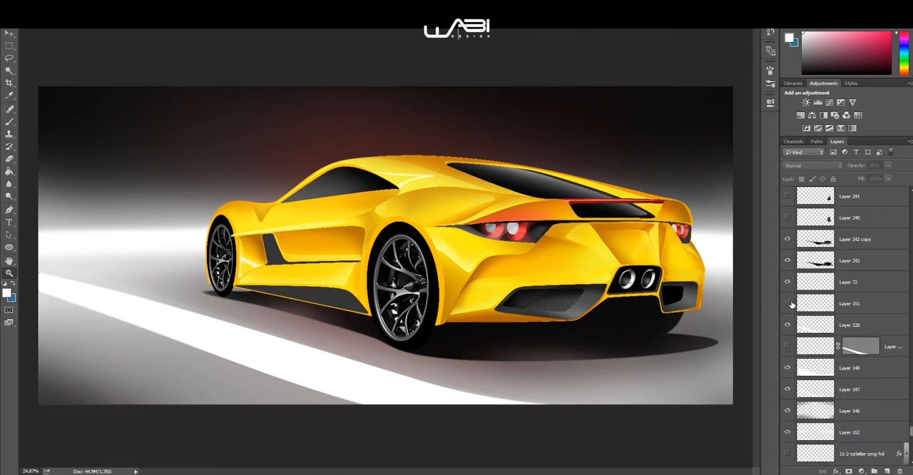
pyautogui.click(788, 303)
pyautogui.scroll(1, 825, 276)
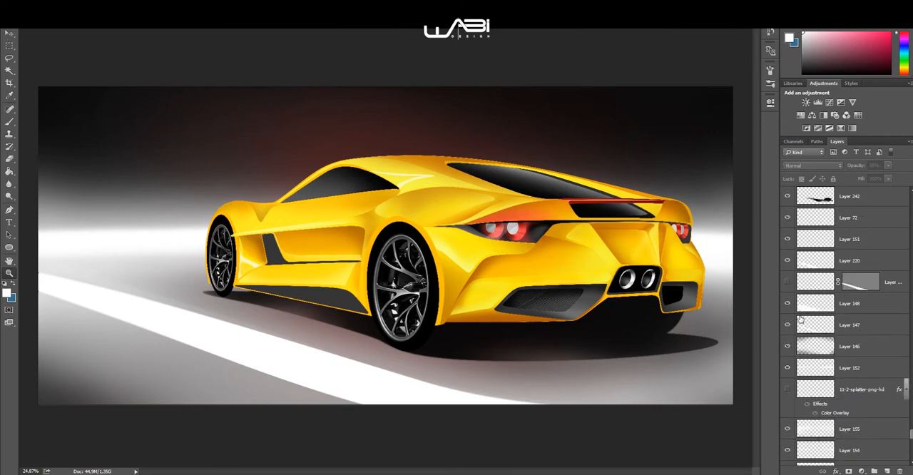
pyautogui.click(787, 282)
# Step: Show the far-side rear tyre on Layers 240 and 241
pyautogui.scroll(-1, 815, 357)
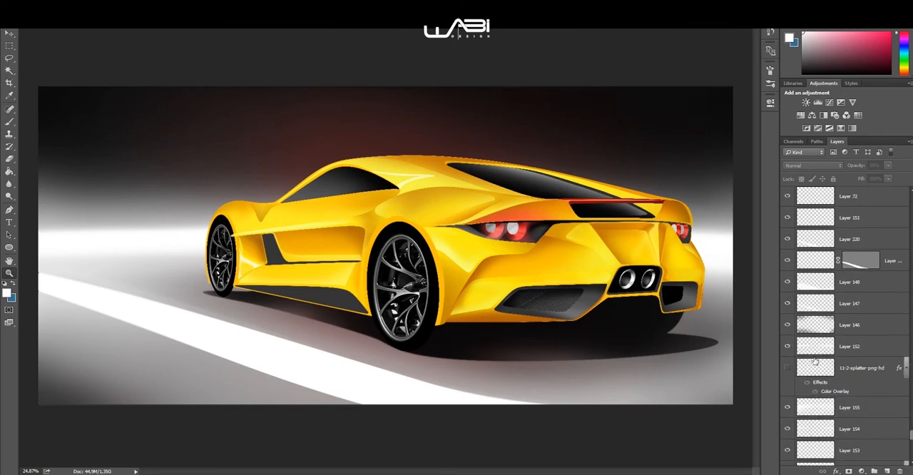
pyautogui.scroll(-10, 802, 366)
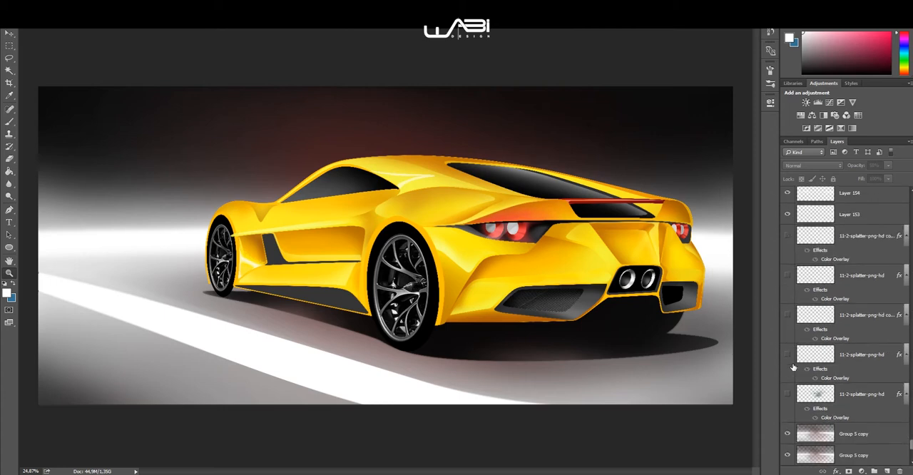
pyautogui.scroll(-1, 803, 357)
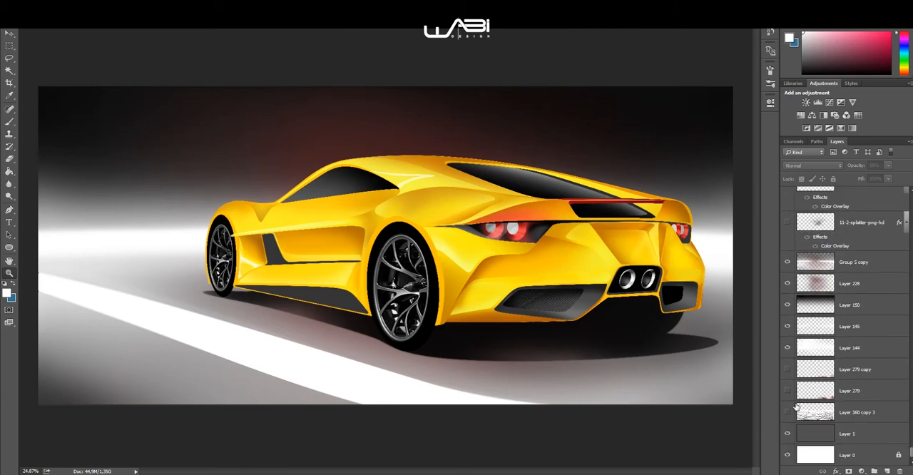
pyautogui.scroll(10, 798, 382)
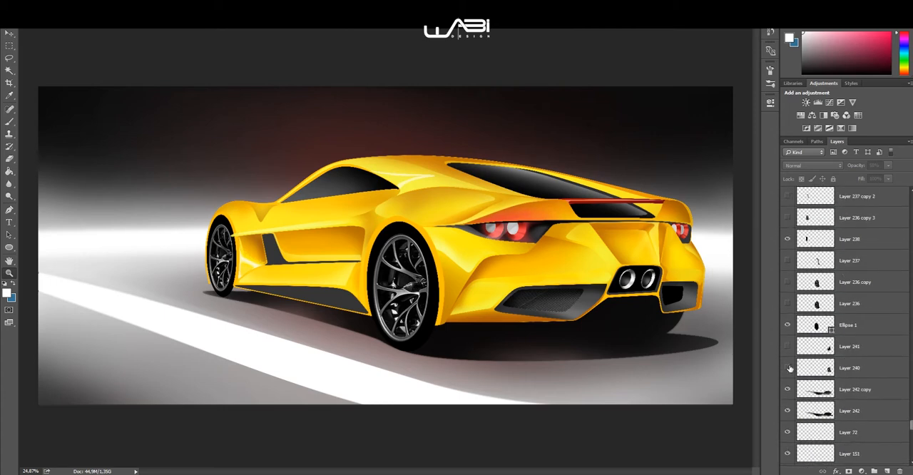
pyautogui.click(788, 347)
pyautogui.click(788, 347)
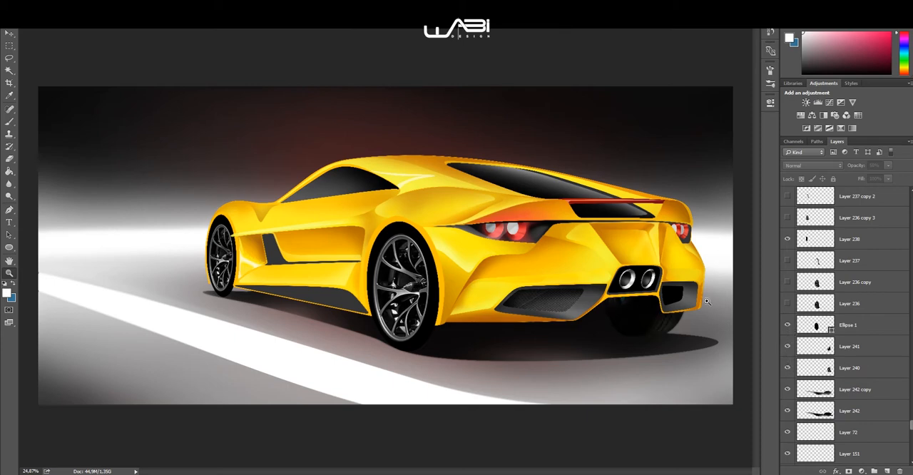
# Step: Show the near rear tyre's tread, sidewall and lettering on Layer 236, Layer 236 copy and Layer 237
pyautogui.click(788, 304)
pyautogui.click(788, 283)
pyautogui.scroll(1, 788, 282)
pyautogui.click(789, 282)
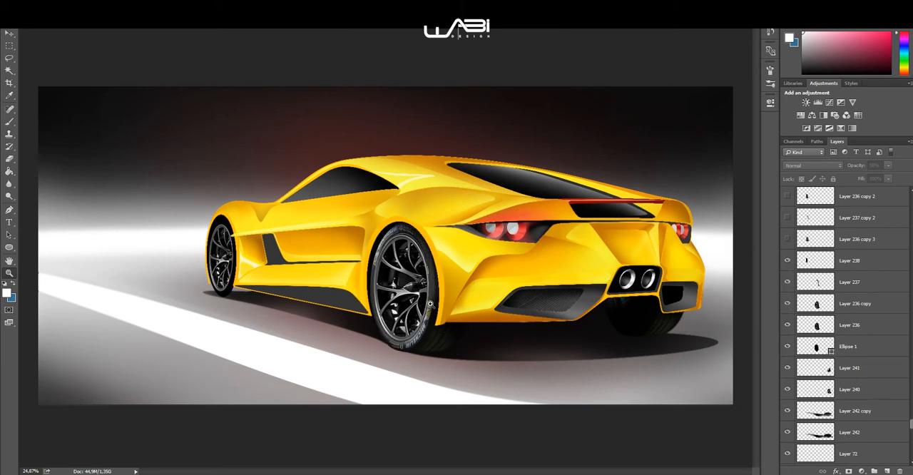
# Step: Inspect the rear tyre's lettering up close by hiding Layer 237 and showing it again
pyautogui.moveTo(404, 293)
pyautogui.mouseDown()
pyautogui.moveTo(436, 302)
pyautogui.moveTo(413, 283)
pyautogui.mouseUp()
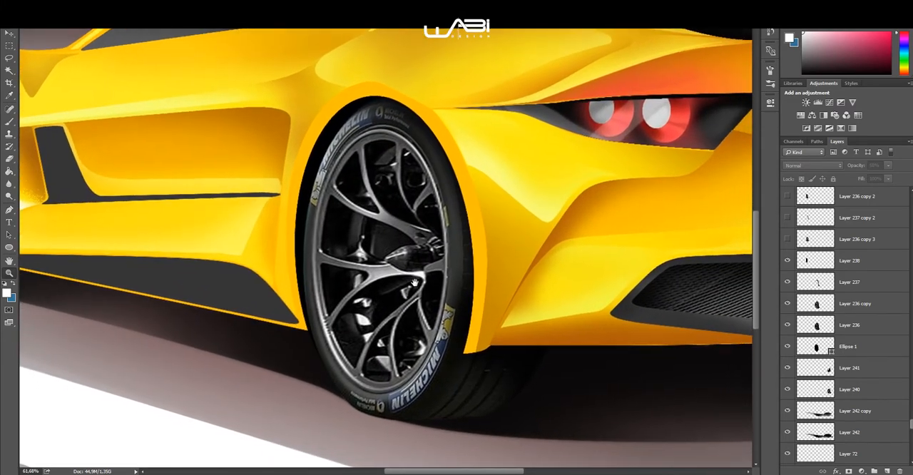
pyautogui.click(788, 284)
pyautogui.click(788, 284)
pyautogui.moveTo(397, 222); pyautogui.dragTo(372, 221)
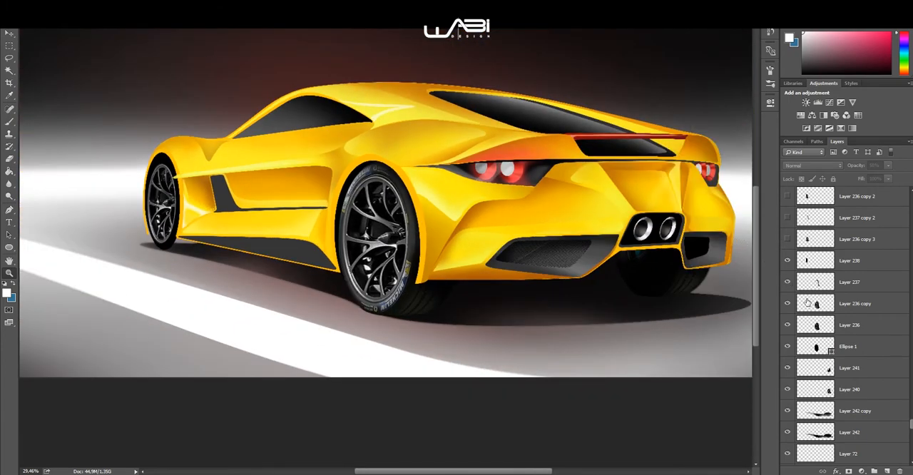
# Step: Show the front tyre's sidewall and lettering on Layer 236 copy 3, Layer 237 copy 2, Layer 236 copy 2 and Layer 237 copy
pyautogui.scroll(1, 790, 264)
pyautogui.click(788, 239)
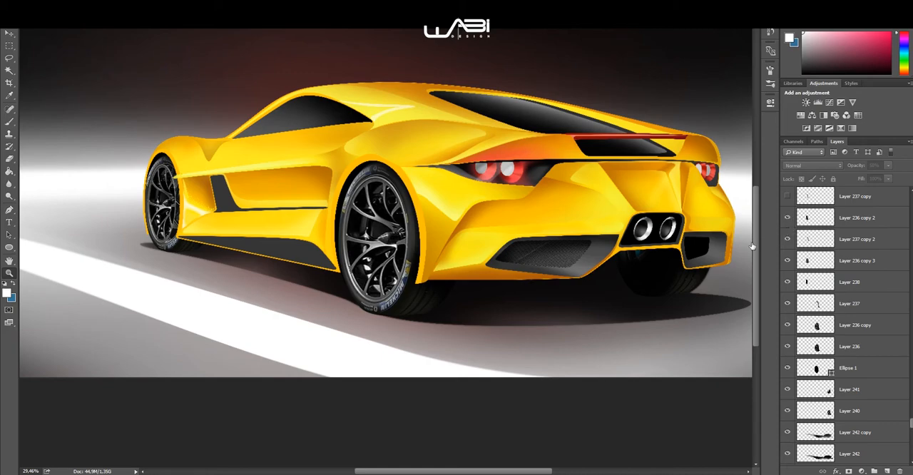
pyautogui.scroll(1, 288, 214)
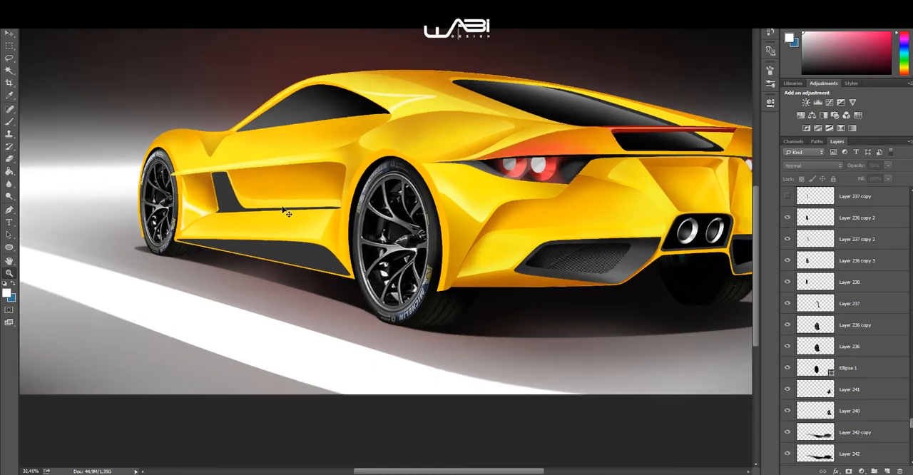
pyautogui.moveTo(392, 232); pyautogui.dragTo(422, 243)
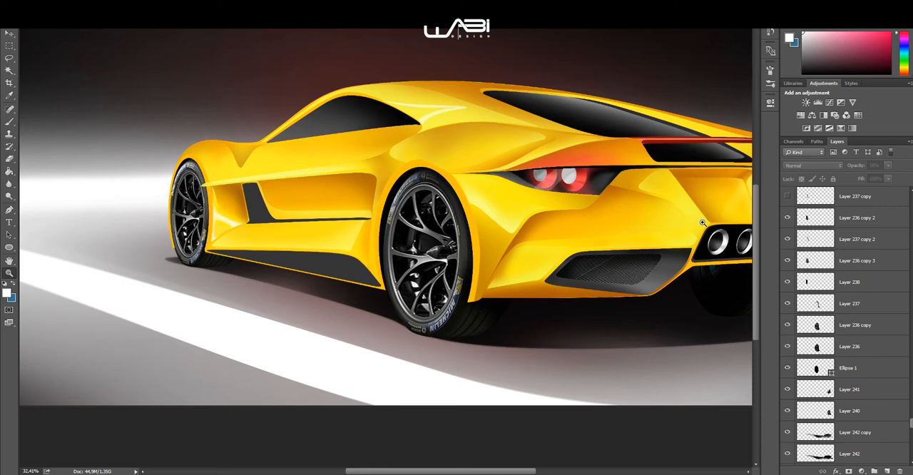
pyautogui.scroll(2, 813, 227)
pyautogui.click(792, 242)
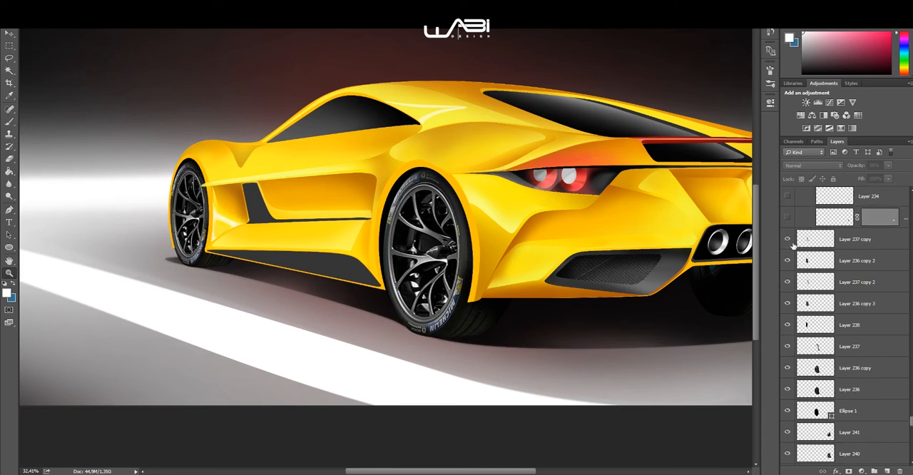
# Step: Show Layer 130 and Layer 131 above the car's yellow base shape on Layer 3
pyautogui.scroll(5, 806, 254)
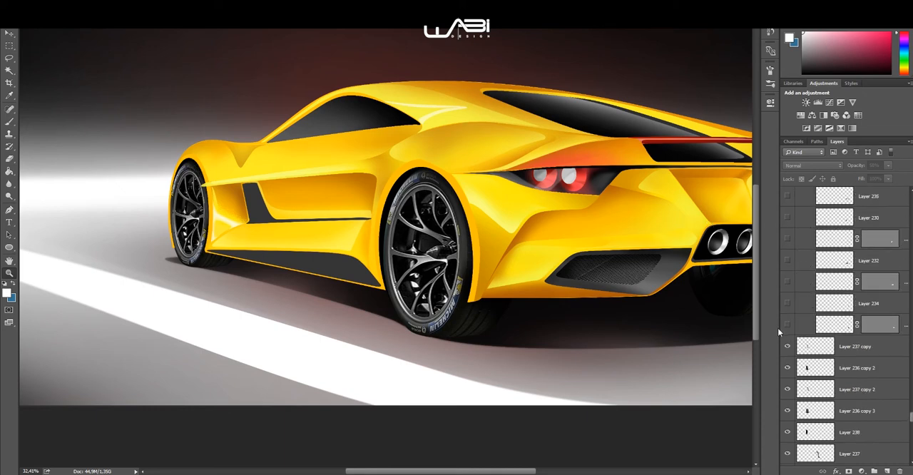
pyautogui.scroll(3, 781, 310)
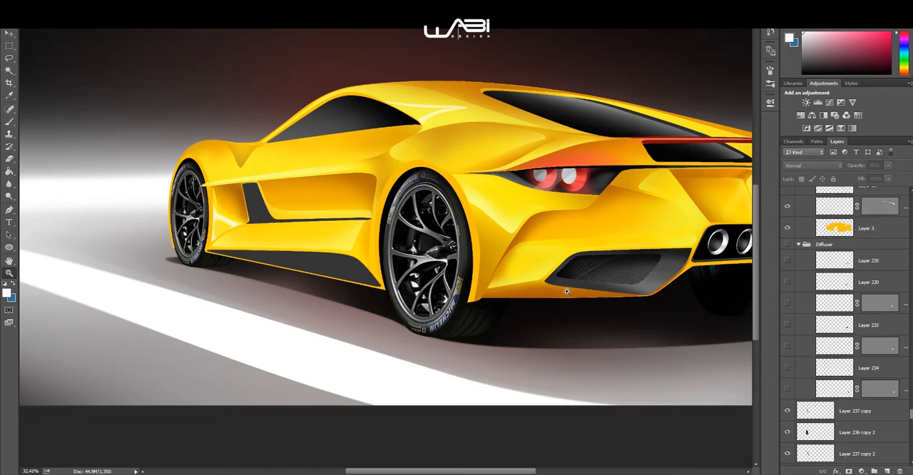
pyautogui.scroll(-1, 316, 216)
pyautogui.moveTo(360, 223); pyautogui.dragTo(367, 271)
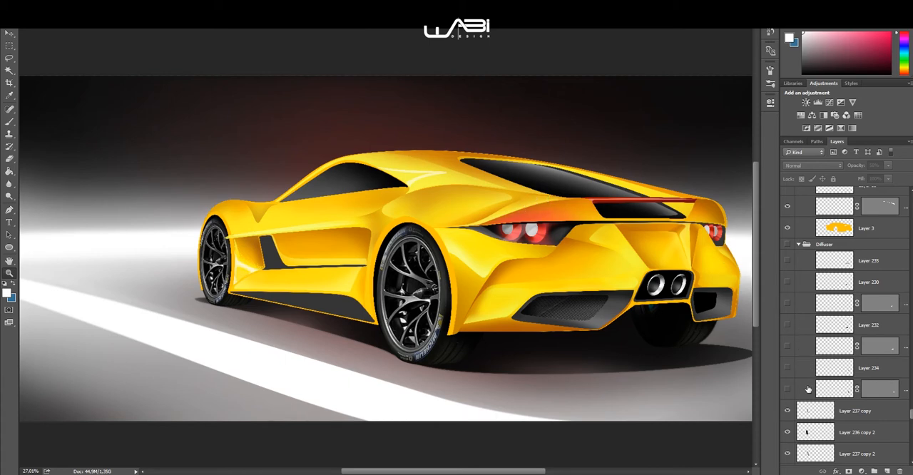
pyautogui.scroll(3, 798, 303)
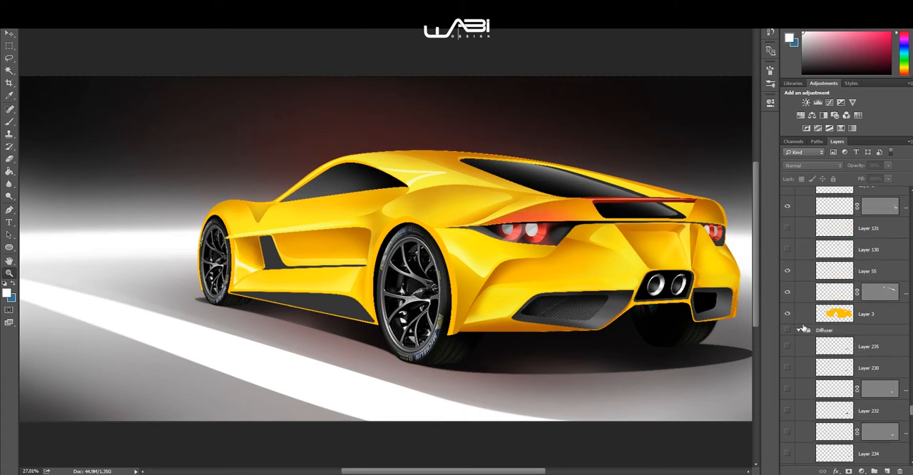
pyautogui.scroll(1, 790, 348)
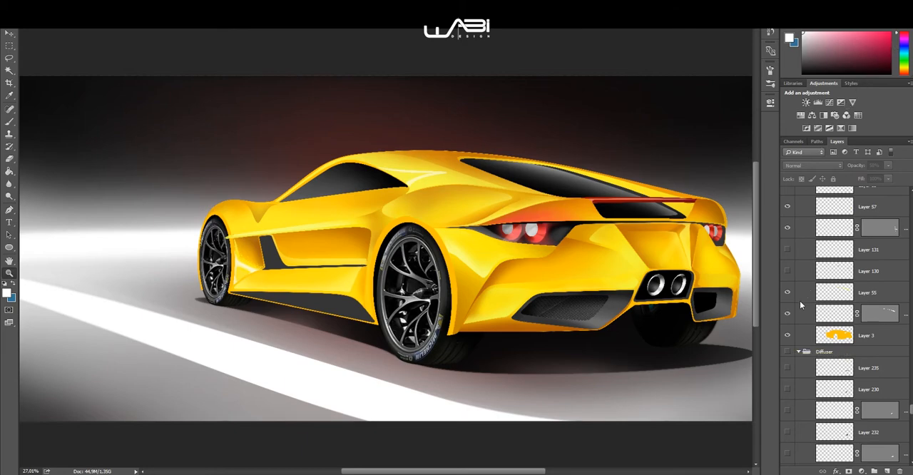
pyautogui.scroll(1, 798, 292)
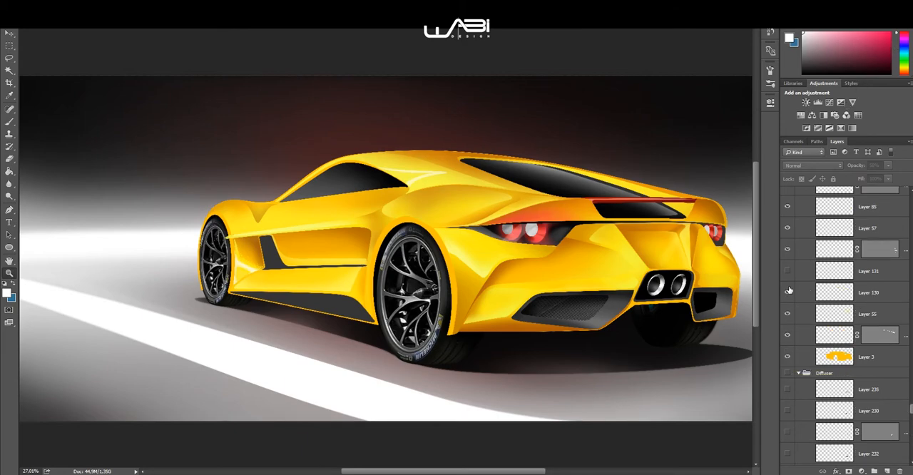
pyautogui.click(788, 272)
# Step: Show the body shading on Layer 90, Layer 129 and Layer 132
pyautogui.scroll(9, 813, 283)
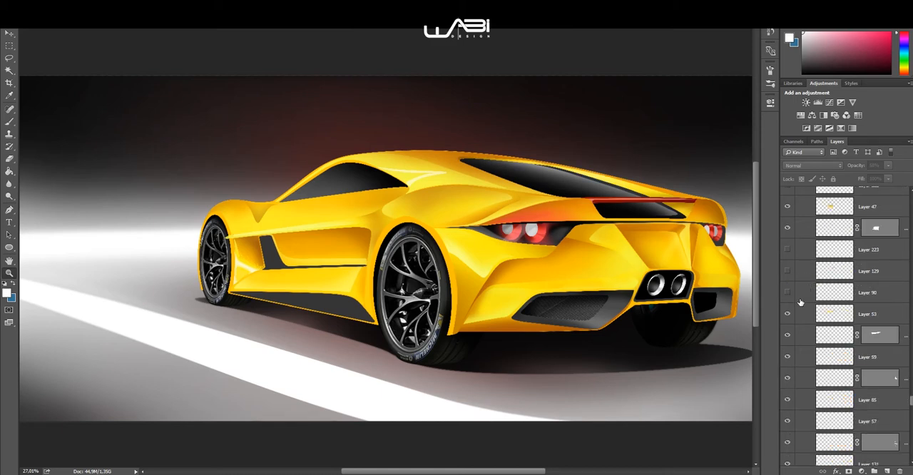
pyautogui.click(788, 292)
pyautogui.click(788, 271)
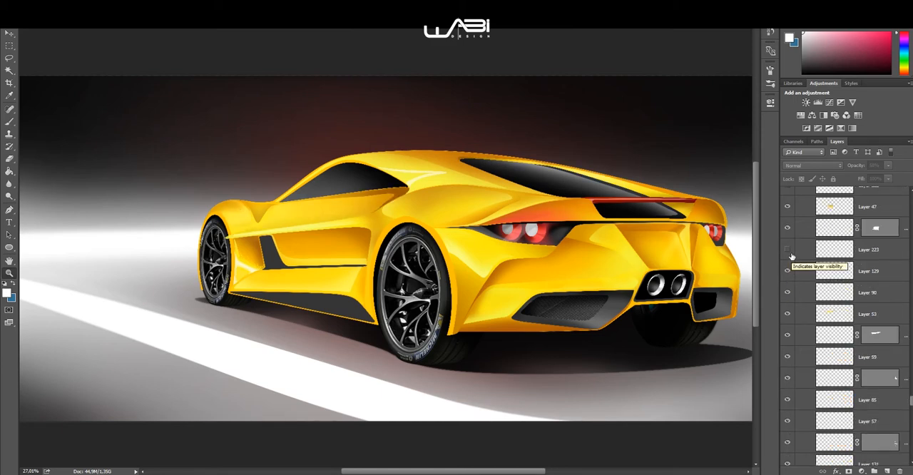
pyautogui.click(788, 250)
pyautogui.scroll(4, 791, 254)
pyautogui.scroll(2, 793, 268)
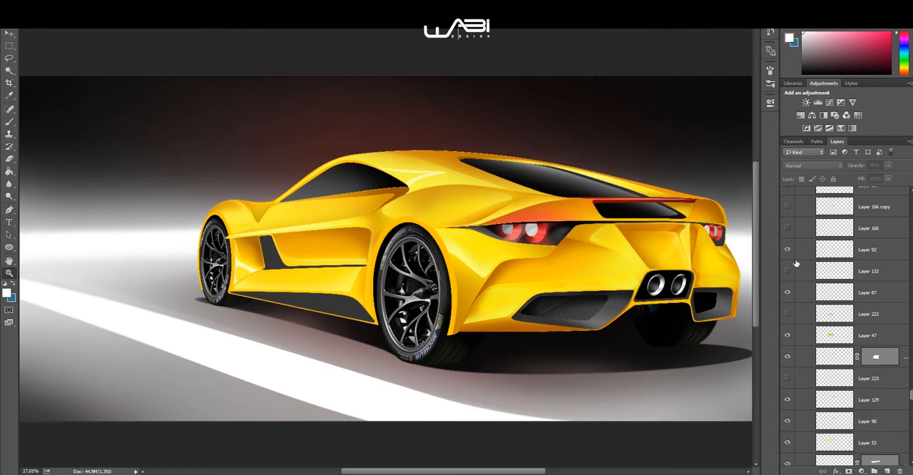
pyautogui.click(788, 271)
# Step: Preview the door recess shading by showing Layer 166, Layer 166 copy and Layer 167 and hiding all three again
pyautogui.scroll(2, 788, 272)
pyautogui.click(788, 271)
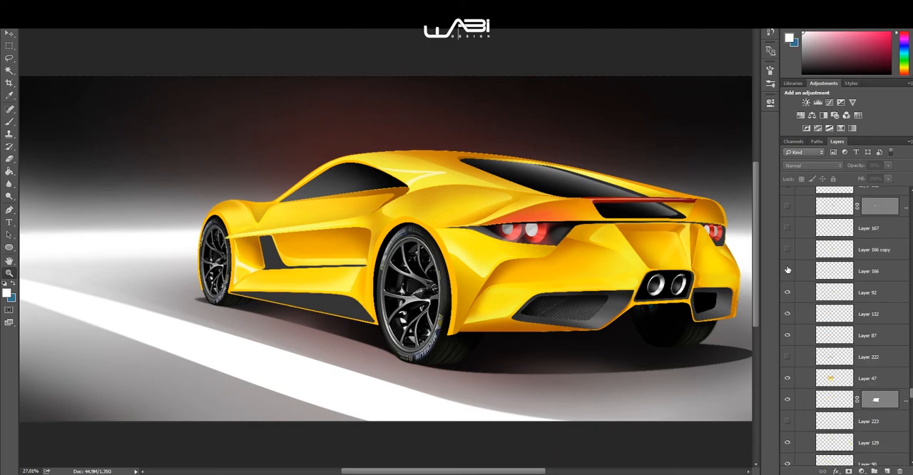
pyautogui.click(787, 251)
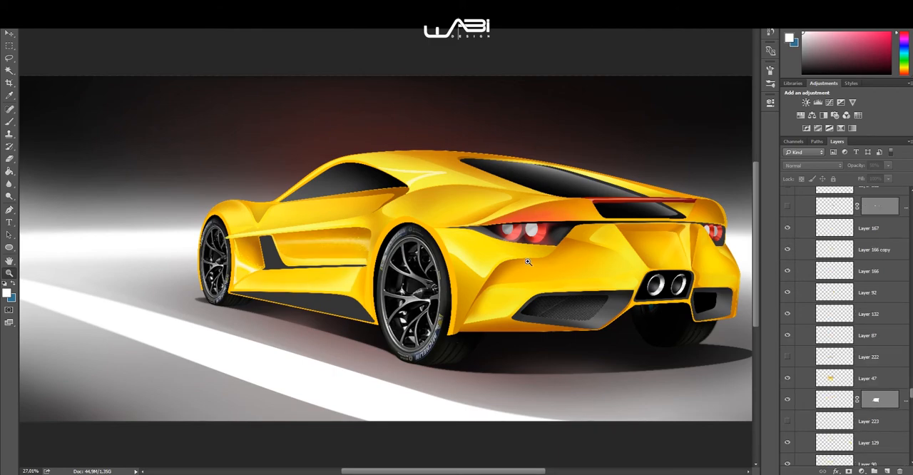
pyautogui.click(252, 332)
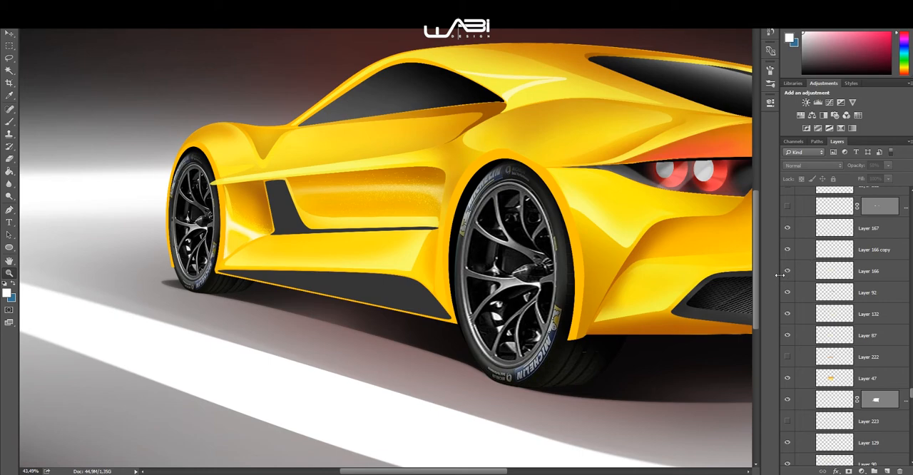
pyautogui.moveTo(789, 250); pyautogui.dragTo(787, 228)
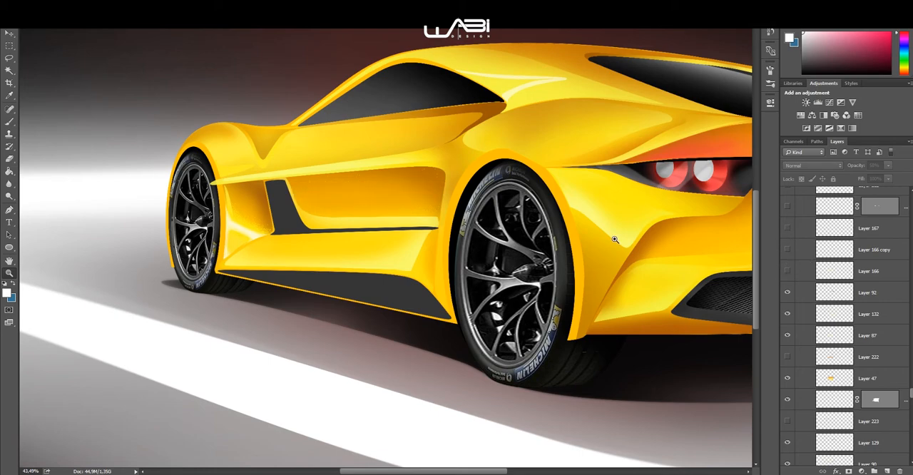
# Step: Outline the door recess between the dark side vent and the rear wheel with a freehand Lasso selection
pyautogui.click(313, 215)
pyautogui.click(378, 202)
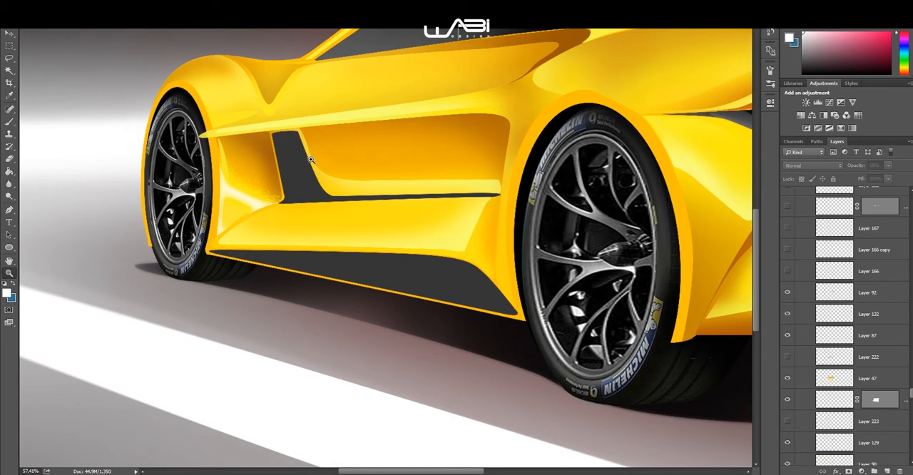
pyautogui.click(9, 58)
pyautogui.moveTo(317, 169)
pyautogui.mouseDown()
pyautogui.moveTo(525, 176)
pyautogui.moveTo(321, 149)
pyautogui.moveTo(308, 162)
pyautogui.moveTo(317, 174)
pyautogui.mouseUp()
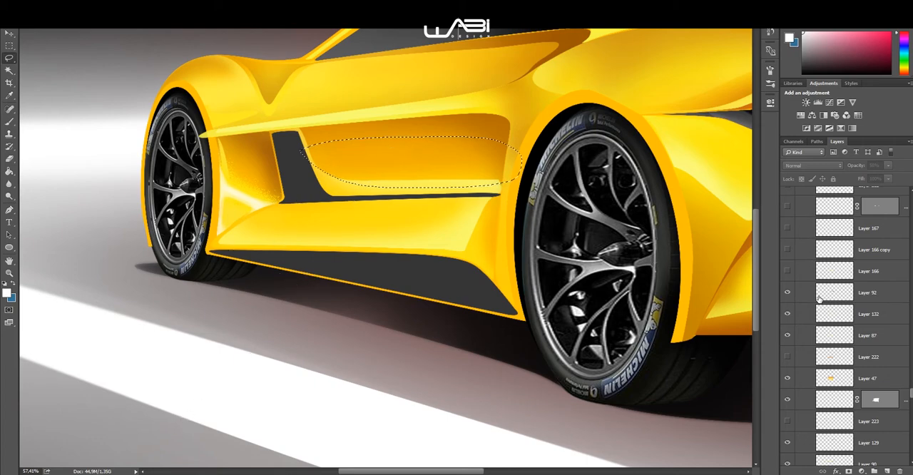
# Step: Show Layer 166 and Layer 166 copy in the door recess and select Layer 166 copy to examine its speckled blending
pyautogui.click(787, 271)
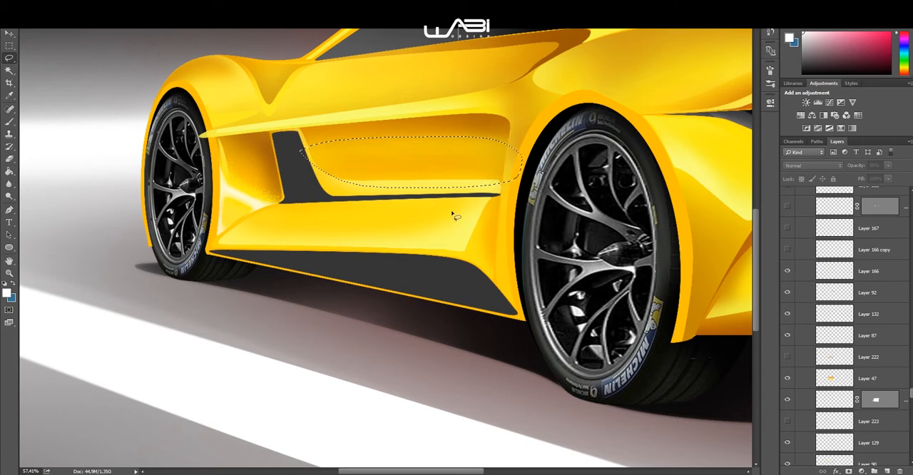
pyautogui.click(787, 250)
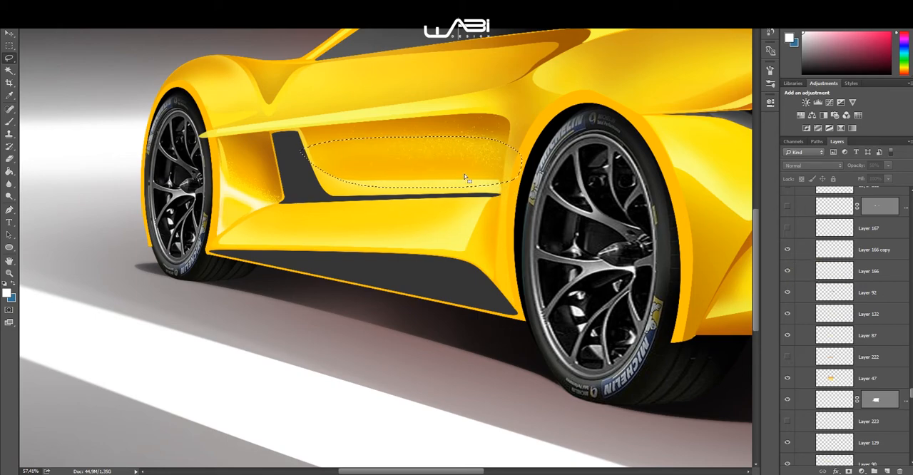
pyautogui.scroll(5, 432, 138)
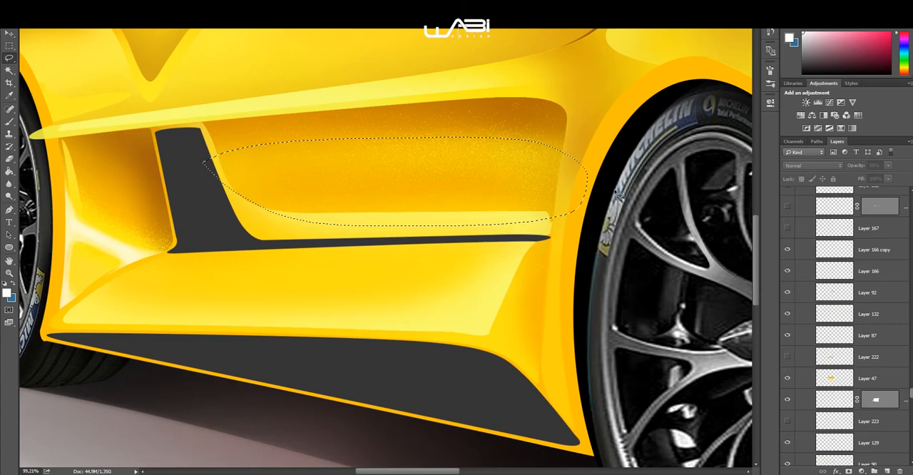
pyautogui.click(869, 253)
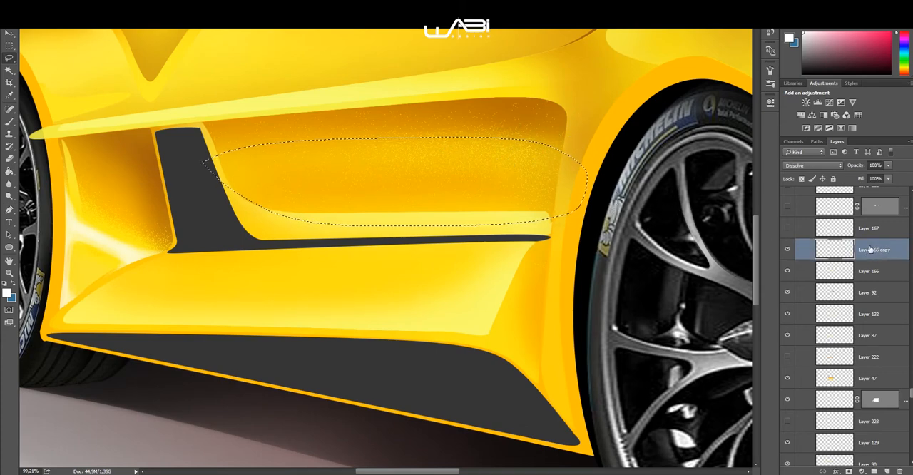
pyautogui.scroll(-3, 383, 226)
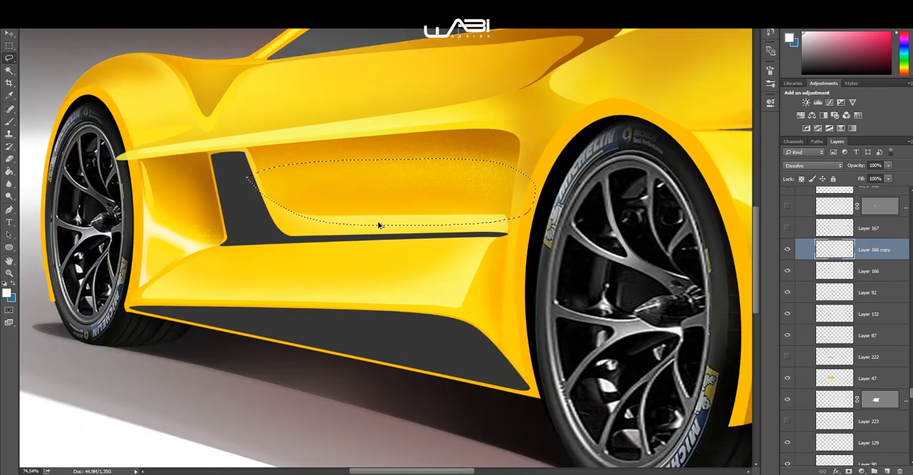
pyautogui.moveTo(378, 230); pyautogui.dragTo(408, 207)
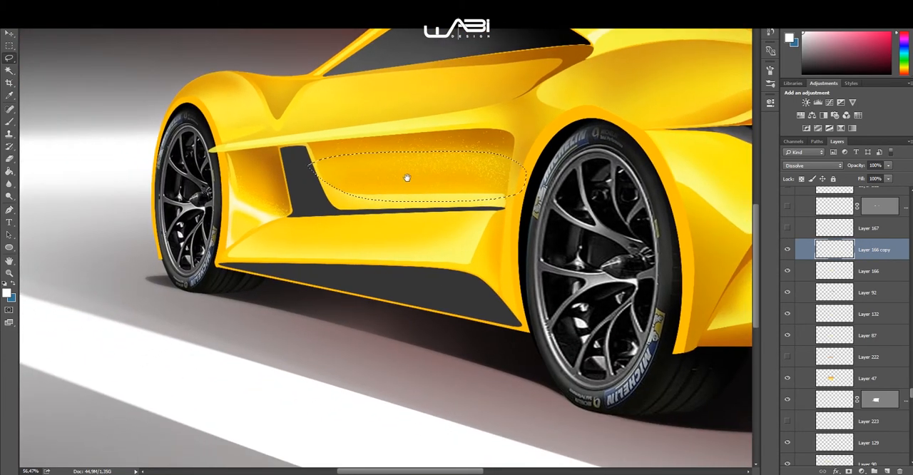
# Step: Show the door recess highlights from Layer 167 to Layer 212 and set Layer 212's opacity to 42%
pyautogui.click(788, 227)
pyautogui.scroll(2, 816, 227)
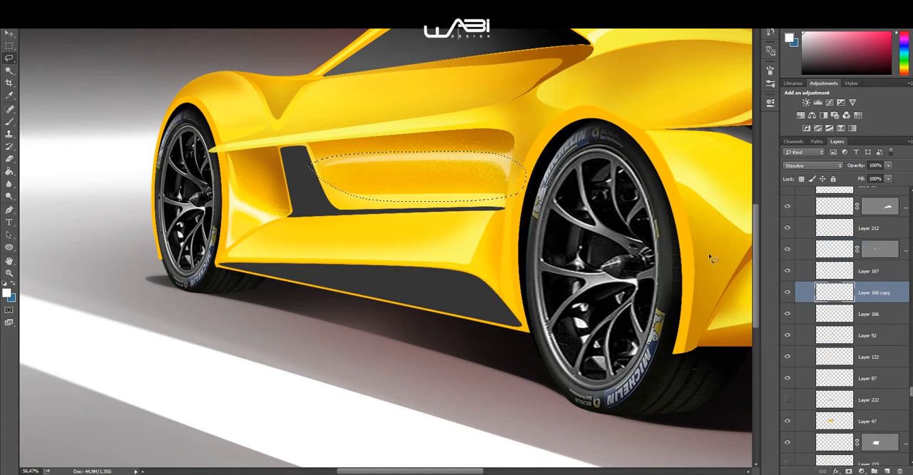
pyautogui.scroll(1, 870, 249)
pyautogui.click(871, 248)
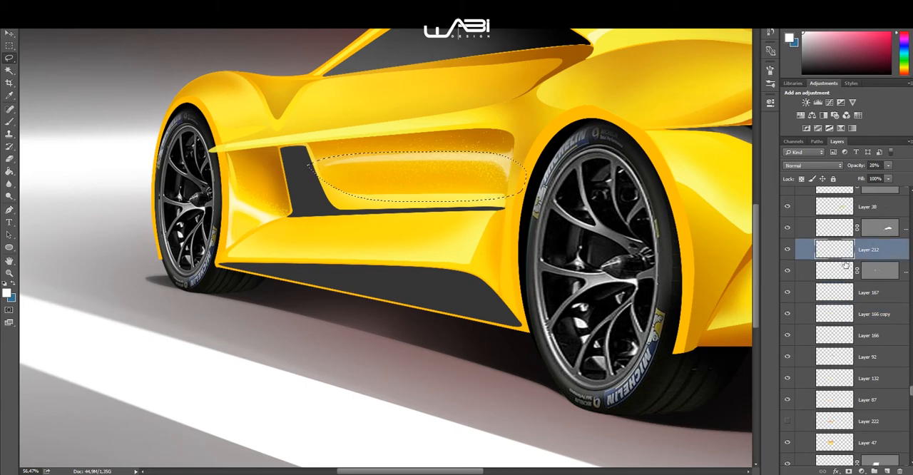
pyautogui.moveTo(860, 169)
pyautogui.mouseDown()
pyautogui.moveTo(884, 171)
pyautogui.moveTo(862, 174)
pyautogui.mouseUp()
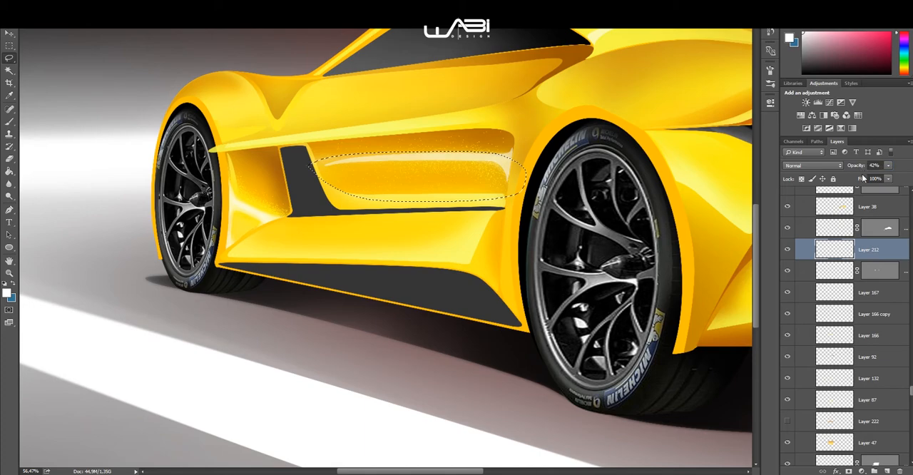
# Step: Clear the lasso selection from the door recess
pyautogui.scroll(2, 815, 265)
pyautogui.scroll(1, 814, 264)
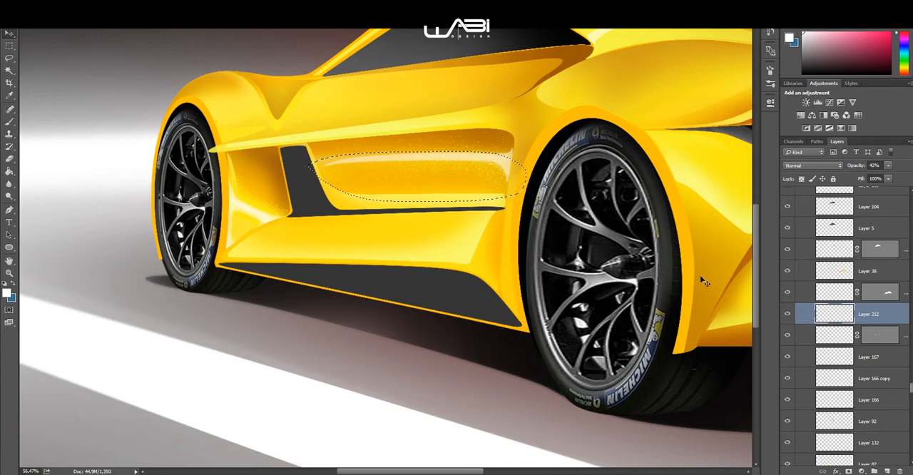
pyautogui.click(788, 248)
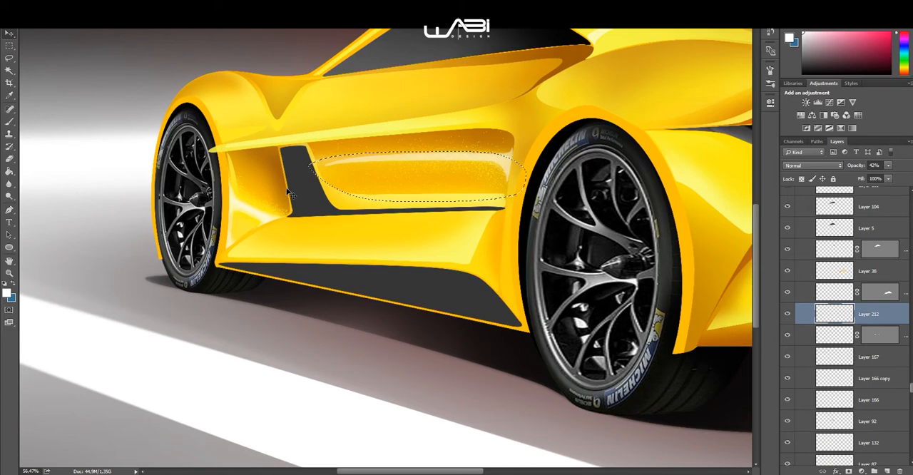
pyautogui.hotkey('ctrl', 'z')
pyautogui.hotkey('ctrl', 'd')
pyautogui.scroll(-1, 284, 214)
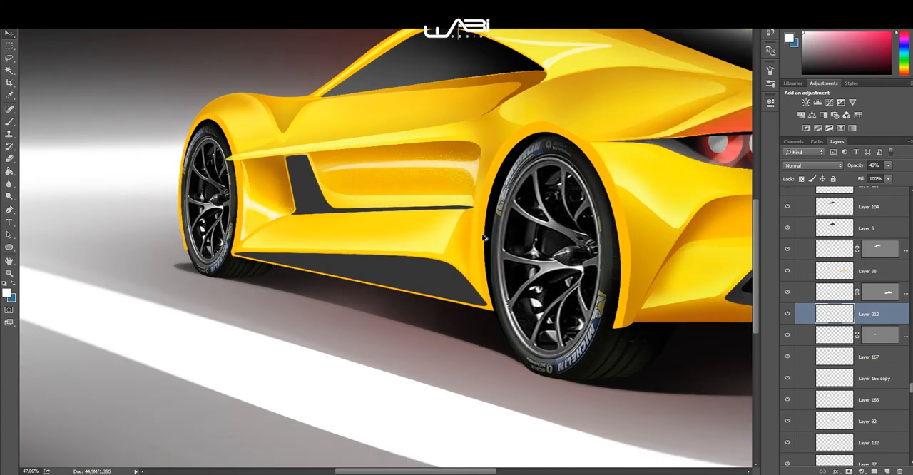
# Step: Show the side window's reflection on Layer 105
pyautogui.scroll(4, 836, 267)
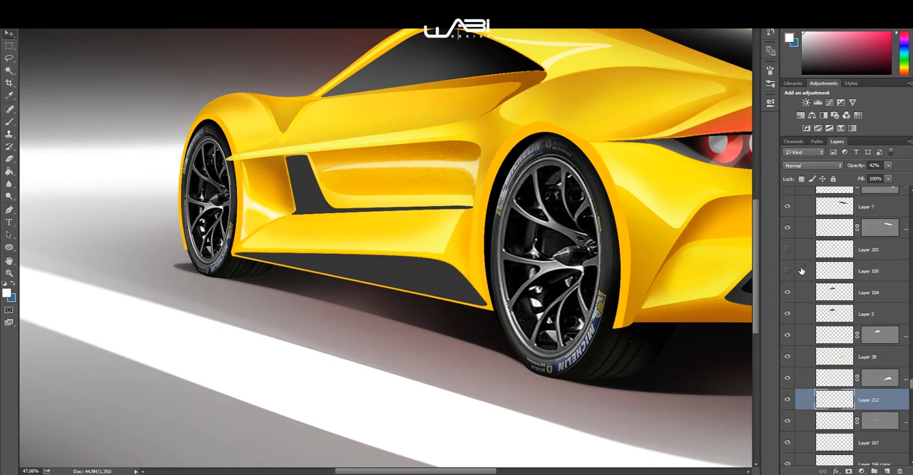
pyautogui.click(787, 250)
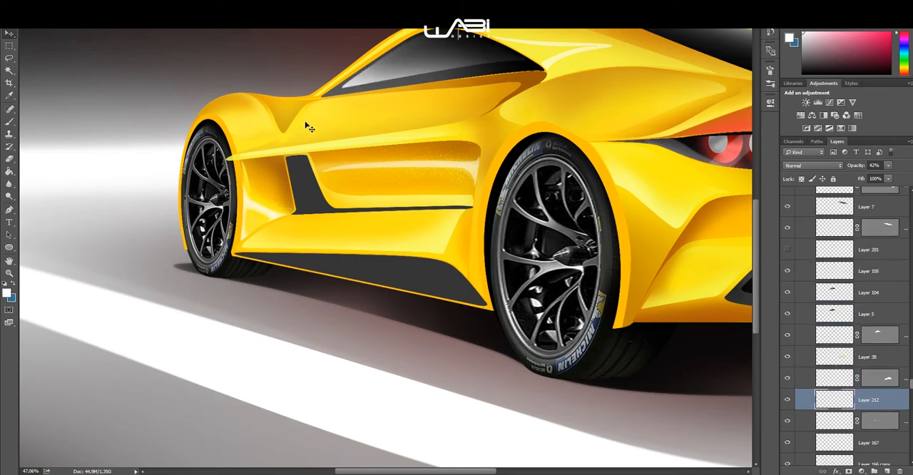
pyautogui.scroll(-1, 383, 129)
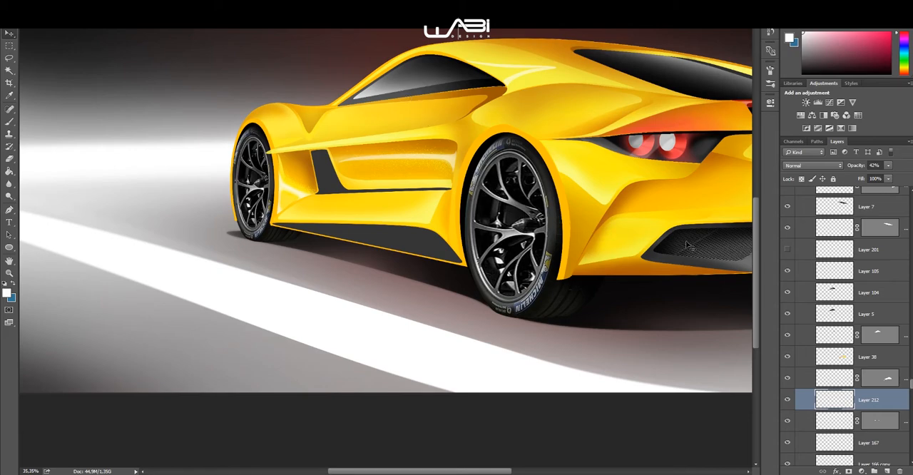
# Step: Show Layer 216 and the masked layer below it along the rear bumper's lower edge, and hide Layer 163
pyautogui.scroll(-5, 790, 261)
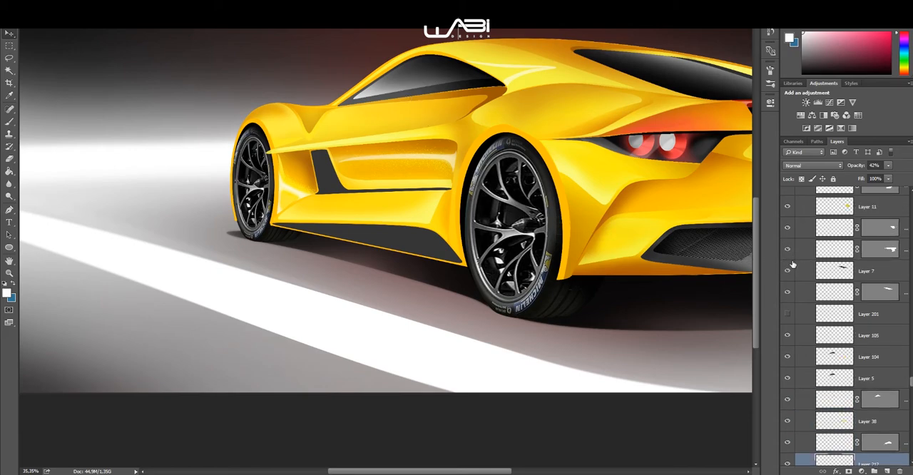
pyautogui.click(787, 249)
pyautogui.click(787, 228)
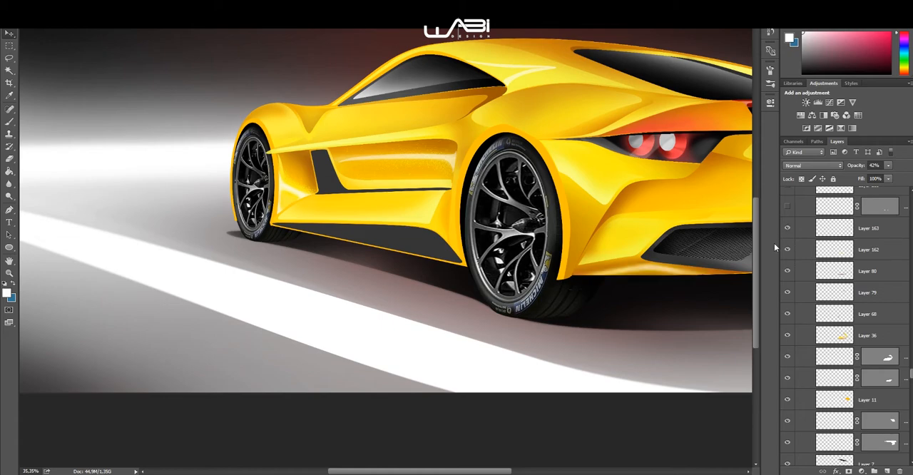
pyautogui.moveTo(679, 296); pyautogui.dragTo(499, 275)
pyautogui.scroll(4, 499, 276)
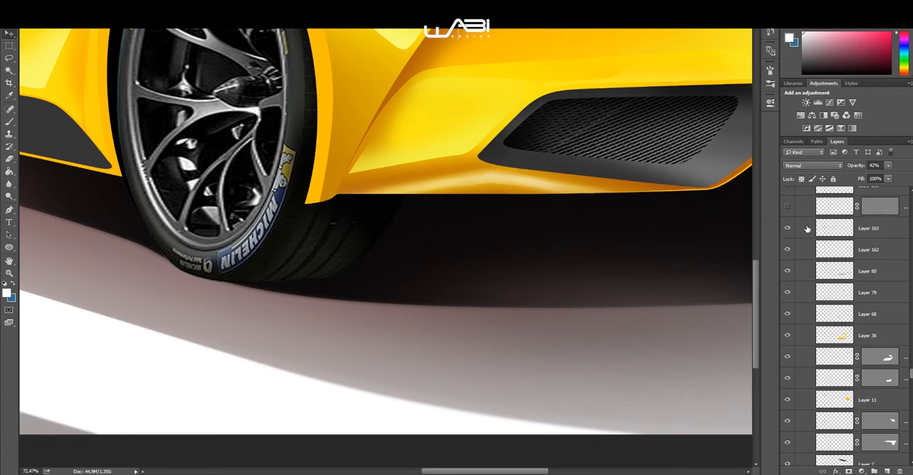
pyautogui.scroll(1, 807, 229)
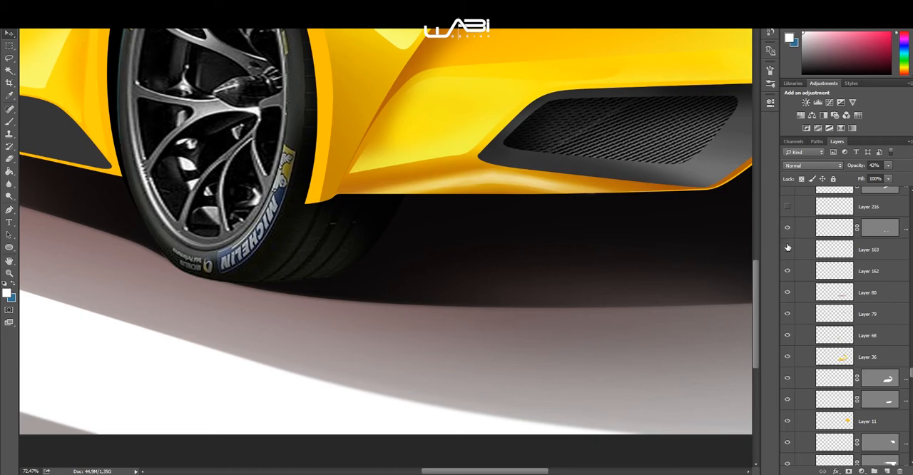
pyautogui.click(787, 247)
pyautogui.click(789, 210)
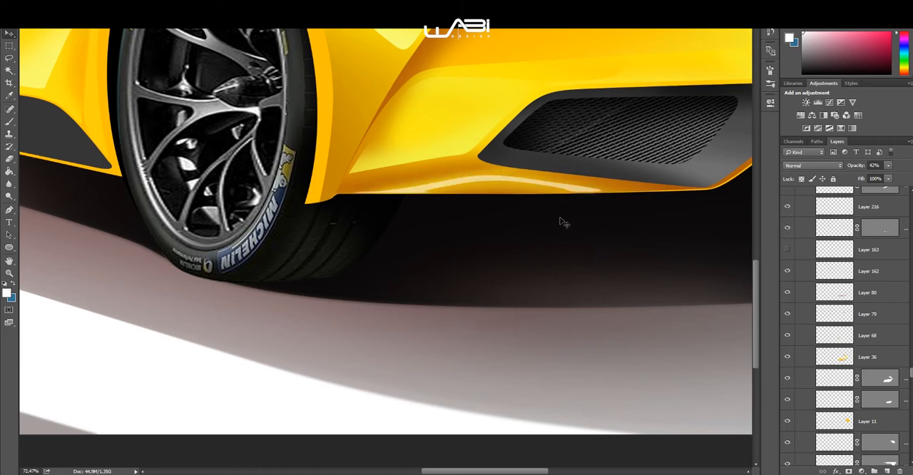
# Step: Show the masked layer directly above Layer 180 on the car's rear body
pyautogui.scroll(-6, 542, 221)
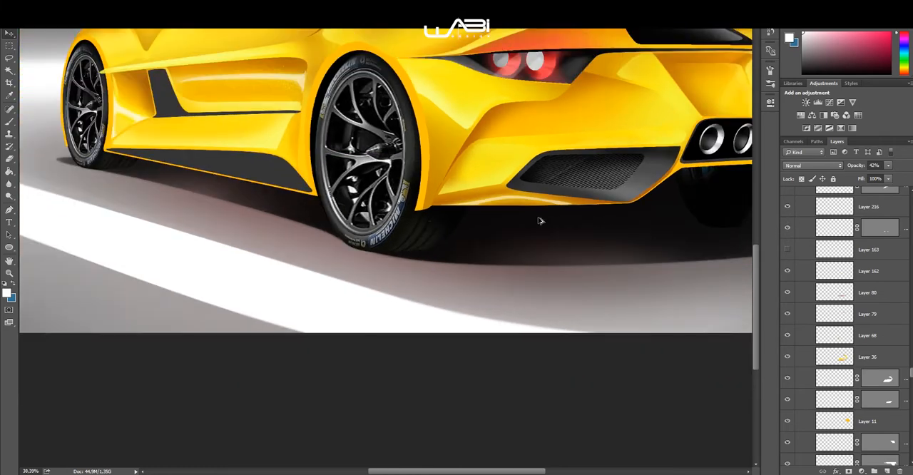
pyautogui.scroll(3, 538, 295)
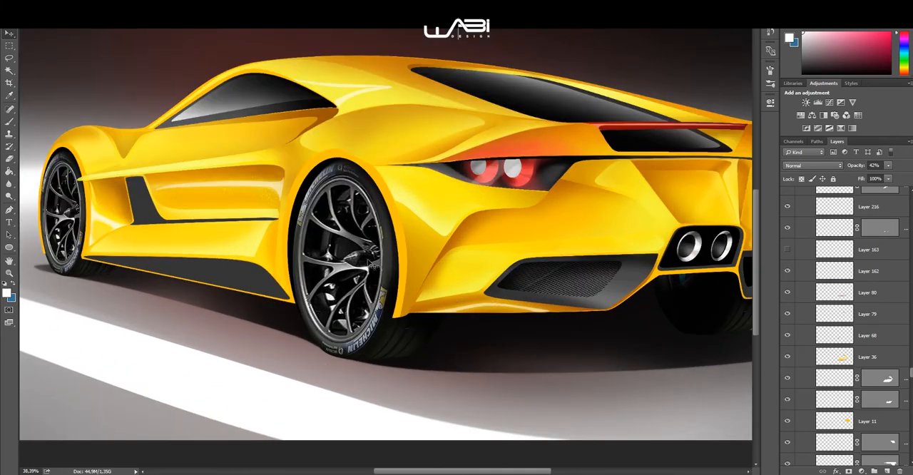
pyautogui.click(788, 250)
pyautogui.scroll(1, 792, 254)
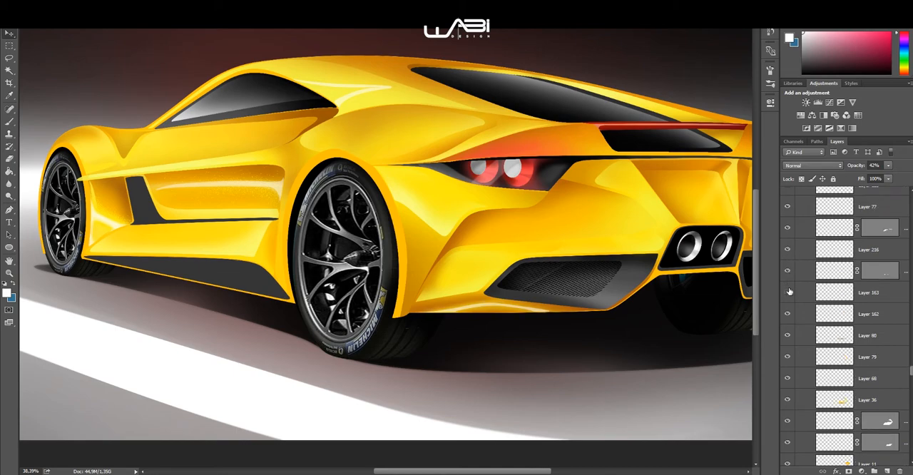
pyautogui.scroll(2, 789, 292)
pyautogui.click(788, 250)
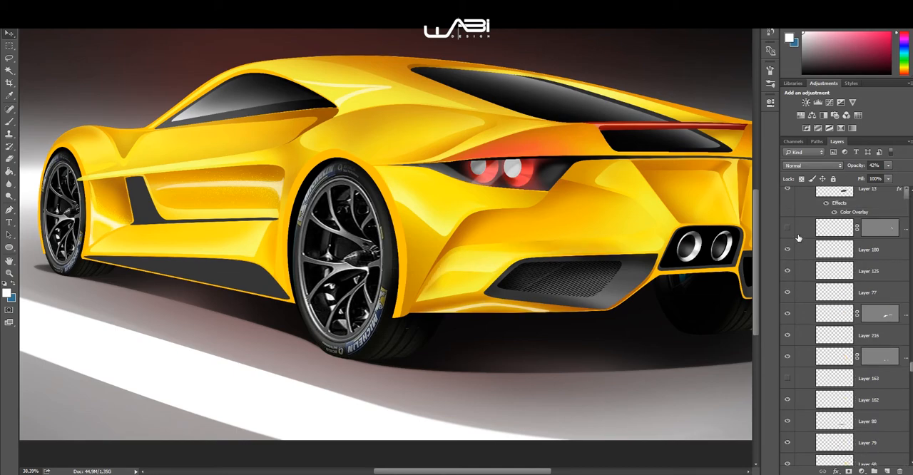
pyautogui.click(788, 228)
pyautogui.scroll(-2, 546, 245)
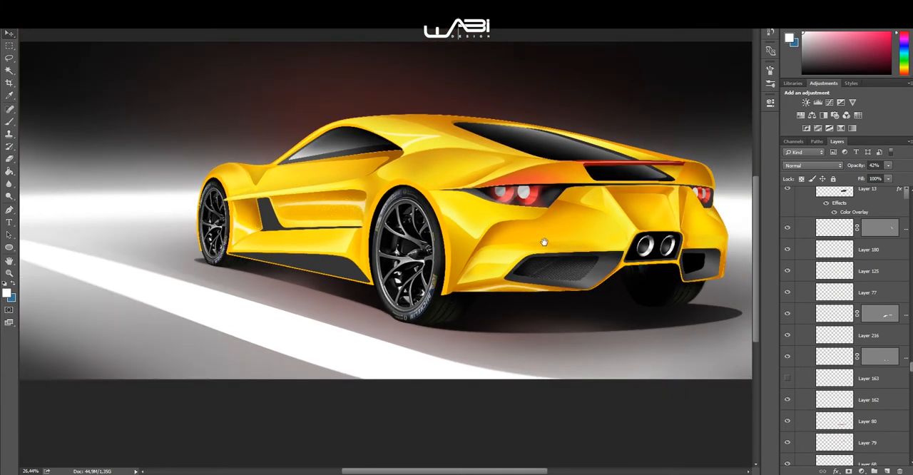
# Step: Show Layer 118 and Layer 173 to add shading to the left rear bumper vent
pyautogui.scroll(3, 825, 240)
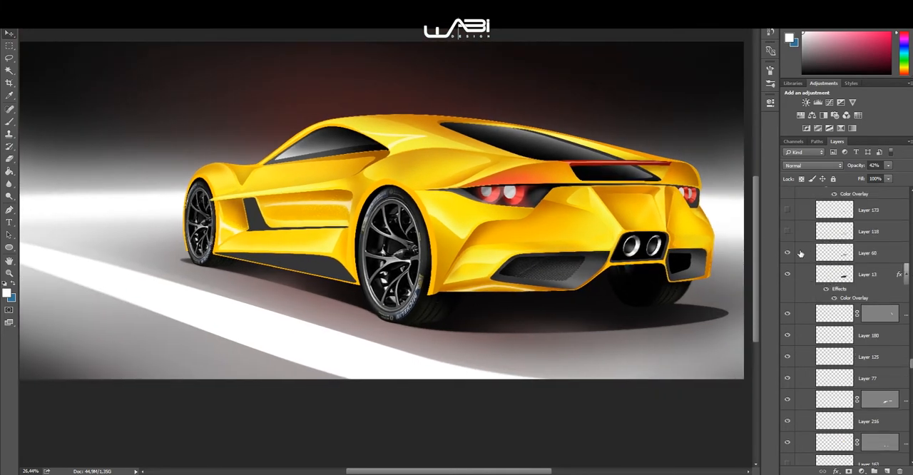
pyautogui.click(788, 232)
pyautogui.click(788, 232)
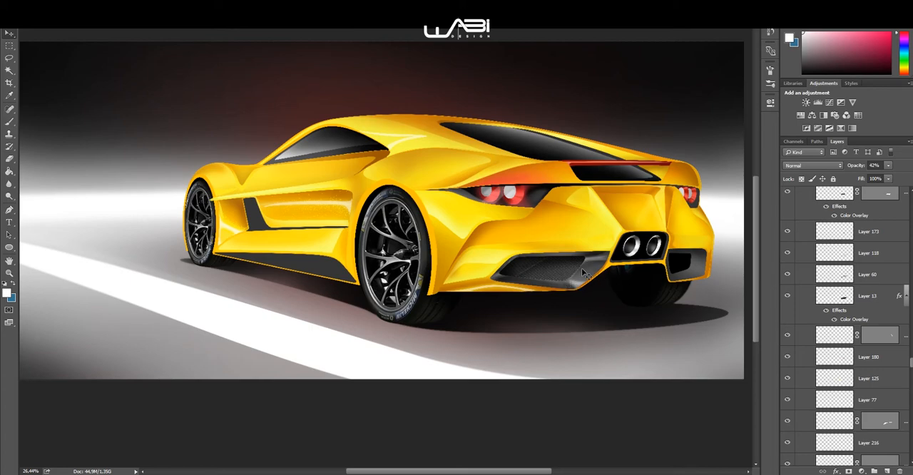
pyautogui.scroll(3, 577, 270)
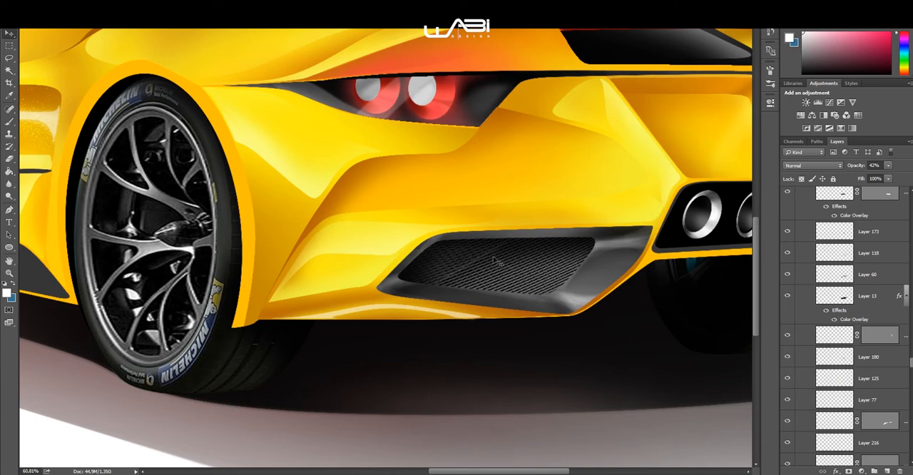
pyautogui.scroll(-5, 431, 227)
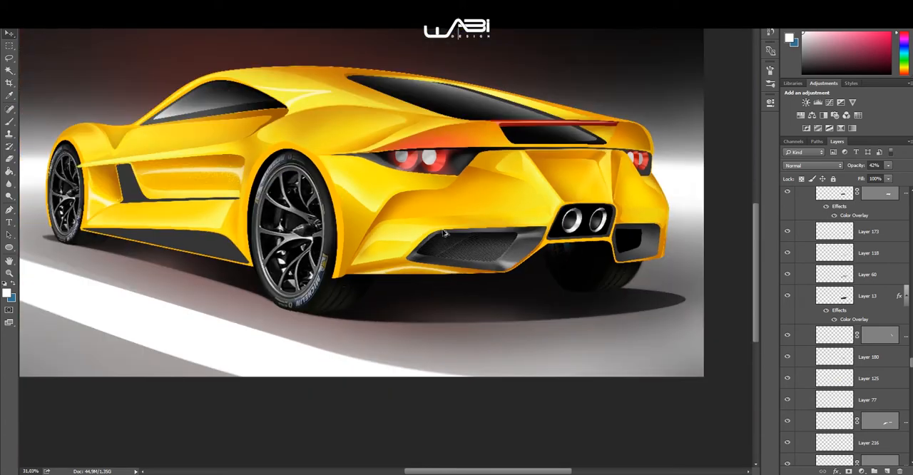
# Step: Show Layer 122, Layer 186, Layer 200 and the masked layer directly above them for the right rear bumper vent
pyautogui.scroll(3, 467, 247)
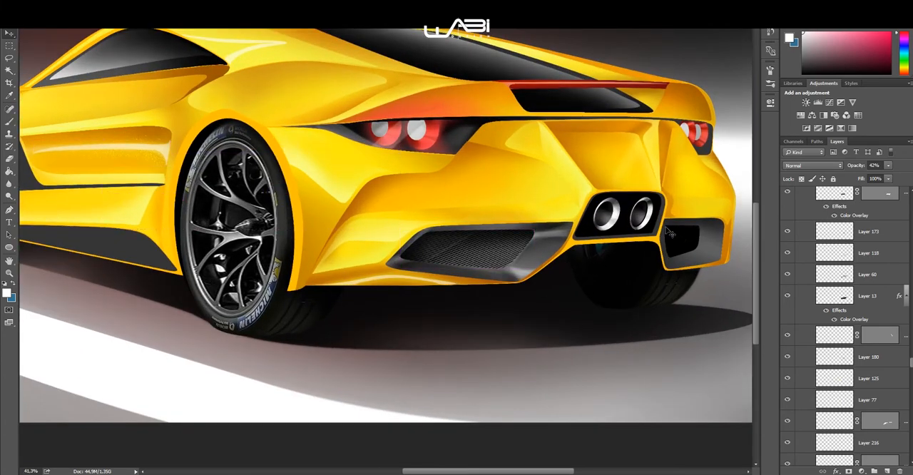
pyautogui.scroll(2, 824, 233)
pyautogui.scroll(2, 822, 243)
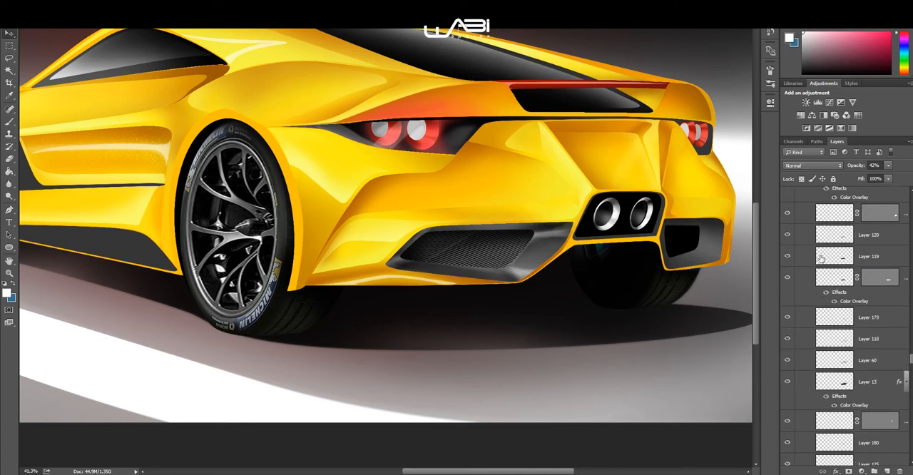
pyautogui.scroll(-1, 835, 316)
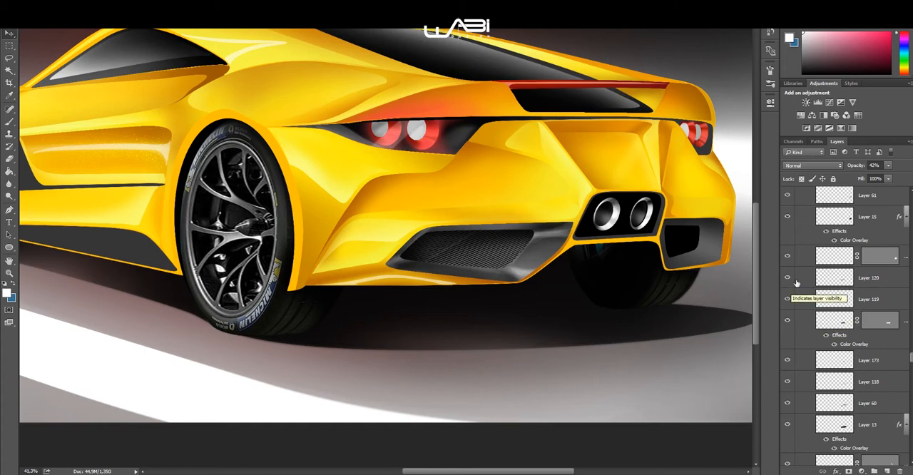
pyautogui.scroll(8, 830, 310)
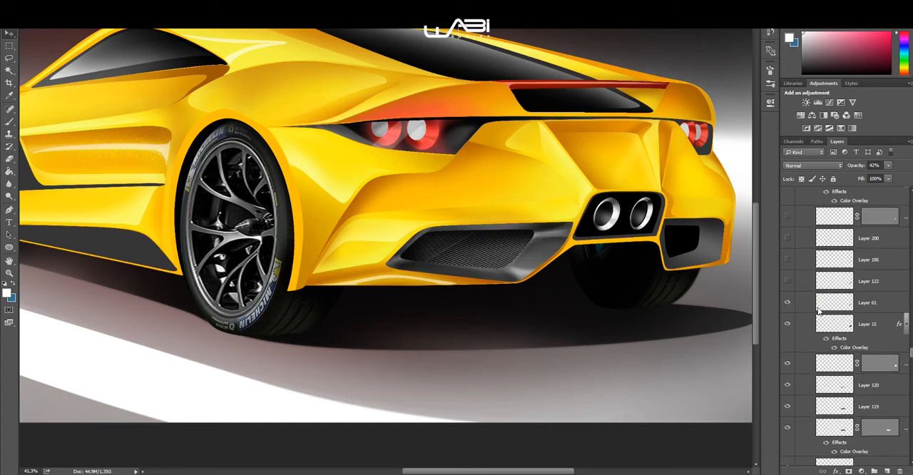
pyautogui.moveTo(790, 285); pyautogui.dragTo(787, 240)
pyautogui.scroll(2, 791, 248)
pyautogui.scroll(1, 791, 257)
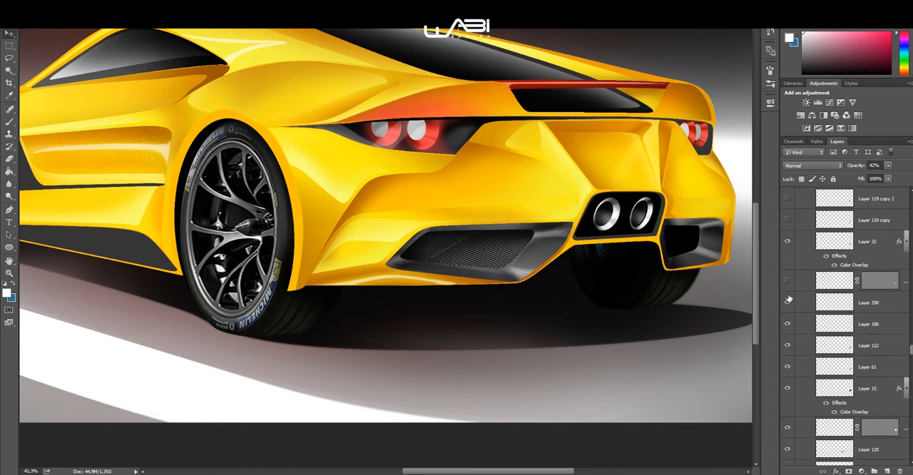
pyautogui.click(787, 280)
# Step: Show Layer 119 copy and Layer 119 copy 2 to add the mesh inside the right rear bumper vent
pyautogui.scroll(2, 792, 256)
pyautogui.moveTo(788, 263); pyautogui.dragTo(787, 236)
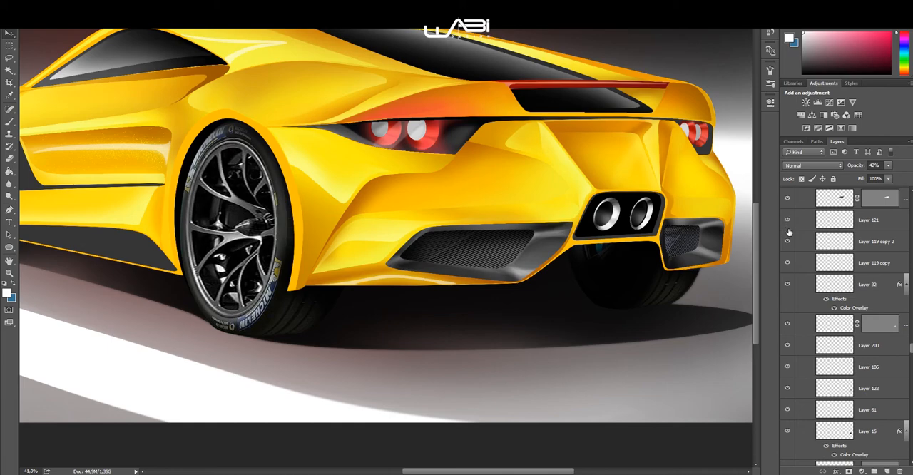
pyautogui.scroll(2, 790, 250)
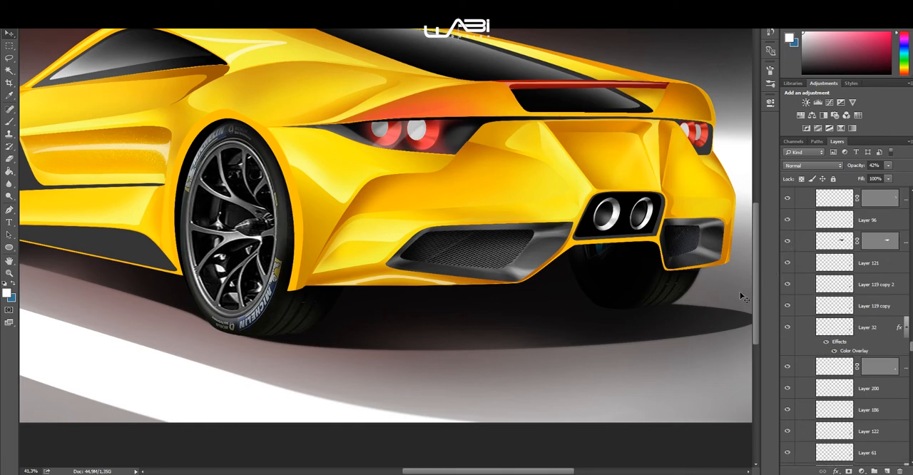
pyautogui.scroll(4, 638, 253)
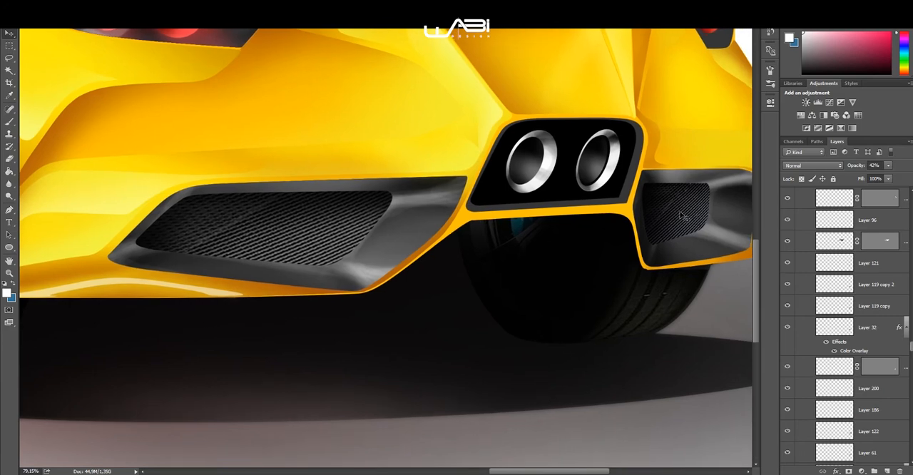
pyautogui.scroll(-4, 686, 211)
pyautogui.moveTo(609, 240); pyautogui.dragTo(624, 253)
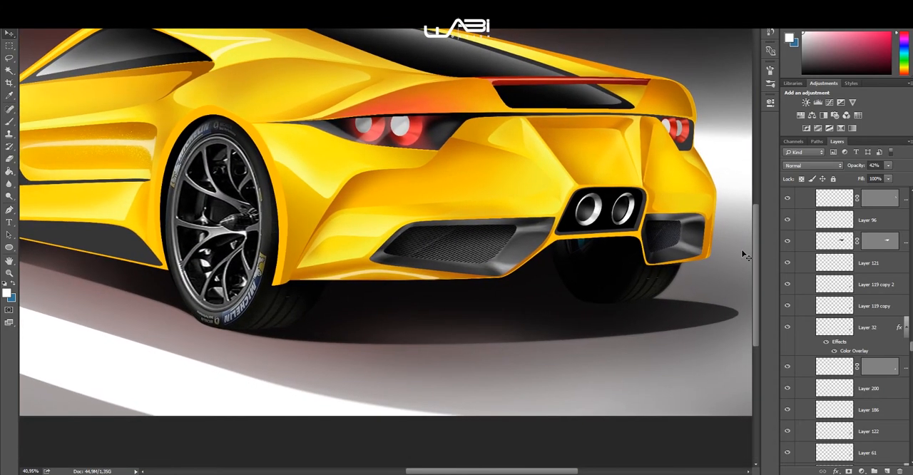
# Step: Show Layer 245 and Layer 246, which sit above Layer 22
pyautogui.scroll(2, 790, 250)
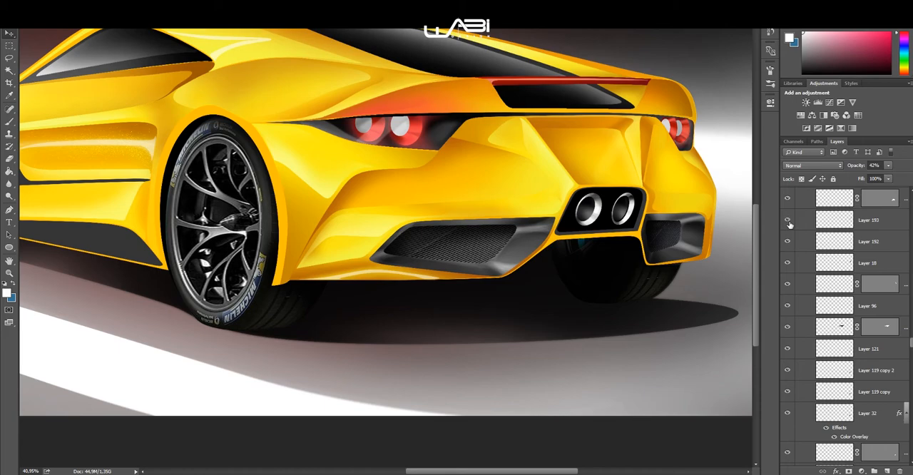
pyautogui.scroll(3, 789, 235)
pyautogui.scroll(-2, 763, 228)
pyautogui.scroll(-1, 763, 227)
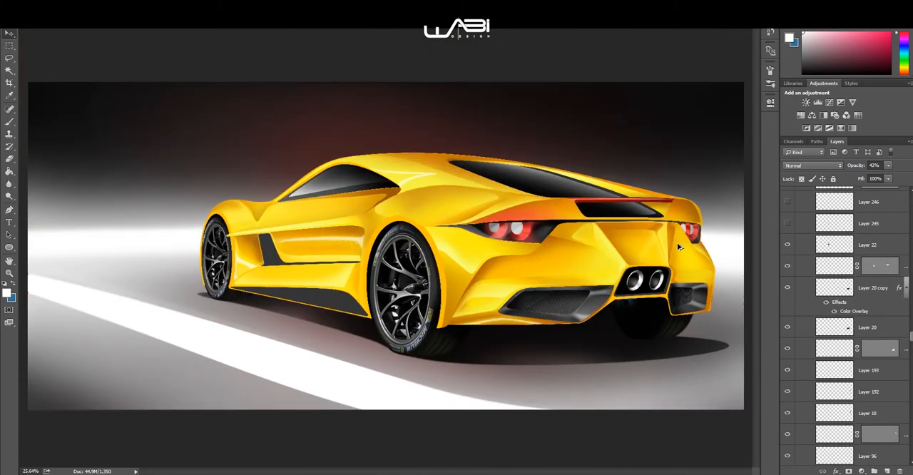
pyautogui.click(788, 209)
pyautogui.scroll(1, 549, 267)
pyautogui.moveTo(572, 268); pyautogui.dragTo(570, 256)
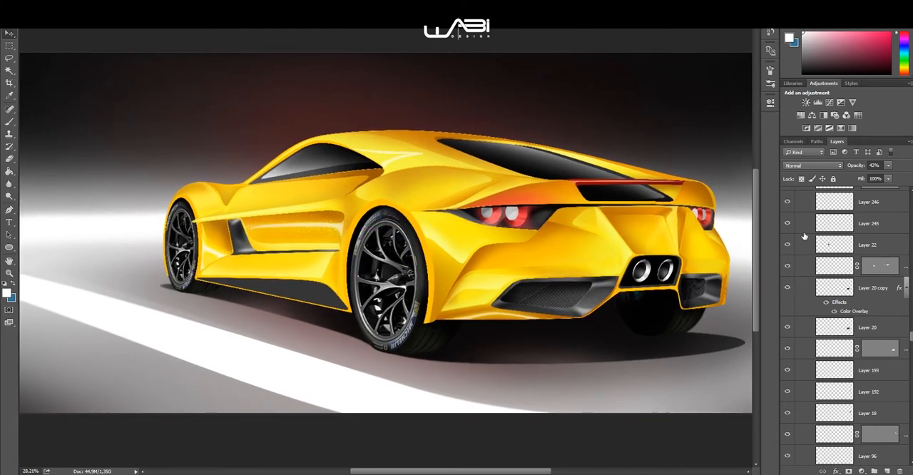
# Step: Show Layer 133, Layer 160, Layer 160 copy, Layer 161 and the masked layer above them for the bodywork behind the rear wheel
pyautogui.scroll(-5, 792, 249)
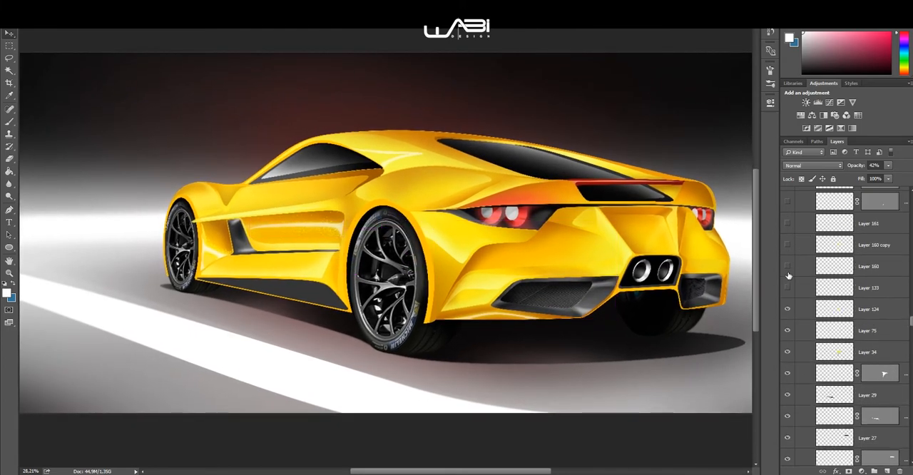
pyautogui.moveTo(788, 286); pyautogui.dragTo(789, 227)
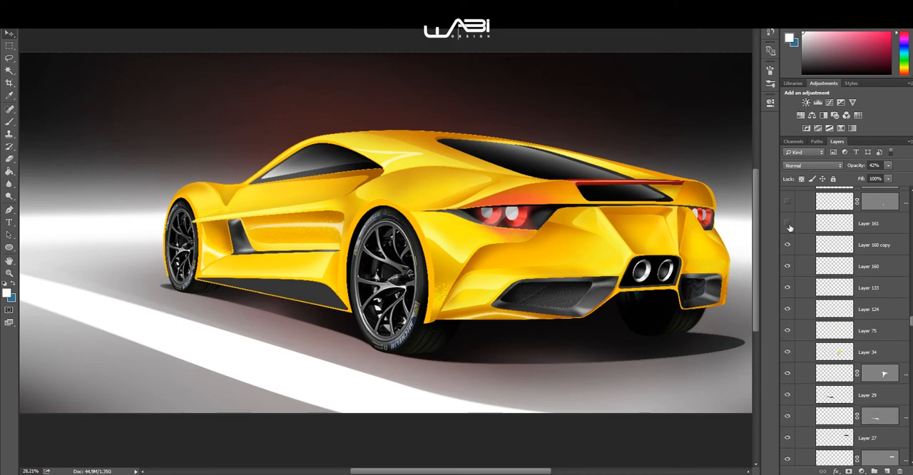
pyautogui.scroll(12, 391, 314)
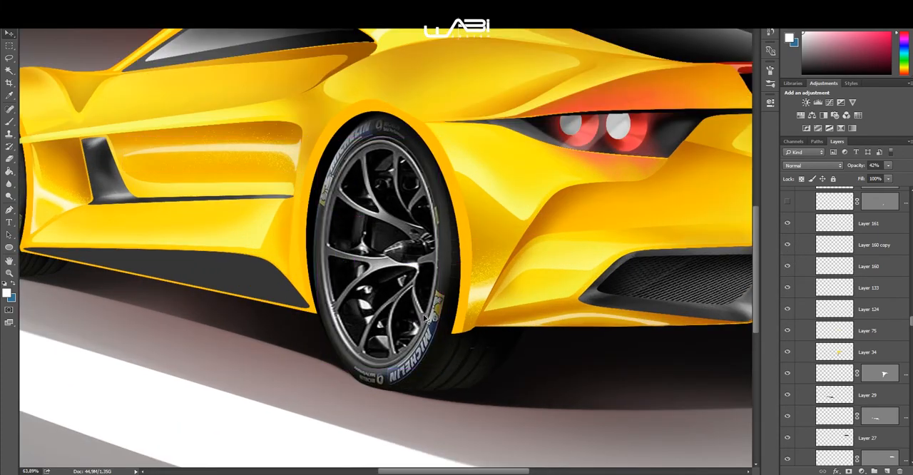
pyautogui.scroll(-3, 467, 320)
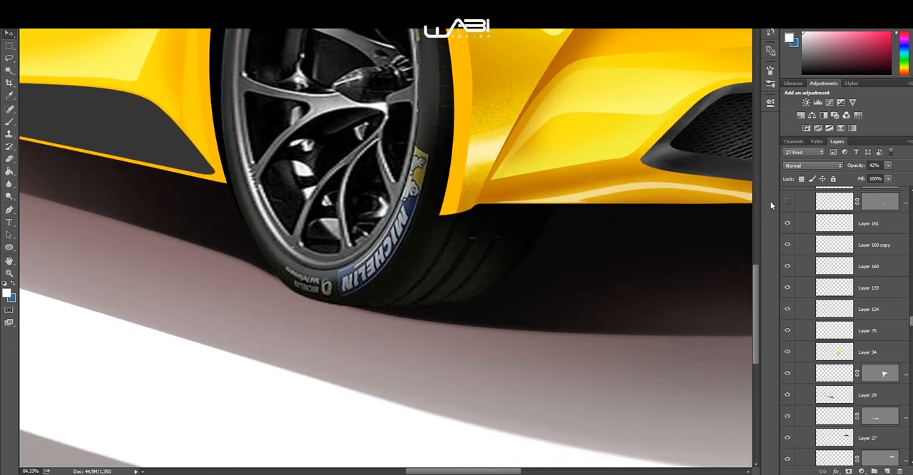
pyautogui.scroll(1, 806, 241)
pyautogui.click(787, 224)
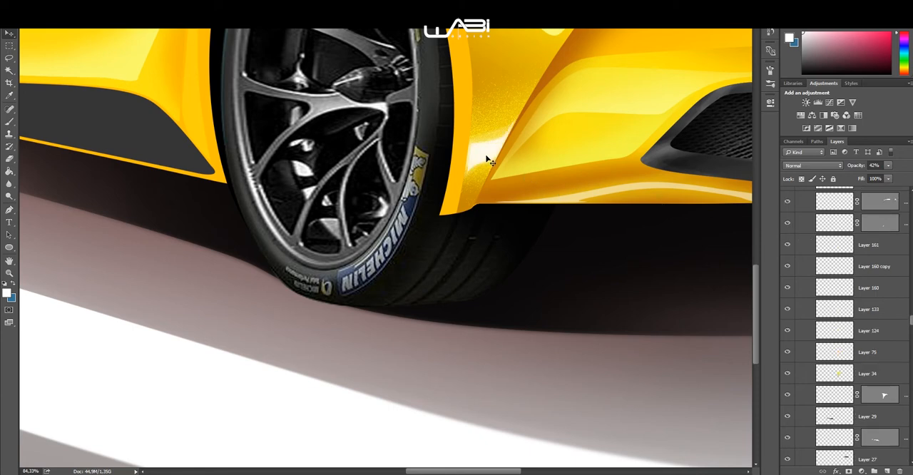
# Step: Hide Layer 161 on the bodywork behind the rear wheel
pyautogui.scroll(-2, 505, 163)
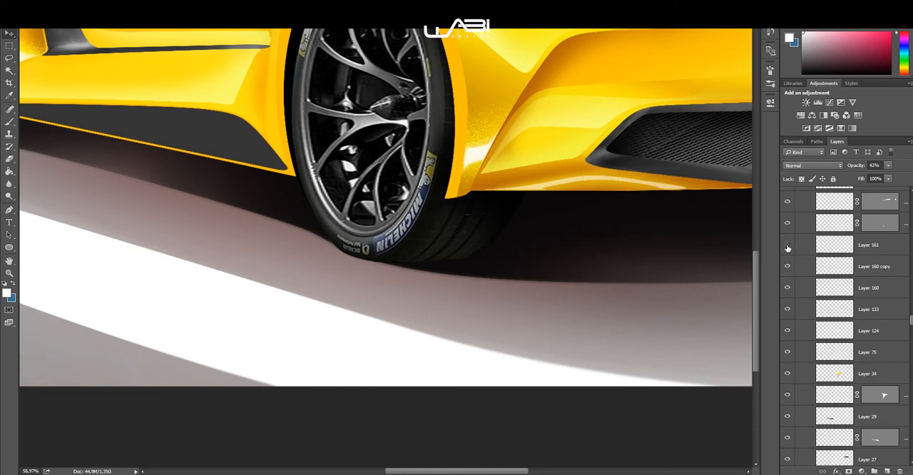
pyautogui.scroll(-2, 535, 216)
pyautogui.moveTo(563, 203); pyautogui.dragTo(546, 268)
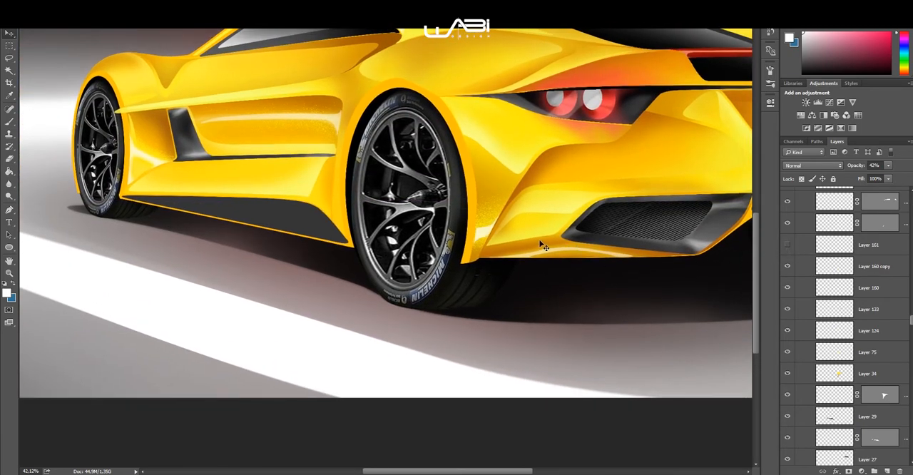
# Step: Show the highlight layers above the tail light: Layer 168 copy, the masked layer, Layer 194, Layer 197, Layer 197 copy and Layer 197 copy 2
pyautogui.scroll(-1, 535, 246)
pyautogui.scroll(1, 795, 237)
pyautogui.scroll(4, 795, 237)
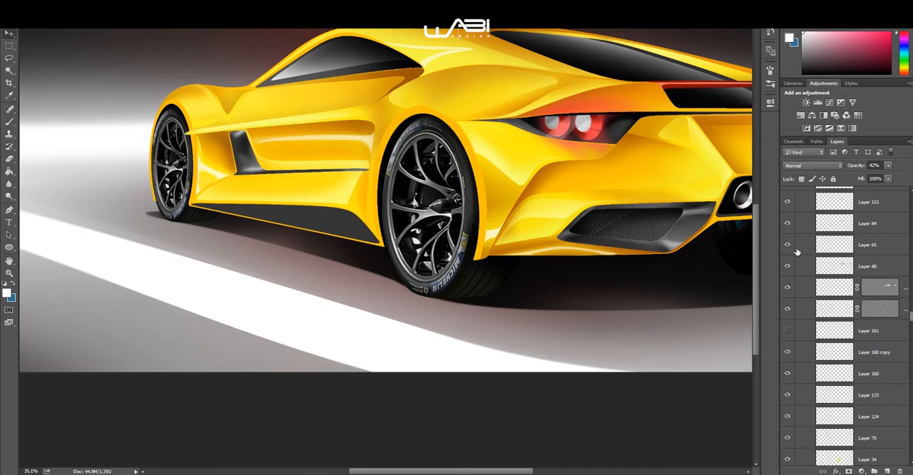
pyautogui.scroll(-1, 702, 243)
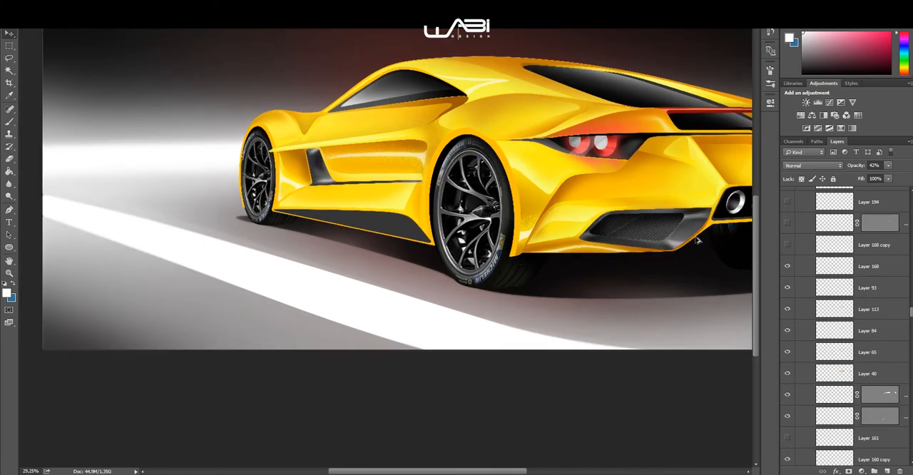
pyautogui.scroll(3, 667, 139)
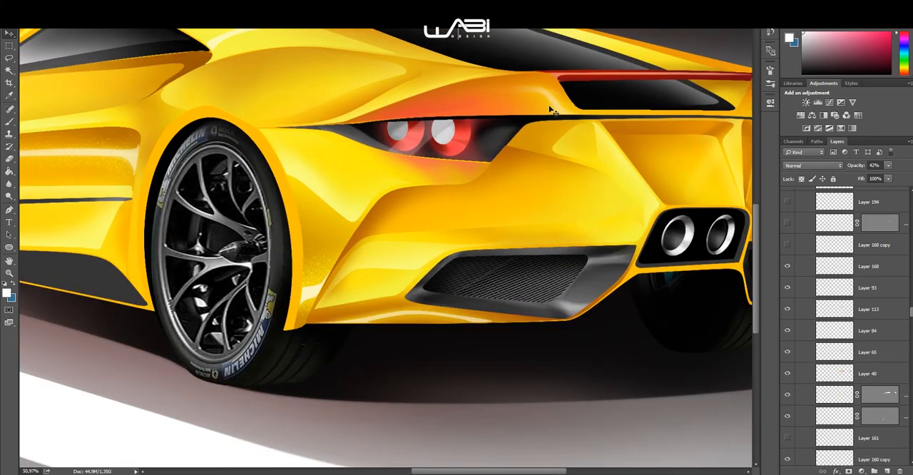
pyautogui.scroll(2, 532, 107)
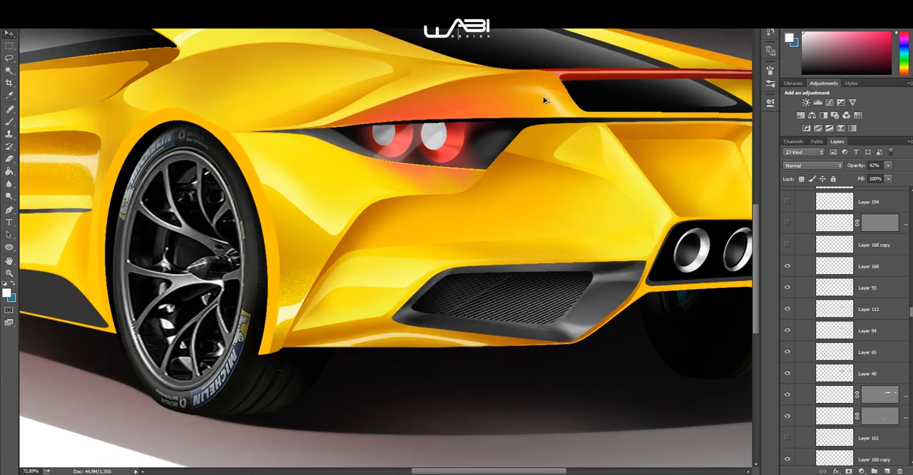
pyautogui.moveTo(788, 246); pyautogui.dragTo(788, 221)
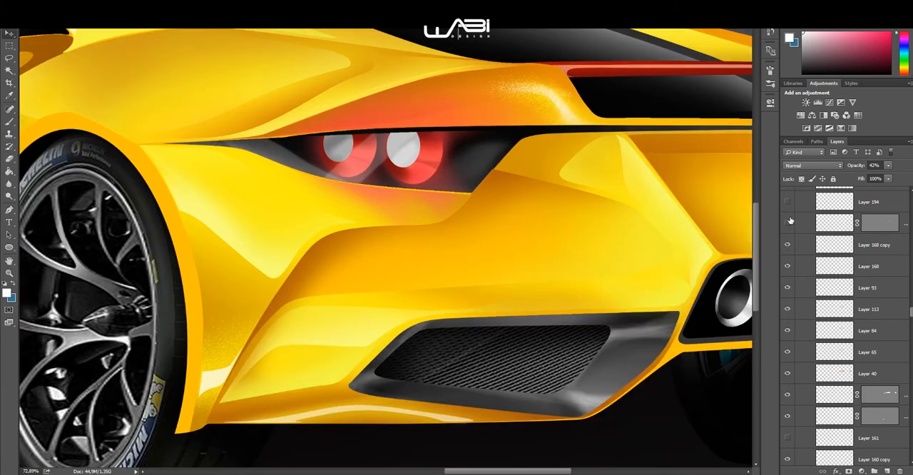
pyautogui.scroll(3, 792, 225)
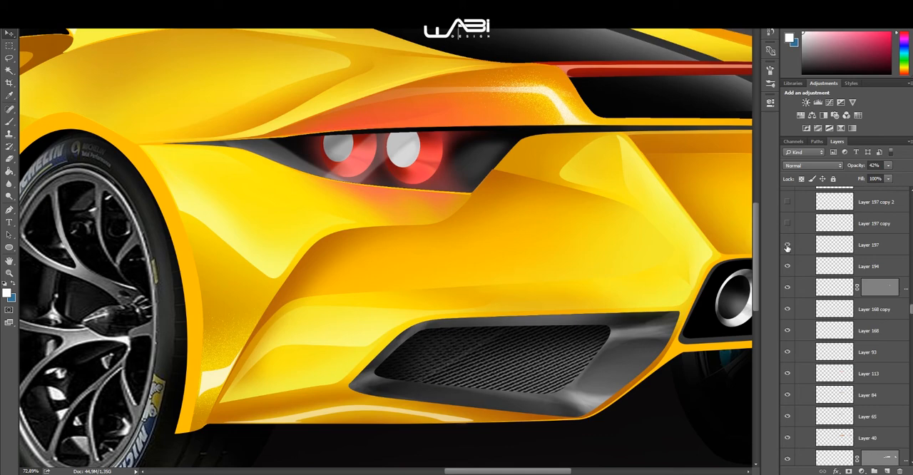
pyautogui.scroll(-6, 520, 216)
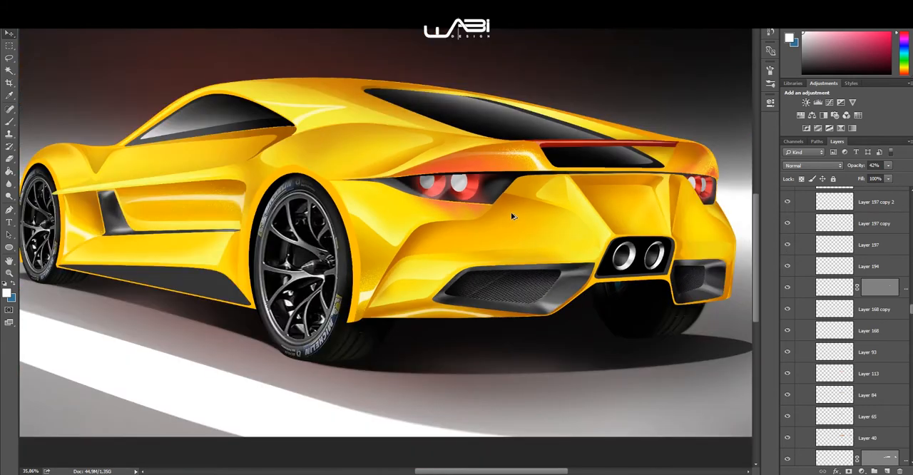
# Step: Show Layer 198 and the masked layer directly above it, which add the highlight over the far tail light
pyautogui.scroll(1, 524, 219)
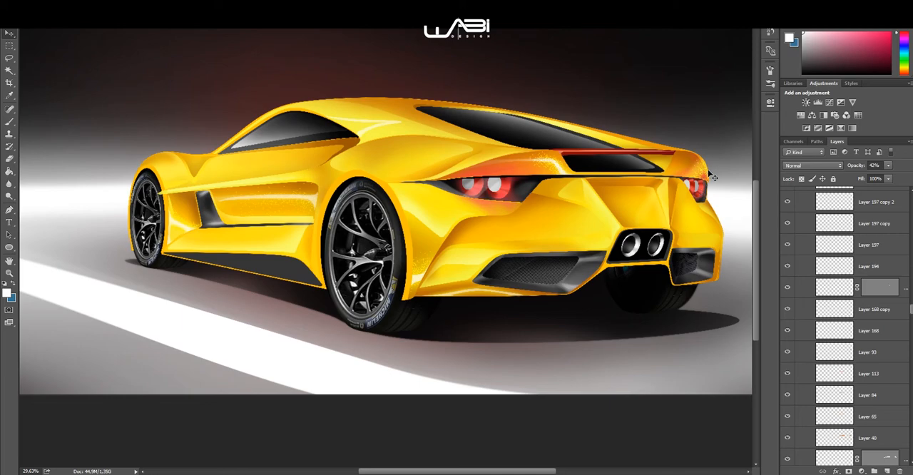
pyautogui.scroll(5, 709, 178)
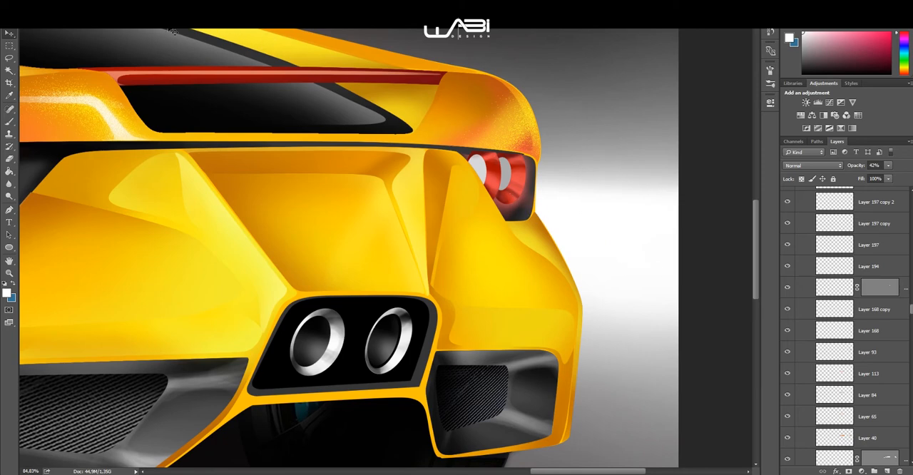
pyautogui.click(9, 60)
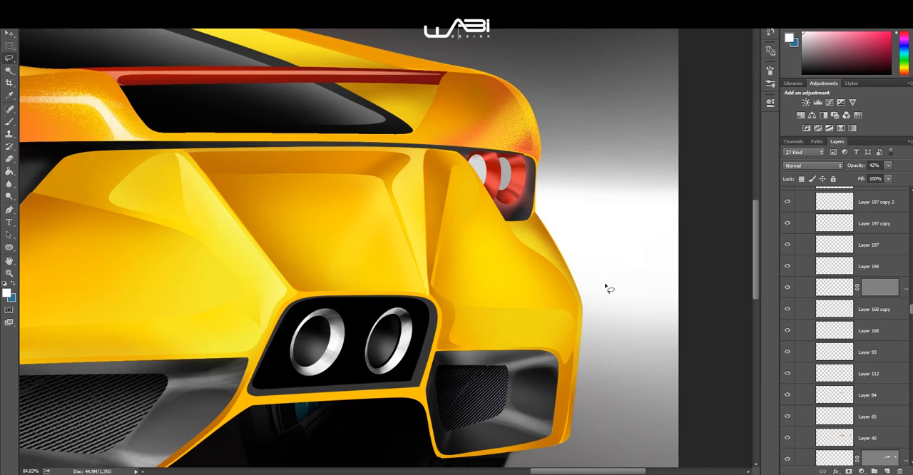
pyautogui.moveTo(629, 329)
pyautogui.mouseDown()
pyautogui.moveTo(582, 152)
pyautogui.moveTo(495, 249)
pyautogui.moveTo(554, 266)
pyautogui.mouseUp()
pyautogui.hotkey('ctrl', 'd')
pyautogui.scroll(3, 806, 254)
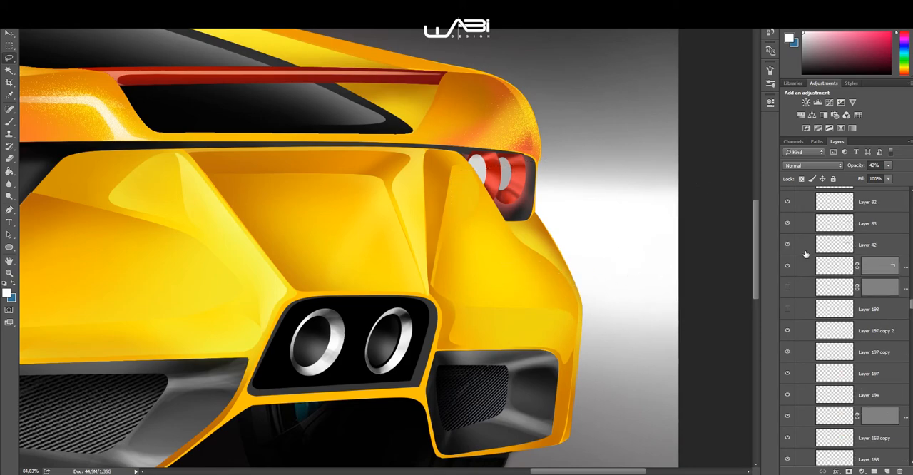
pyautogui.click(787, 308)
pyautogui.click(787, 286)
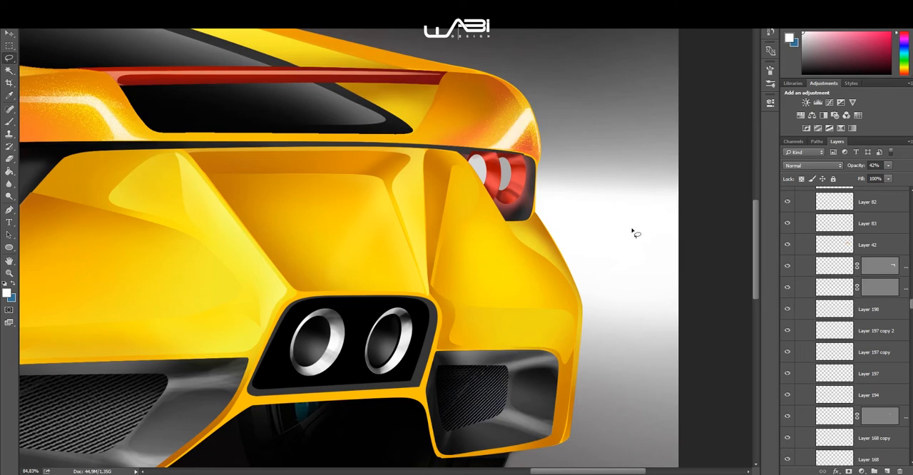
# Step: Show Layer 177 and Layer 178, the hidden layers directly above Layer 95
pyautogui.scroll(-5, 649, 214)
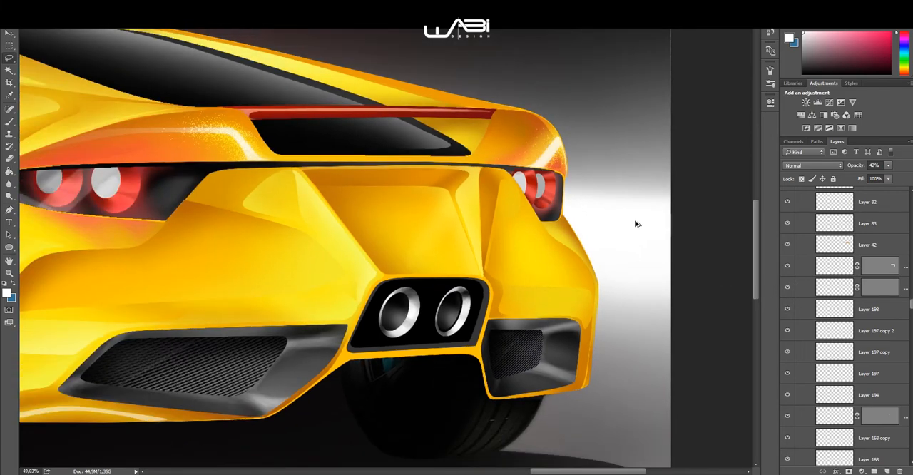
pyautogui.moveTo(504, 236); pyautogui.dragTo(637, 218)
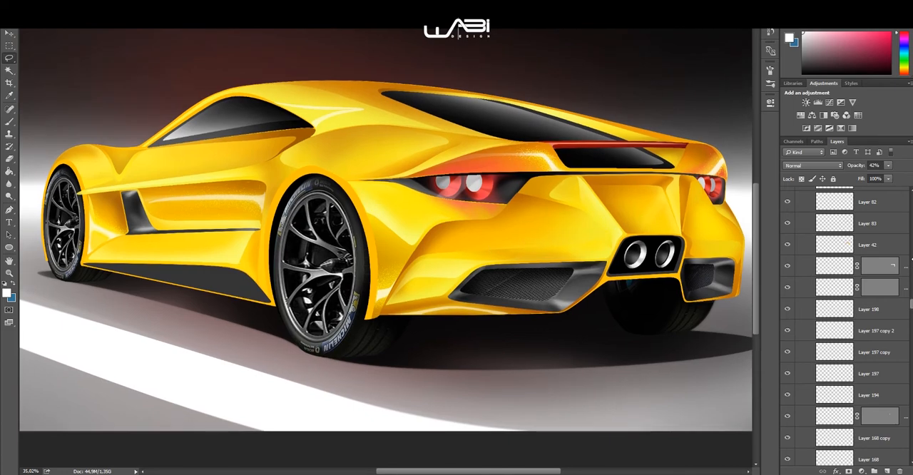
pyautogui.scroll(5, 879, 224)
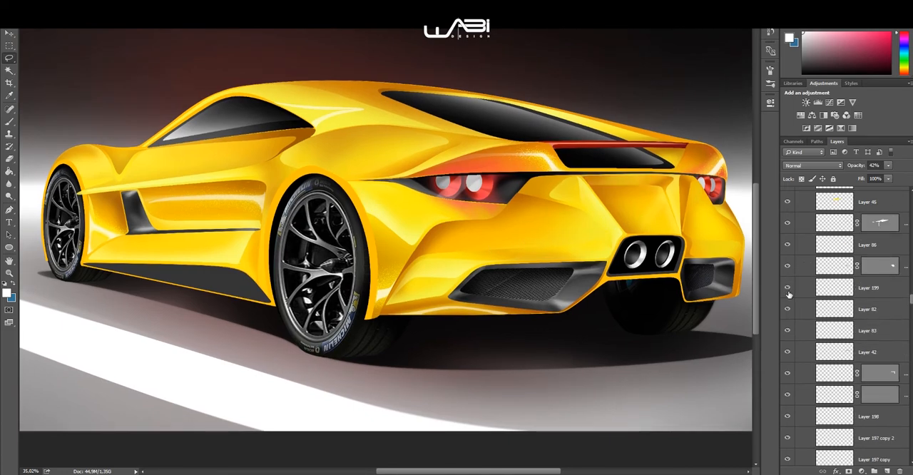
pyautogui.scroll(4, 785, 262)
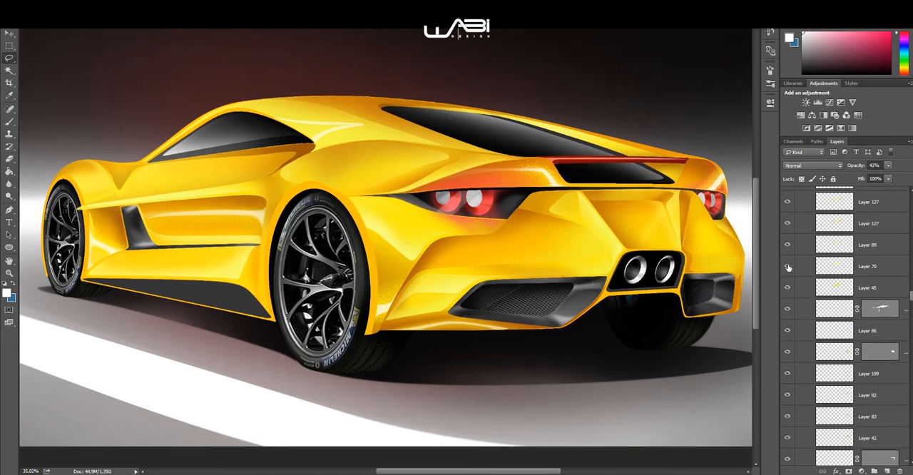
pyautogui.scroll(-1, 547, 259)
pyautogui.moveTo(548, 258); pyautogui.dragTo(522, 256)
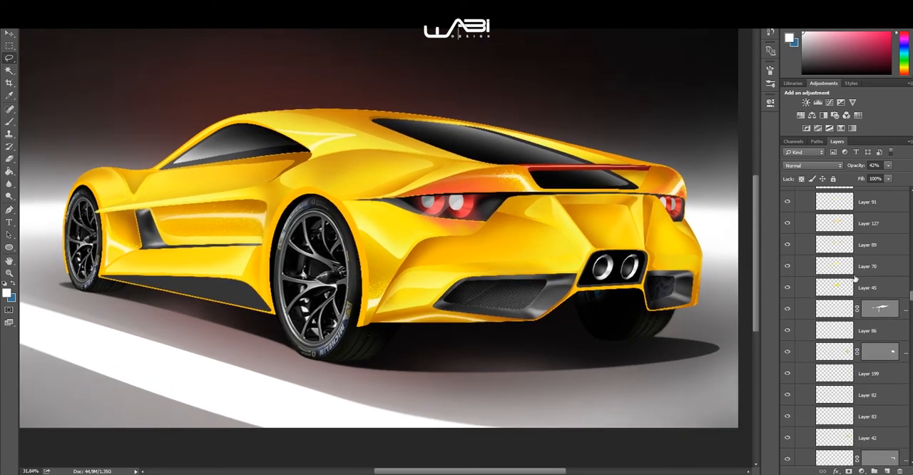
pyautogui.scroll(7, 830, 266)
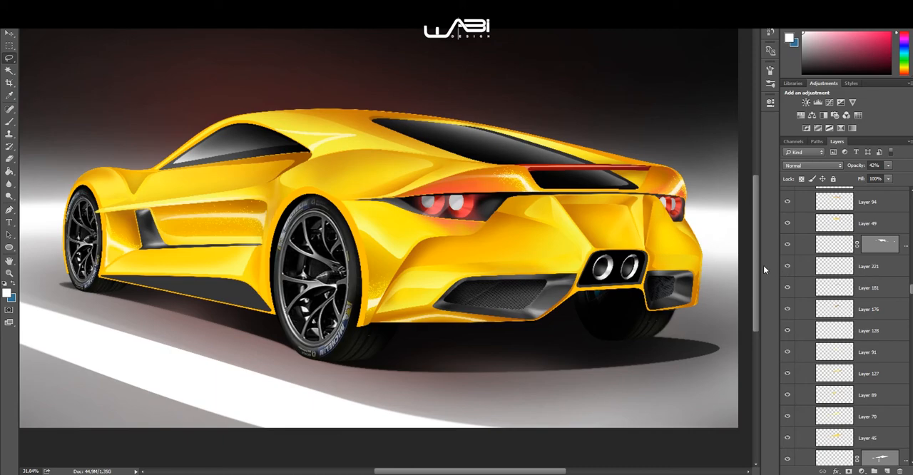
pyautogui.scroll(6, 854, 299)
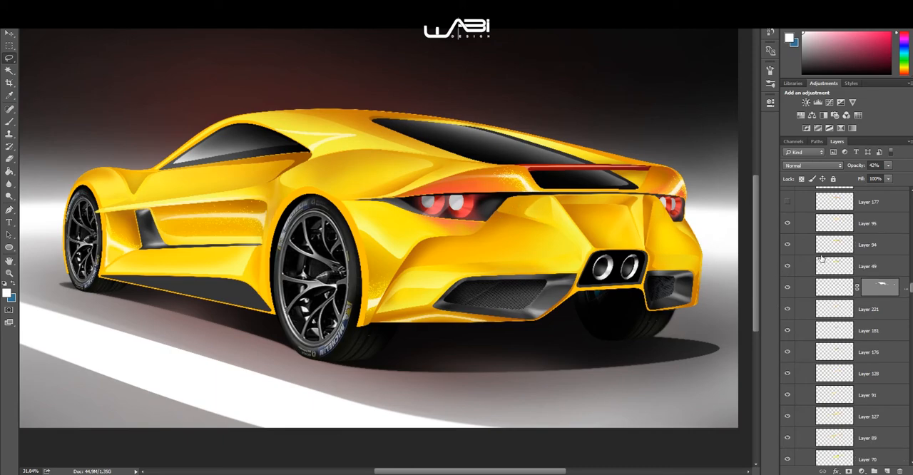
pyautogui.click(788, 270)
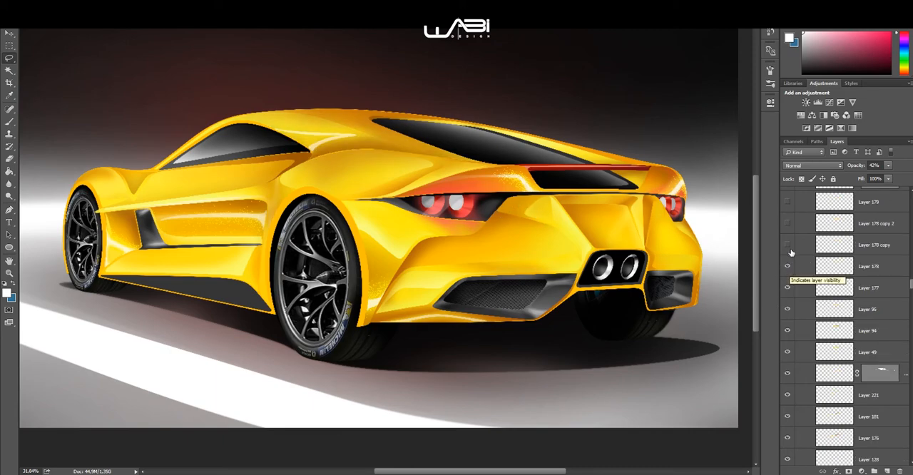
pyautogui.scroll(3, 266, 216)
pyautogui.scroll(-2, 266, 215)
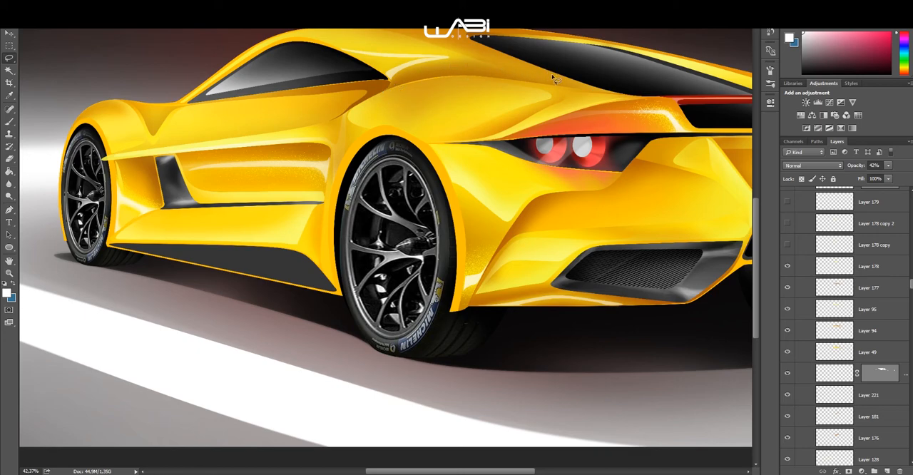
# Step: Toggle Layer 177 off and on to compare its effect, and show Layer 178 copy, Layer 178 copy 2 and Layer 179
pyautogui.click(788, 288)
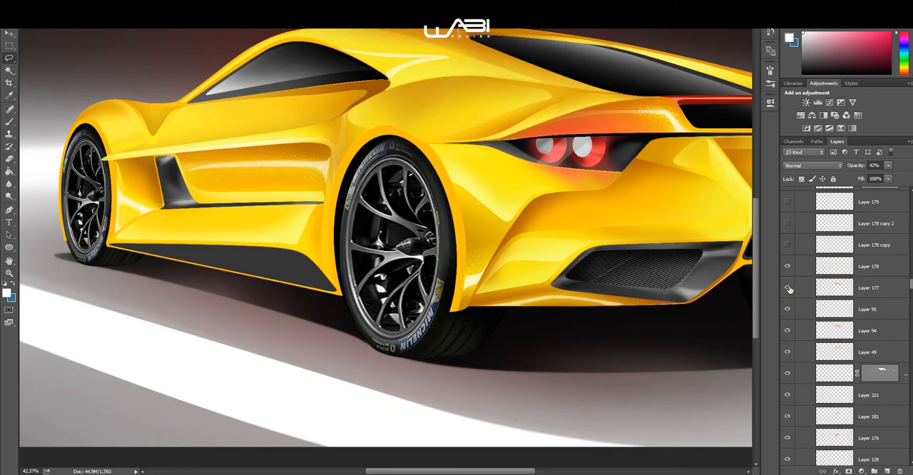
pyautogui.click(788, 288)
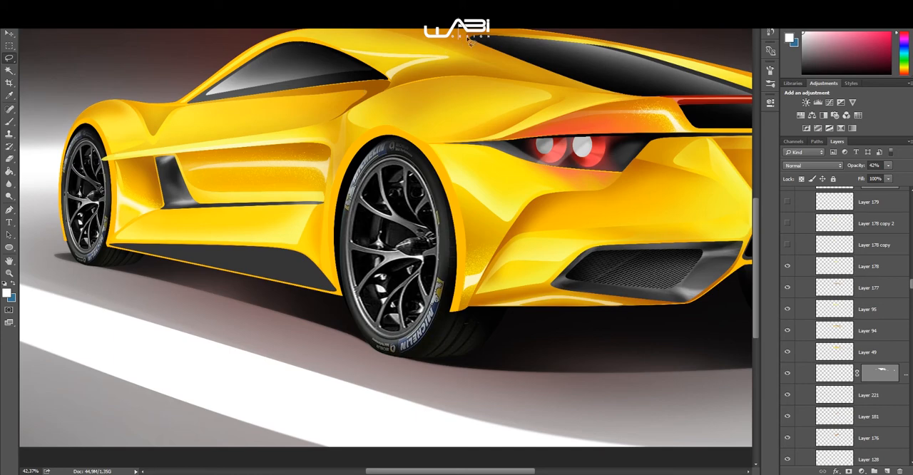
pyautogui.click(788, 224)
pyautogui.scroll(-3, 394, 166)
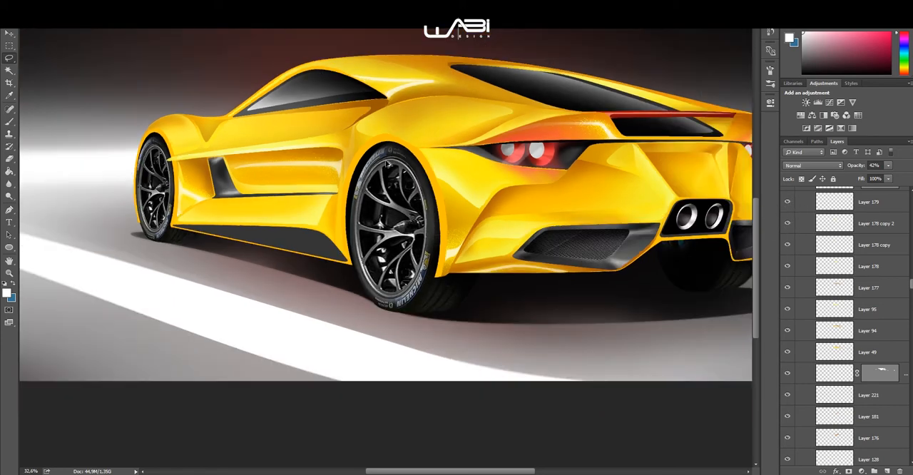
# Step: Show Layer 205 above Layer 109 and inspect its red glow along the rear spoiler light strip
pyautogui.scroll(1, 805, 241)
pyautogui.scroll(4, 805, 241)
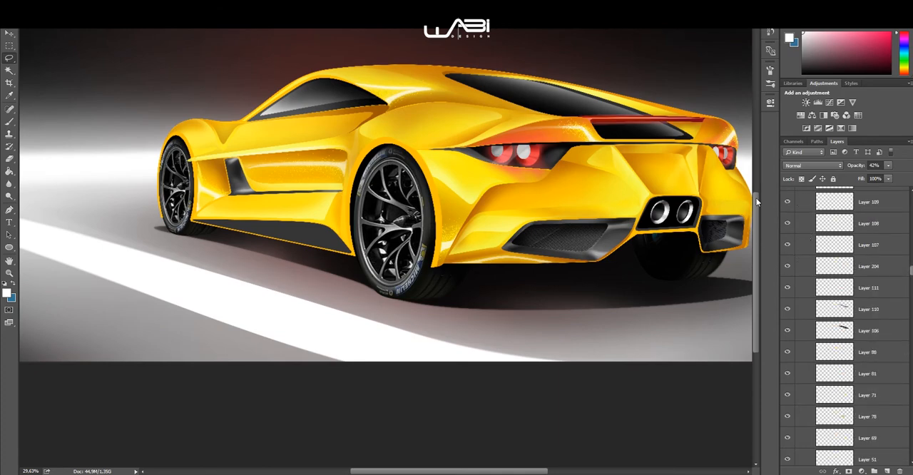
pyautogui.scroll(1, 818, 273)
pyautogui.scroll(1, 798, 247)
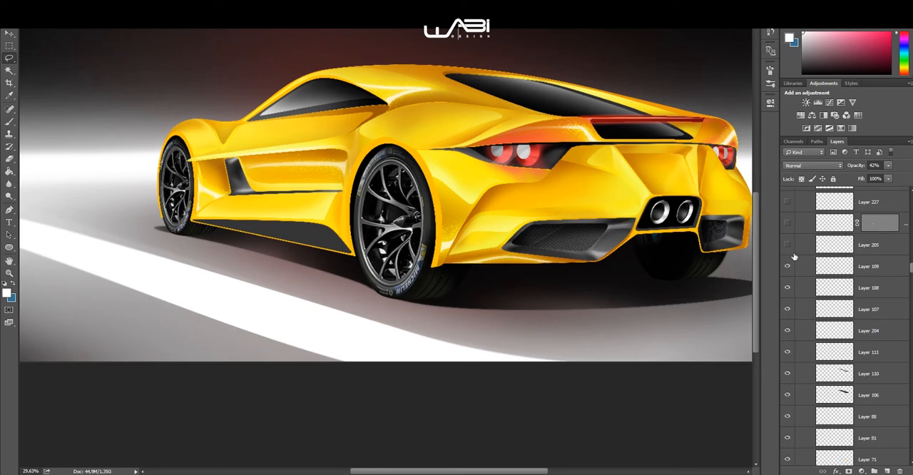
pyautogui.click(788, 247)
pyautogui.scroll(5, 658, 134)
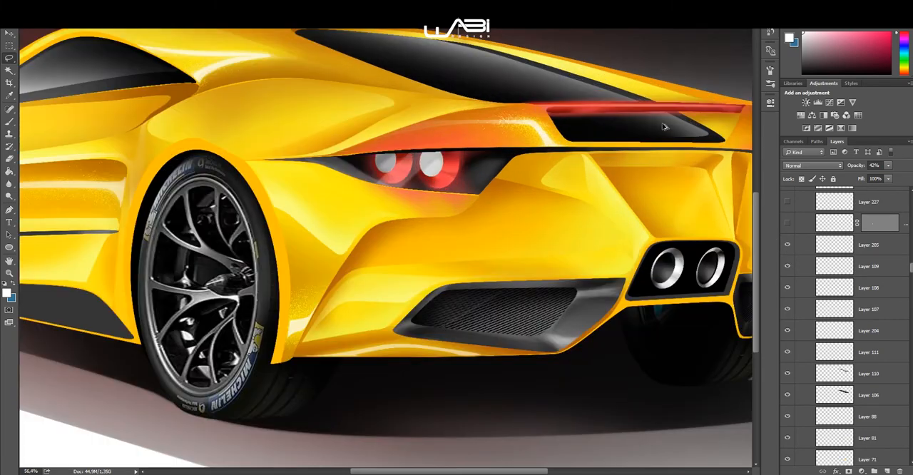
pyautogui.moveTo(482, 152); pyautogui.dragTo(410, 152)
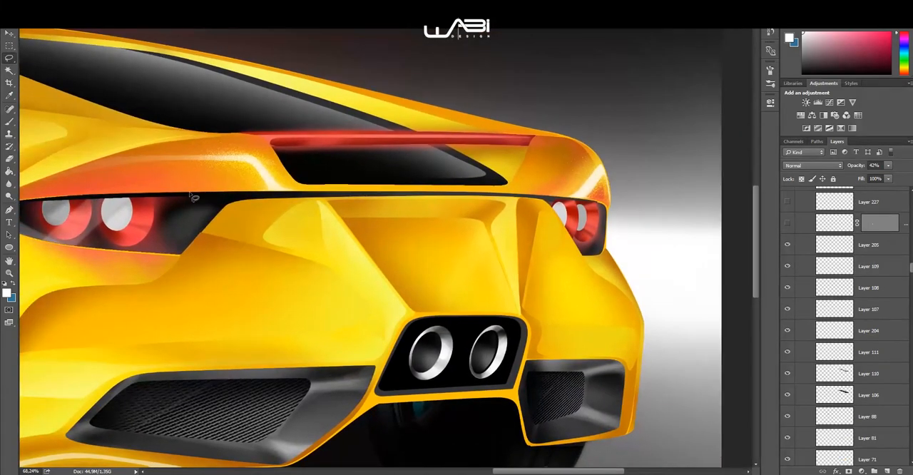
pyautogui.scroll(3, 106, 257)
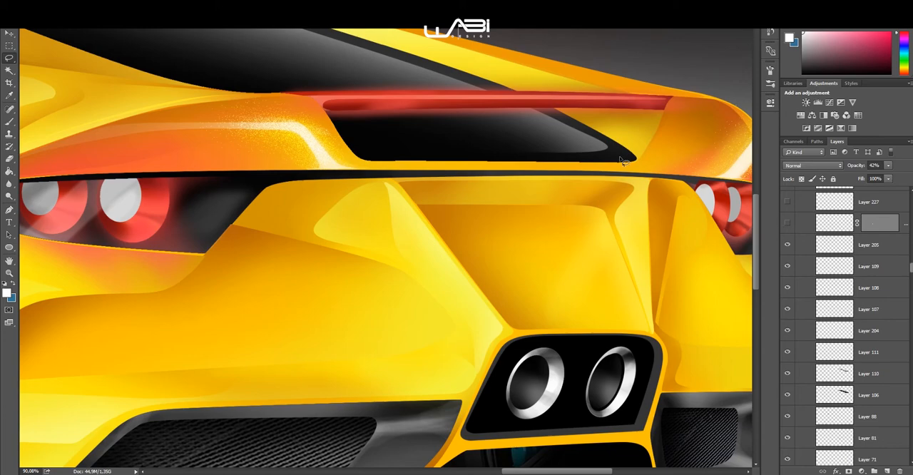
pyautogui.scroll(-3, 452, 147)
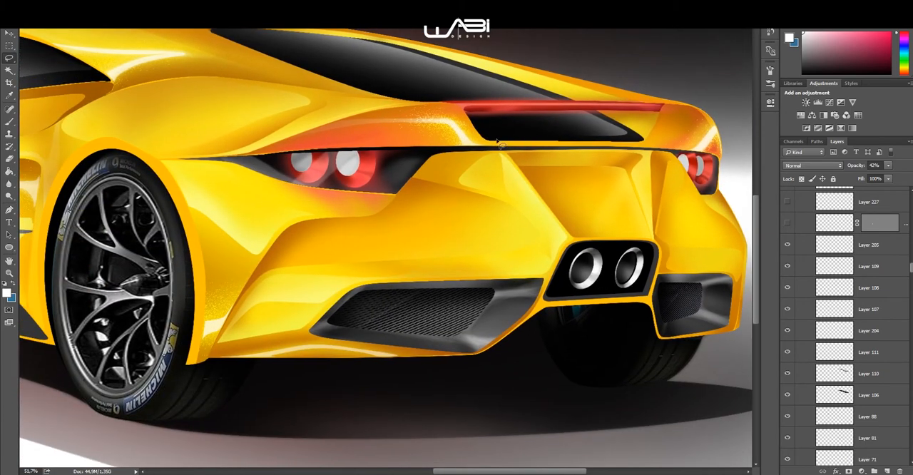
pyautogui.scroll(-2, 498, 142)
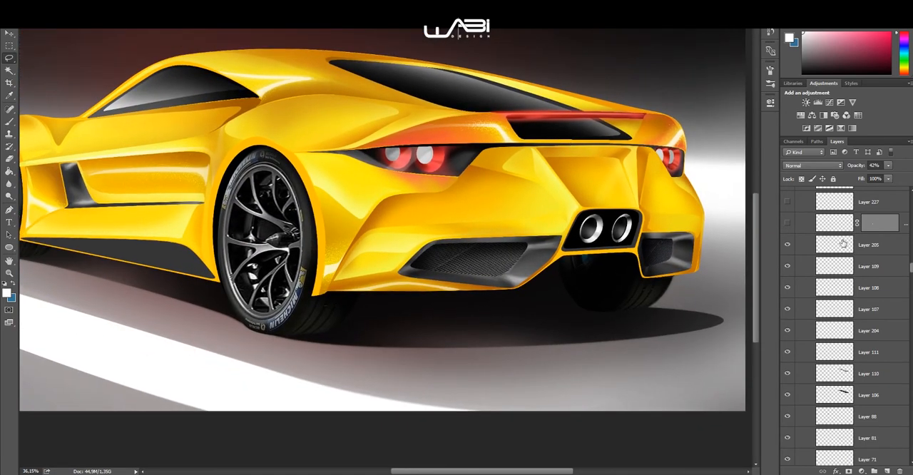
# Step: Show the masked layer above Layer 205 together with Layer 227, and inspect the tail light and spoiler area
pyautogui.scroll(2, 810, 246)
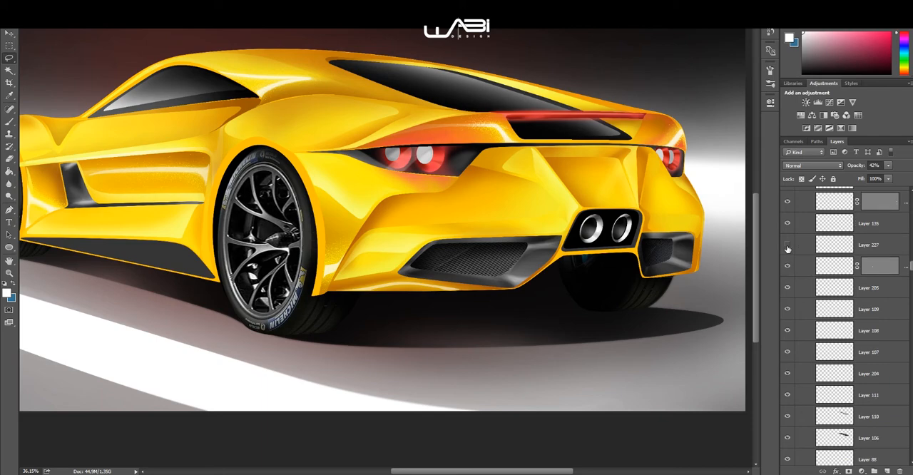
pyautogui.click(787, 244)
pyautogui.scroll(4, 620, 137)
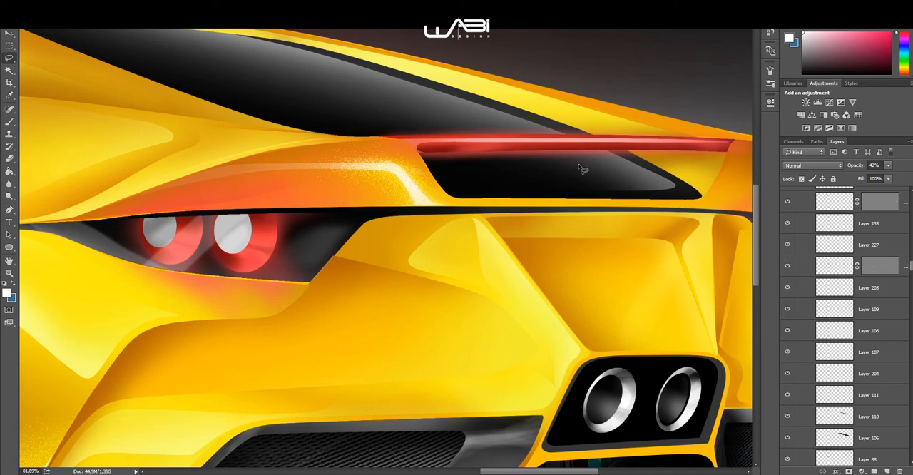
pyautogui.scroll(-3, 608, 163)
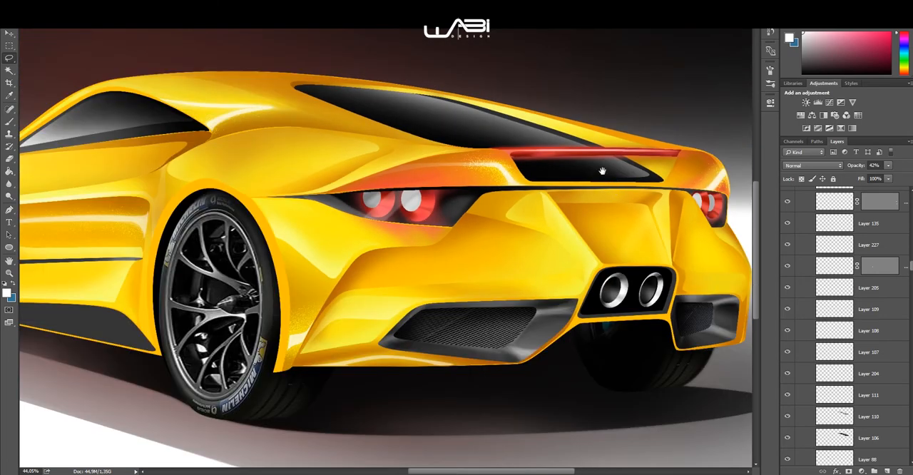
pyautogui.moveTo(602, 172); pyautogui.dragTo(577, 133)
# Step: Show Layer 195 and Layer 196 above Layer 137, and review the whole car
pyautogui.scroll(2, 812, 247)
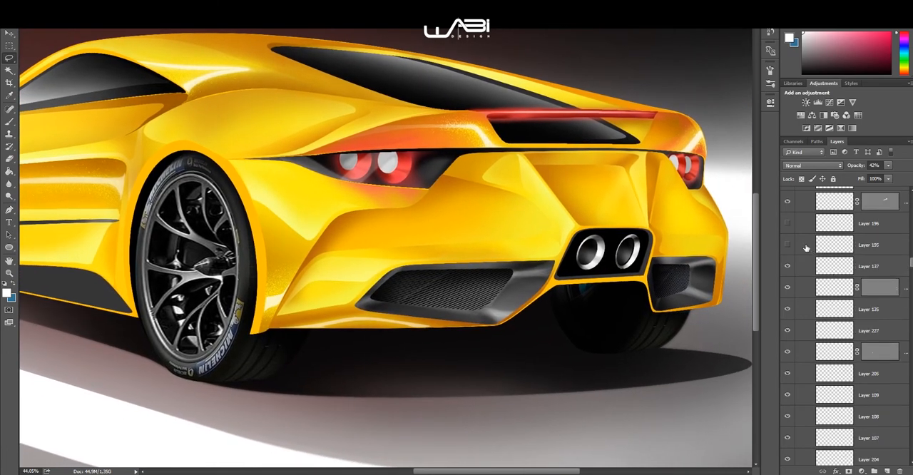
pyautogui.click(788, 227)
pyautogui.scroll(2, 802, 249)
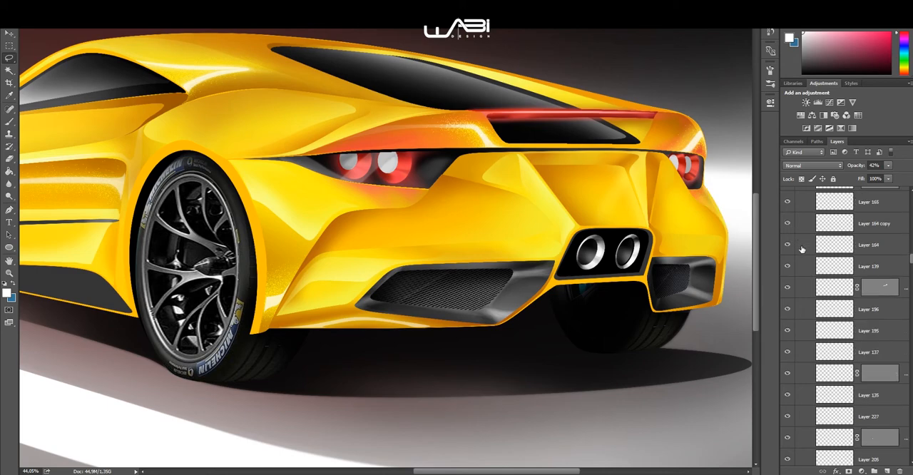
pyautogui.scroll(3, 790, 270)
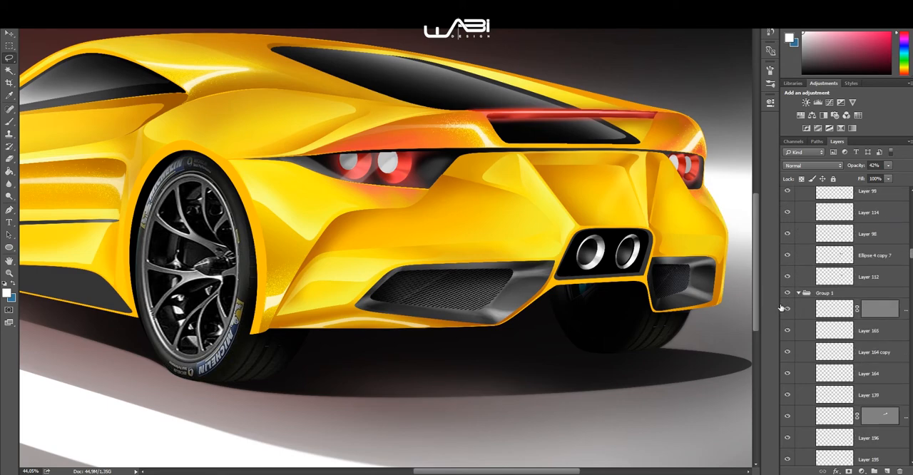
pyautogui.scroll(-3, 683, 261)
pyautogui.scroll(1, 627, 255)
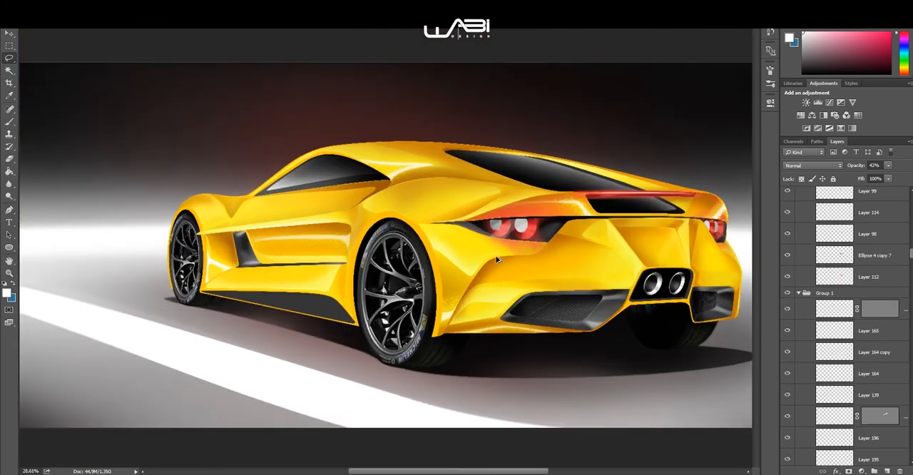
pyautogui.moveTo(619, 245); pyautogui.dragTo(598, 204)
# Step: Show Layer 157 and Layer 158 above the Exhausts group, and inspect their shading on the dark side skirt
pyautogui.scroll(4, 839, 261)
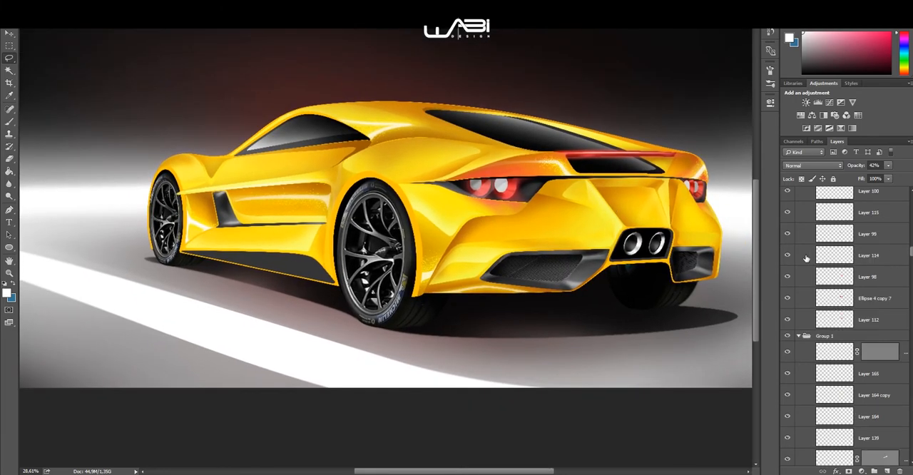
pyautogui.scroll(5, 788, 263)
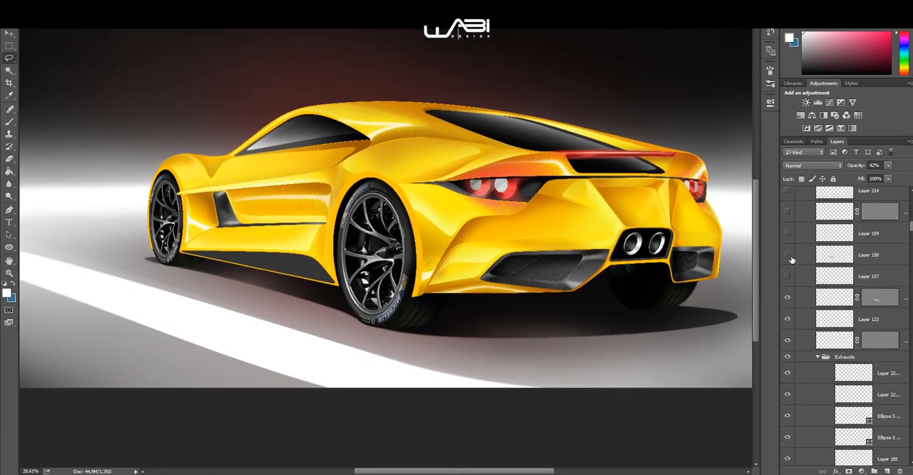
pyautogui.moveTo(789, 276); pyautogui.dragTo(789, 263)
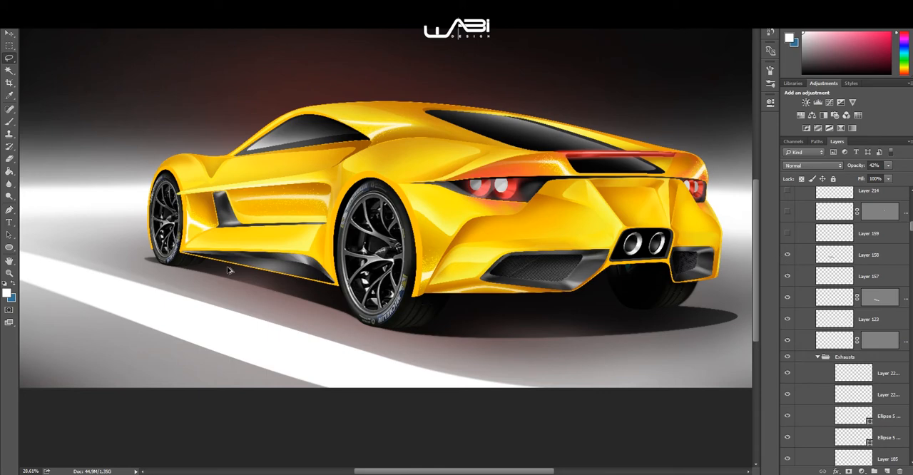
pyautogui.scroll(3, 246, 273)
pyautogui.scroll(2, 246, 274)
pyautogui.moveTo(282, 271); pyautogui.dragTo(394, 197)
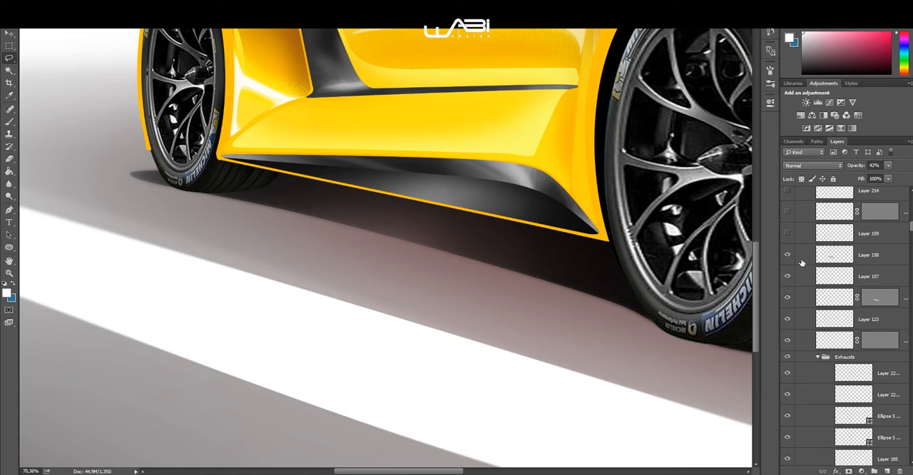
# Step: Show Layer 159, the masked layer above it, Layer 214, Layer 187 and the masked layer above Layer 187
pyautogui.scroll(1, 800, 269)
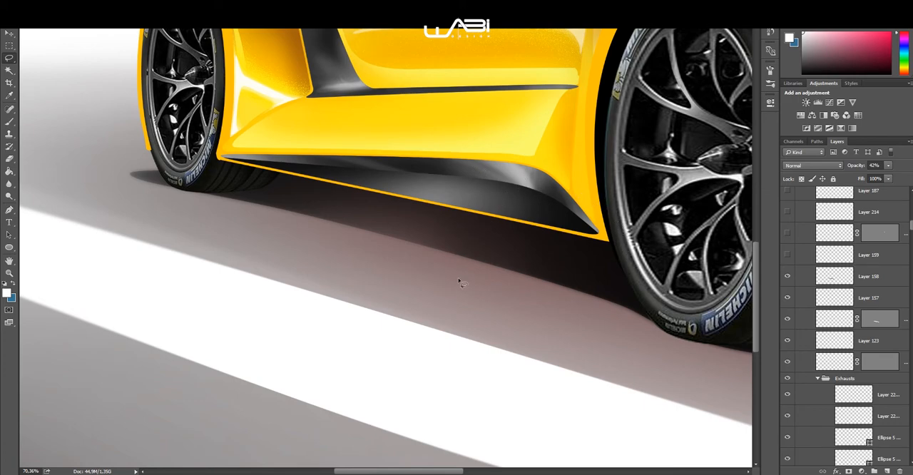
pyautogui.click(788, 258)
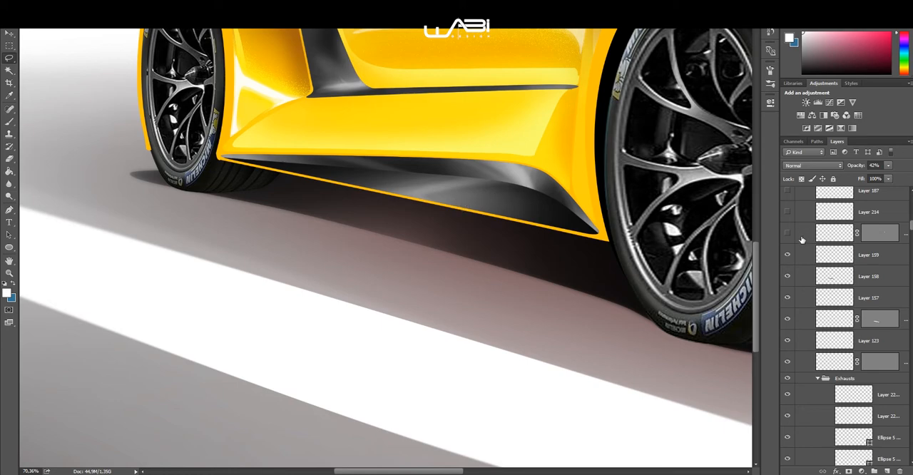
pyautogui.scroll(2, 796, 237)
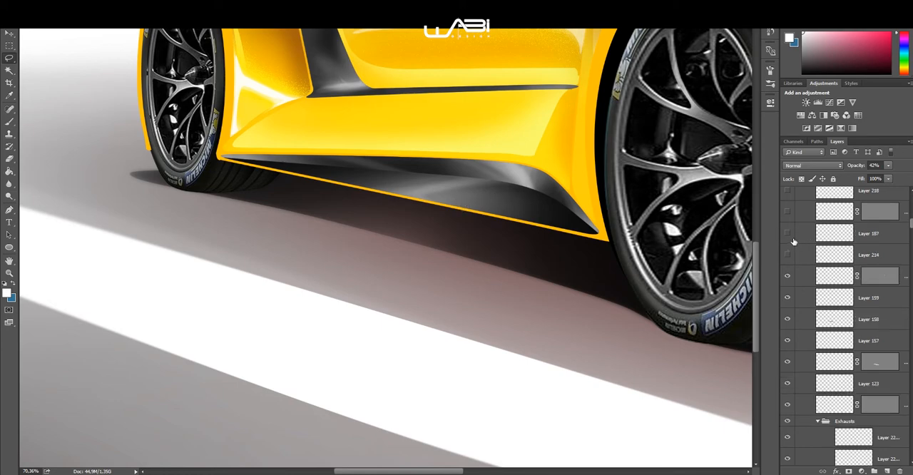
pyautogui.scroll(3, 791, 235)
pyautogui.click(787, 276)
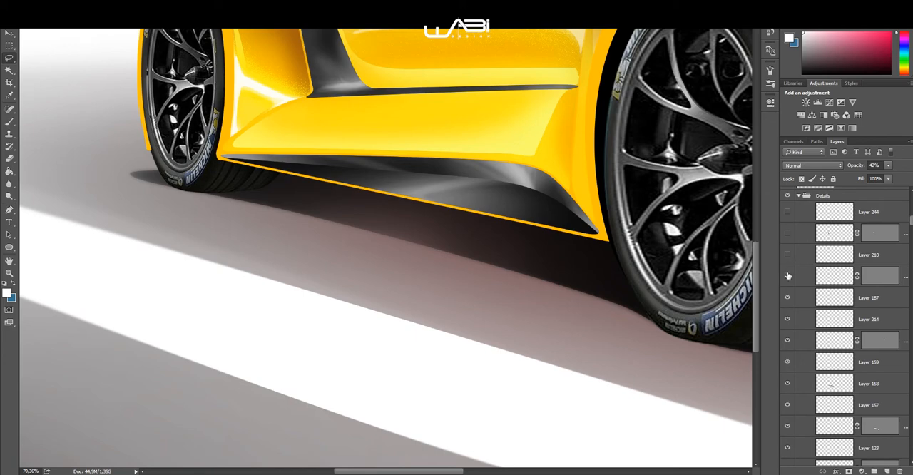
# Step: Show Layer 218, the masked layer above it and Layer 244 in the Details group, and inspect the side vent and skirt
pyautogui.click(788, 212)
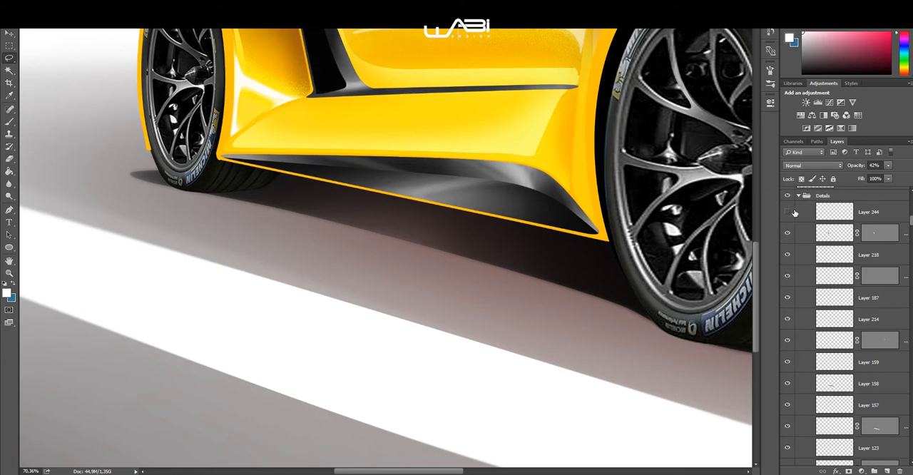
pyautogui.scroll(-2, 482, 169)
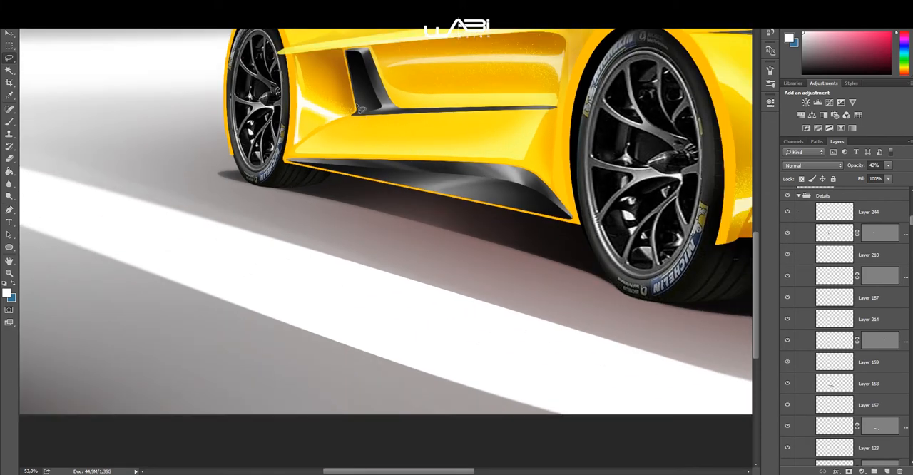
pyautogui.scroll(4, 363, 82)
pyautogui.moveTo(385, 116); pyautogui.dragTo(333, 142)
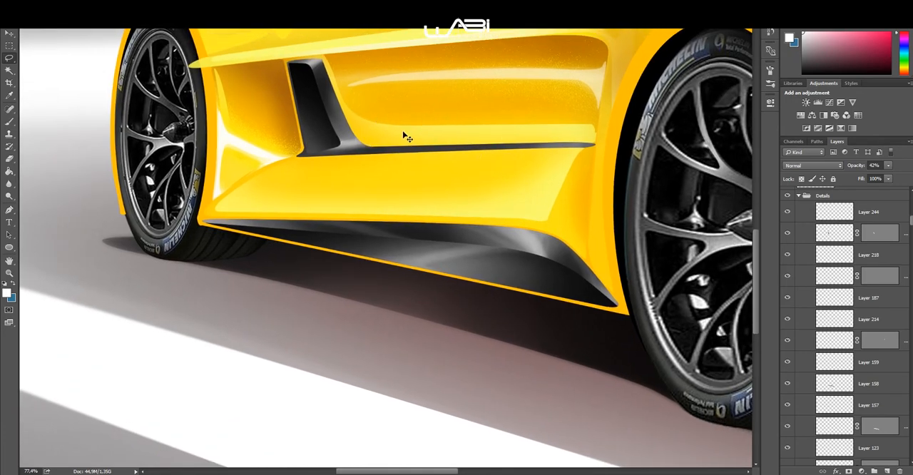
pyautogui.scroll(-3, 403, 136)
pyautogui.moveTo(407, 138); pyautogui.dragTo(403, 157)
pyautogui.scroll(3, 390, 152)
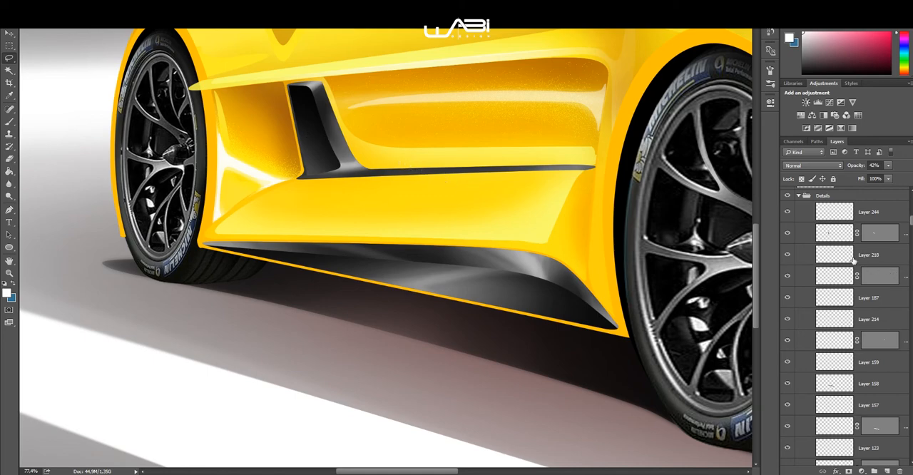
# Step: Show Ellipse 1 copy above the Details group, and inspect the area around the rear wheel arch
pyautogui.scroll(3, 810, 250)
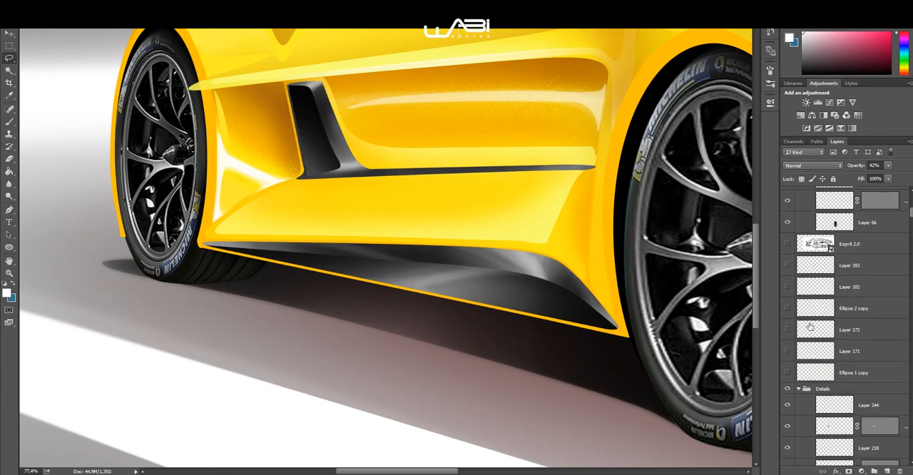
pyautogui.scroll(-4, 558, 259)
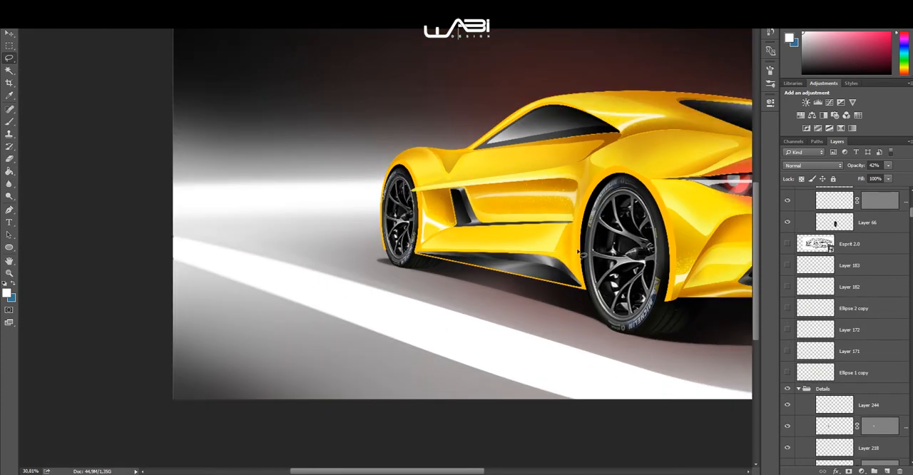
pyautogui.moveTo(493, 242); pyautogui.dragTo(402, 240)
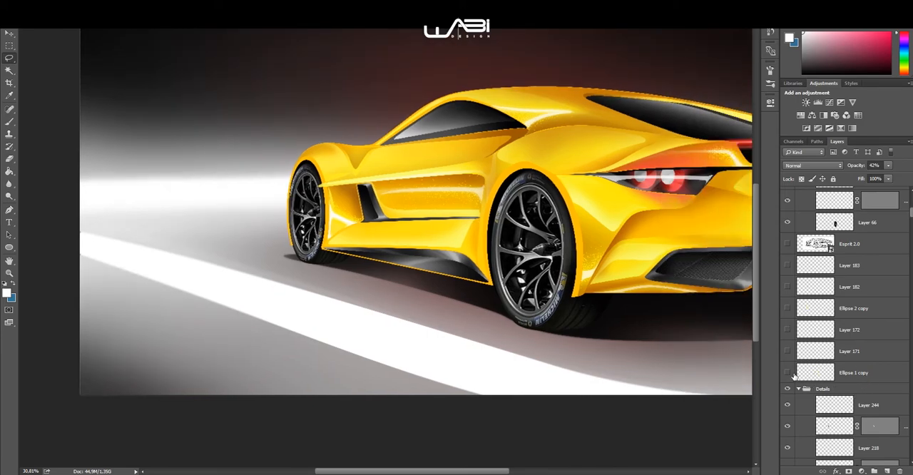
pyautogui.scroll(3, 571, 254)
pyautogui.moveTo(545, 246); pyautogui.dragTo(507, 251)
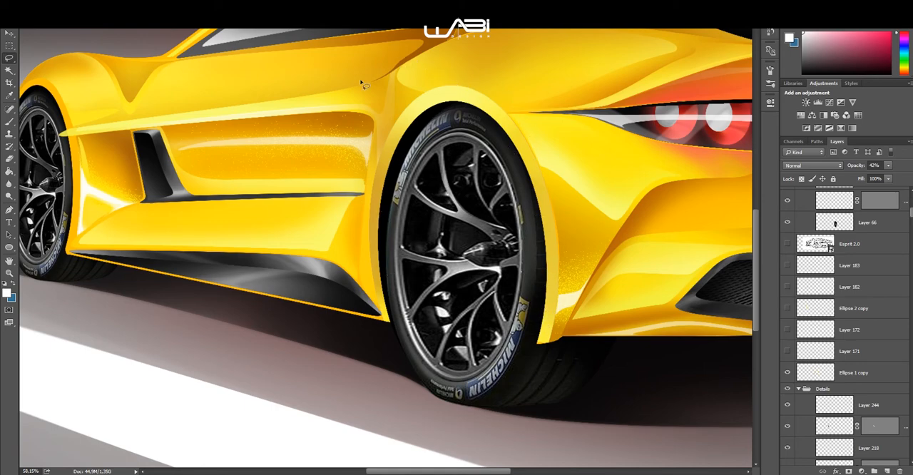
pyautogui.moveTo(535, 268); pyautogui.dragTo(424, 244)
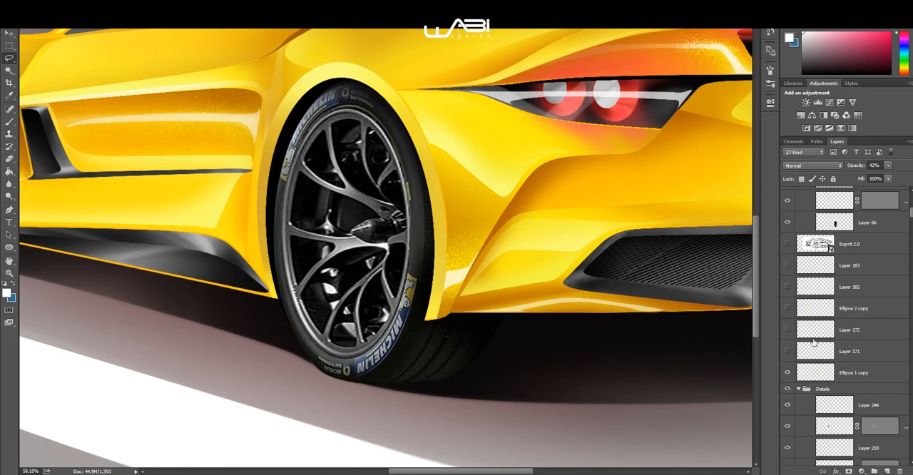
# Step: Show Layer 171, Layer 172, Ellipse 2 copy, Layer 182 and Layer 183, and review the car's side
pyautogui.click(788, 350)
pyautogui.click(788, 329)
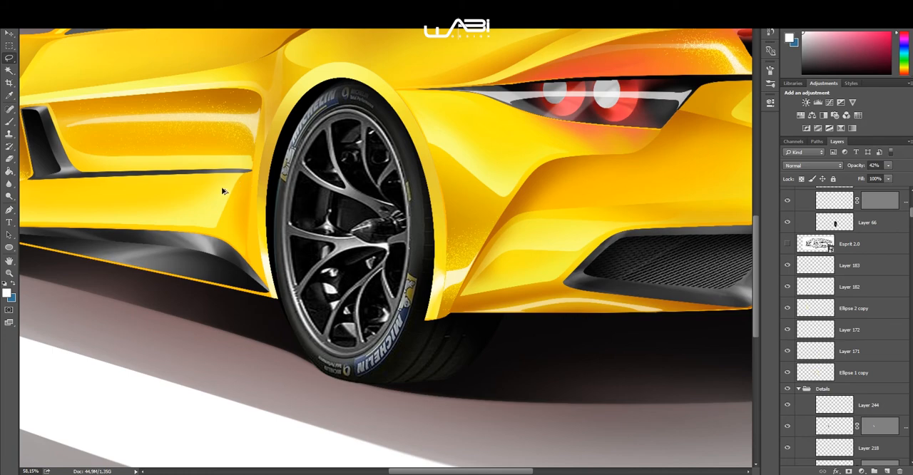
pyautogui.scroll(-4, 223, 191)
pyautogui.moveTo(206, 206); pyautogui.dragTo(412, 204)
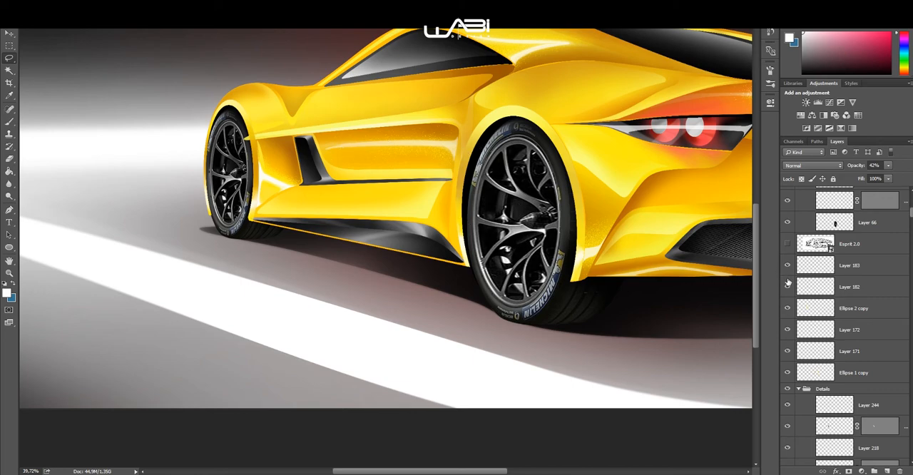
# Step: Show Layer 175 and Layer 202 in the Back Wheel group, and inspect the rear wheel up close
pyautogui.scroll(4, 788, 283)
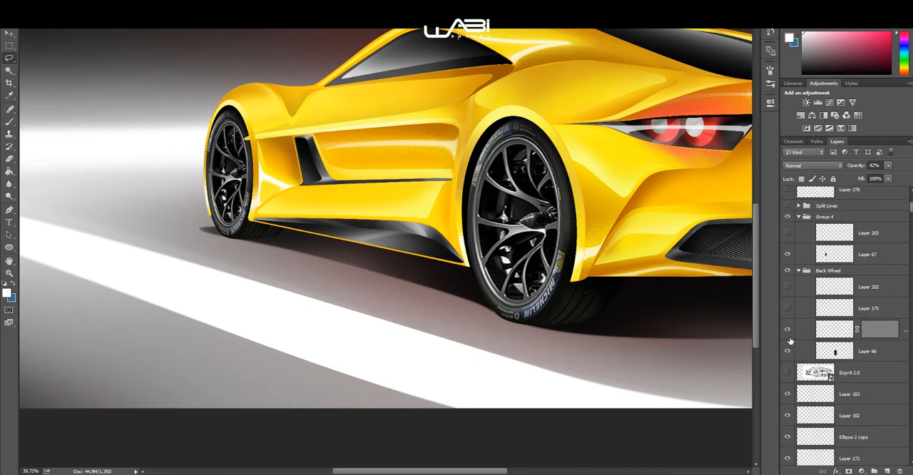
pyautogui.click(788, 309)
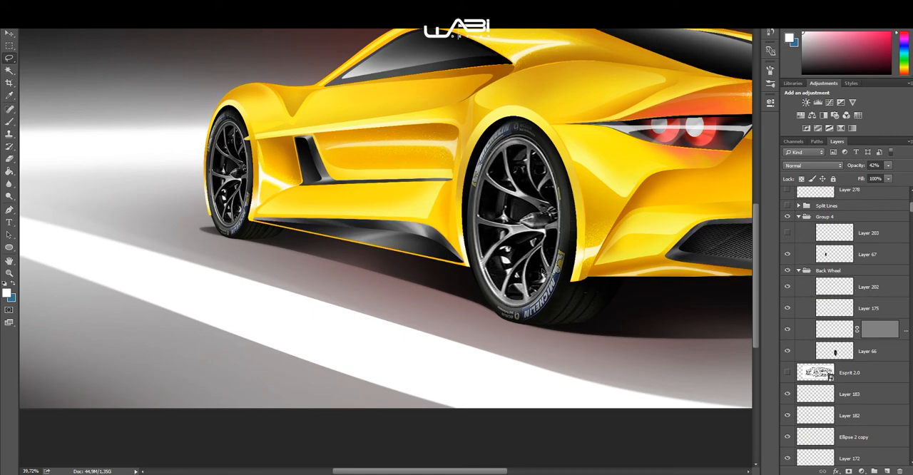
pyautogui.scroll(2, 473, 244)
pyautogui.moveTo(529, 223); pyautogui.dragTo(446, 207)
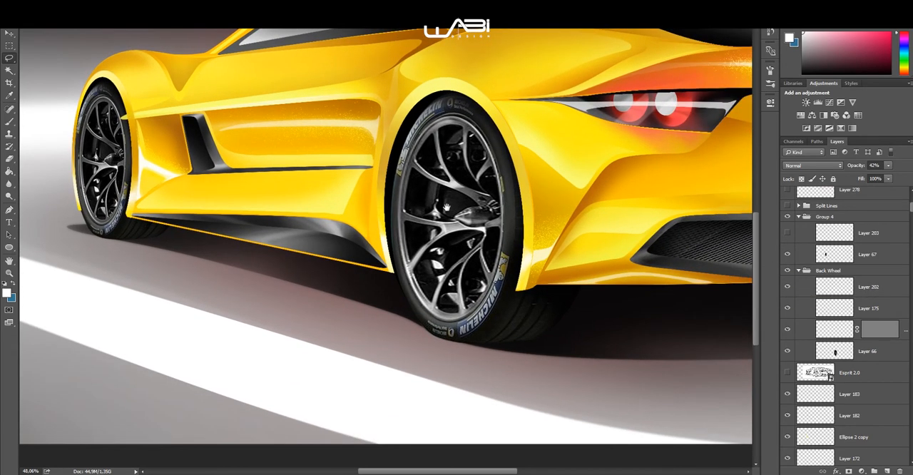
pyautogui.scroll(2, 460, 209)
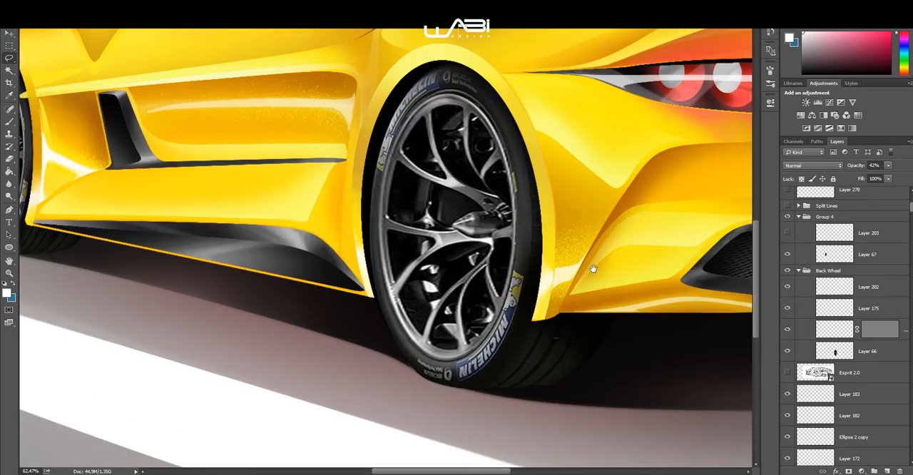
pyautogui.moveTo(592, 269); pyautogui.dragTo(603, 236)
# Step: Hide and reshow Layer 202 and the masked layer above Layer 66 to compare the rear wheel's shading
pyautogui.click(788, 287)
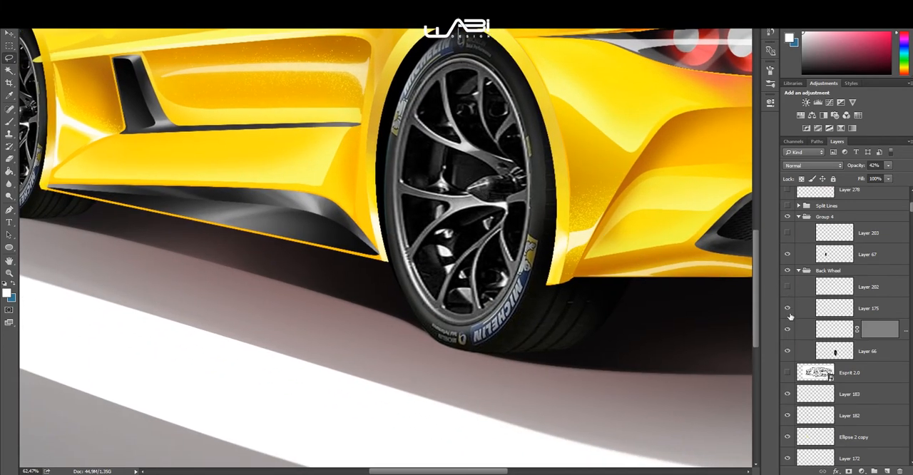
pyautogui.click(788, 328)
pyautogui.click(789, 328)
pyautogui.click(788, 287)
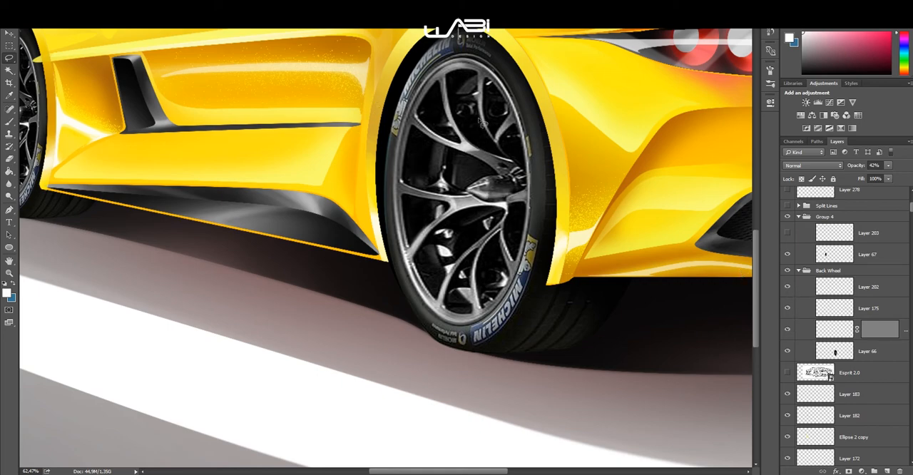
# Step: Show Layer 203 in Group 4, and review the front wheel together with the car's side
pyautogui.scroll(-4, 421, 184)
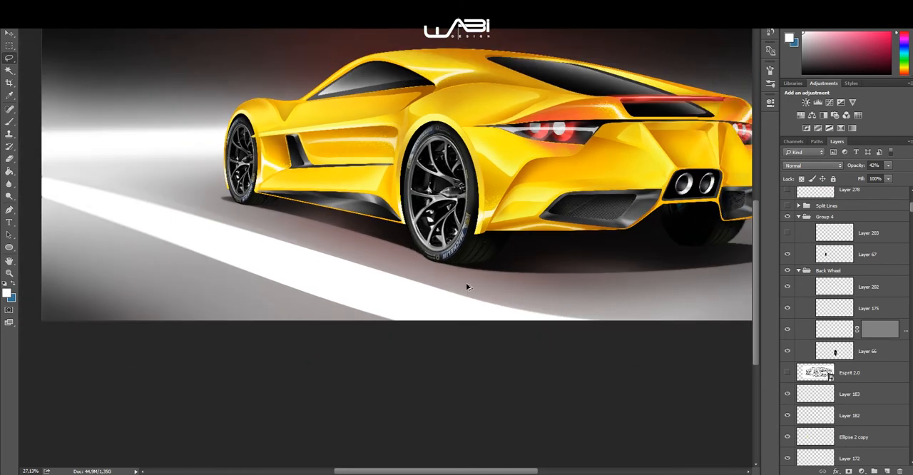
pyautogui.scroll(4, 214, 174)
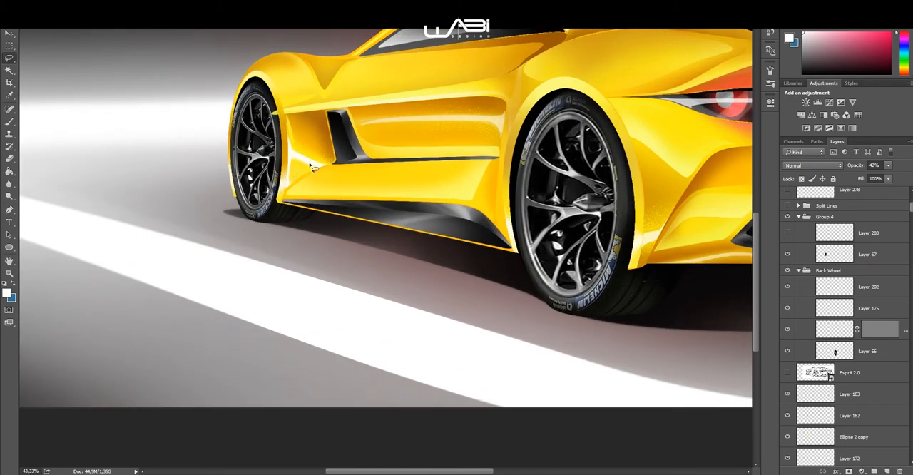
pyautogui.moveTo(401, 153); pyautogui.dragTo(335, 200)
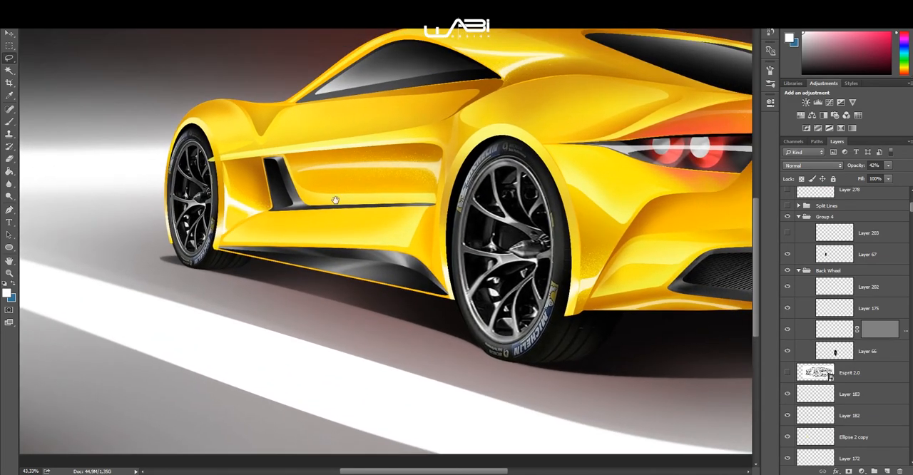
pyautogui.click(787, 234)
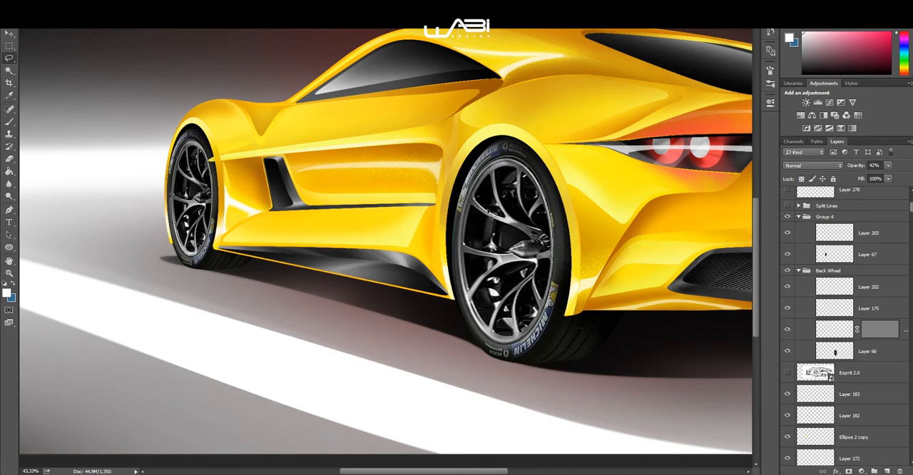
pyautogui.scroll(-2, 432, 258)
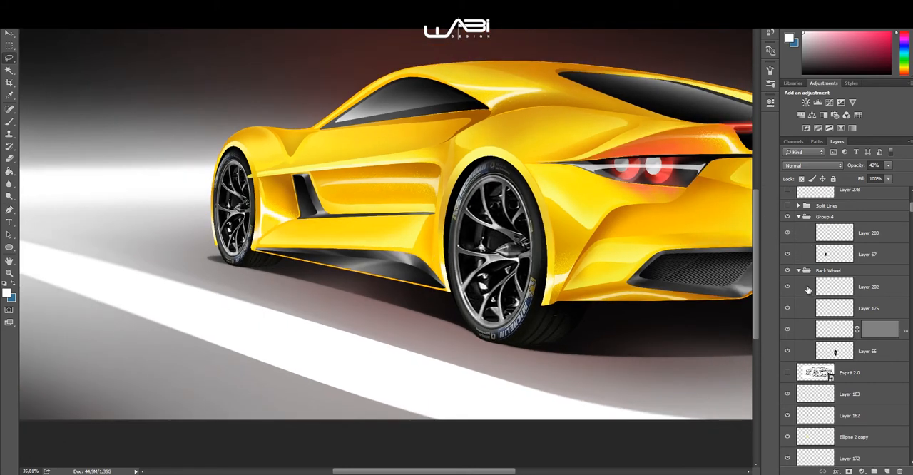
# Step: Expand the Split Lines group, look through its layers down to Layer 247, and review the whole car
pyautogui.scroll(5, 808, 289)
pyautogui.click(798, 356)
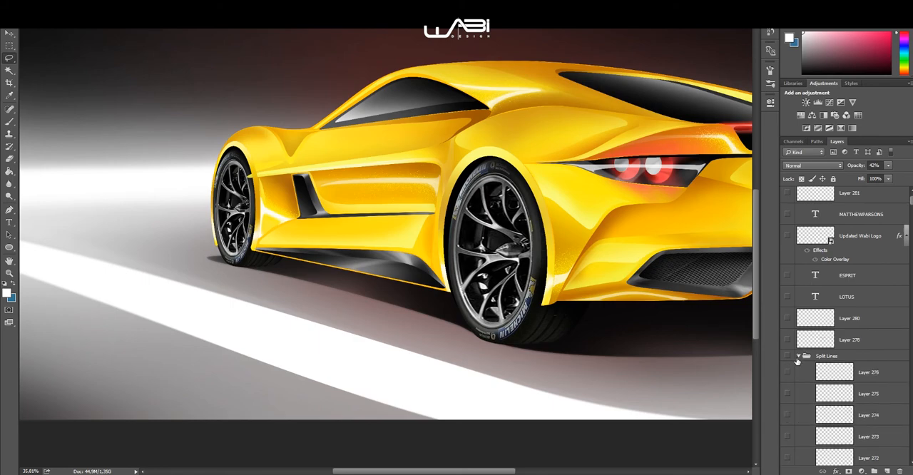
pyautogui.scroll(-3, 471, 239)
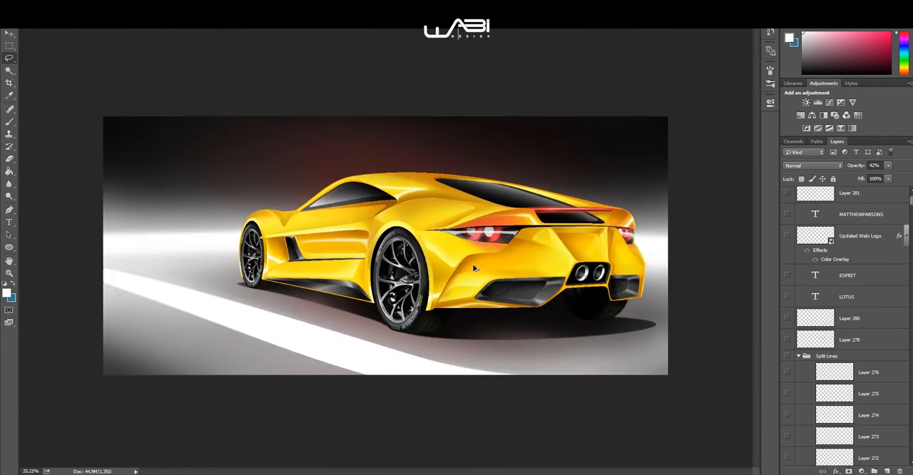
pyautogui.scroll(3, 464, 269)
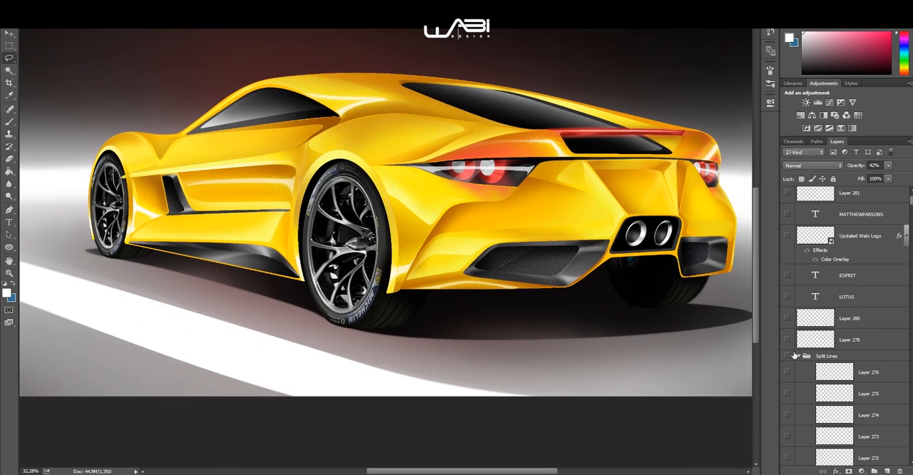
pyautogui.scroll(-5, 794, 356)
pyautogui.scroll(2, 806, 343)
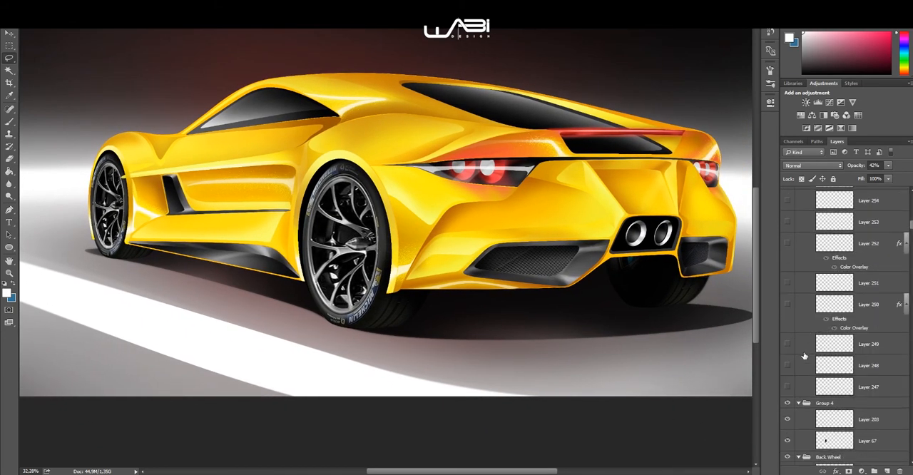
pyautogui.scroll(-1, 537, 265)
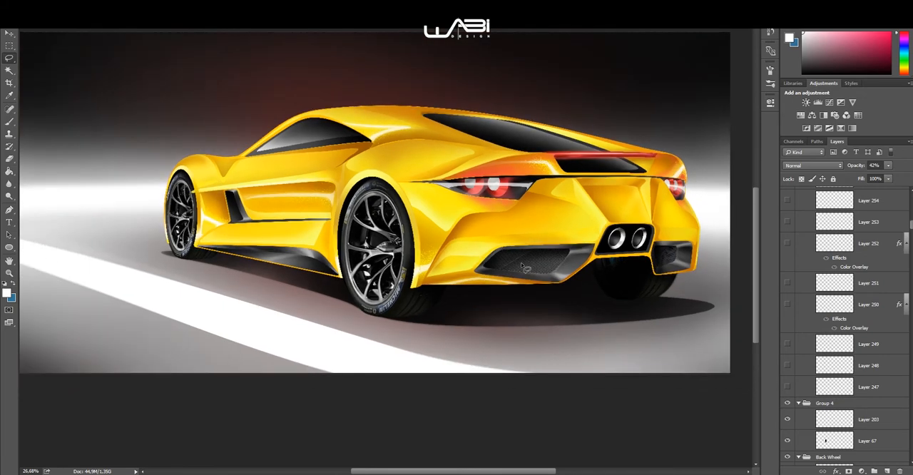
# Step: Draw a straight horizontal two-point path above the car's roof with the Pen tool
pyautogui.press('p')
pyautogui.scroll(1, 448, 103)
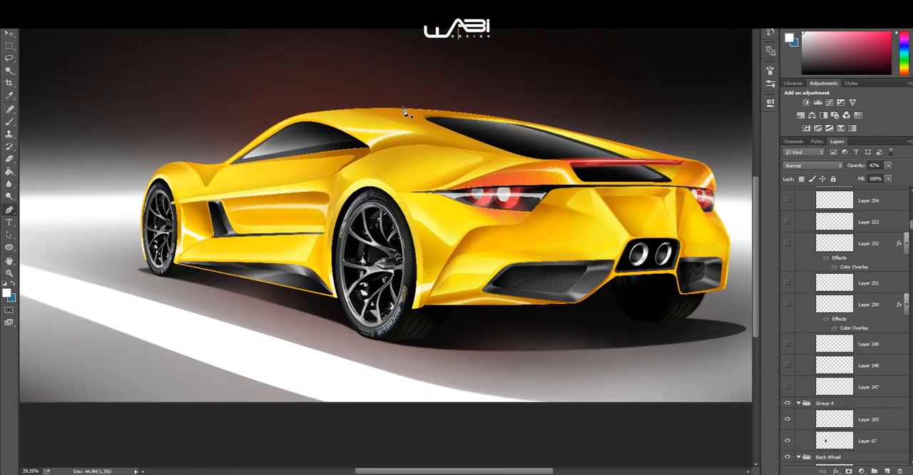
pyautogui.keyDown('shift'); pyautogui.click(491, 67); pyautogui.keyUp('shift')
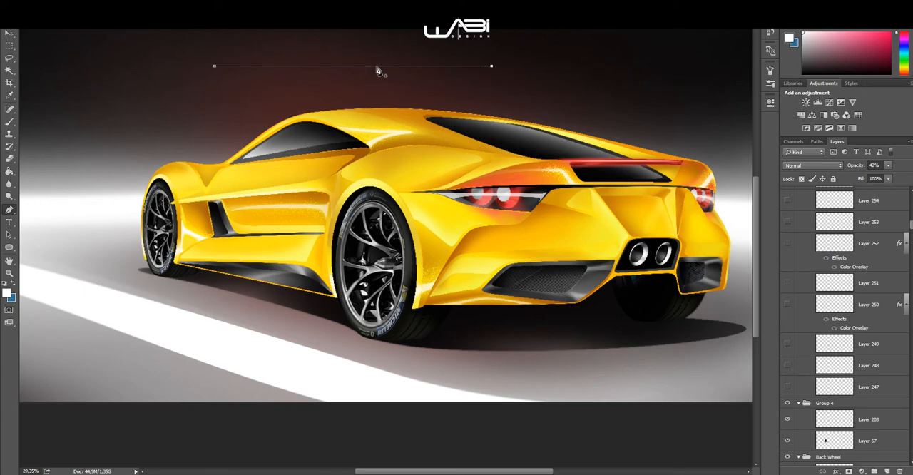
pyautogui.scroll(1, 255, 102)
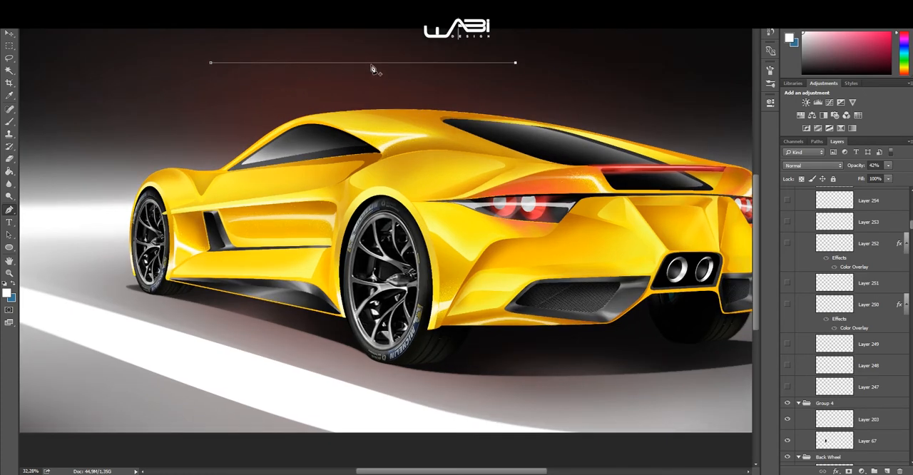
pyautogui.scroll(10, 849, 263)
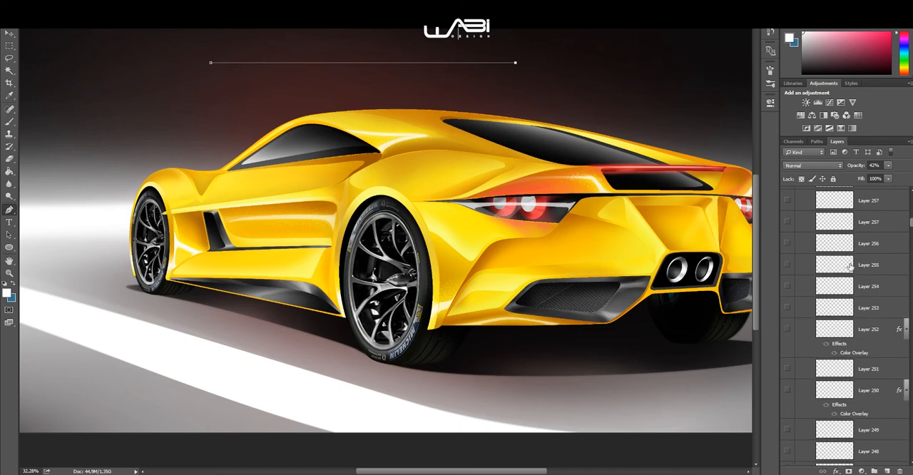
# Step: Add a new layer above Layer 281 and stroke the path with the Brush, using Simulate Pressure
pyautogui.click(846, 219)
pyautogui.hotkey('ctrl', 'shift', 'alt', 'n')
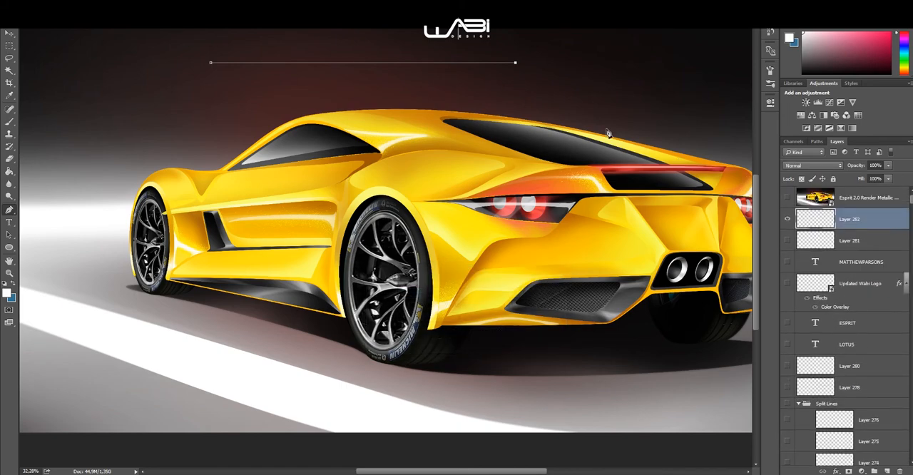
pyautogui.scroll(5, 330, 45)
pyautogui.rightClick(367, 54)
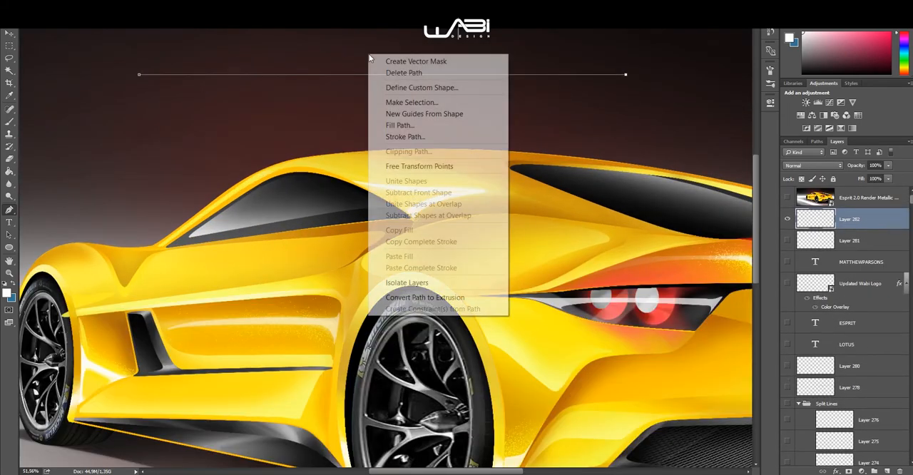
pyautogui.click(417, 136)
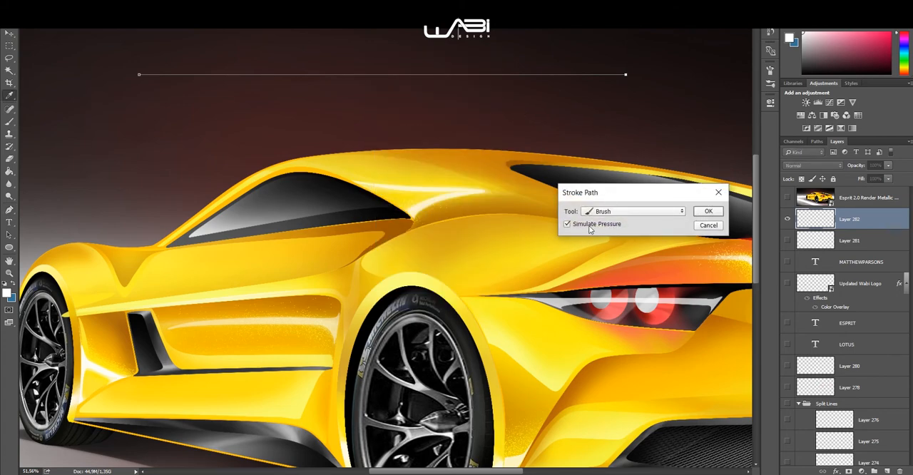
pyautogui.click(707, 214)
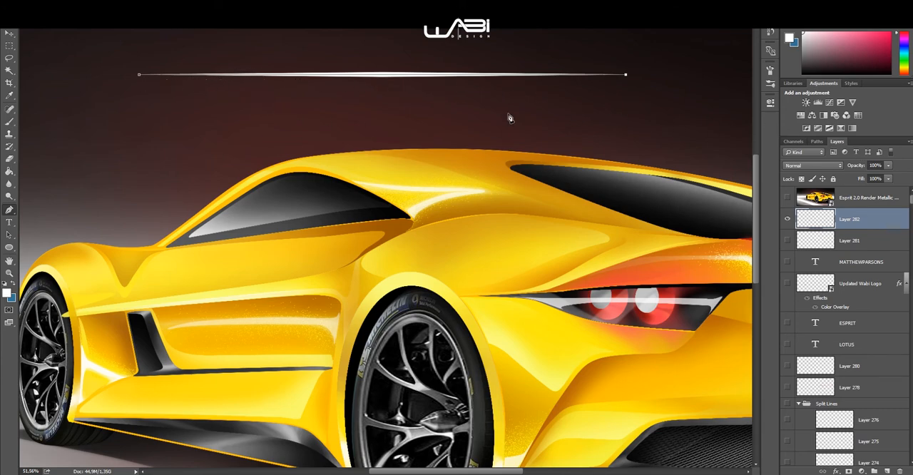
# Step: Delete the path above the roof and review the tapered white stroke
pyautogui.rightClick(481, 53)
pyautogui.click(492, 71)
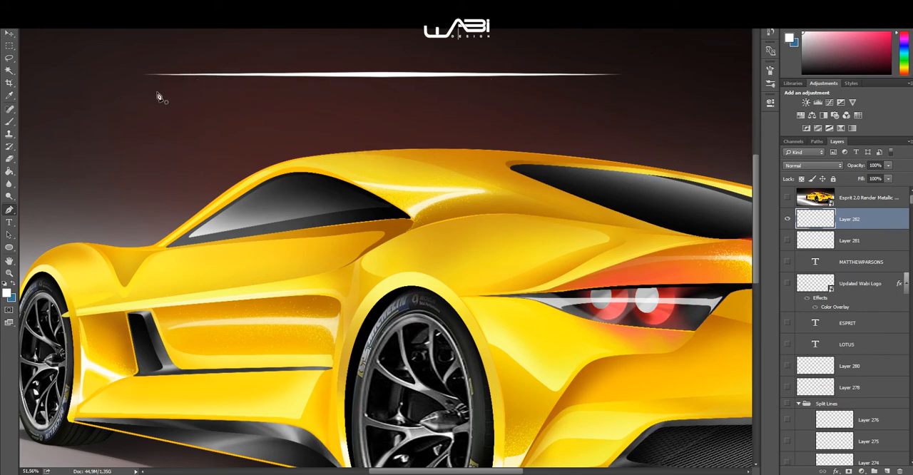
pyautogui.scroll(-2, 317, 102)
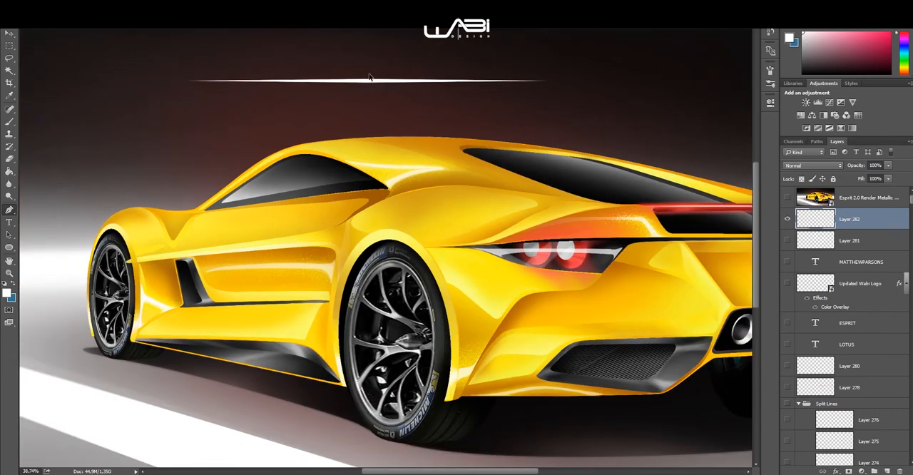
pyautogui.scroll(1, 386, 80)
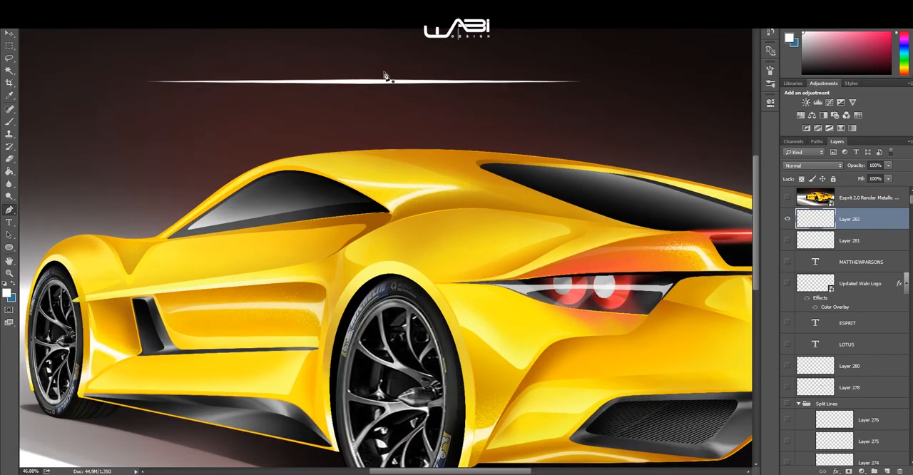
# Step: Hide Layer 282 containing the white stroke, and review the car's side and rear
pyautogui.rightClick(386, 70)
pyautogui.click(650, 150)
pyautogui.click(788, 218)
pyautogui.scroll(-2, 367, 134)
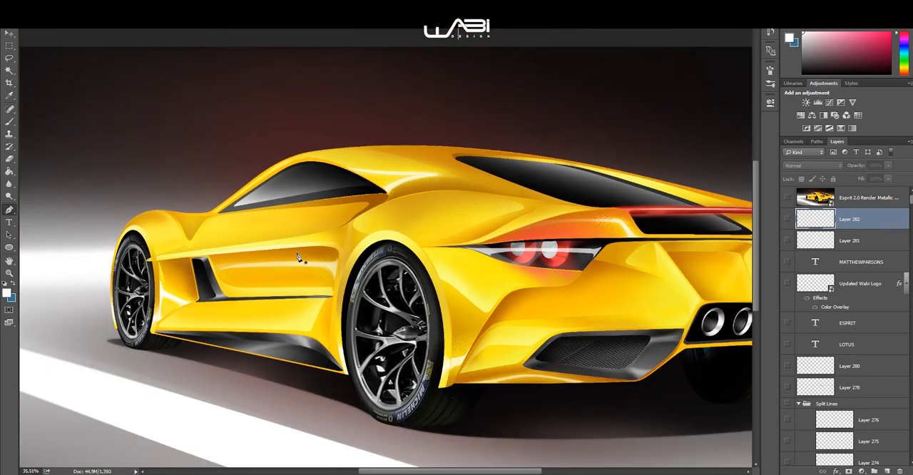
pyautogui.scroll(2, 283, 298)
pyautogui.moveTo(283, 298); pyautogui.dragTo(363, 207)
pyautogui.scroll(-2, 363, 208)
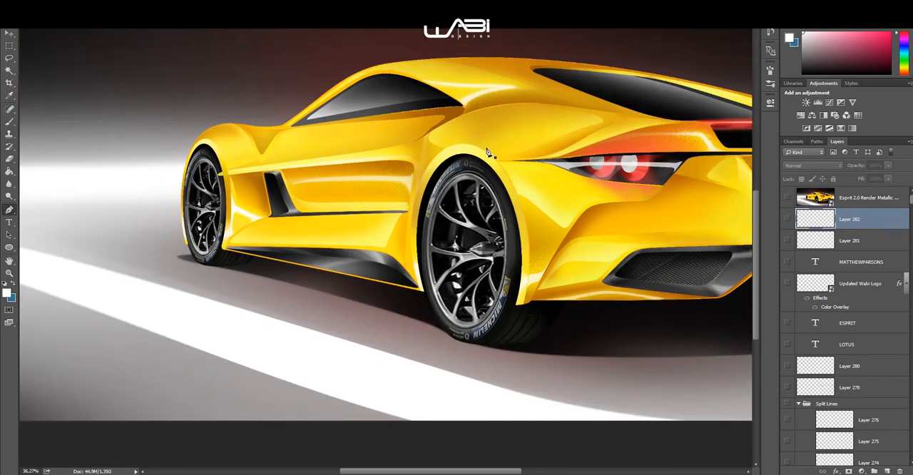
pyautogui.moveTo(498, 162); pyautogui.dragTo(339, 168)
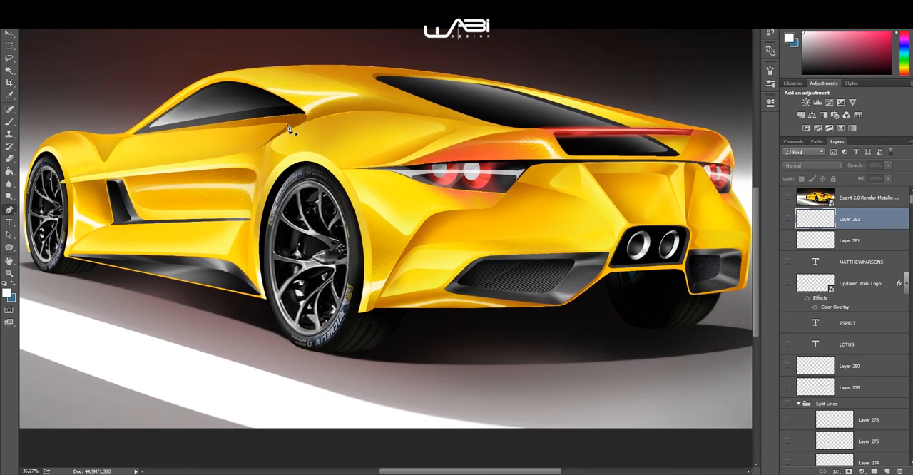
pyautogui.scroll(-1, 284, 145)
pyautogui.moveTo(300, 146); pyautogui.dragTo(335, 140)
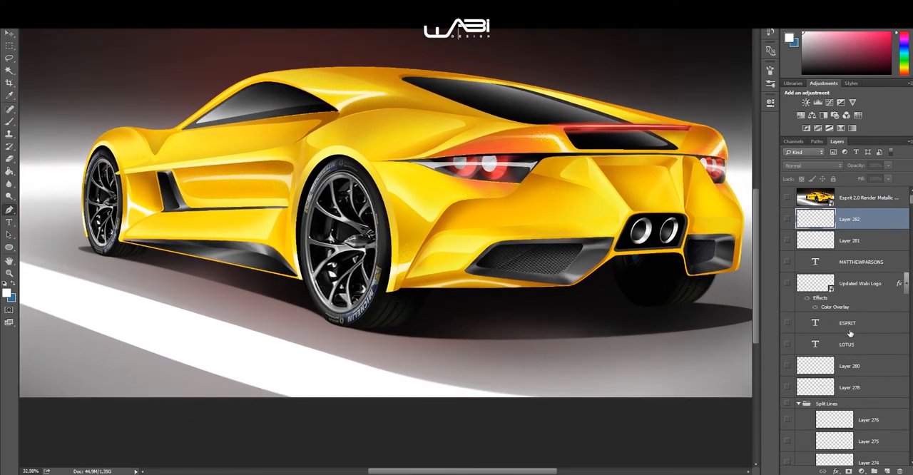
# Step: Show Layer 247 in the Split Lines group and examine the door split lines up close
pyautogui.scroll(-10, 849, 333)
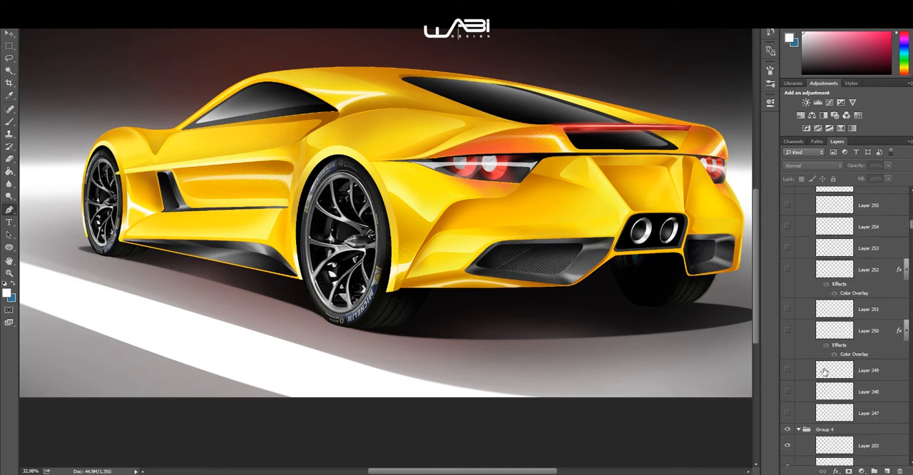
pyautogui.click(787, 413)
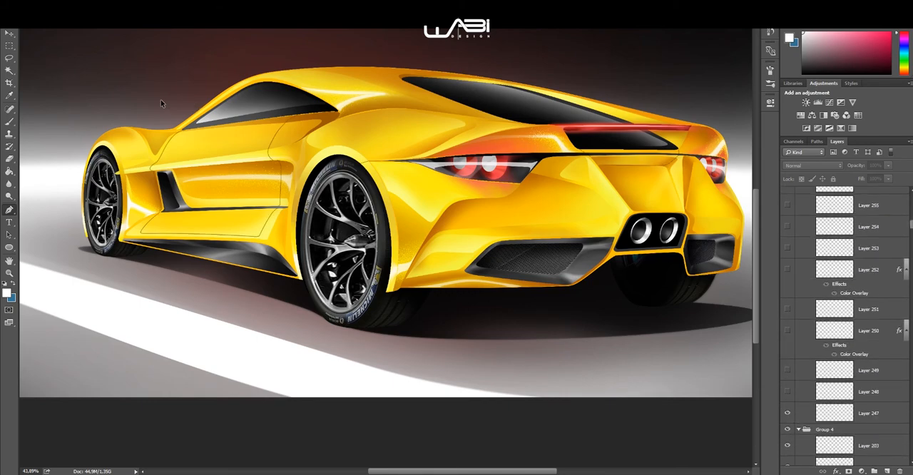
pyautogui.scroll(2, 160, 99)
pyautogui.scroll(1, 281, 179)
pyautogui.scroll(1, 281, 161)
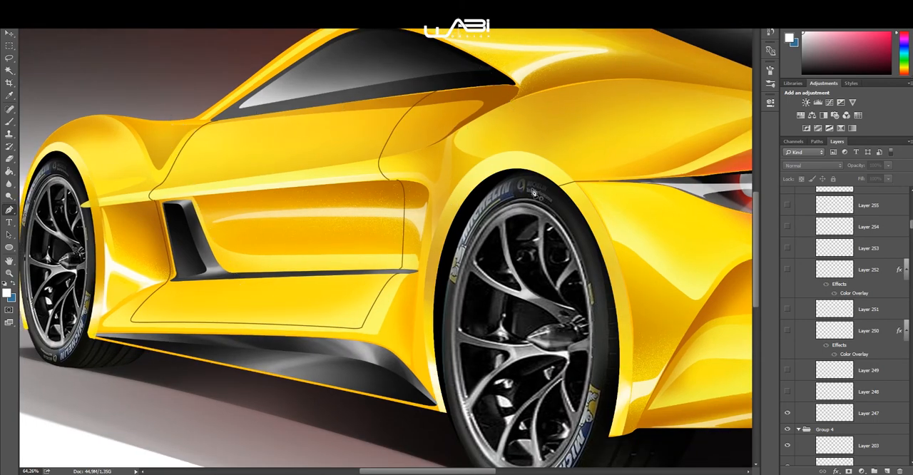
pyautogui.scroll(-2, 313, 167)
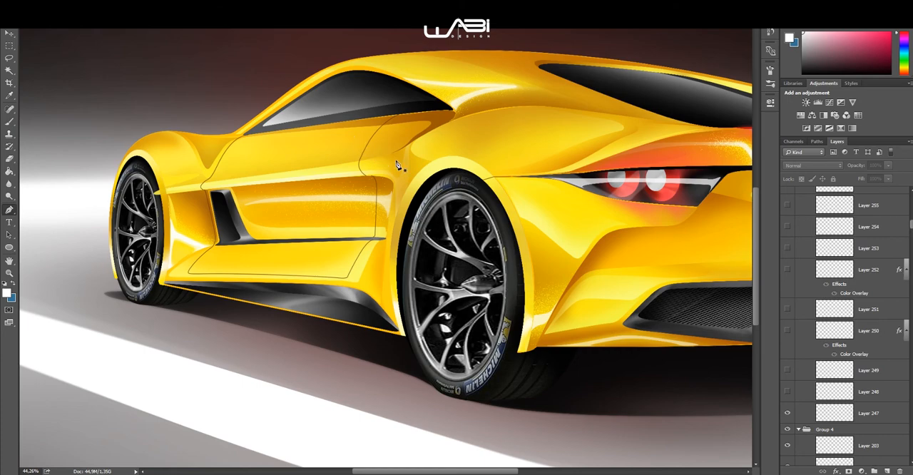
# Step: Show Layers 248 through 252 in the Split Lines group, and review the side window and door area
pyautogui.click(788, 391)
pyautogui.click(787, 370)
pyautogui.scroll(-1, 463, 246)
pyautogui.moveTo(463, 246); pyautogui.dragTo(324, 255)
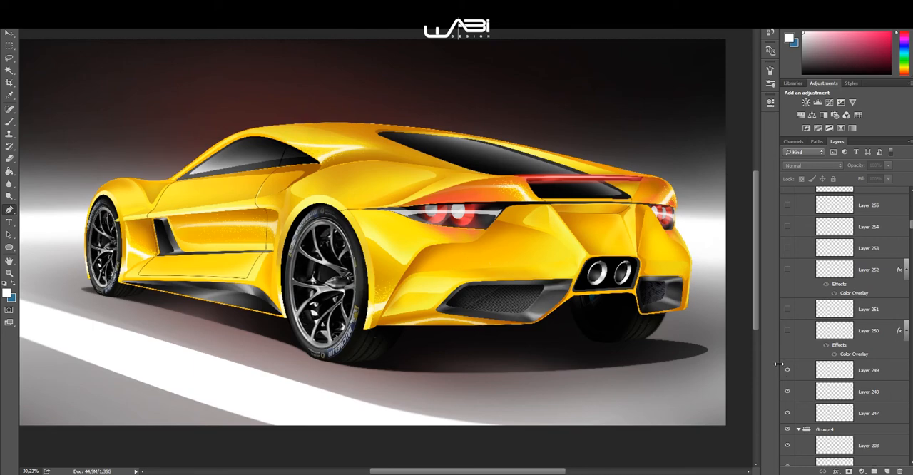
pyautogui.click(787, 271)
pyautogui.scroll(8, 178, 252)
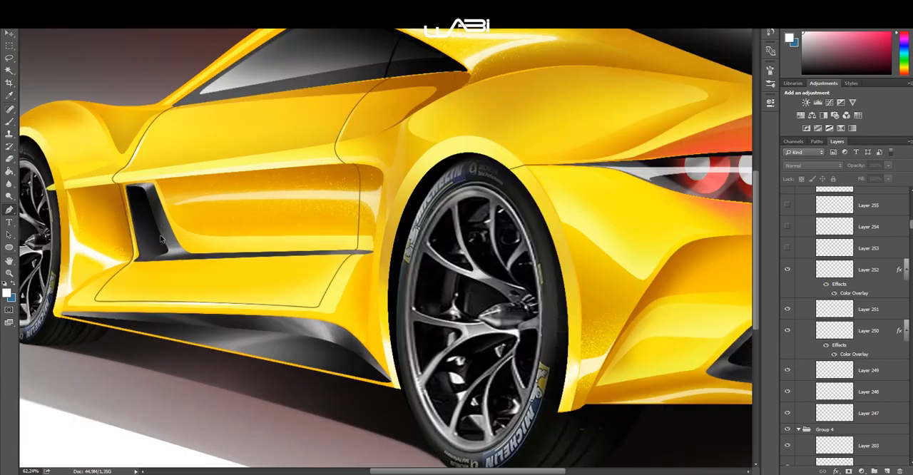
pyautogui.moveTo(197, 235); pyautogui.dragTo(305, 253)
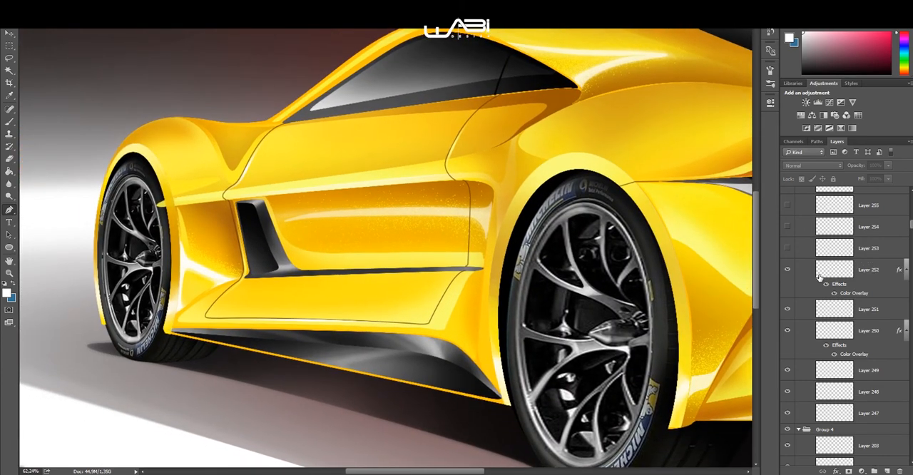
# Step: Toggle the visibility of Layers 251, 250 and 252 to compare their effect on the car's side
pyautogui.click(788, 309)
pyautogui.click(789, 329)
pyautogui.click(787, 310)
pyautogui.click(790, 329)
pyautogui.click(788, 270)
# Step: Show Layers 253 and 254 in the Split Lines group, and review the whole car
pyautogui.click(787, 248)
pyautogui.hotkey('ctrl', '0')
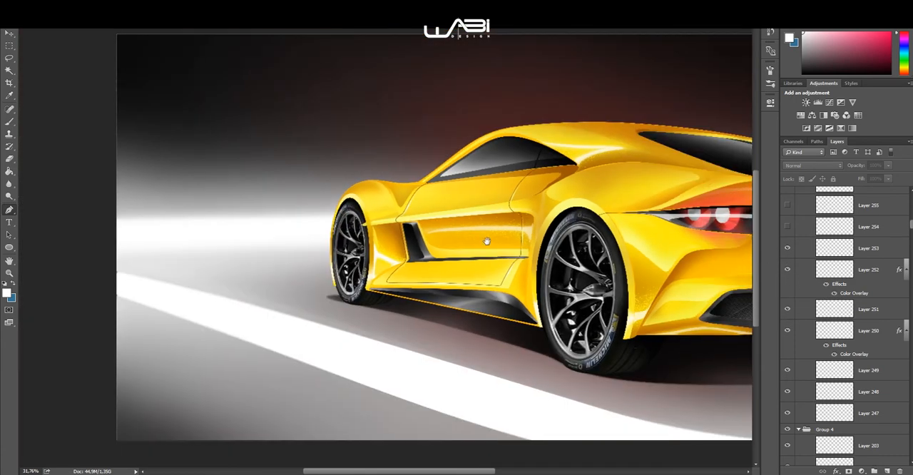
pyautogui.moveTo(486, 241); pyautogui.dragTo(387, 237)
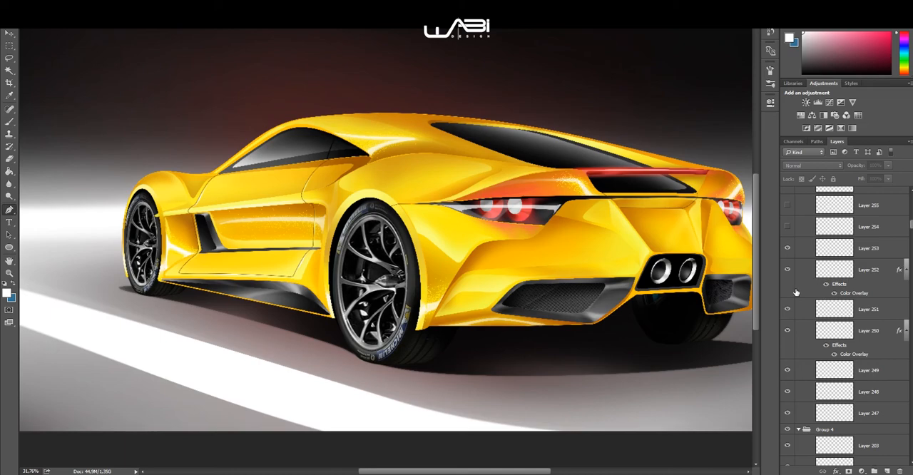
pyautogui.scroll(3, 799, 282)
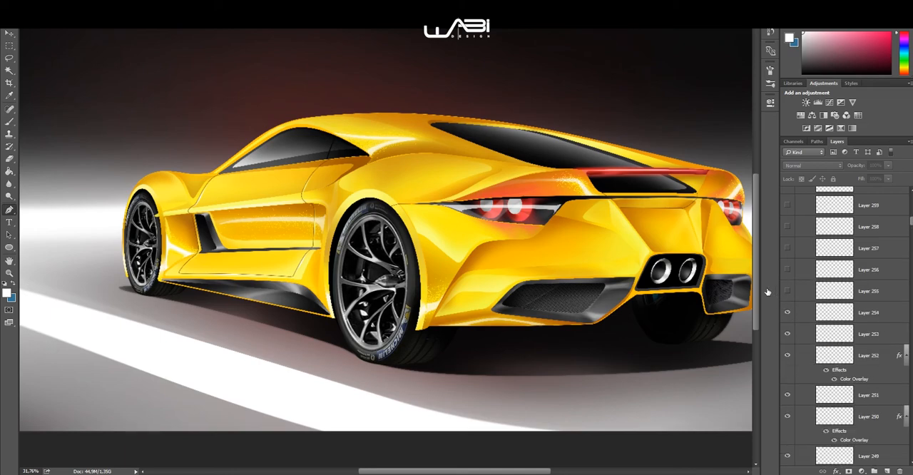
pyautogui.moveTo(660, 273); pyautogui.dragTo(642, 264)
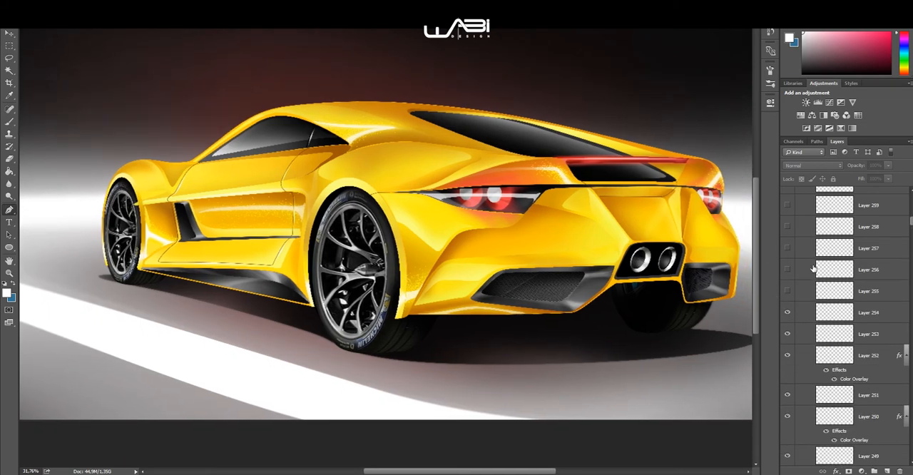
# Step: Show Layers 255 and 256, and inspect the highlights around the side window
pyautogui.click(787, 270)
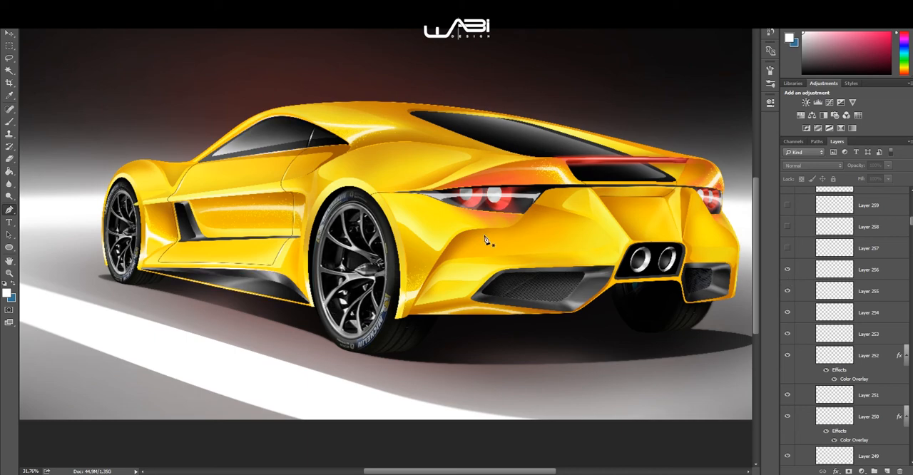
pyautogui.moveTo(257, 152); pyautogui.dragTo(500, 164)
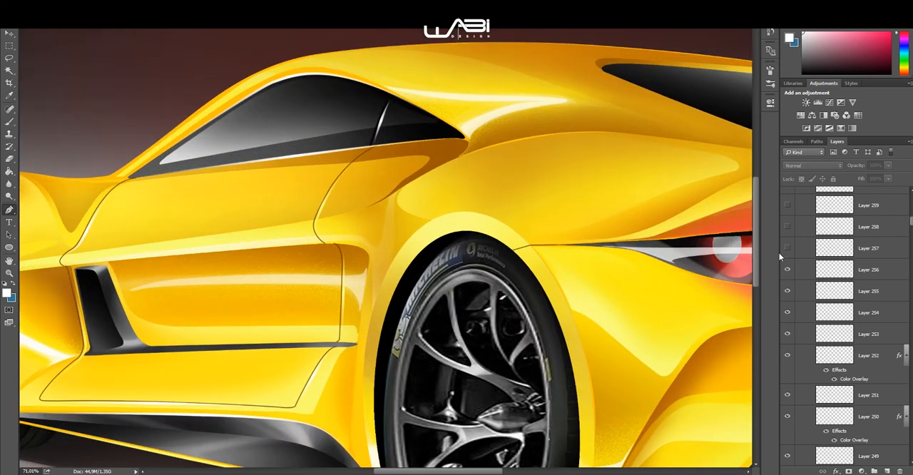
pyautogui.click(788, 272)
pyautogui.moveTo(539, 235); pyautogui.dragTo(402, 205)
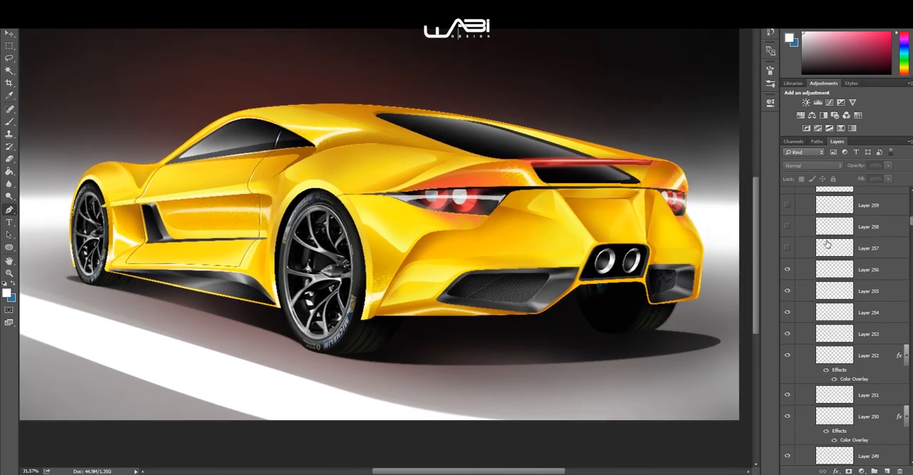
# Step: Show Layers 257 through 262 in the Split Lines group
pyautogui.click(788, 249)
pyautogui.click(787, 226)
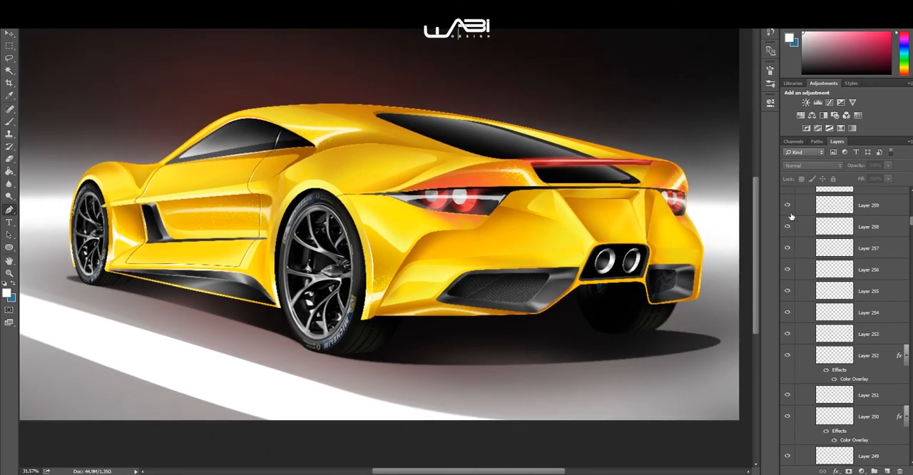
pyautogui.scroll(2, 790, 228)
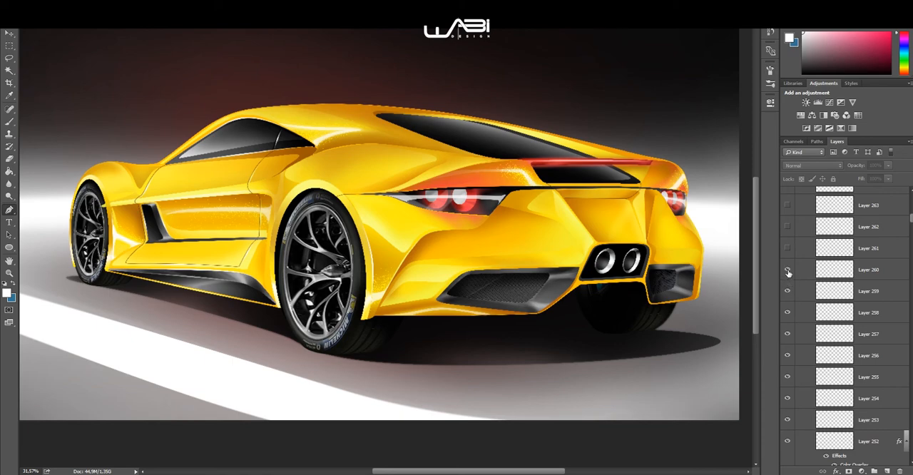
pyautogui.hotkey('ctrl', '+')
pyautogui.click(789, 250)
pyautogui.click(789, 229)
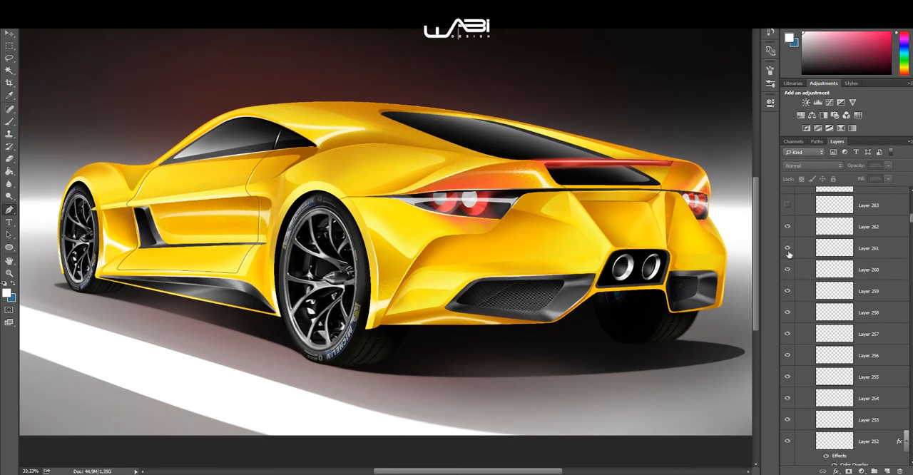
# Step: Toggle the visibility of Layers 262 and 261 to compare the lines around the tail light and rear bumper
pyautogui.scroll(4, 460, 193)
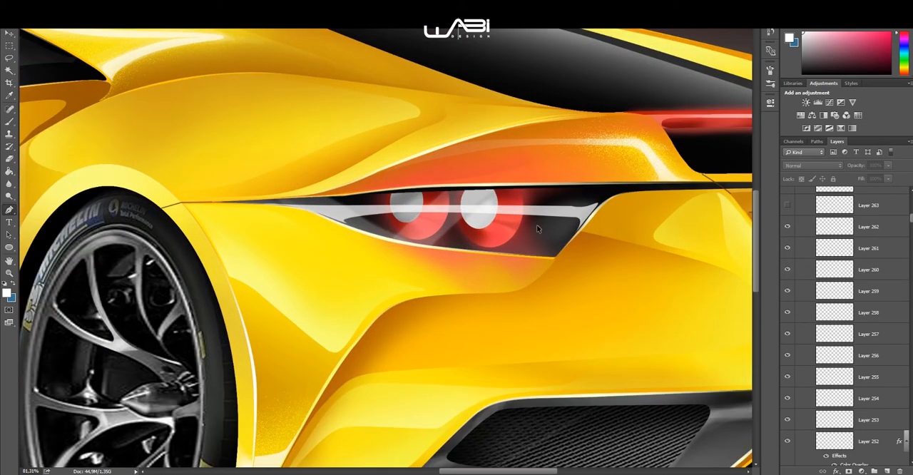
pyautogui.moveTo(551, 251); pyautogui.dragTo(521, 230)
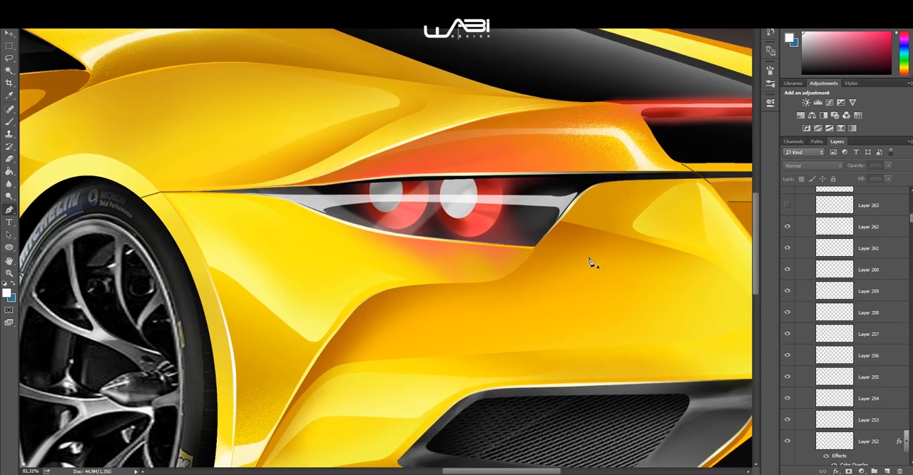
pyautogui.click(788, 229)
pyautogui.click(788, 230)
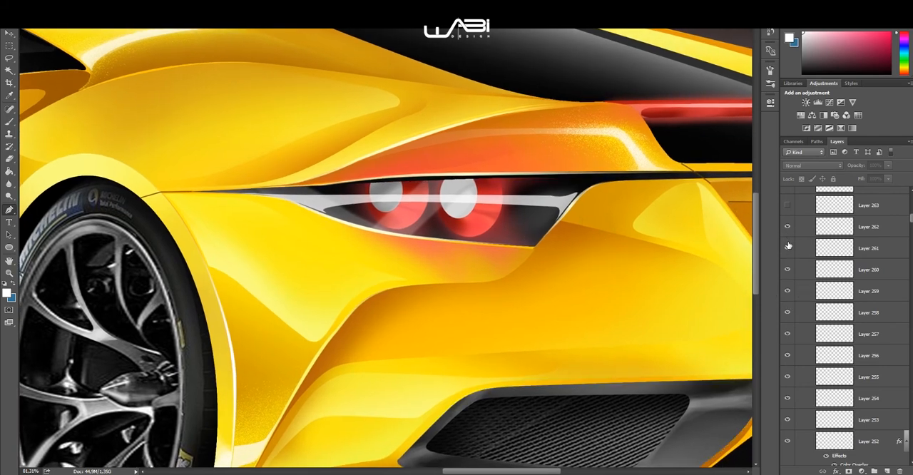
pyautogui.click(788, 249)
pyautogui.click(788, 249)
pyautogui.scroll(-3, 578, 220)
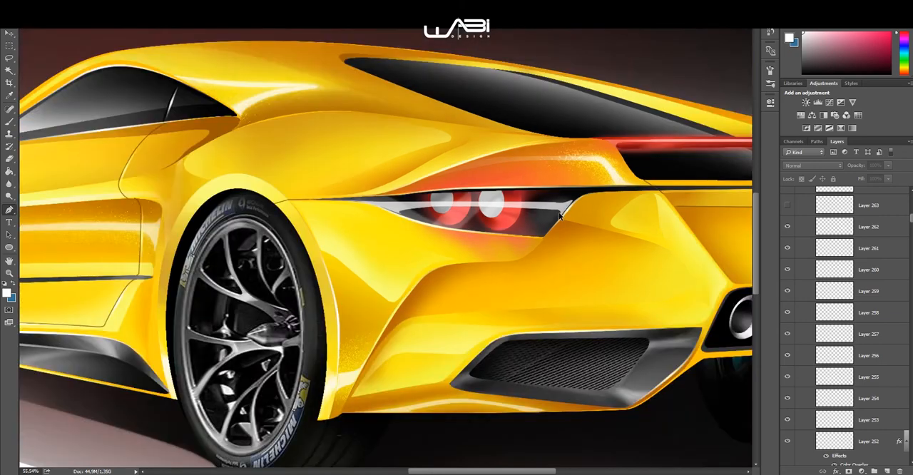
pyautogui.moveTo(591, 248); pyautogui.dragTo(607, 230)
pyautogui.scroll(-2, 607, 230)
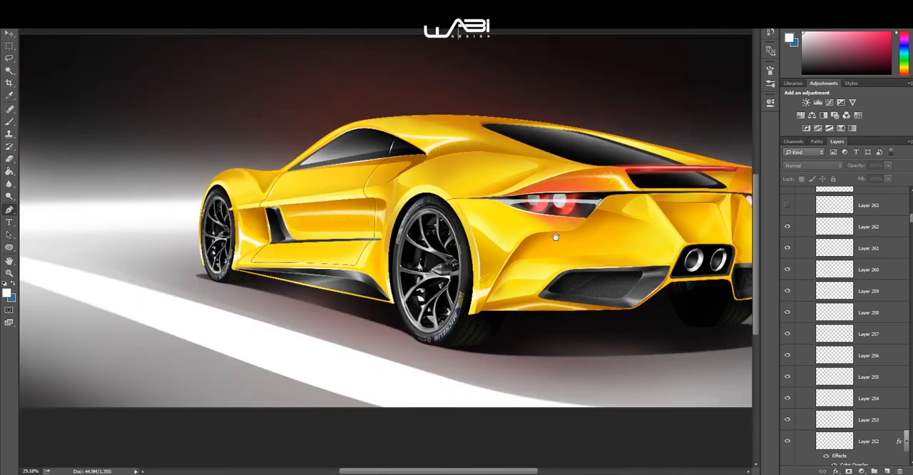
# Step: Show Layer 263 in the Split Lines group and look at the rear end
pyautogui.scroll(2, 813, 232)
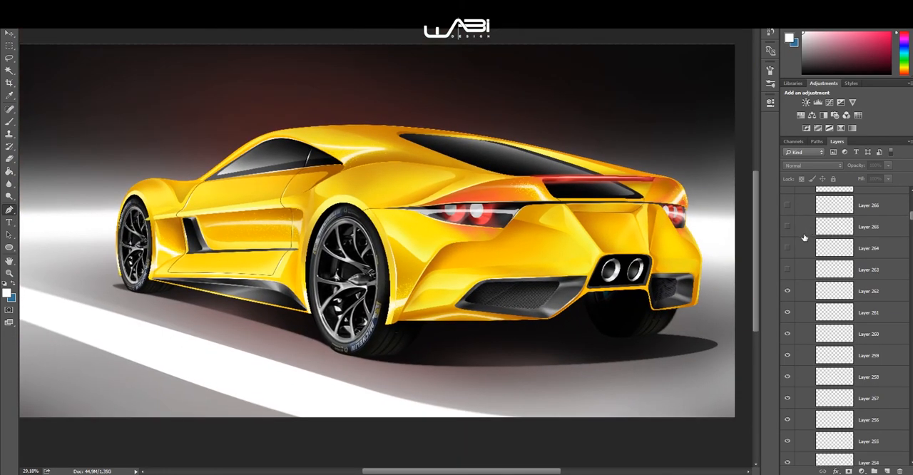
pyautogui.scroll(1, 696, 250)
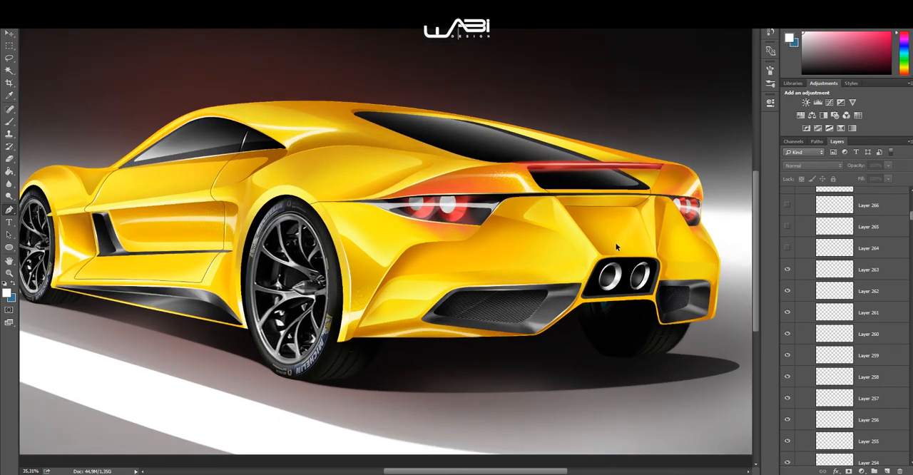
# Step: Show Layers 264 through 276 in the Split Lines group
pyautogui.click(788, 227)
pyautogui.click(788, 223)
pyautogui.click(789, 214)
pyautogui.scroll(2, 790, 222)
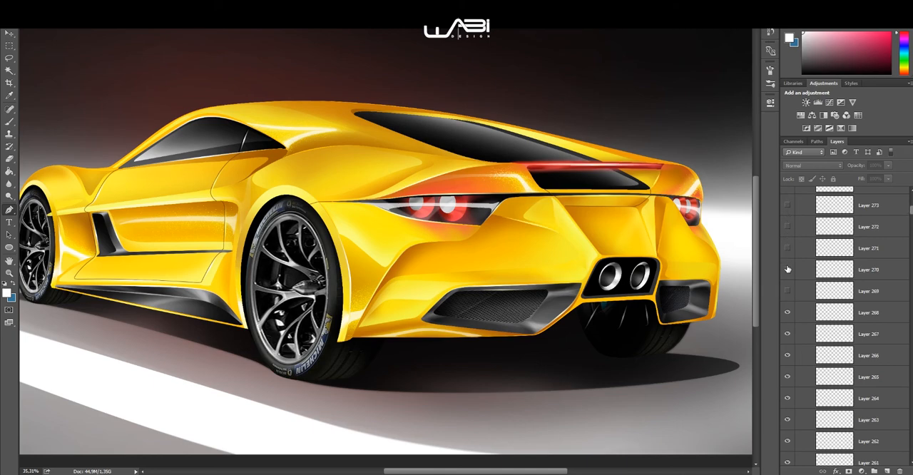
pyautogui.click(788, 269)
pyautogui.click(787, 226)
pyautogui.click(787, 205)
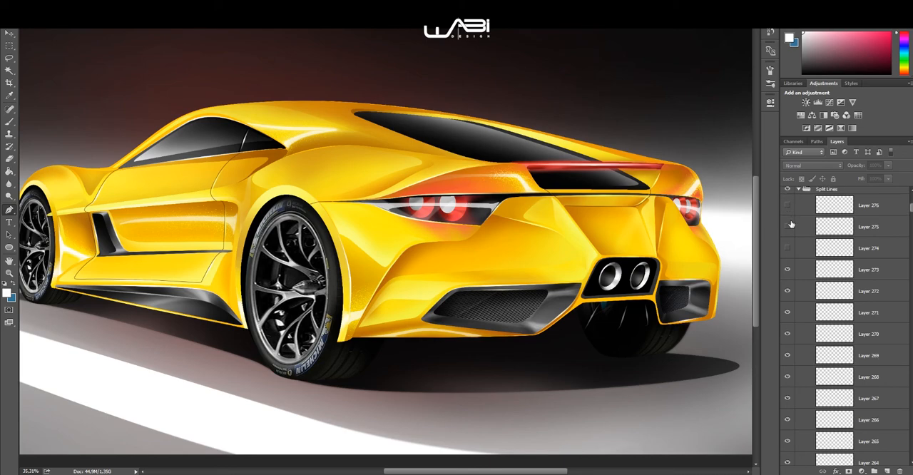
pyautogui.scroll(3, 790, 235)
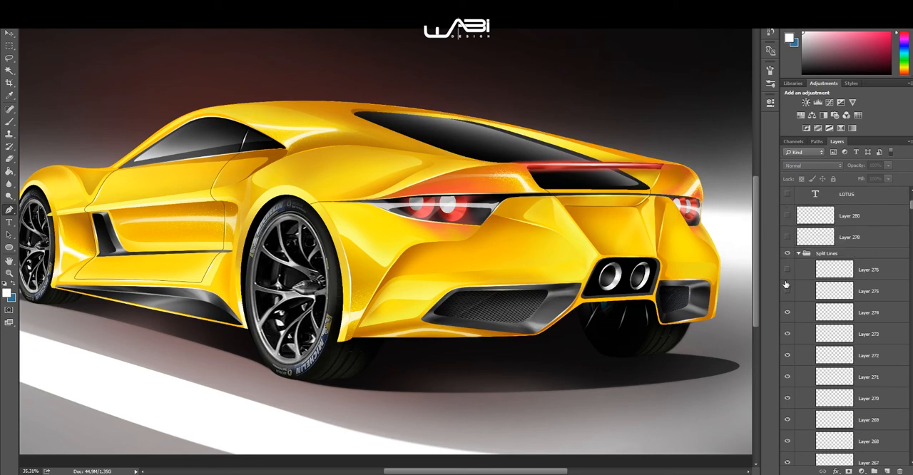
pyautogui.click(787, 269)
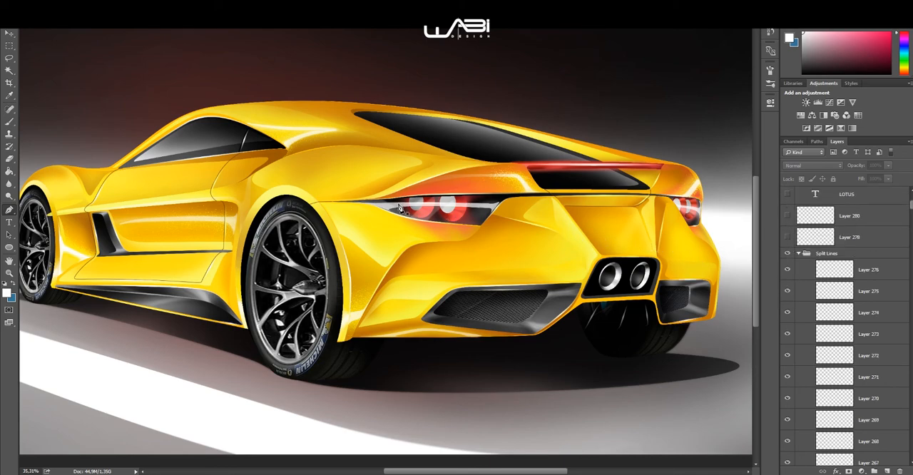
# Step: Show the layers of the Diffuser group beneath the car's rear bumper
pyautogui.scroll(-3, 400, 209)
pyautogui.moveTo(368, 204); pyautogui.dragTo(456, 213)
pyautogui.scroll(2, 442, 216)
pyautogui.scroll(-10, 818, 236)
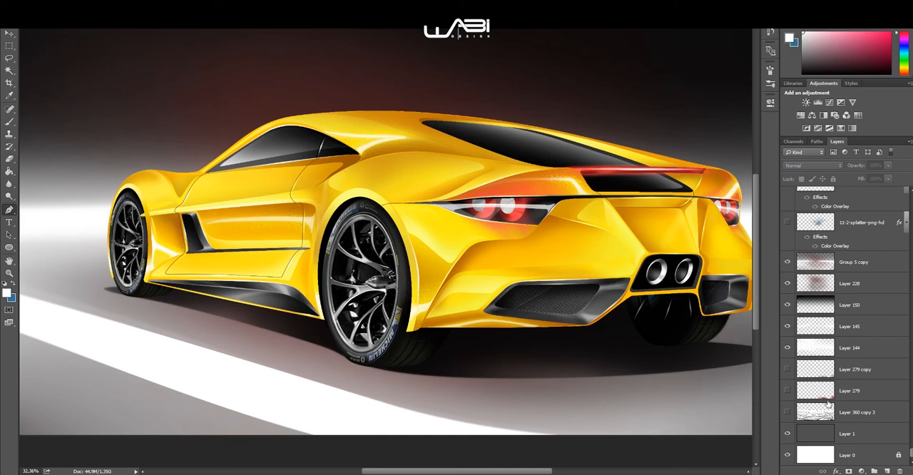
pyautogui.scroll(6, 804, 324)
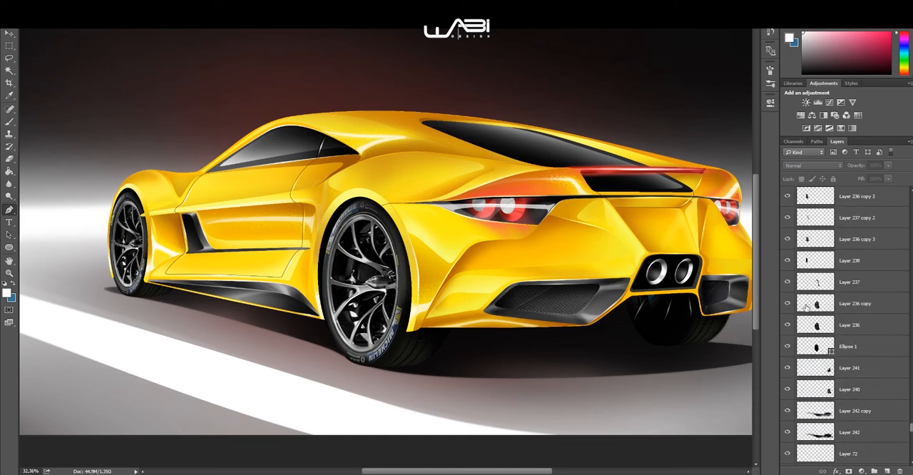
pyautogui.moveTo(788, 353); pyautogui.dragTo(788, 311)
pyautogui.moveTo(789, 276); pyautogui.dragTo(788, 257)
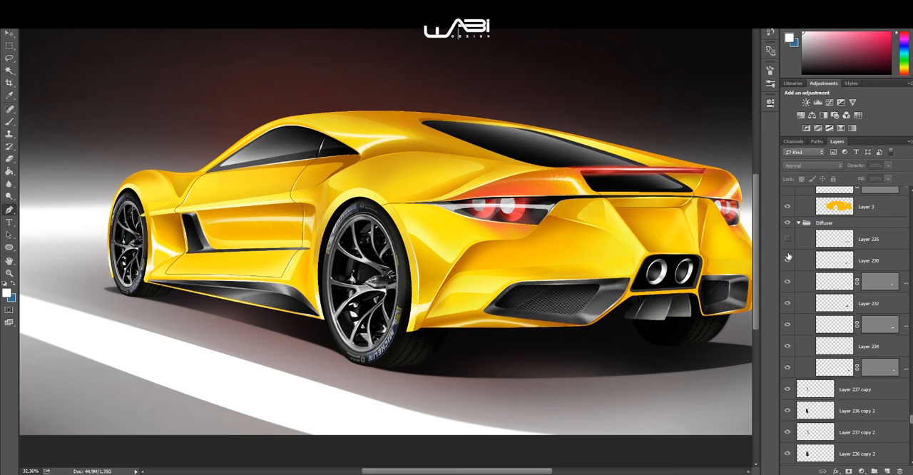
# Step: Inspect the diffuser fins below the exhaust outlet up close and within the whole rear end
pyautogui.moveTo(658, 276); pyautogui.dragTo(561, 232)
pyautogui.scroll(5, 562, 274)
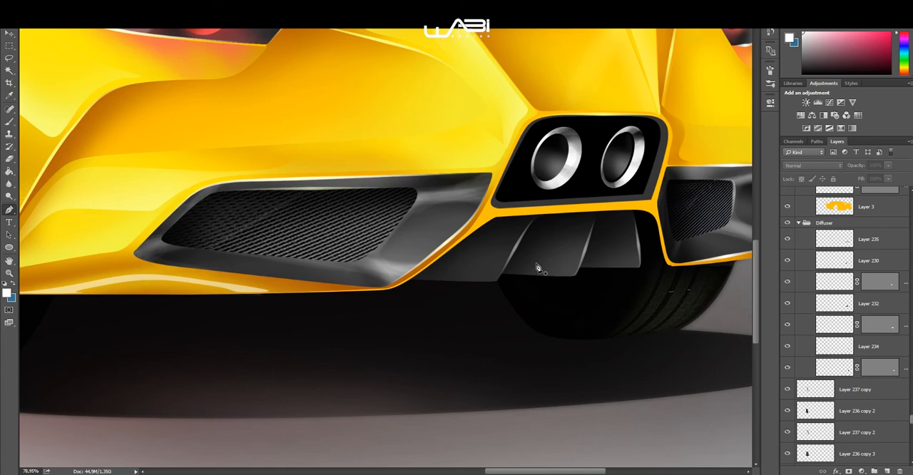
pyautogui.scroll(-3, 525, 244)
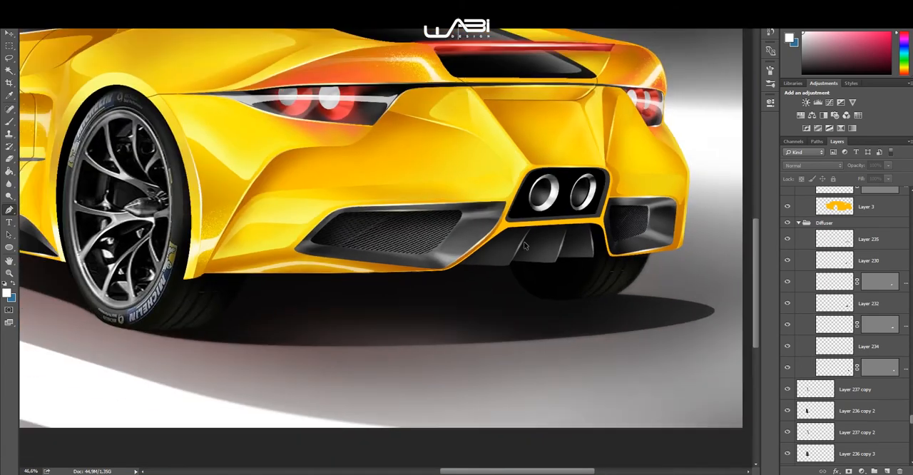
pyautogui.scroll(-3, 524, 246)
pyautogui.scroll(2, 542, 299)
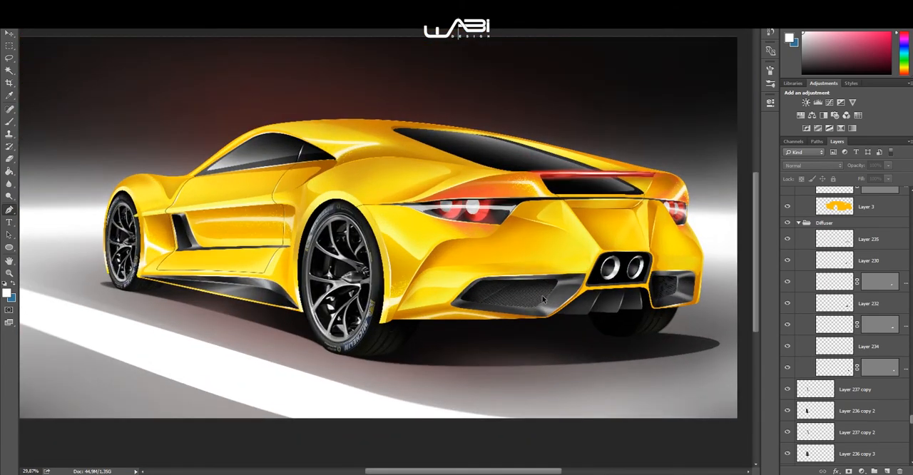
pyautogui.scroll(2, 542, 299)
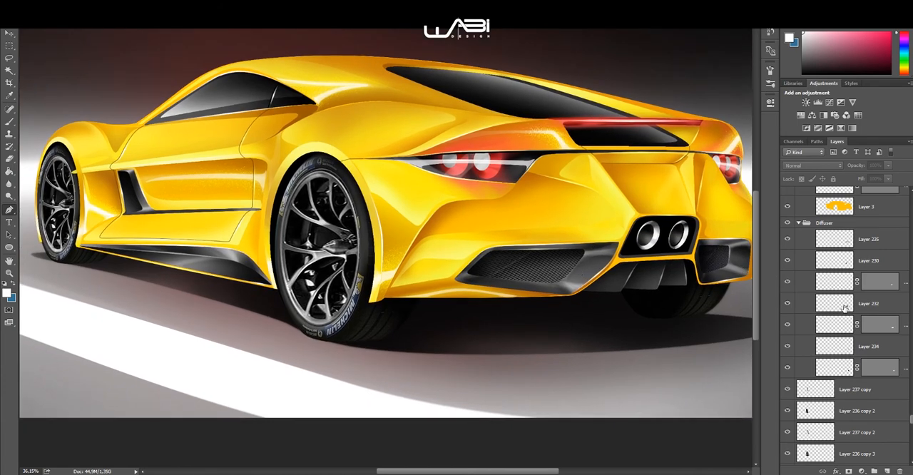
# Step: Show the ground texture on Layer 360 copy 3, check it behind the car, and select that layer
pyautogui.scroll(-8, 844, 308)
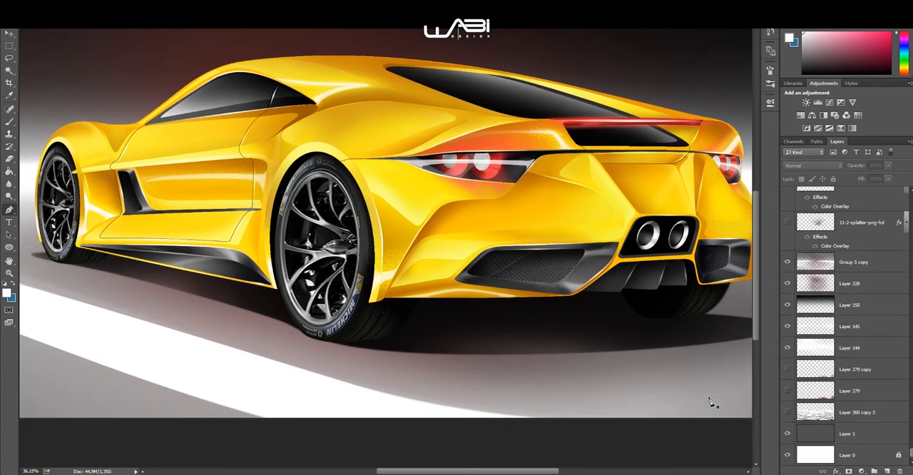
pyautogui.scroll(-2, 357, 308)
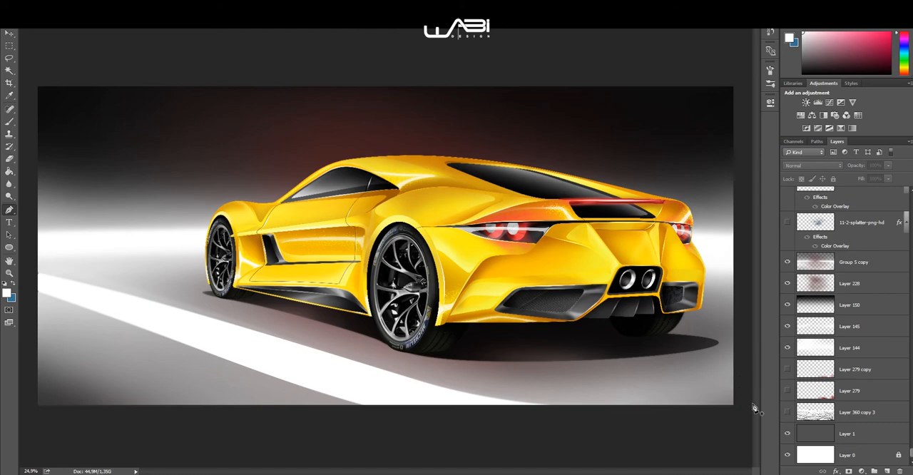
pyautogui.click(785, 412)
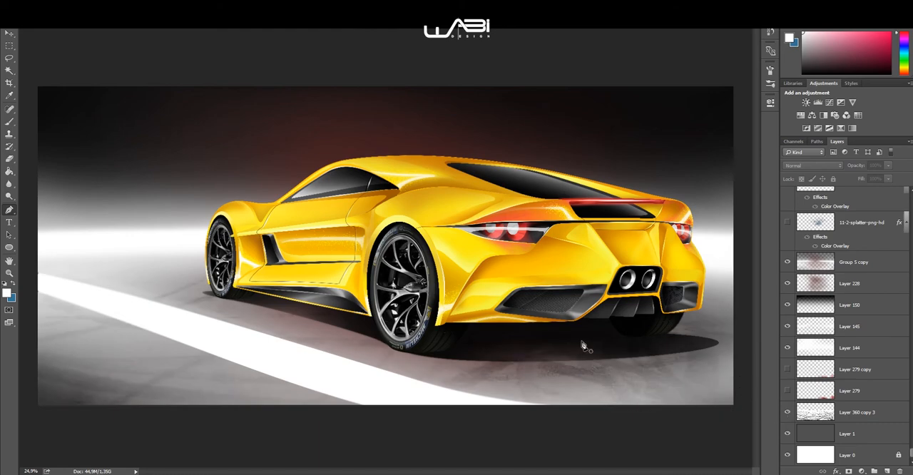
pyautogui.scroll(3, 491, 335)
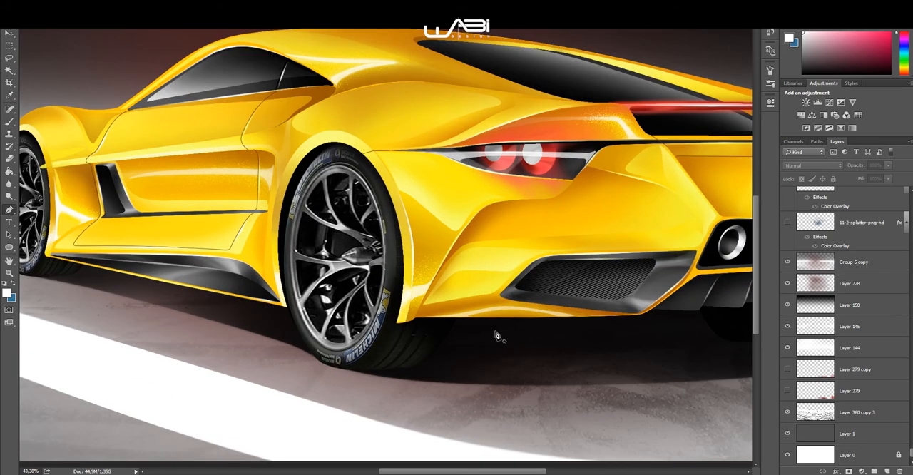
pyautogui.click(848, 415)
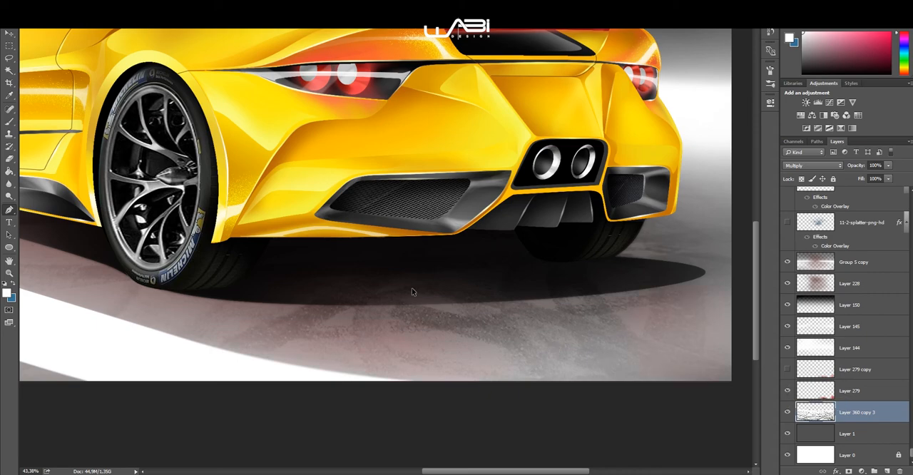
# Step: Show Layer 279 and Layer 279 copy, and inspect the red reflections on the ground behind the car
pyautogui.scroll(-1, 425, 272)
pyautogui.moveTo(305, 291); pyautogui.dragTo(411, 307)
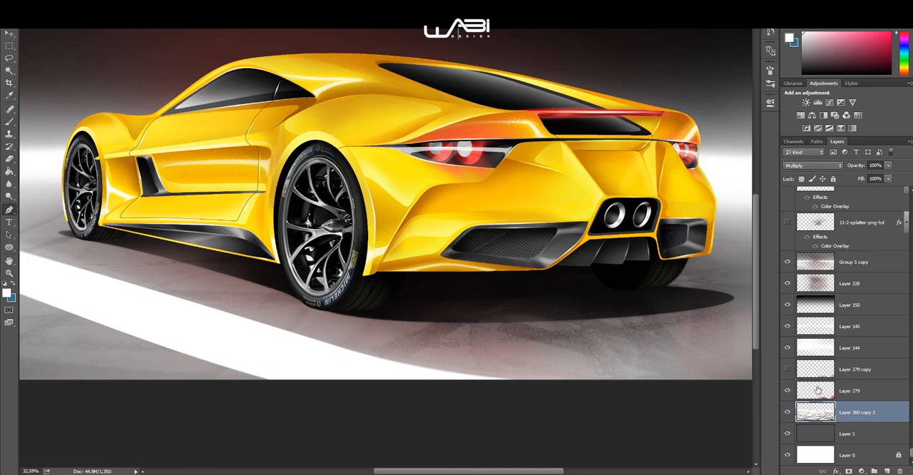
pyautogui.click(788, 369)
pyautogui.scroll(-2, 568, 300)
pyautogui.scroll(3, 649, 305)
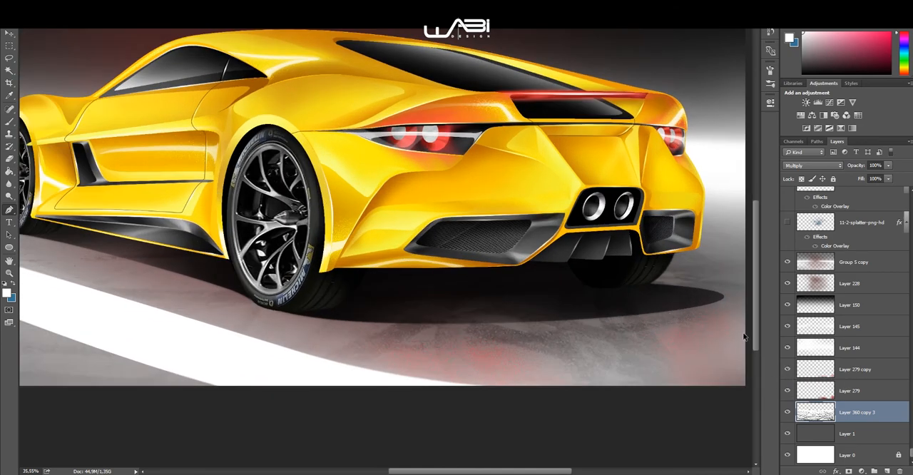
pyautogui.scroll(2, 706, 381)
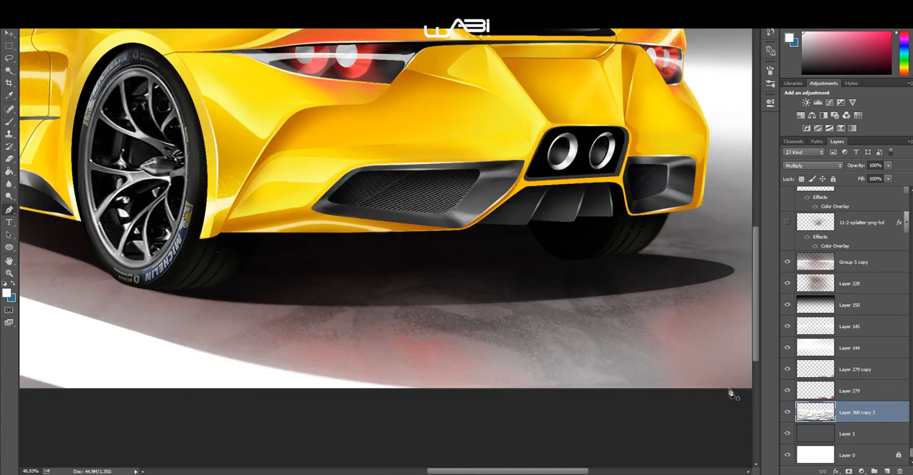
pyautogui.scroll(2, 399, 365)
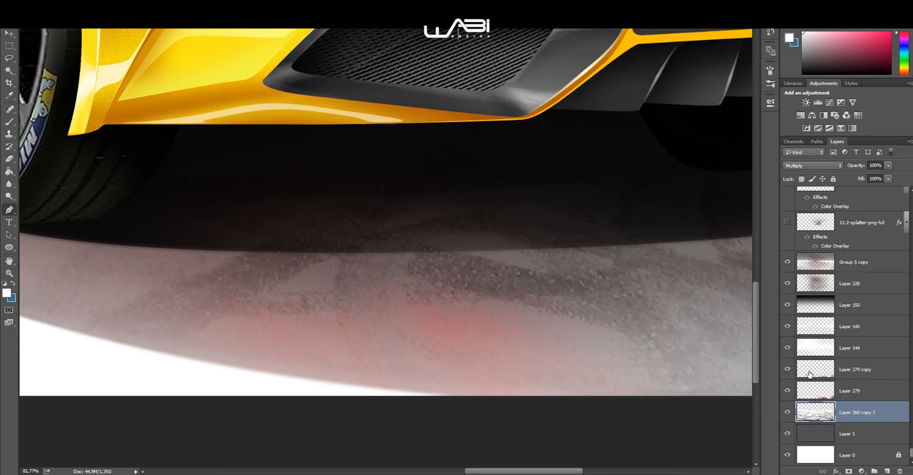
# Step: Set the opacity of Layer 279 to 76% and of Layer 279 copy to 63%
pyautogui.scroll(3, 799, 368)
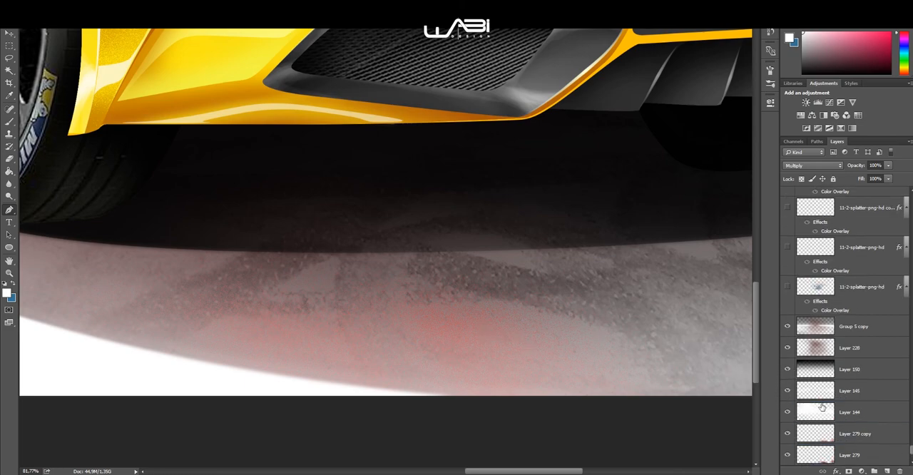
pyautogui.scroll(-2, 822, 407)
pyautogui.click(850, 411)
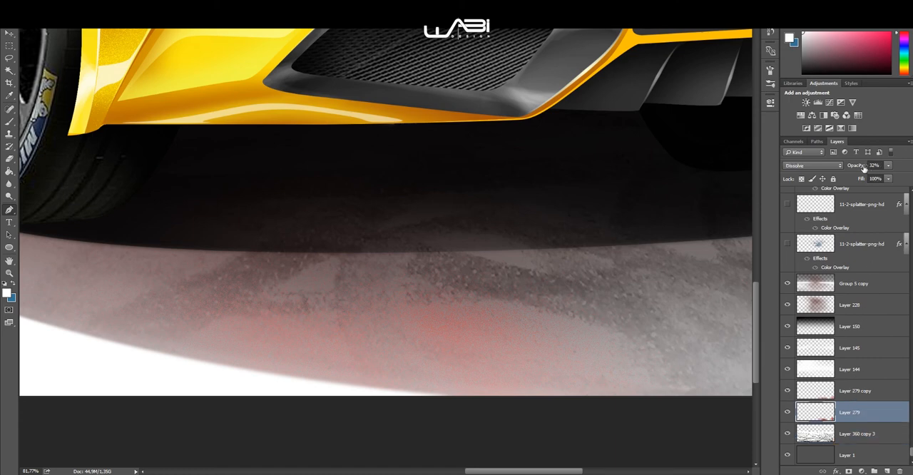
pyautogui.moveTo(853, 168); pyautogui.dragTo(875, 169)
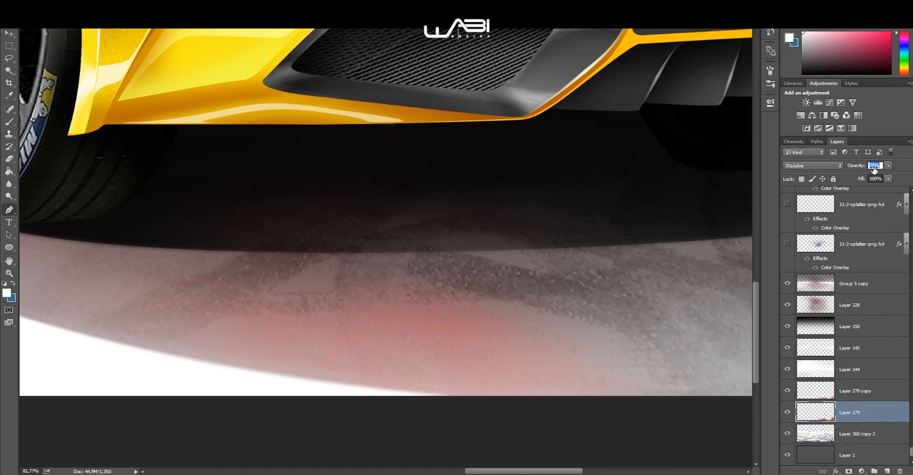
pyautogui.click(866, 392)
pyautogui.moveTo(853, 168)
pyautogui.mouseDown()
pyautogui.moveTo(873, 167)
pyautogui.moveTo(856, 171)
pyautogui.mouseUp()
# Step: Show the five 11-2-splatter-png-hd layers above Group 5 copy and inspect the specks in the background ahead of the front wheel
pyautogui.scroll(3, 820, 368)
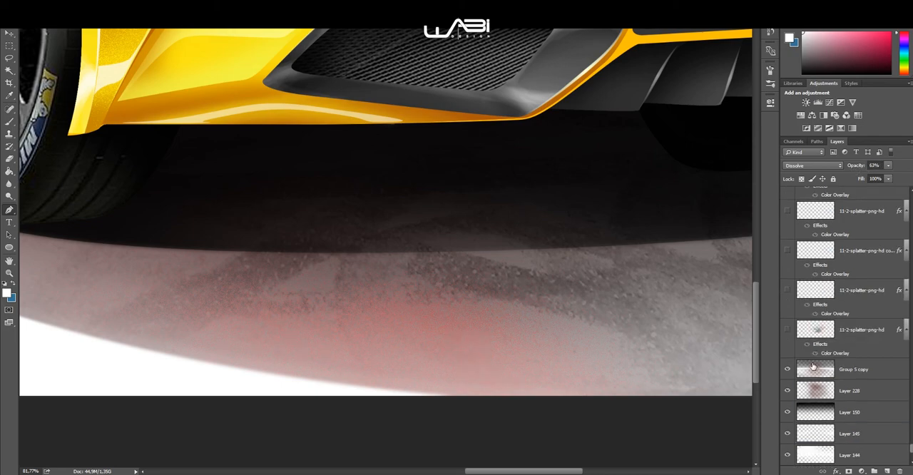
pyautogui.scroll(-6, 592, 325)
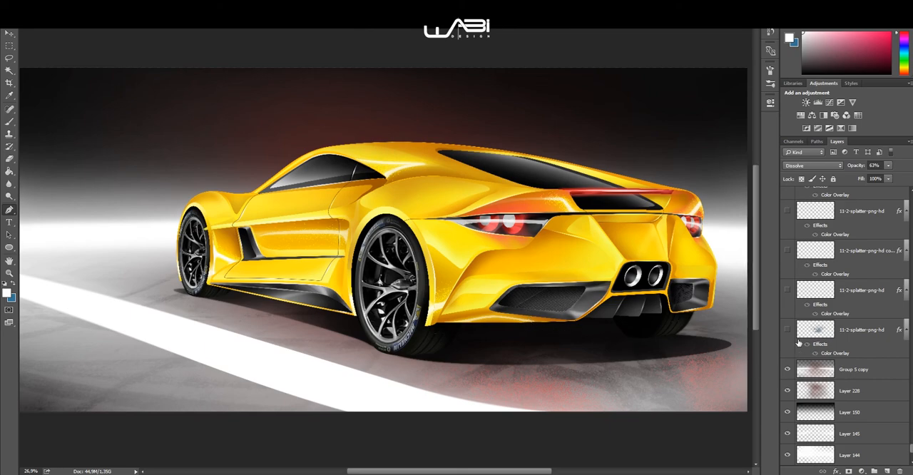
pyautogui.click(790, 330)
pyautogui.scroll(3, 792, 269)
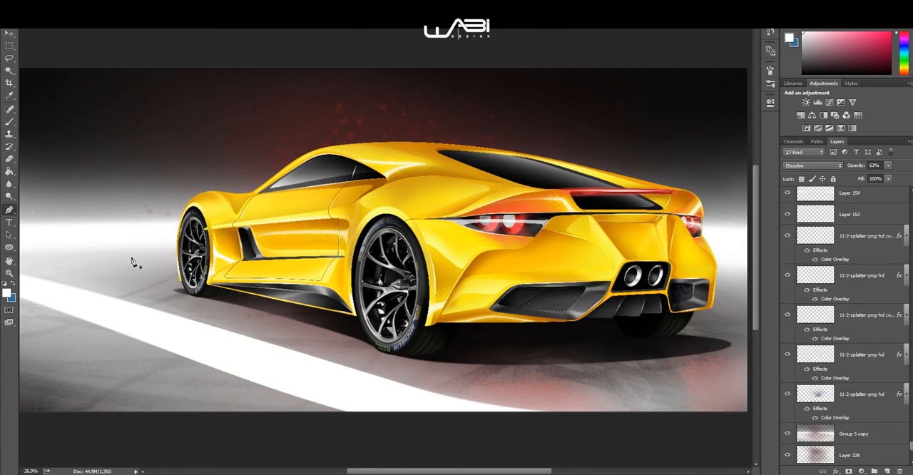
pyautogui.moveTo(233, 274); pyautogui.dragTo(369, 259)
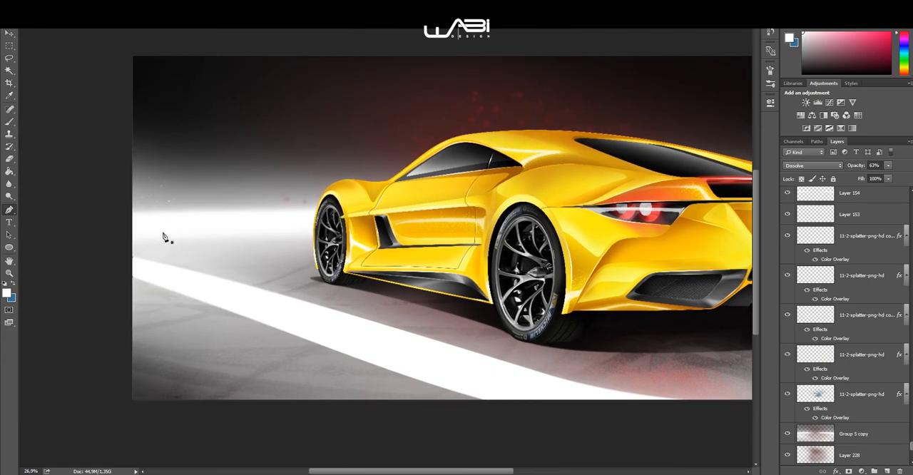
pyautogui.moveTo(136, 199); pyautogui.dragTo(178, 197)
pyautogui.scroll(1, 178, 197)
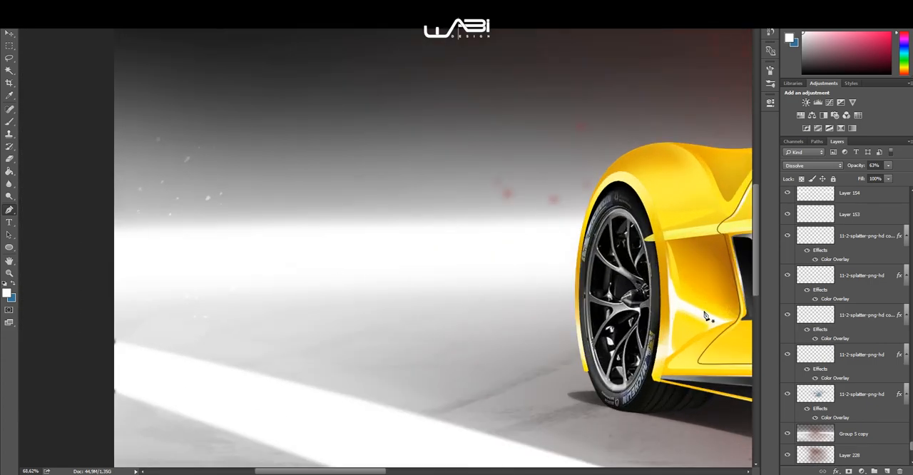
pyautogui.scroll(2, 187, 213)
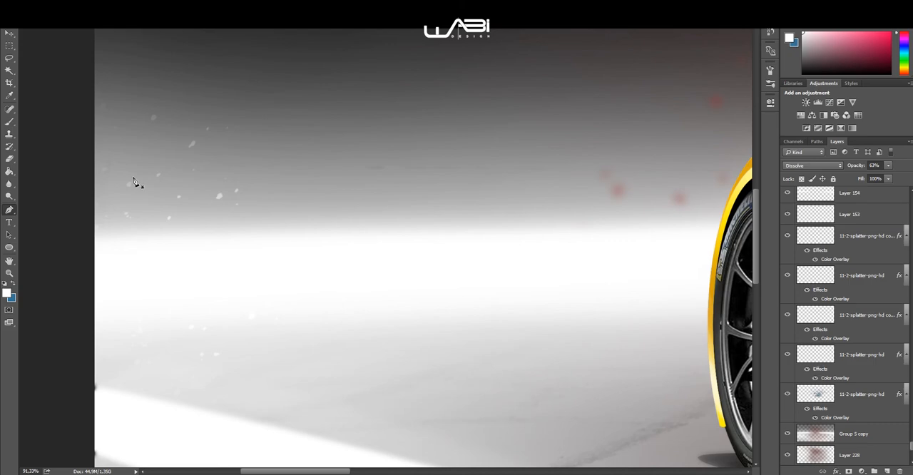
pyautogui.scroll(-5, 517, 179)
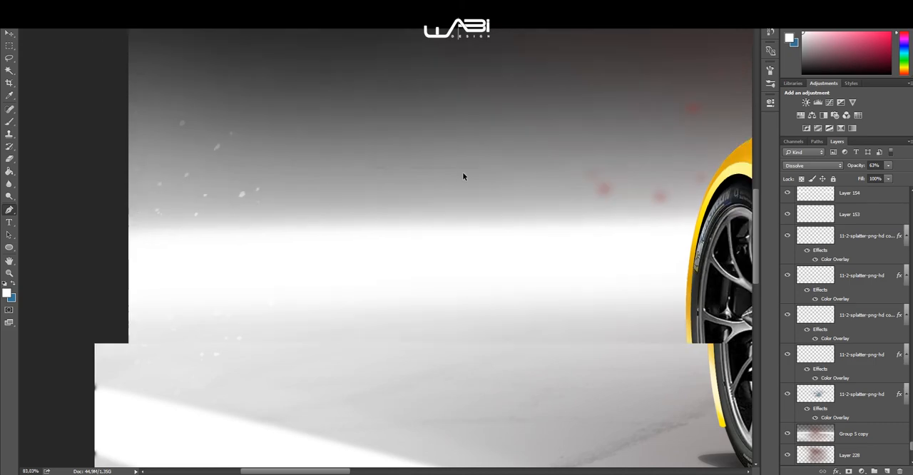
pyautogui.scroll(-4, 489, 210)
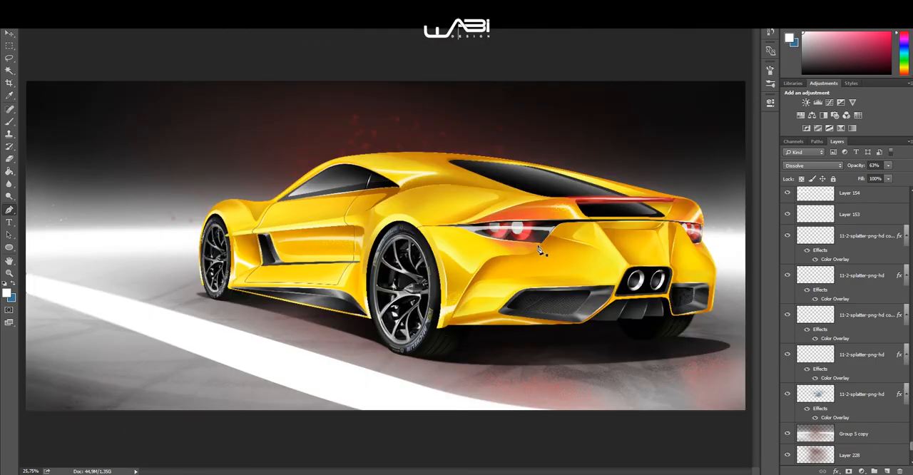
# Step: Show the 11-2-splatter-png-hd layer above Layer 155 and inspect the specks behind the rear end and across the whole render
pyautogui.scroll(4, 802, 264)
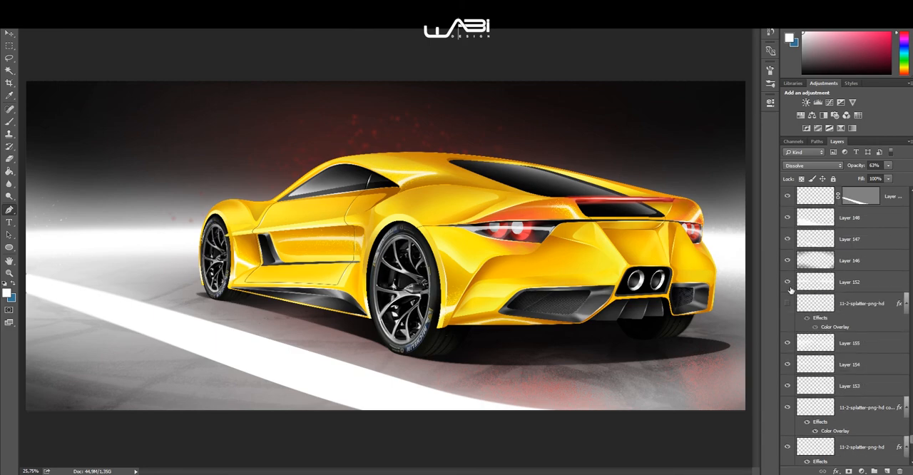
pyautogui.scroll(1, 788, 304)
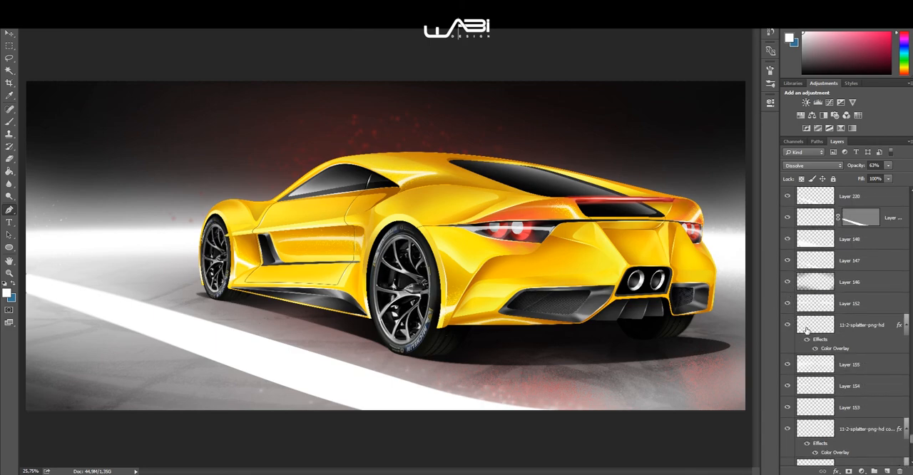
pyautogui.scroll(6, 798, 283)
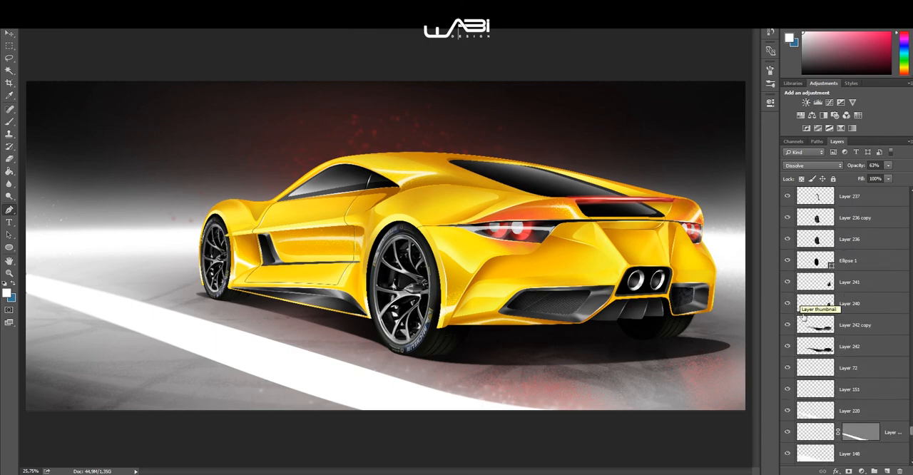
pyautogui.scroll(6, 732, 232)
pyautogui.moveTo(729, 233); pyautogui.dragTo(514, 112)
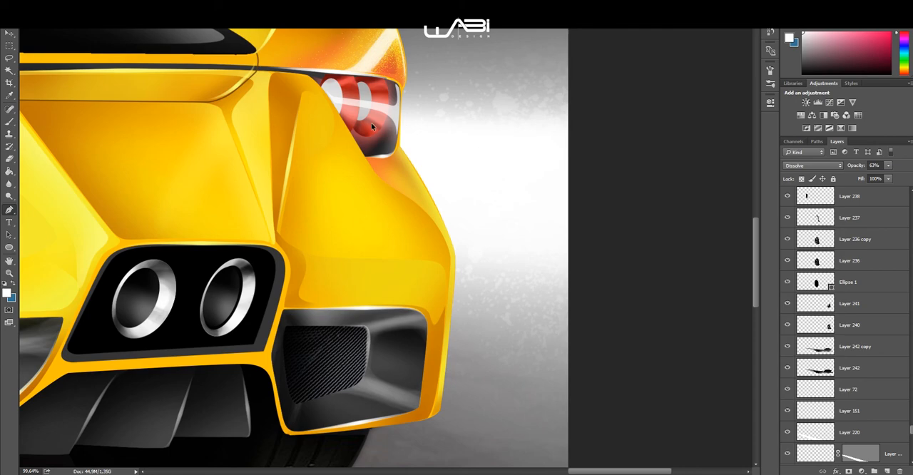
pyautogui.scroll(-5, 303, 183)
pyautogui.moveTo(279, 200); pyautogui.dragTo(657, 257)
pyautogui.scroll(-3, 544, 245)
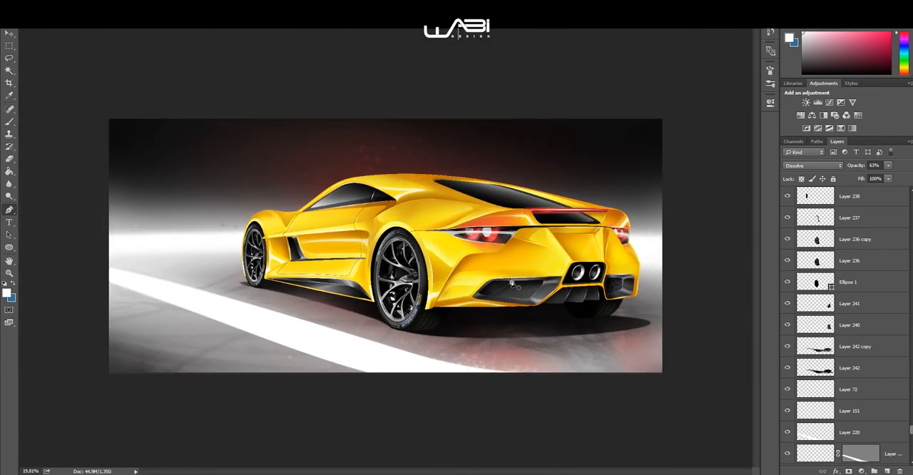
# Step: Look through the layer stack from Layer 238 past the Exhausts group to the Split Lines group and the top layers
pyautogui.scroll(1, 387, 248)
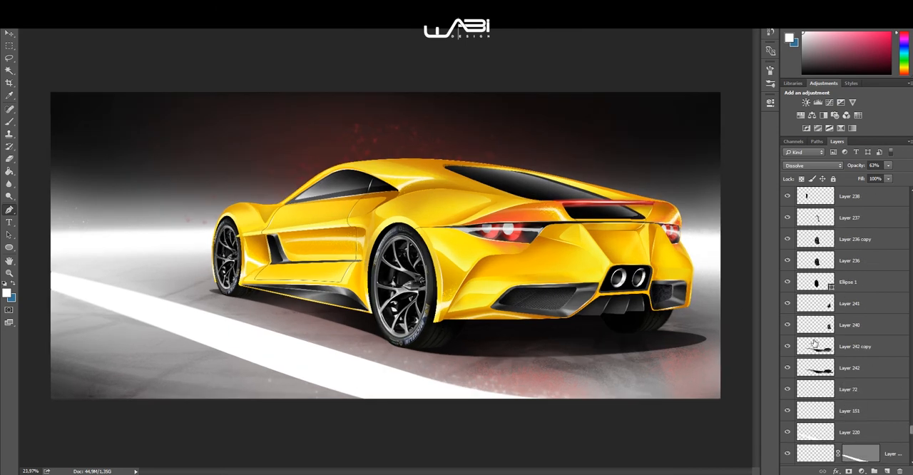
pyautogui.scroll(-5, 817, 348)
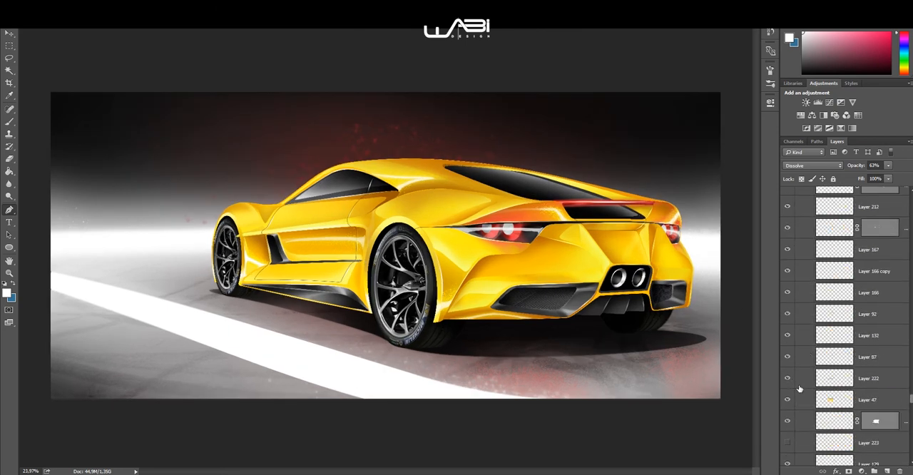
pyautogui.scroll(-2, 795, 385)
pyautogui.scroll(-6, 786, 361)
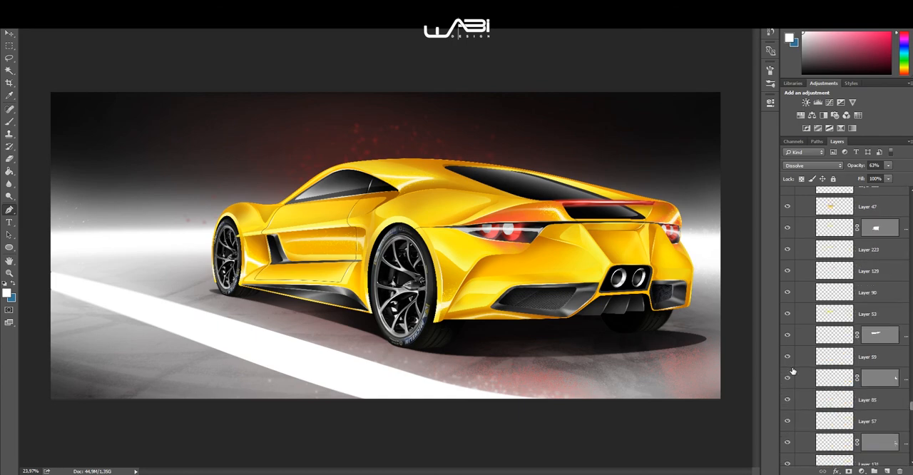
pyautogui.scroll(-6, 788, 350)
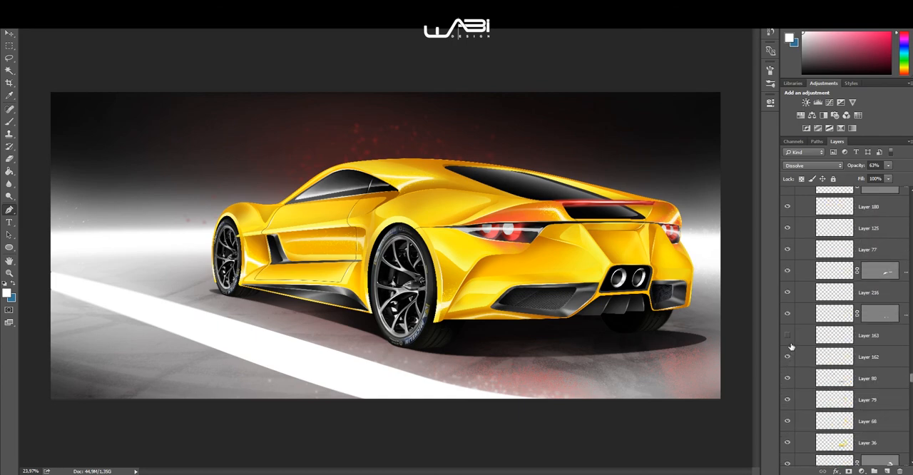
pyautogui.scroll(-6, 790, 333)
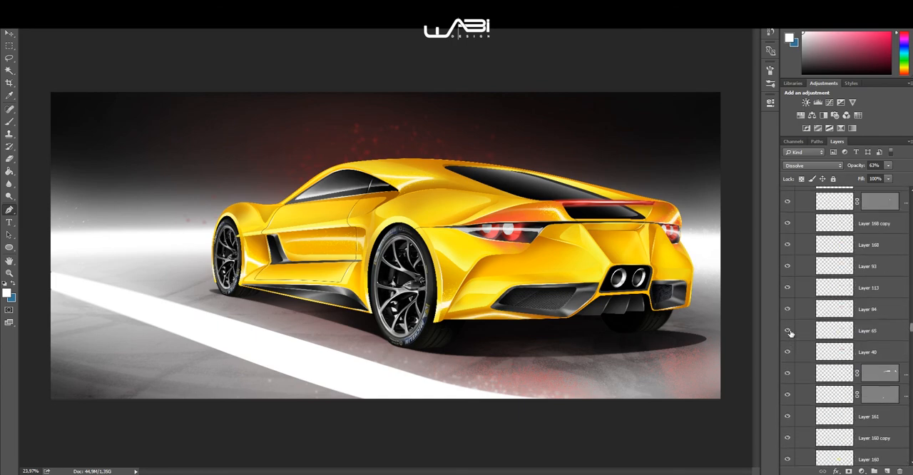
pyautogui.scroll(15, 790, 333)
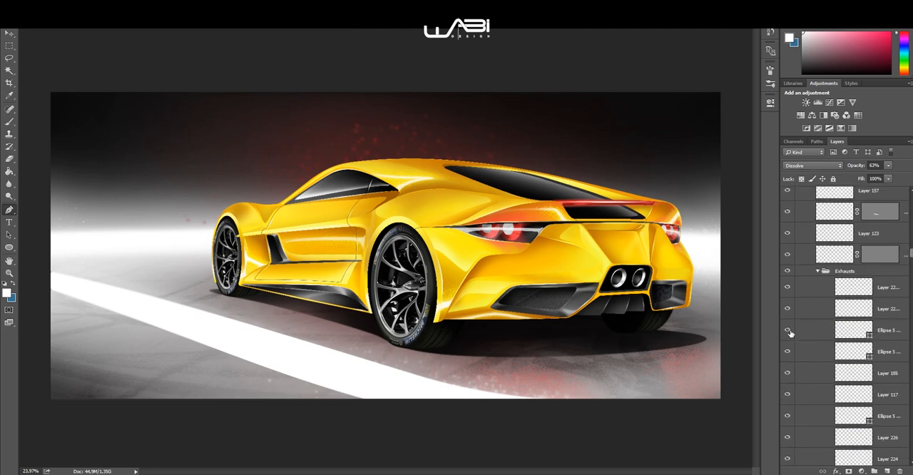
pyautogui.scroll(10, 791, 392)
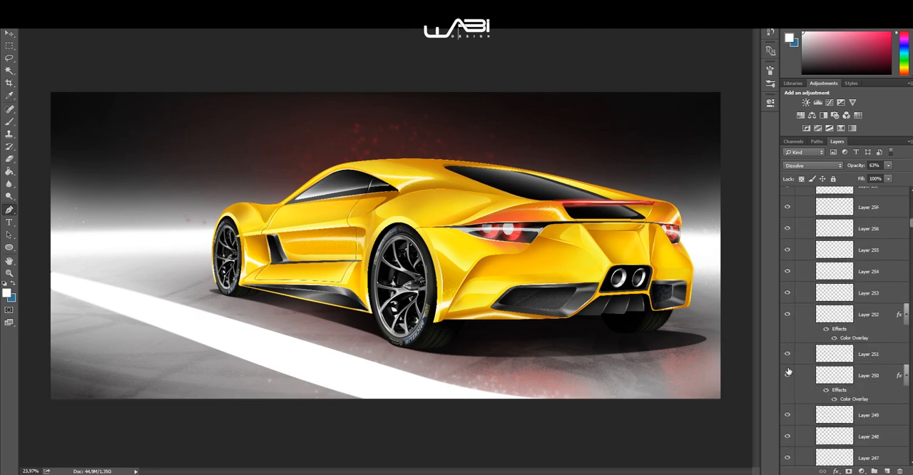
pyautogui.scroll(3, 428, 277)
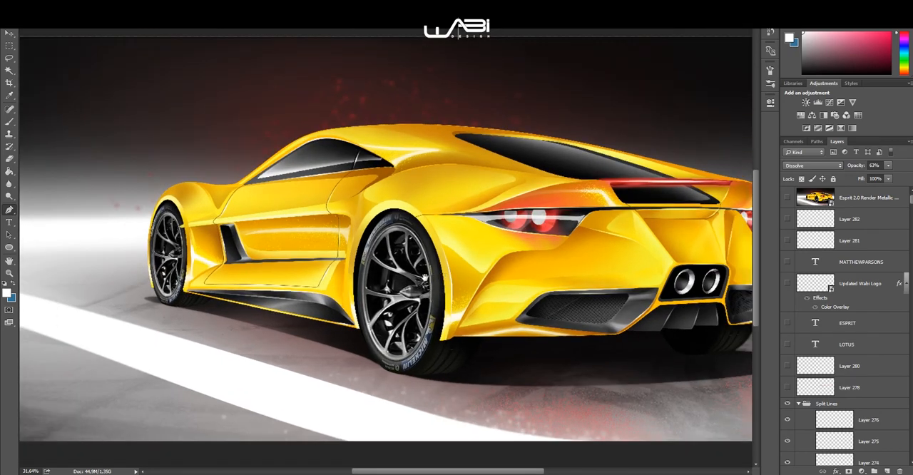
# Step: Show Layer 278 above the Split Lines group and inspect the bodywork around the taillight and rear vent
pyautogui.moveTo(425, 277); pyautogui.dragTo(363, 272)
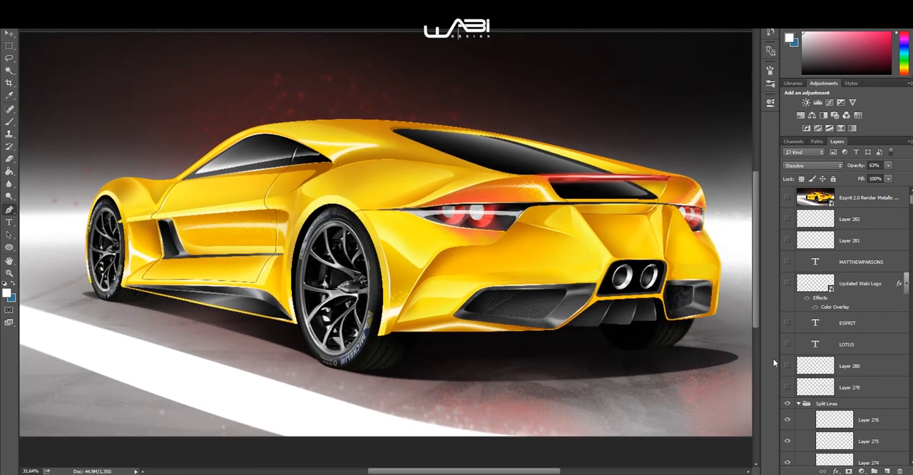
pyautogui.click(787, 389)
pyautogui.moveTo(529, 264); pyautogui.dragTo(464, 252)
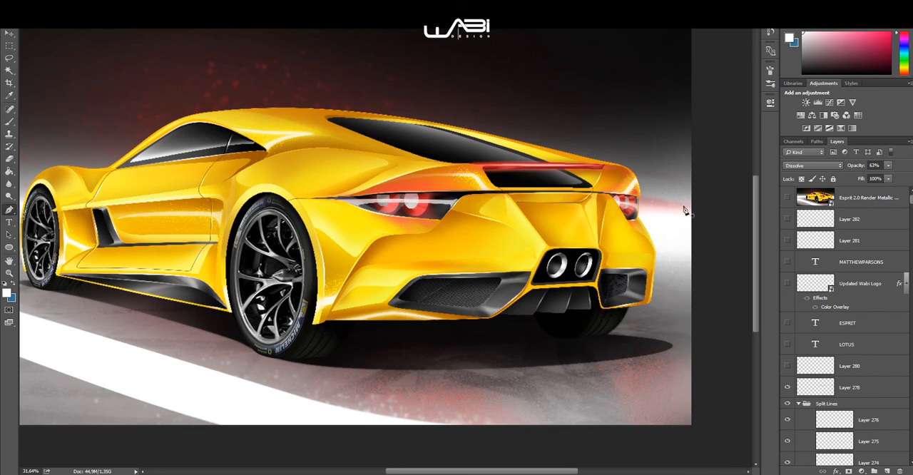
pyautogui.scroll(2, 681, 218)
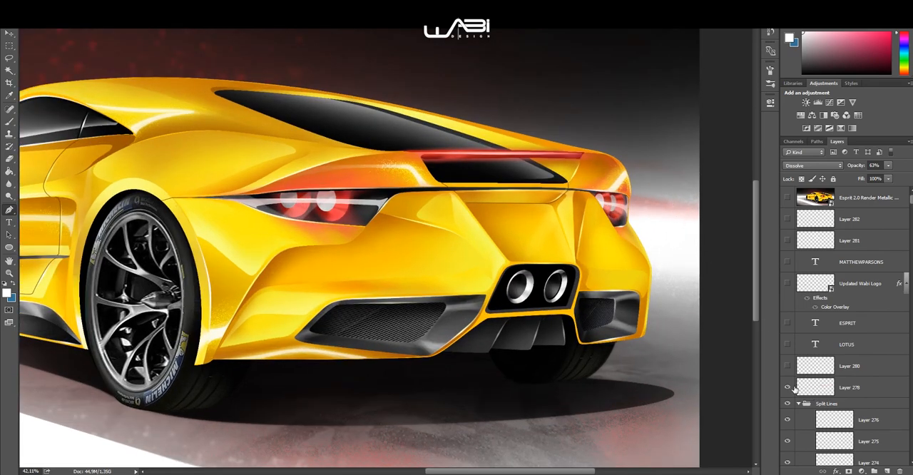
pyautogui.scroll(3, 358, 299)
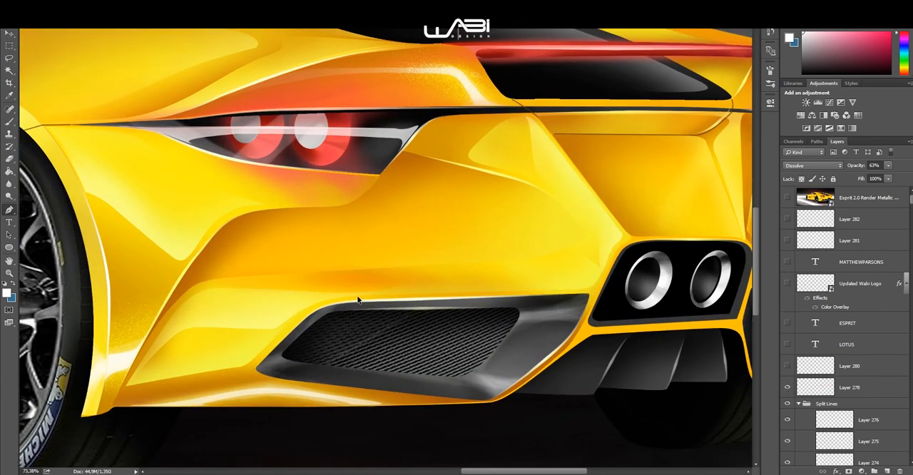
# Step: Outline freehand areas above the rear vent and below the taillight with the Lasso, and clear the selection
pyautogui.click(8, 58)
pyautogui.moveTo(319, 280)
pyautogui.mouseDown()
pyautogui.moveTo(488, 260)
pyautogui.moveTo(248, 279)
pyautogui.moveTo(278, 283)
pyautogui.mouseUp()
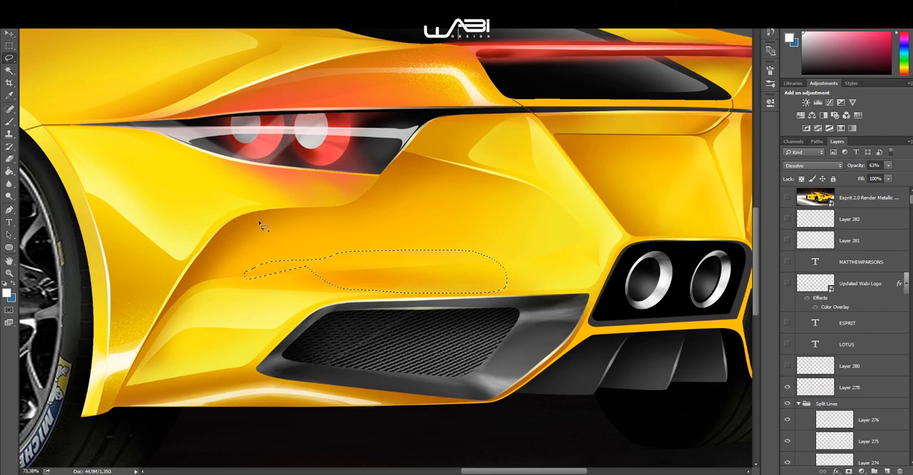
pyautogui.moveTo(275, 220)
pyautogui.mouseDown()
pyautogui.moveTo(402, 196)
pyautogui.moveTo(311, 163)
pyautogui.moveTo(130, 162)
pyautogui.moveTo(214, 202)
pyautogui.moveTo(299, 214)
pyautogui.mouseUp()
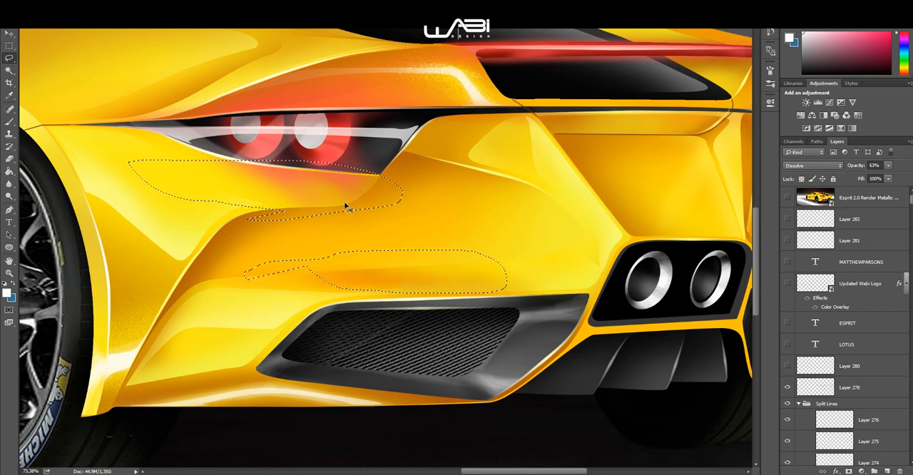
pyautogui.scroll(-2, 349, 211)
pyautogui.scroll(-2, 281, 236)
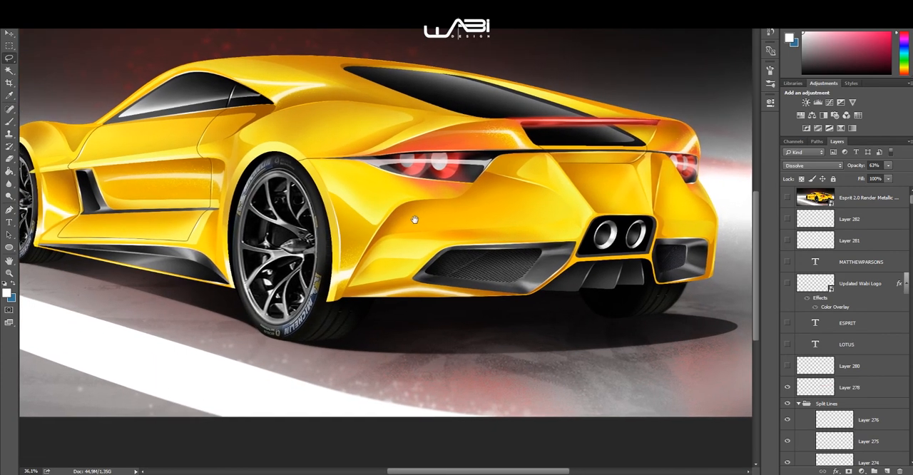
# Step: Show Layer 280 above Layer 278 and compare the whole car with the layer off and on
pyautogui.scroll(1, 400, 212)
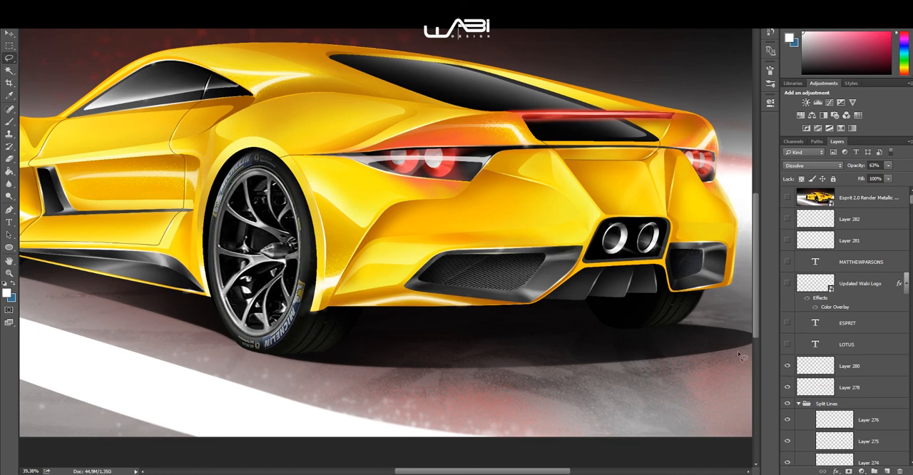
pyautogui.scroll(-2, 700, 338)
pyautogui.moveTo(644, 332); pyautogui.dragTo(683, 338)
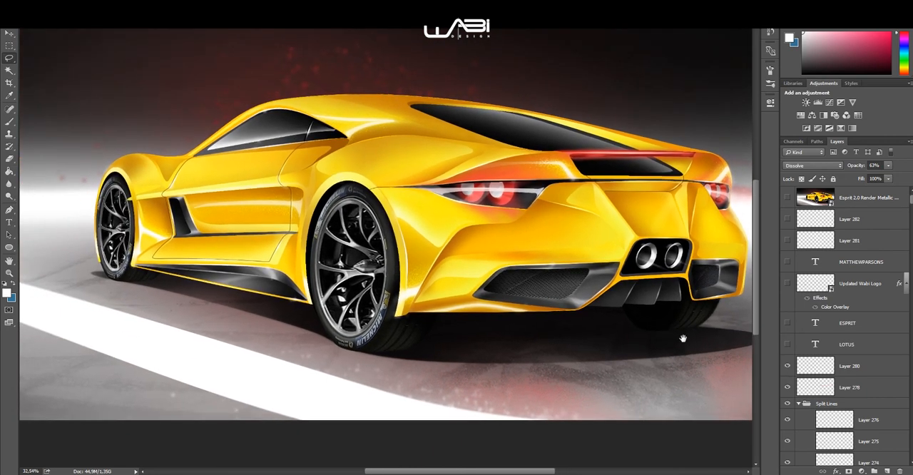
pyautogui.click(787, 365)
pyautogui.click(788, 365)
# Step: Inspect the glints along the side window frame with Layer 280 shown and hidden, and turn the layer back on
pyautogui.scroll(5, 249, 103)
pyautogui.scroll(3, 317, 113)
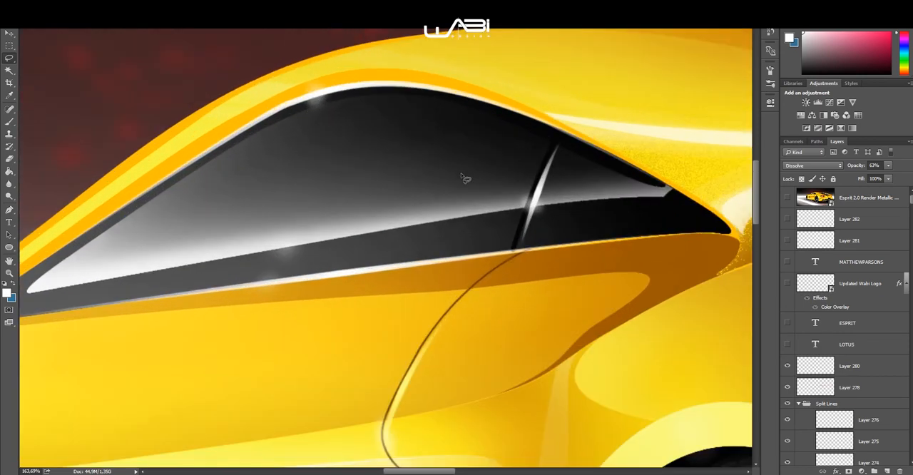
pyautogui.click(788, 366)
pyautogui.scroll(-5, 389, 236)
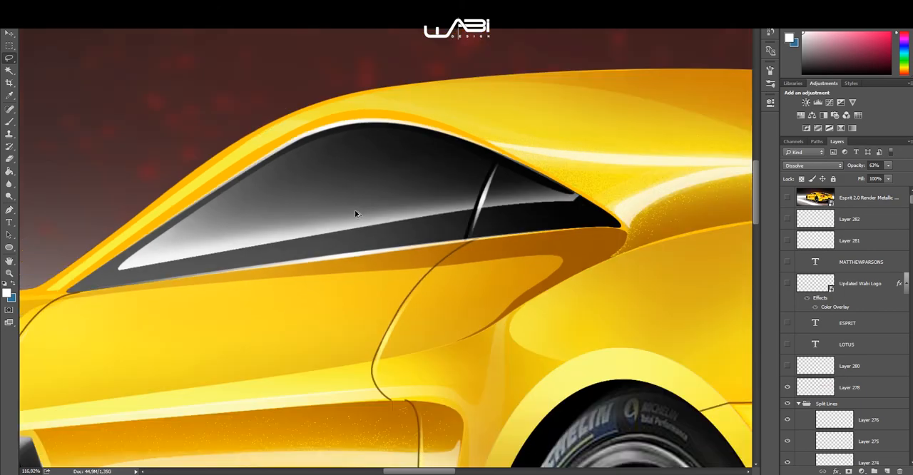
pyautogui.scroll(-2, 413, 250)
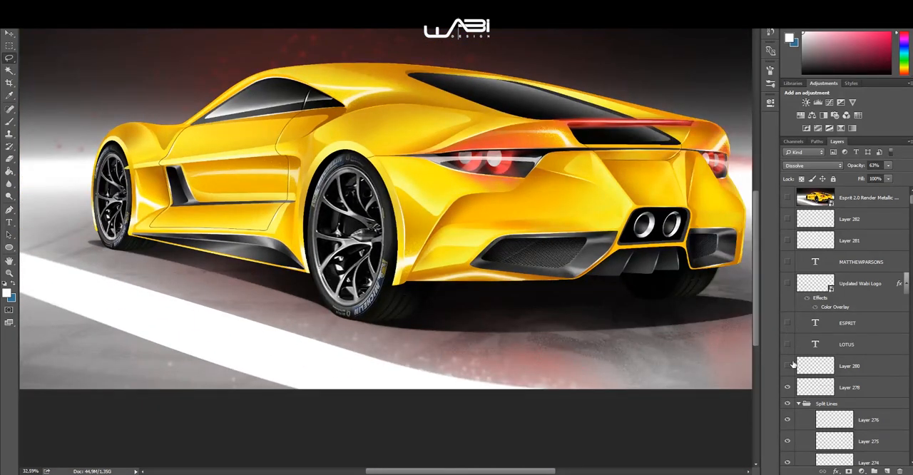
pyautogui.scroll(-2, 790, 347)
pyautogui.scroll(2, 826, 299)
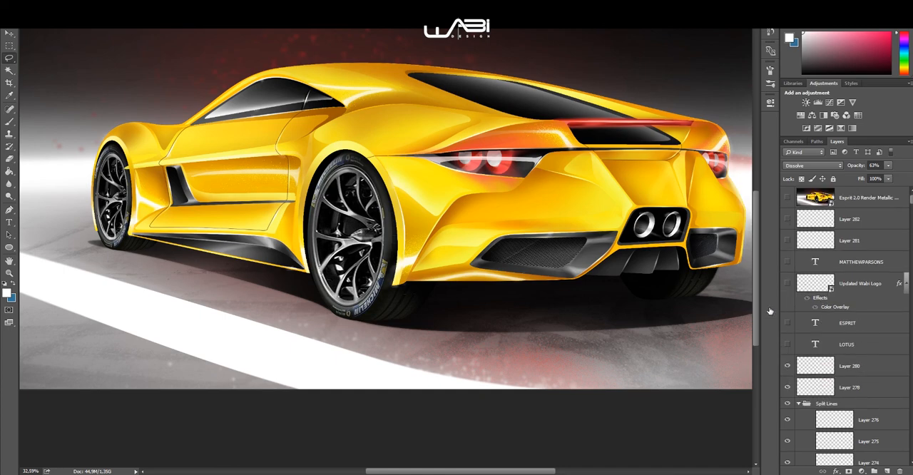
pyautogui.scroll(-2, 182, 214)
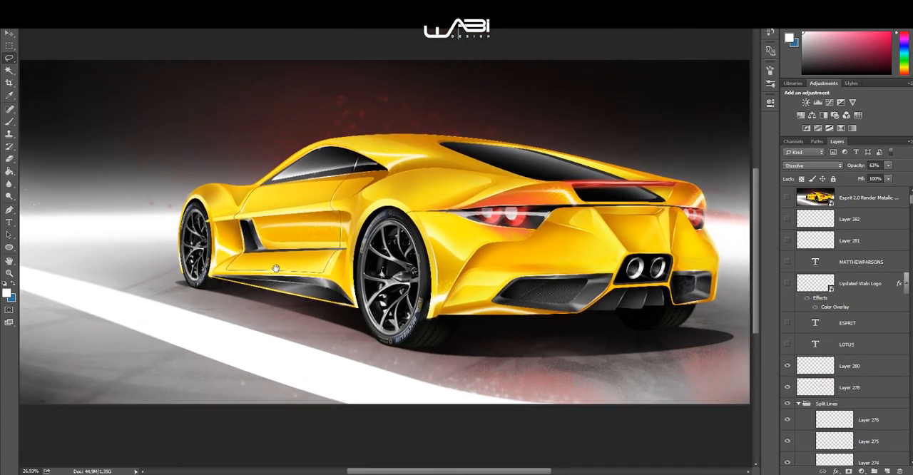
# Step: Show the LOTUS, ESPRIT, Updated Wabi Logo and designer-name layers, and preview the arrow sketches of Layer 281 and Layer 282 before hiding them
pyautogui.click(790, 324)
pyautogui.moveTo(790, 271); pyautogui.dragTo(790, 225)
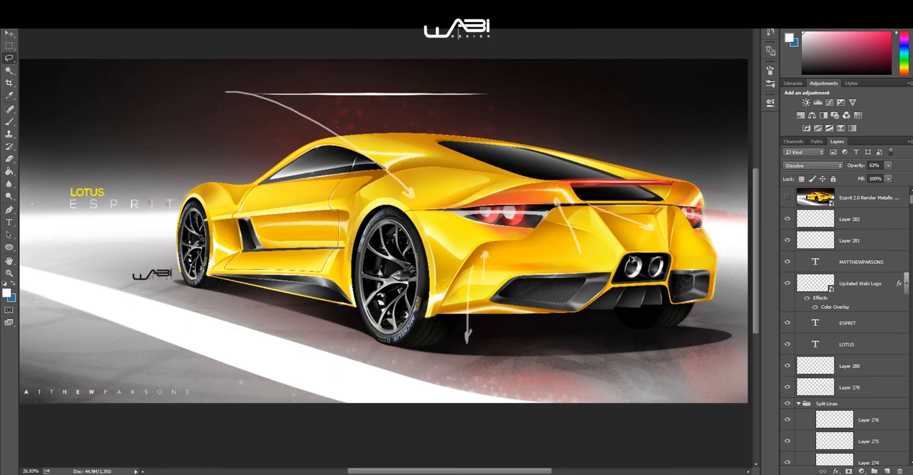
pyautogui.scroll(-1, 642, 263)
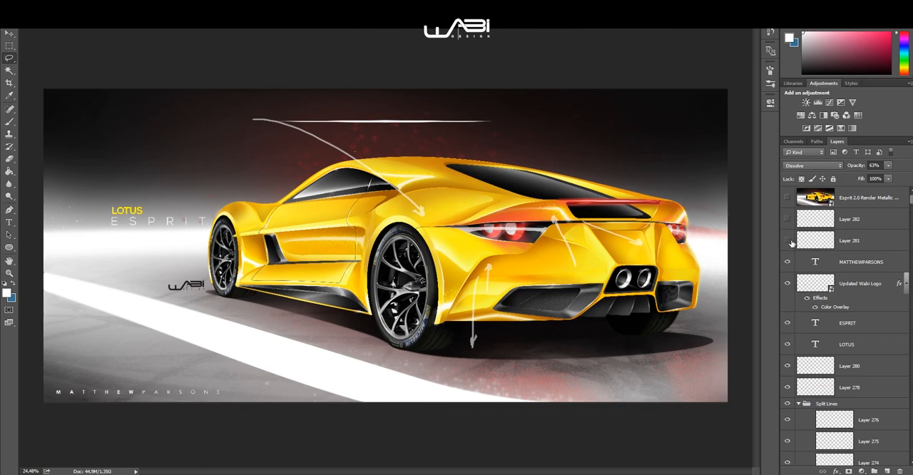
pyautogui.scroll(2, 501, 221)
pyautogui.scroll(-1, 478, 235)
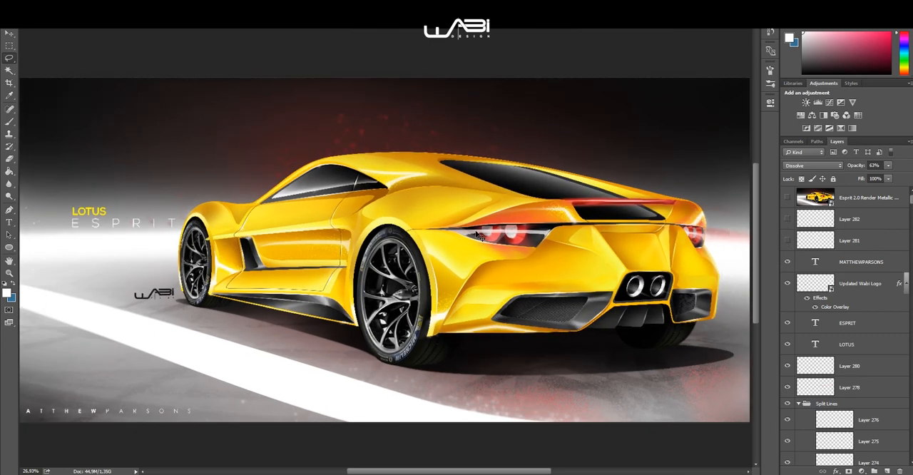
pyautogui.scroll(-1, 431, 246)
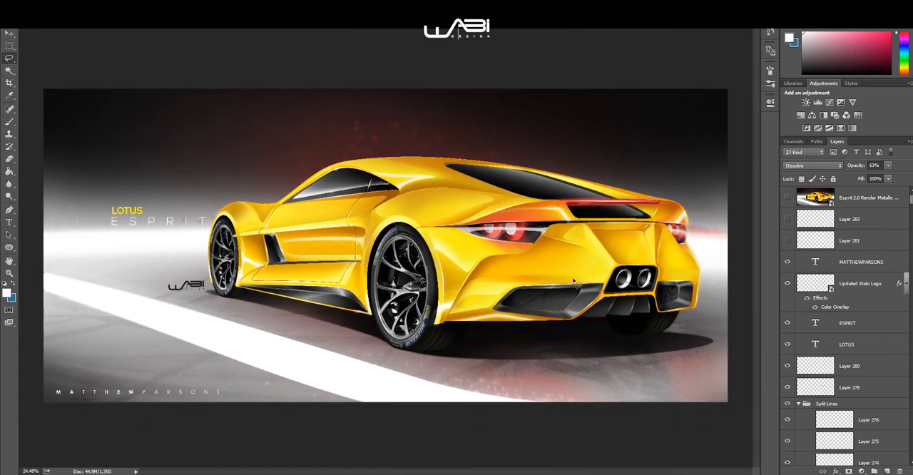
# Step: Show the topmost Esprit 2.0 Render Metallic layer and view the finished render in full-screen mode, fitted to the screen
pyautogui.click(787, 198)
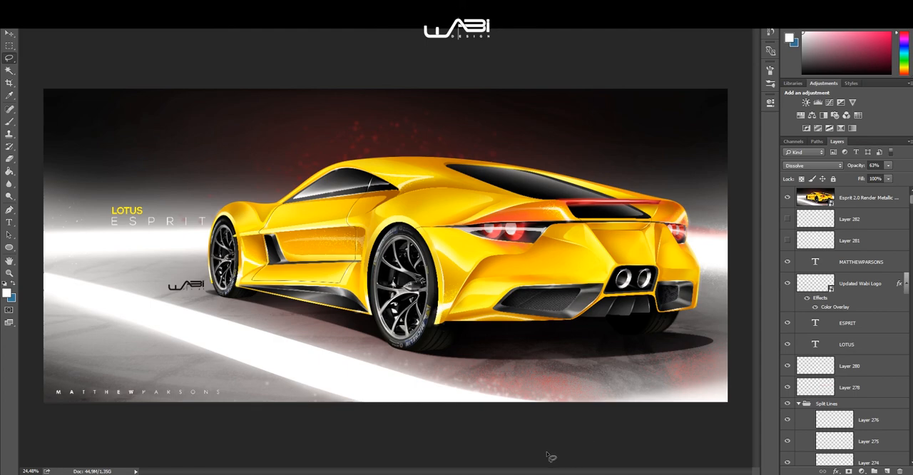
pyautogui.press('f')
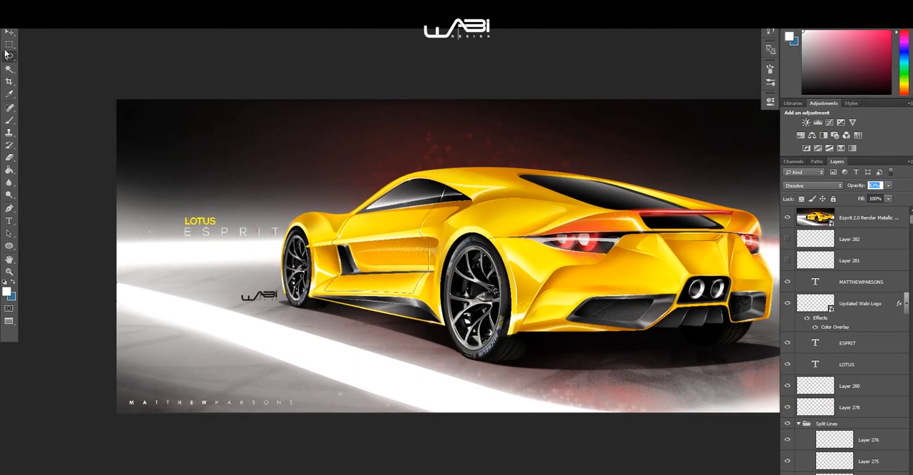
pyautogui.press('f')
pyautogui.hotkey('ctrl', '0')
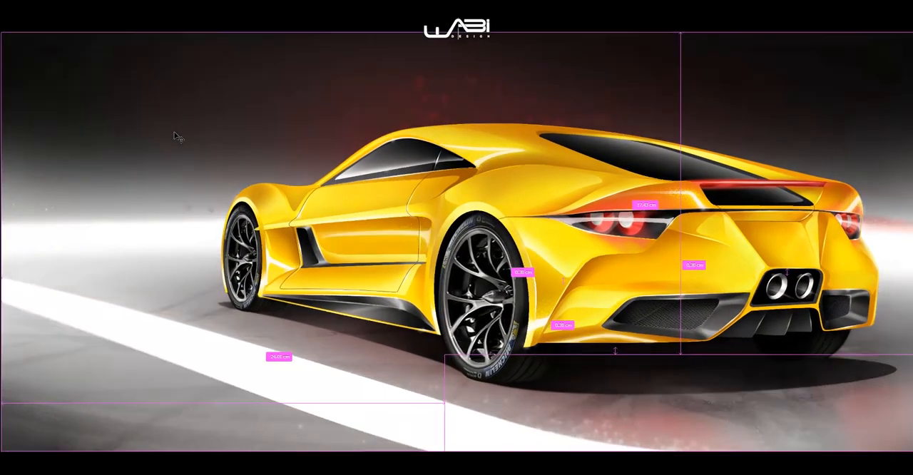